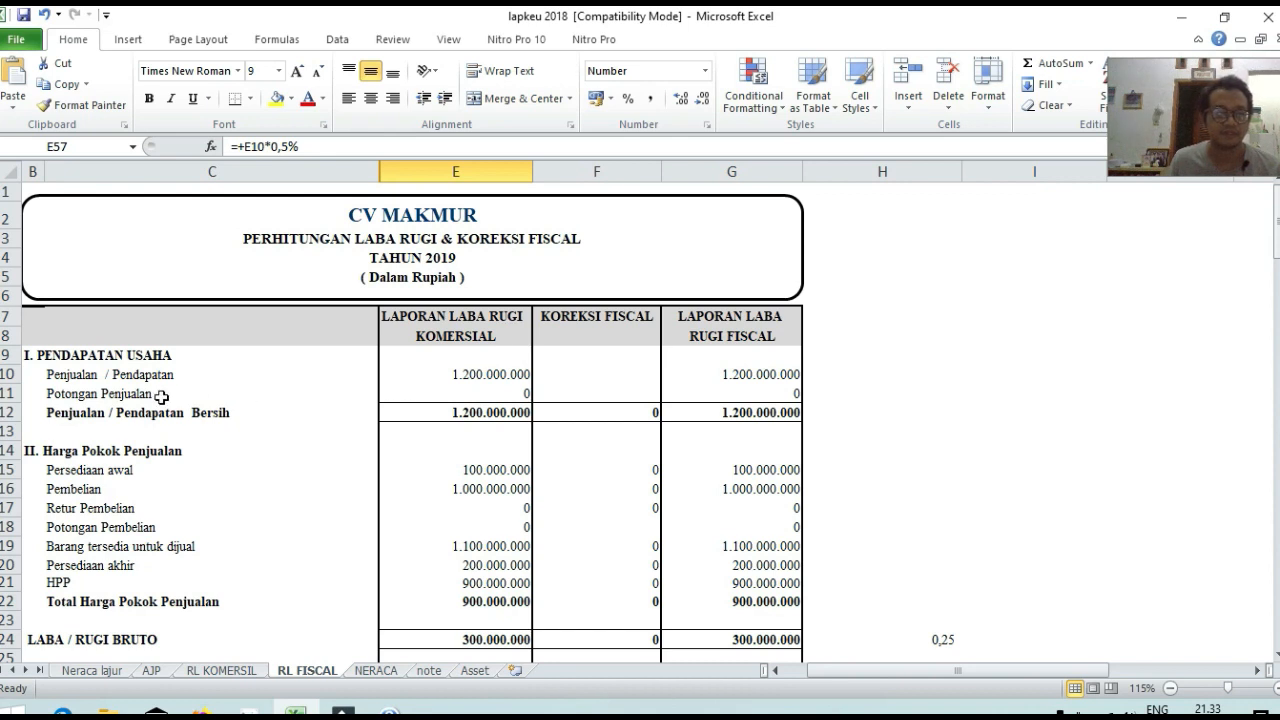
# Review the sales, opening inventory and purchases figures in the commercial profit and loss column of the RL FISCAL sheet
pyautogui.click(520, 391)
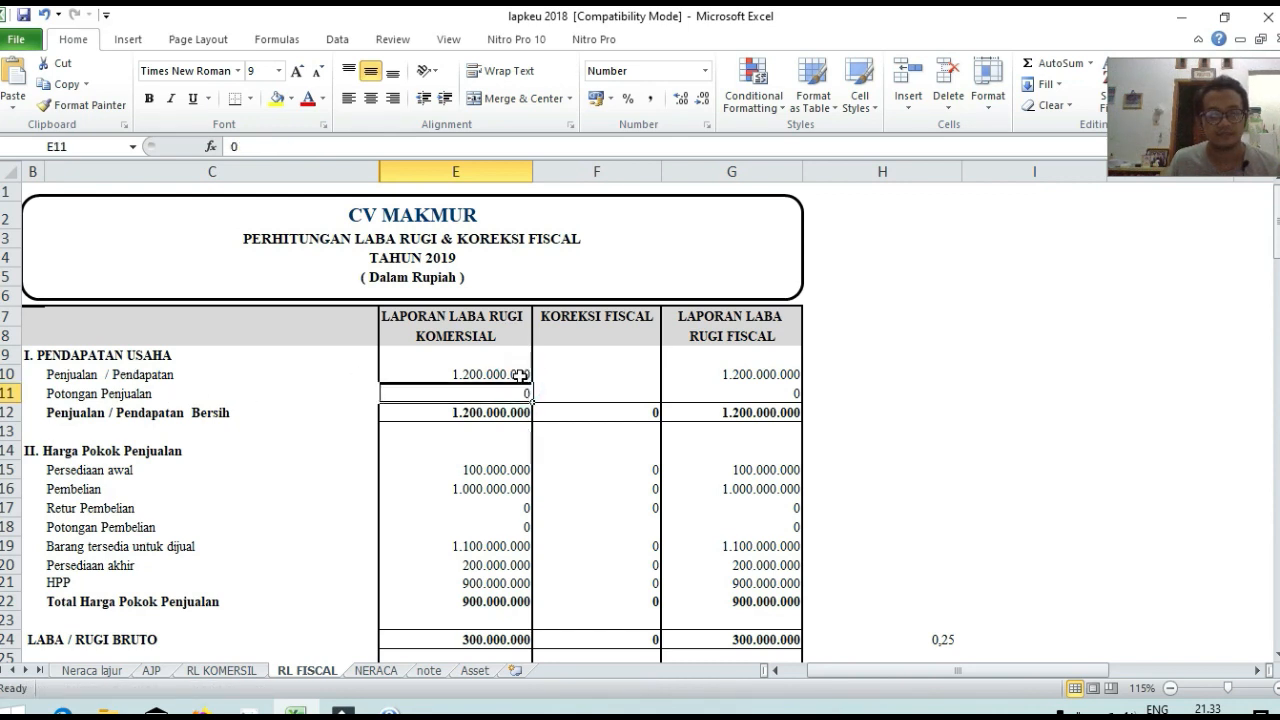
pyautogui.click(520, 376)
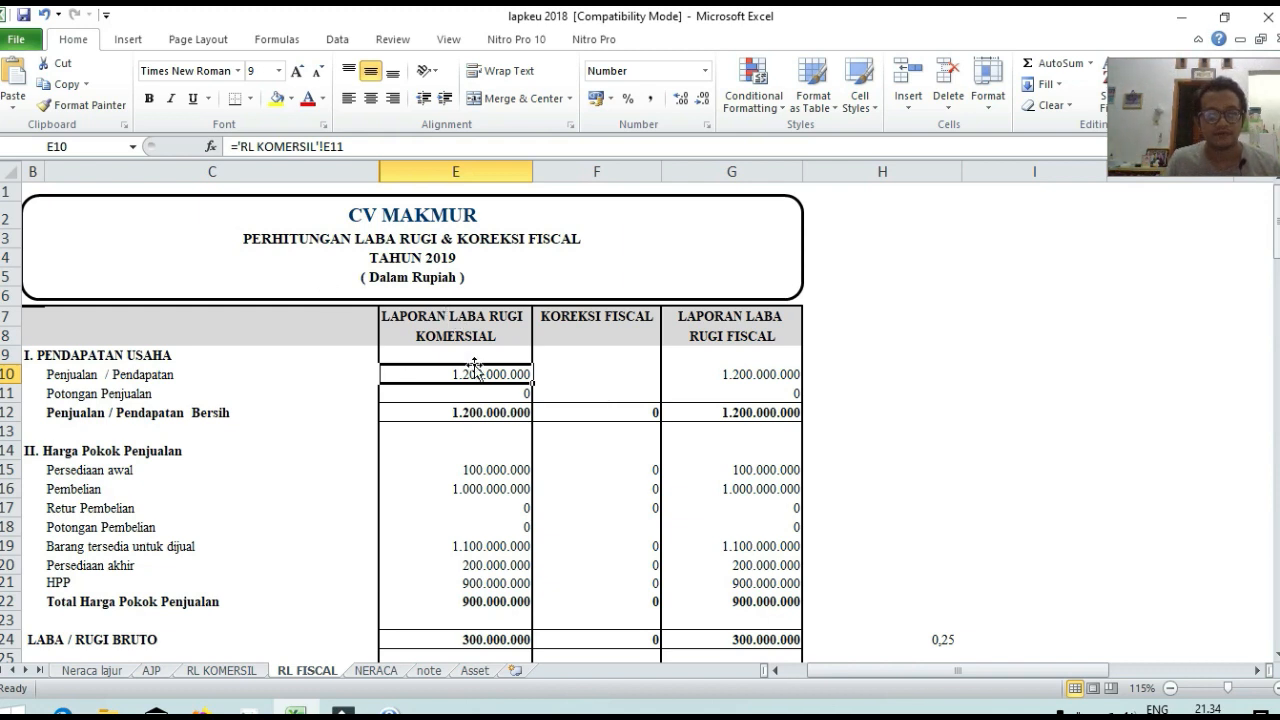
pyautogui.scroll(-1, 470, 380)
pyautogui.click(488, 423)
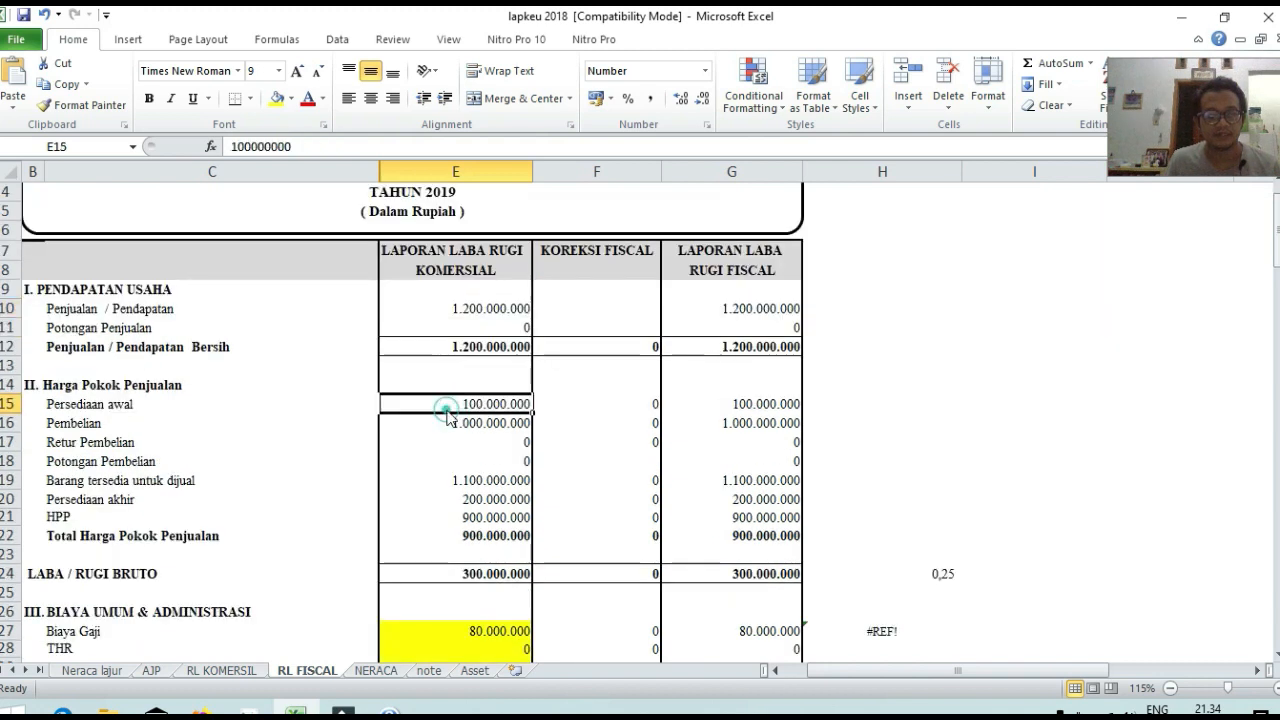
pyautogui.scroll(-1, 494, 446)
pyautogui.scroll(-1, 515, 437)
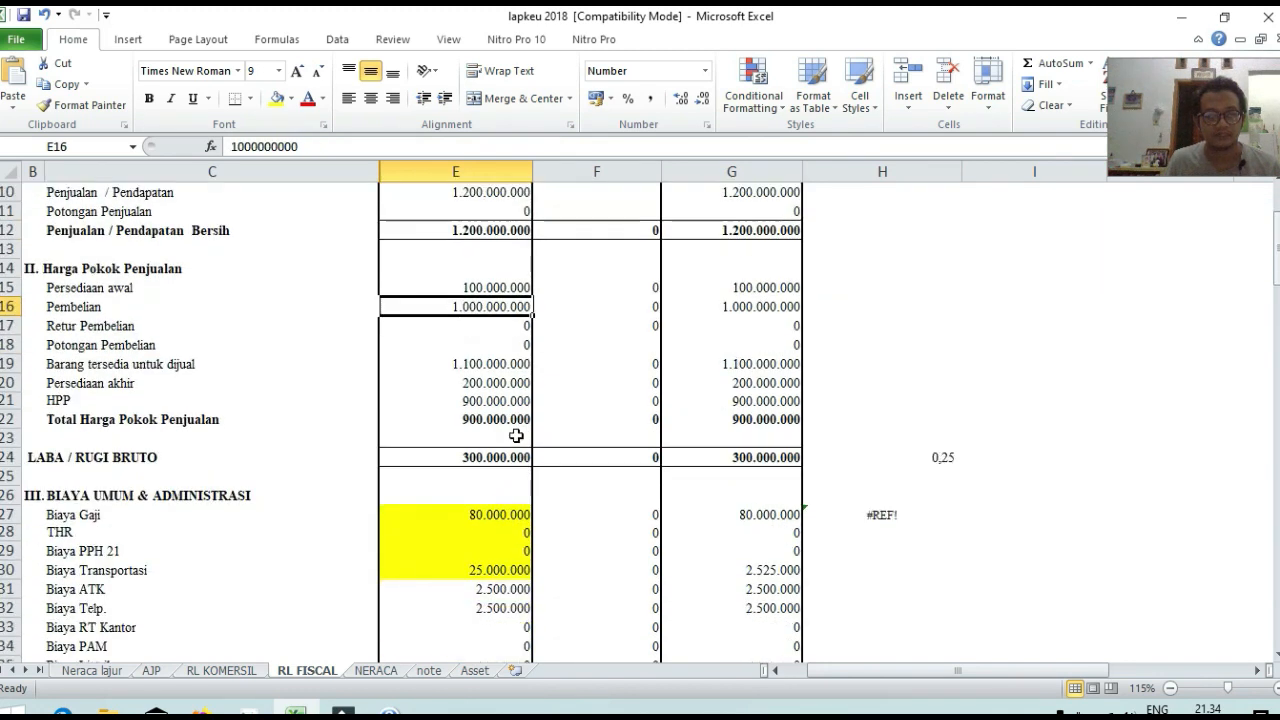
pyautogui.scroll(1, 503, 312)
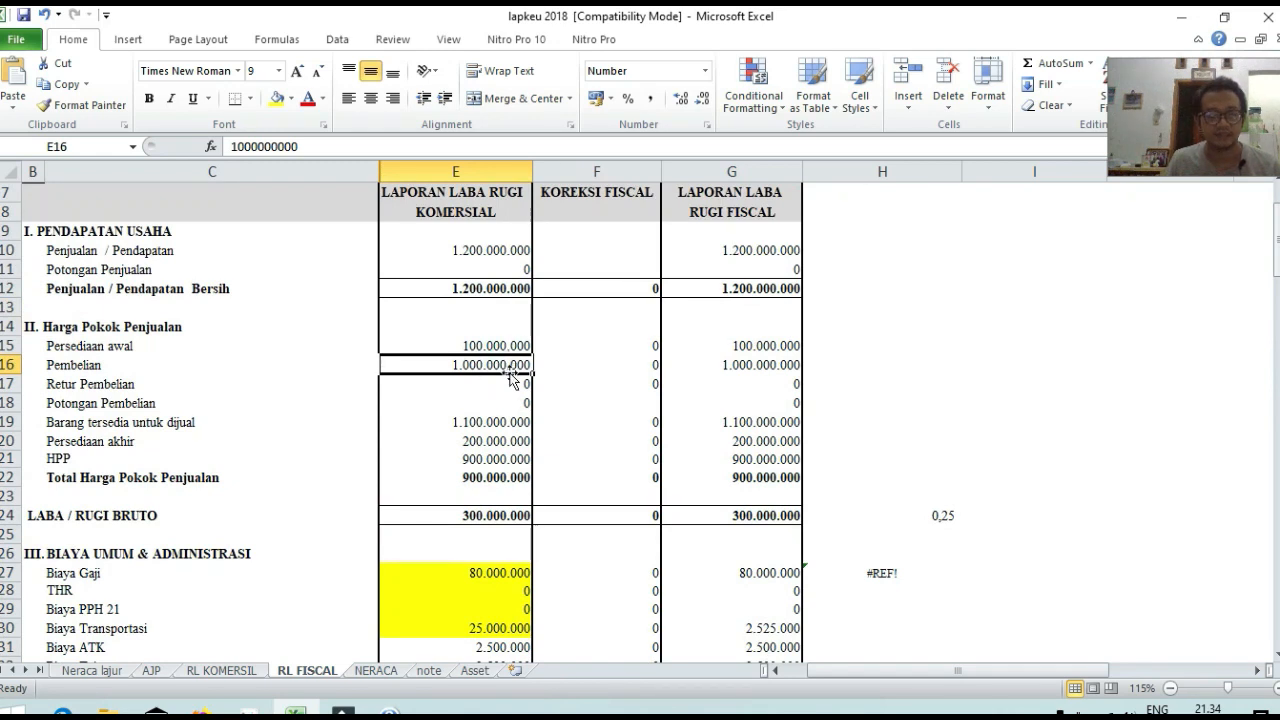
pyautogui.scroll(-2, 507, 362)
pyautogui.scroll(3, 509, 370)
pyautogui.scroll(-1, 509, 372)
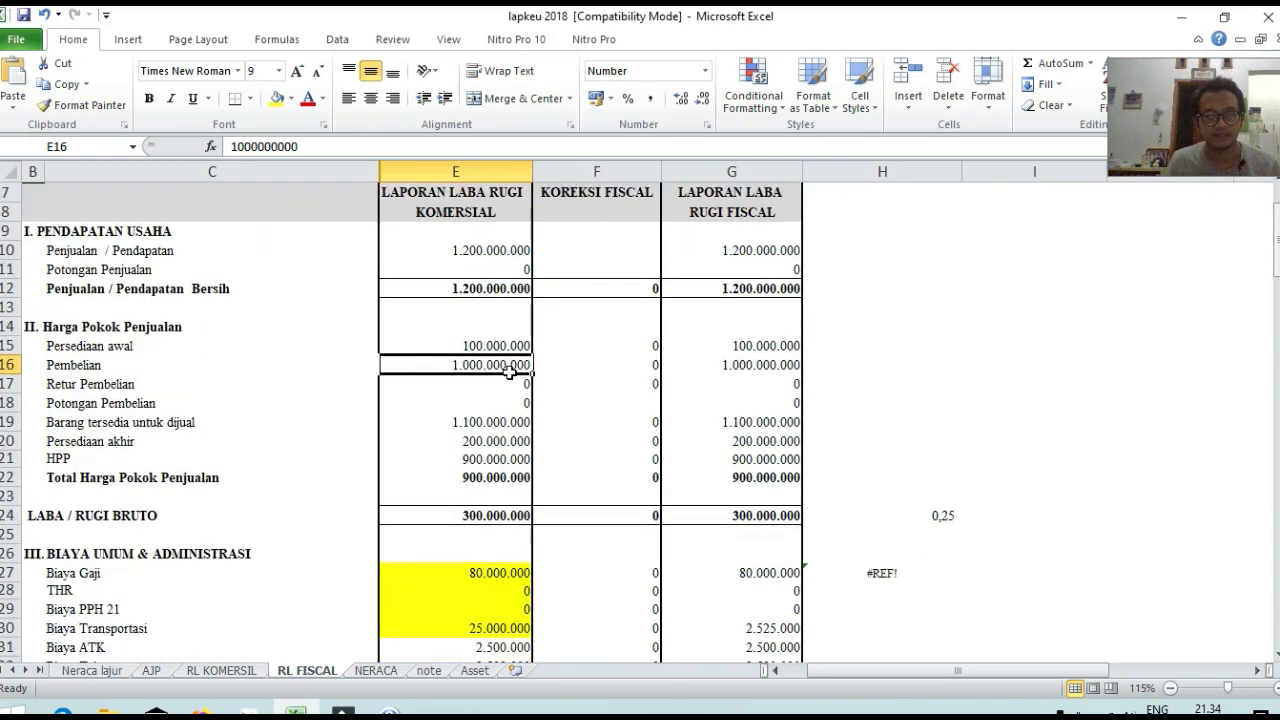
pyautogui.click(495, 362)
pyautogui.scroll(1, 495, 362)
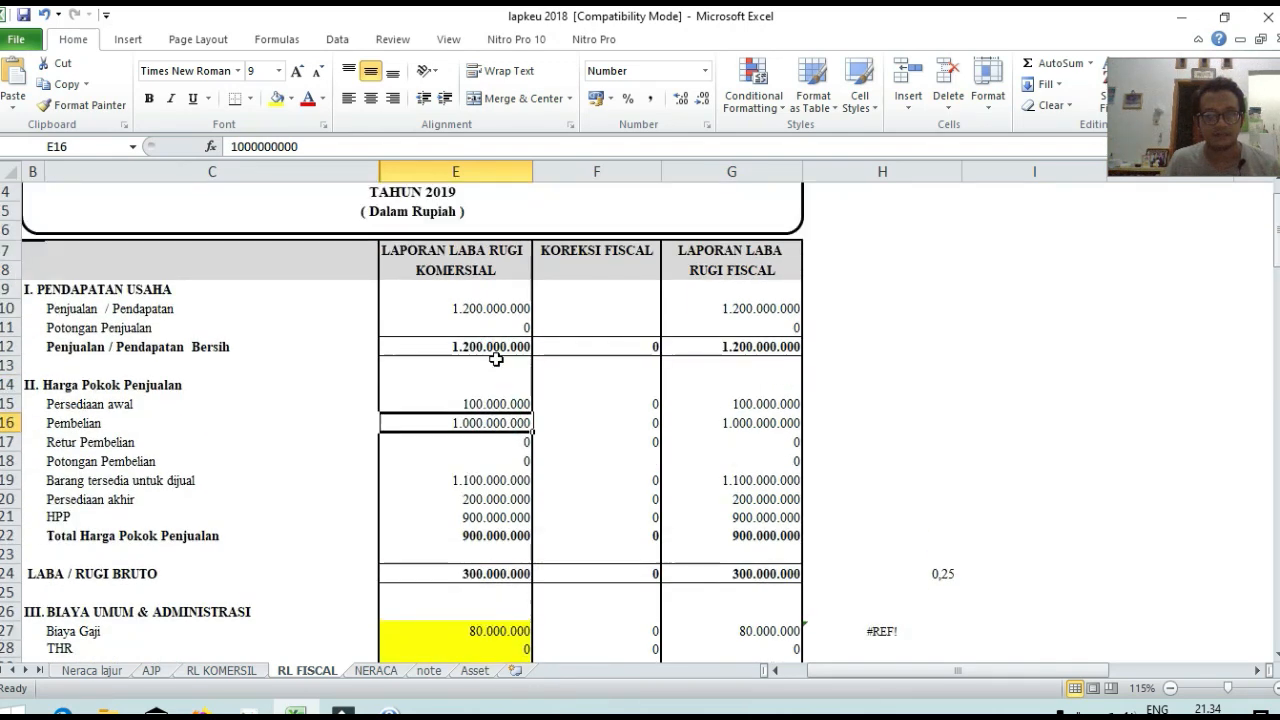
pyautogui.scroll(-1, 495, 359)
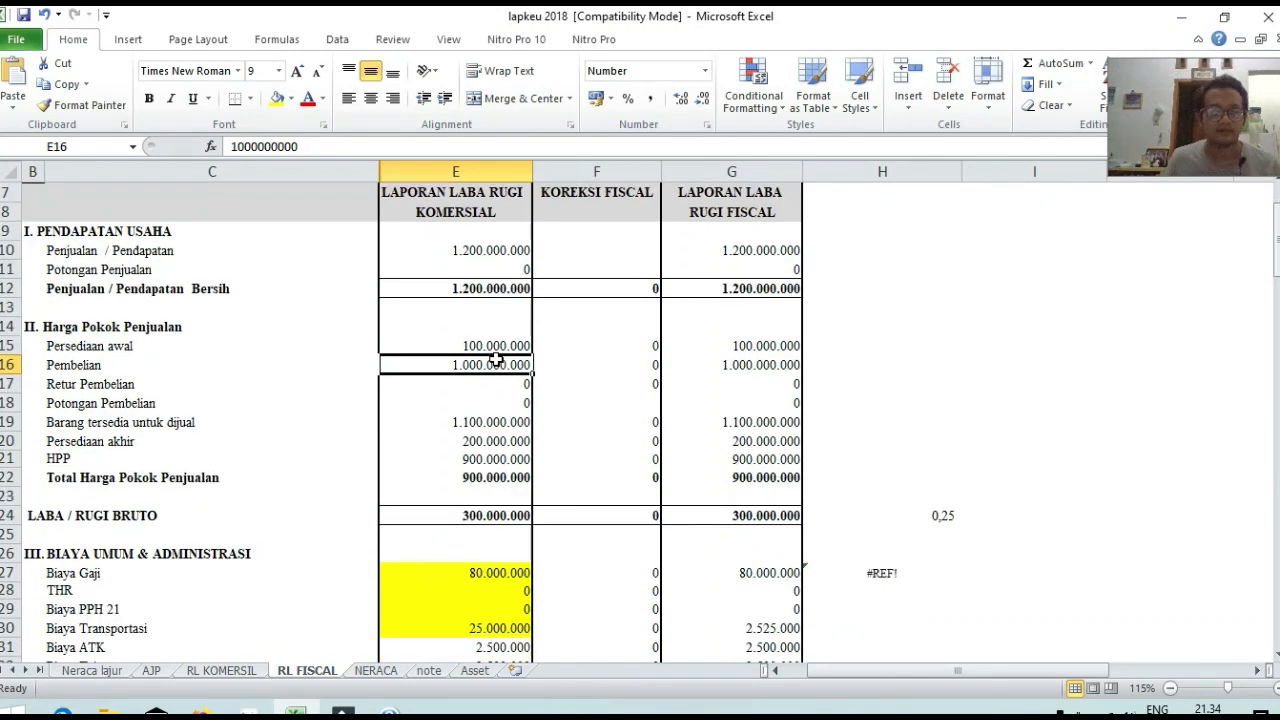
pyautogui.scroll(-2, 495, 360)
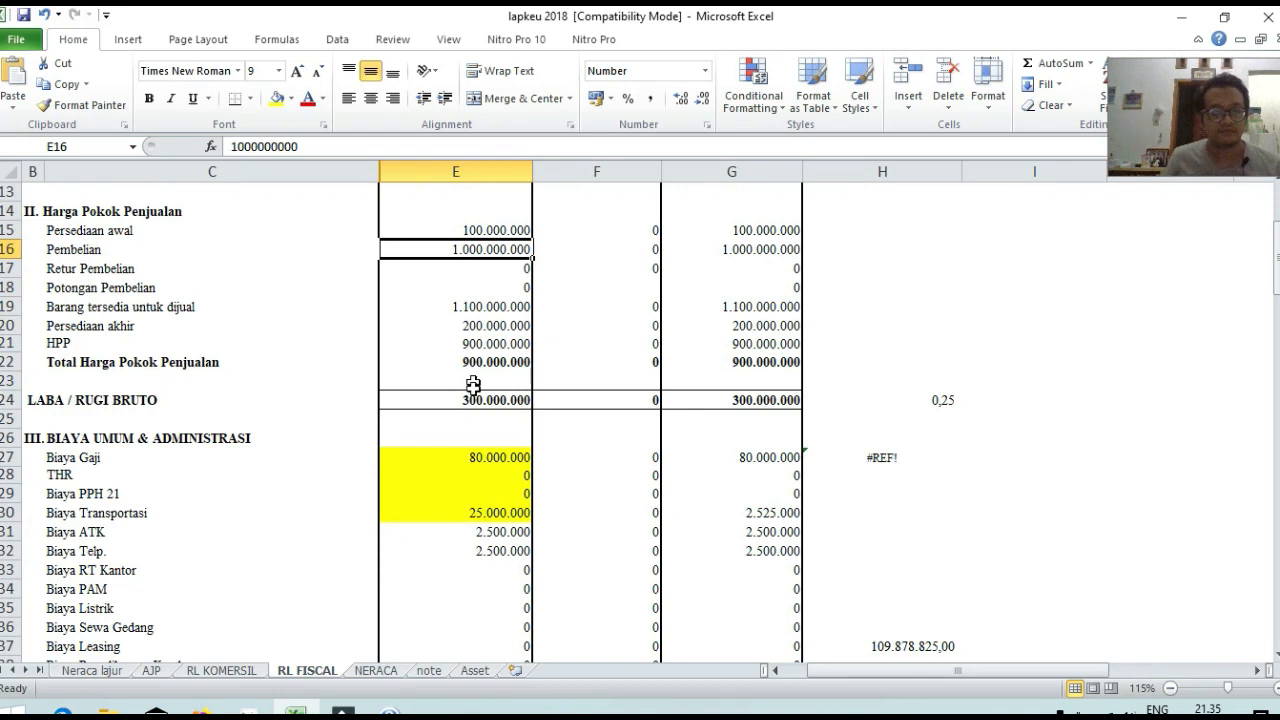
# Examine the general and administrative expenses and the lines down to LABA BERSIH on the RL FISCAL sheet
pyautogui.scroll(-1, 474, 380)
pyautogui.scroll(-1, 470, 405)
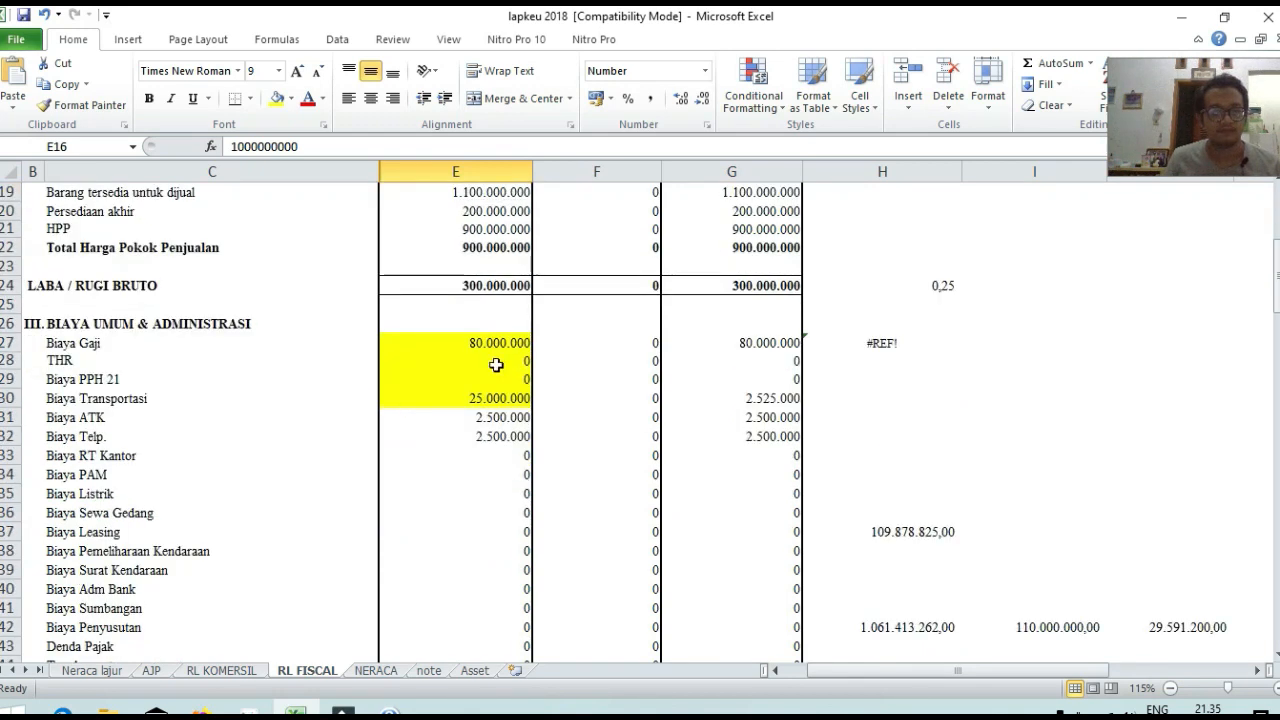
pyautogui.scroll(-1, 482, 350)
pyautogui.scroll(-2, 479, 253)
pyautogui.scroll(7, 466, 291)
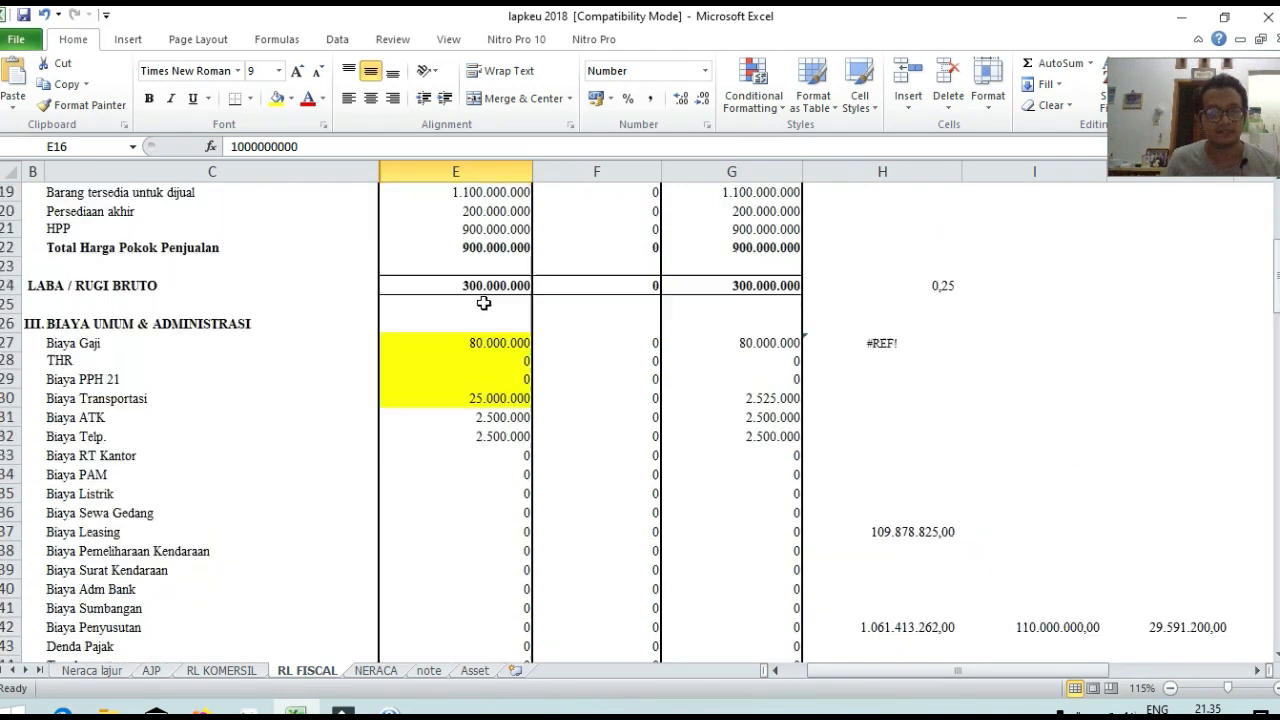
pyautogui.scroll(-2, 616, 295)
pyautogui.scroll(-6, 611, 310)
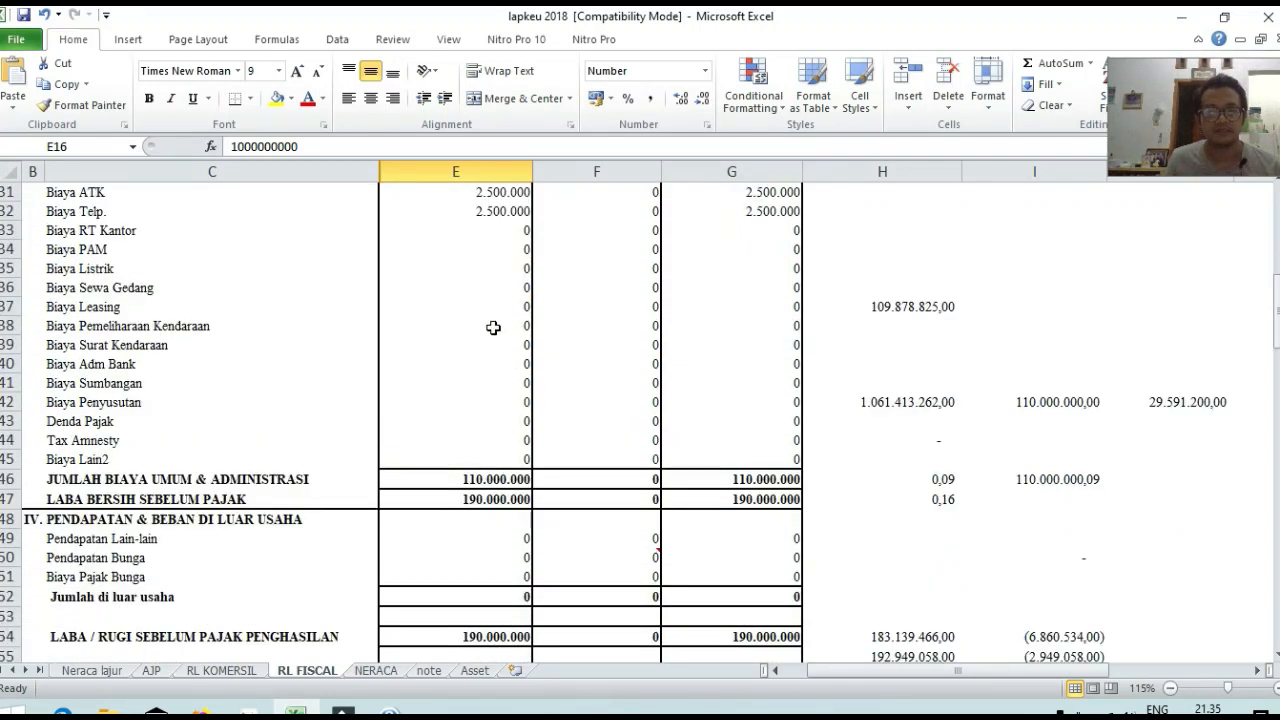
pyautogui.scroll(-2, 540, 414)
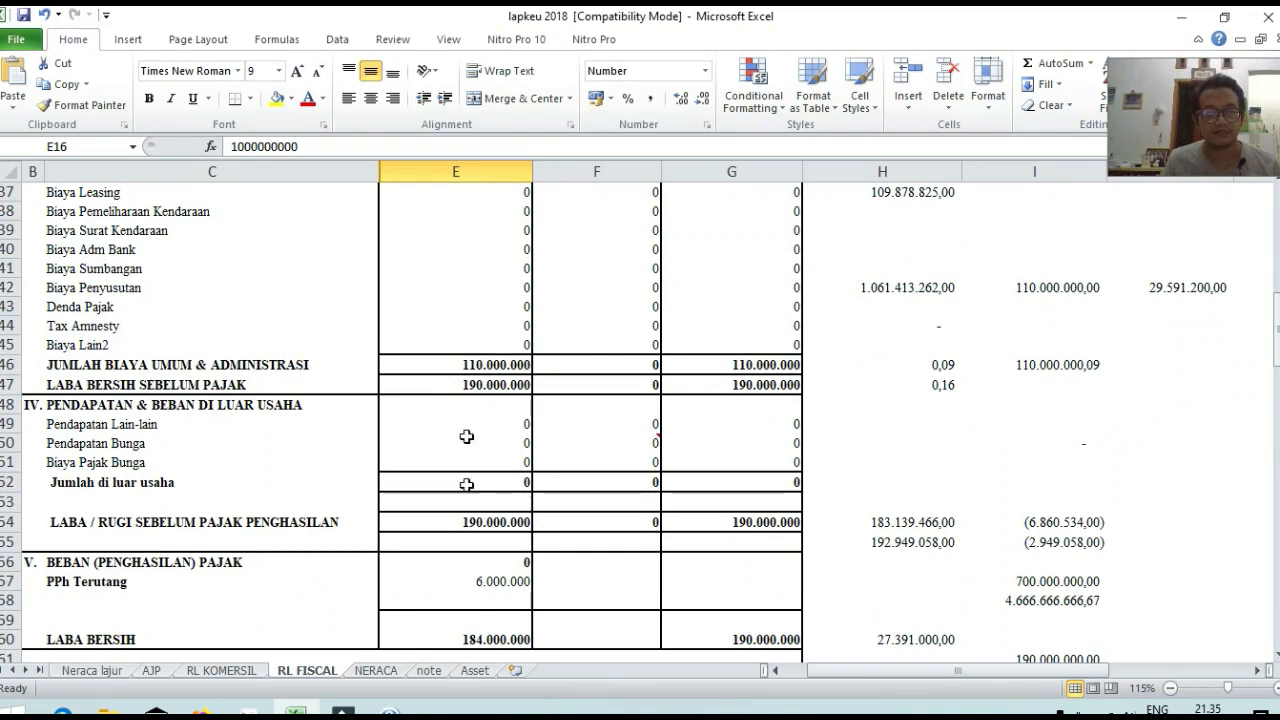
# Inspect the PPh Terutang formula in E57 and trace it to the sales cell it references, leaving the formula unedited
pyautogui.doubleClick(509, 581)
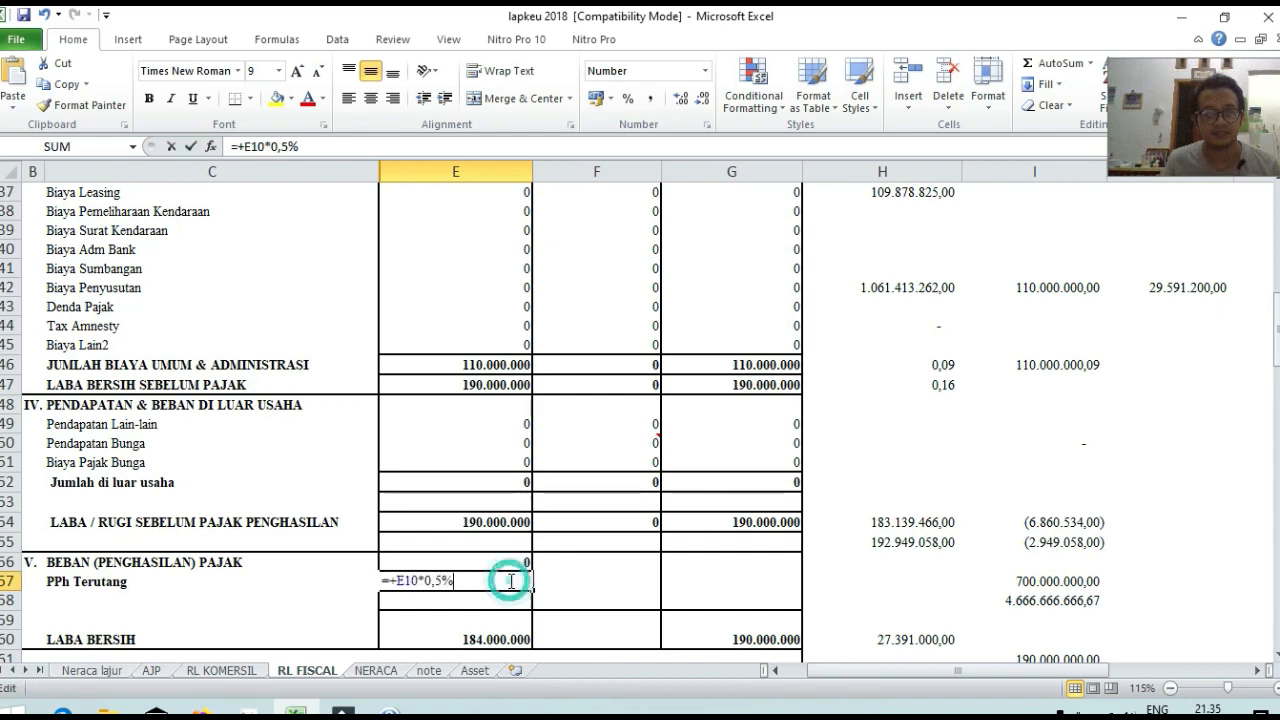
pyautogui.scroll(11, 580, 482)
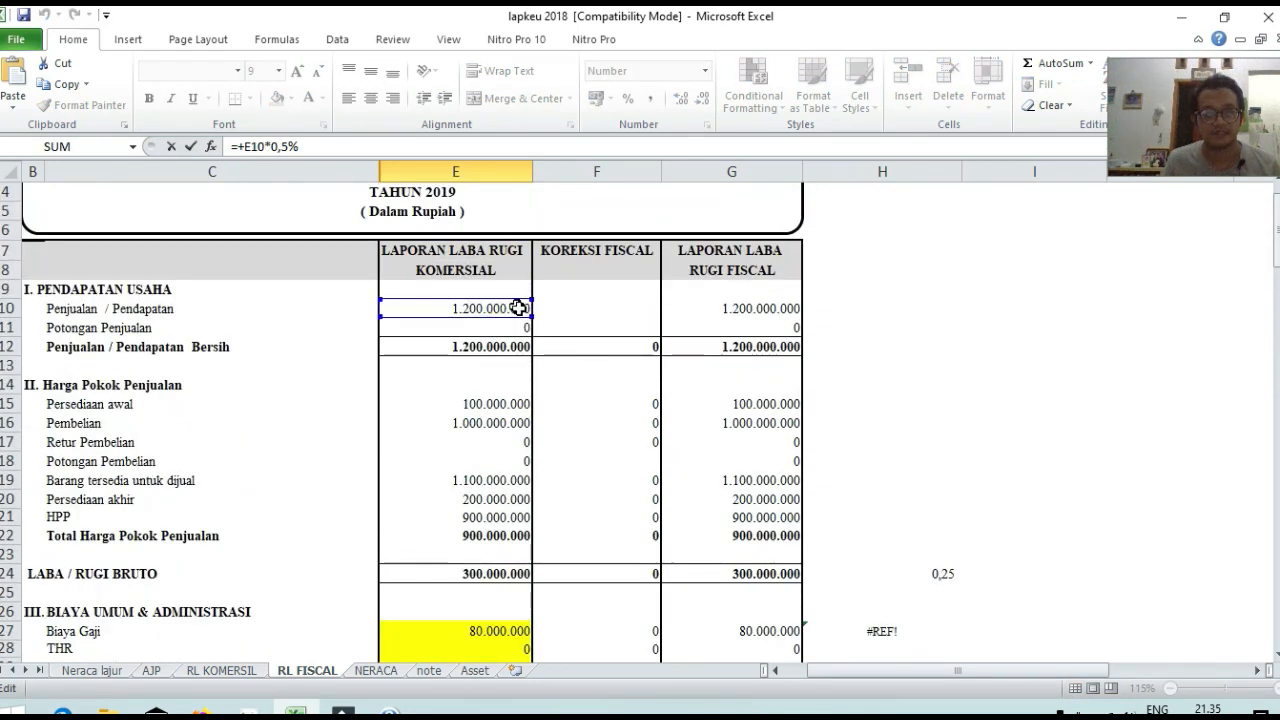
pyautogui.scroll(-10, 545, 390)
pyautogui.press('Escape')
pyautogui.scroll(-3, 547, 410)
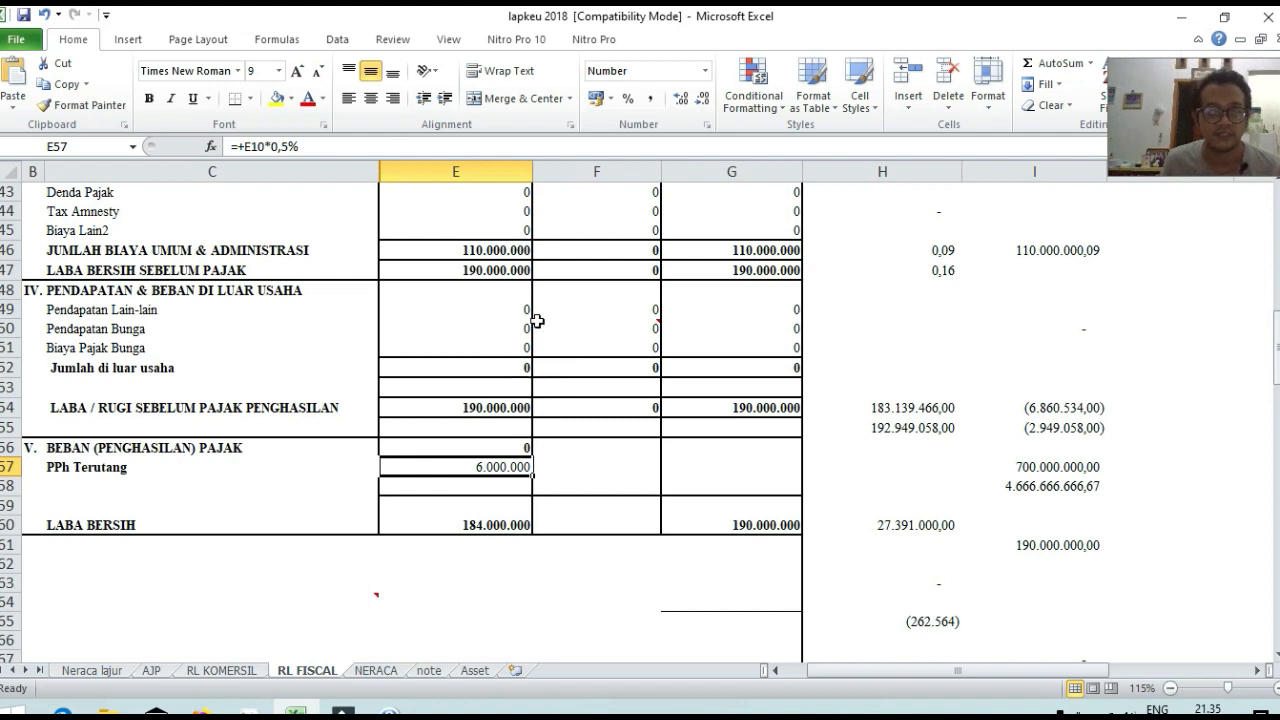
pyautogui.scroll(1, 527, 340)
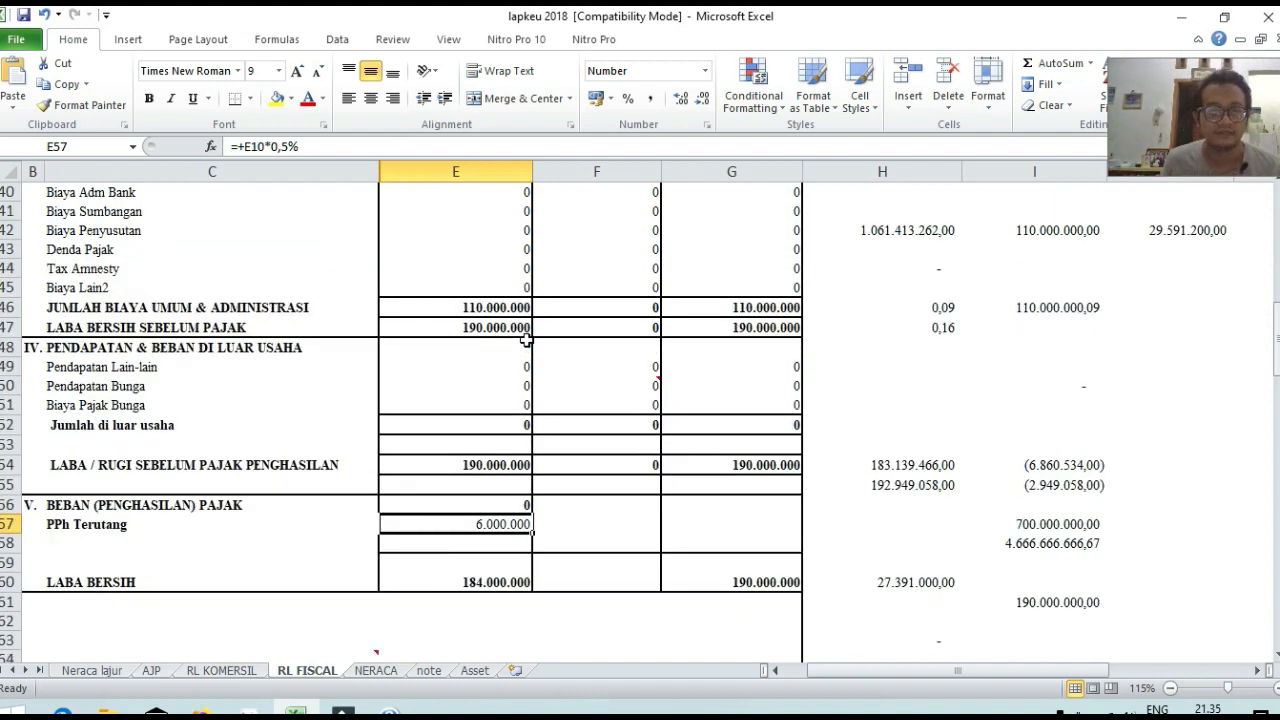
pyautogui.scroll(13, 527, 340)
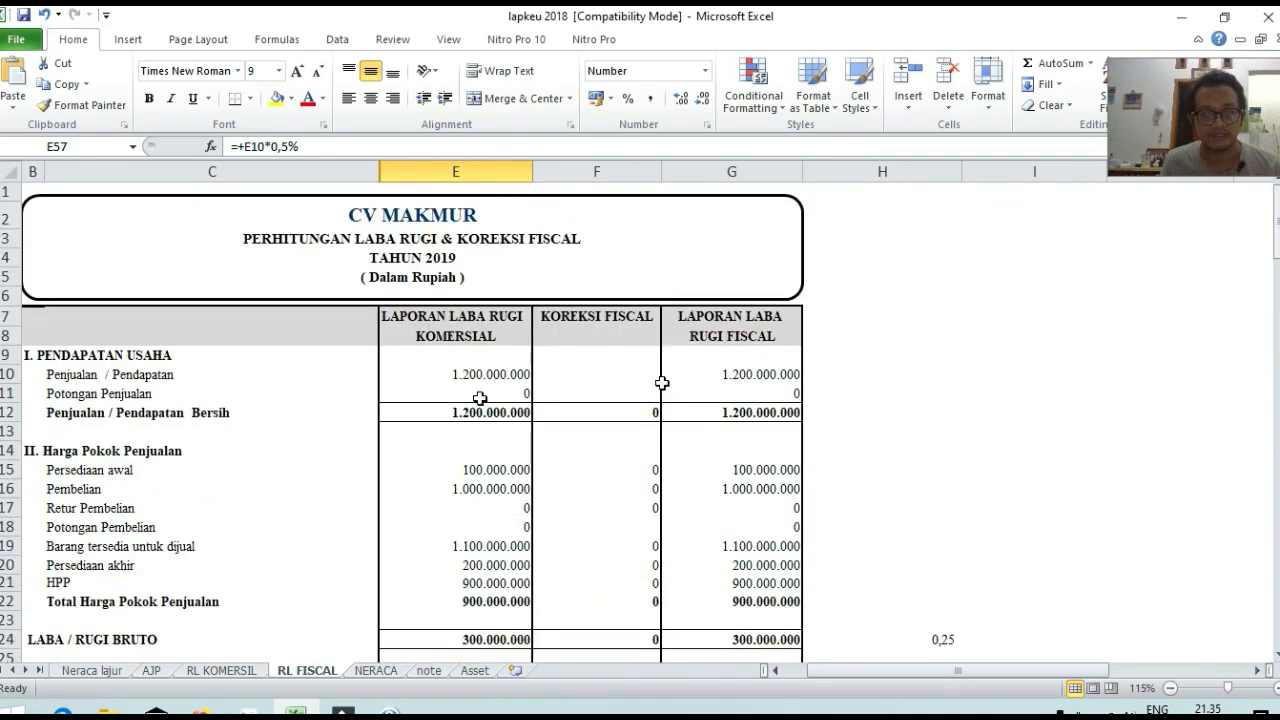
# Switch to eSPT PPh Badan and close the open financial statement transcript form
pyautogui.click(249, 710)
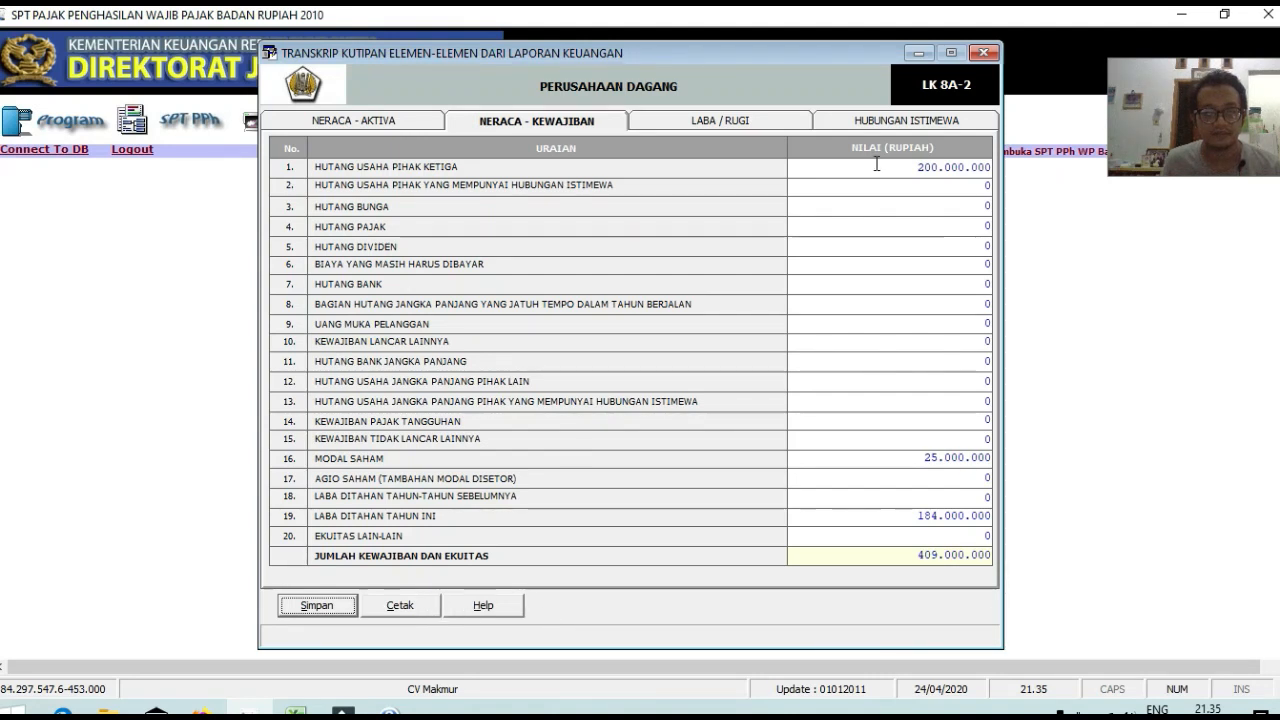
pyautogui.click(984, 52)
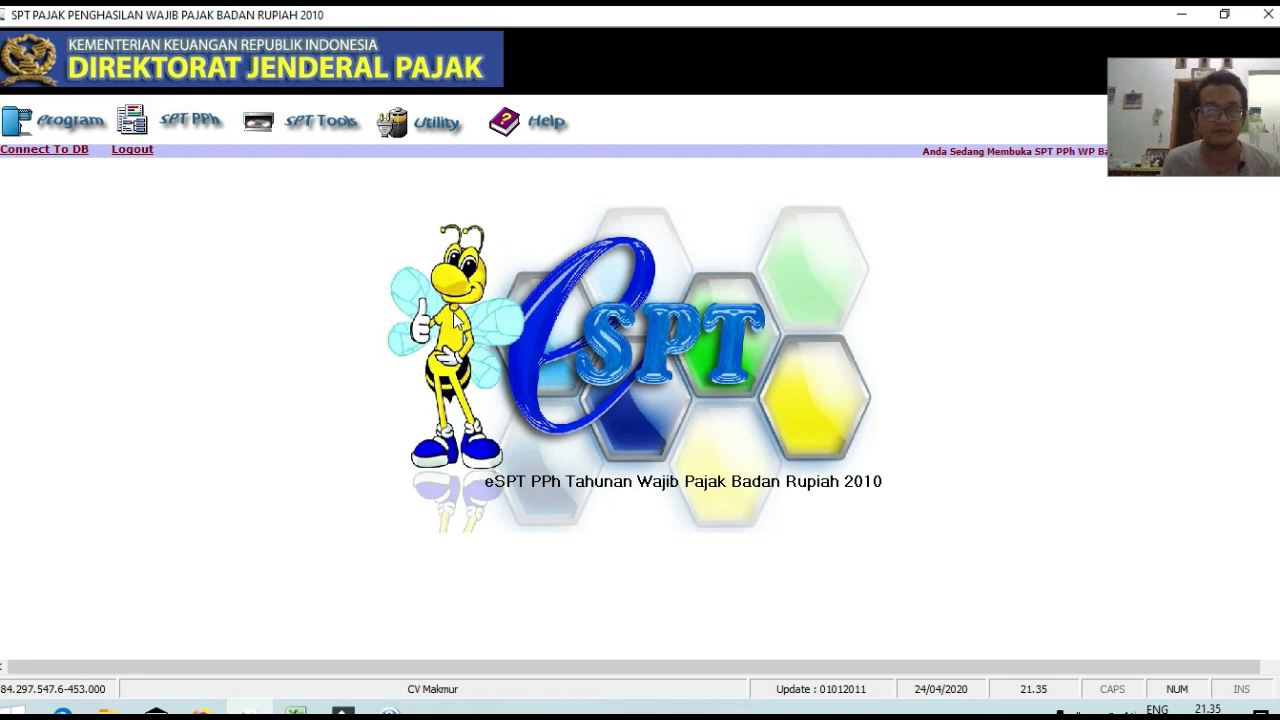
pyautogui.click(63, 125)
pyautogui.click(68, 159)
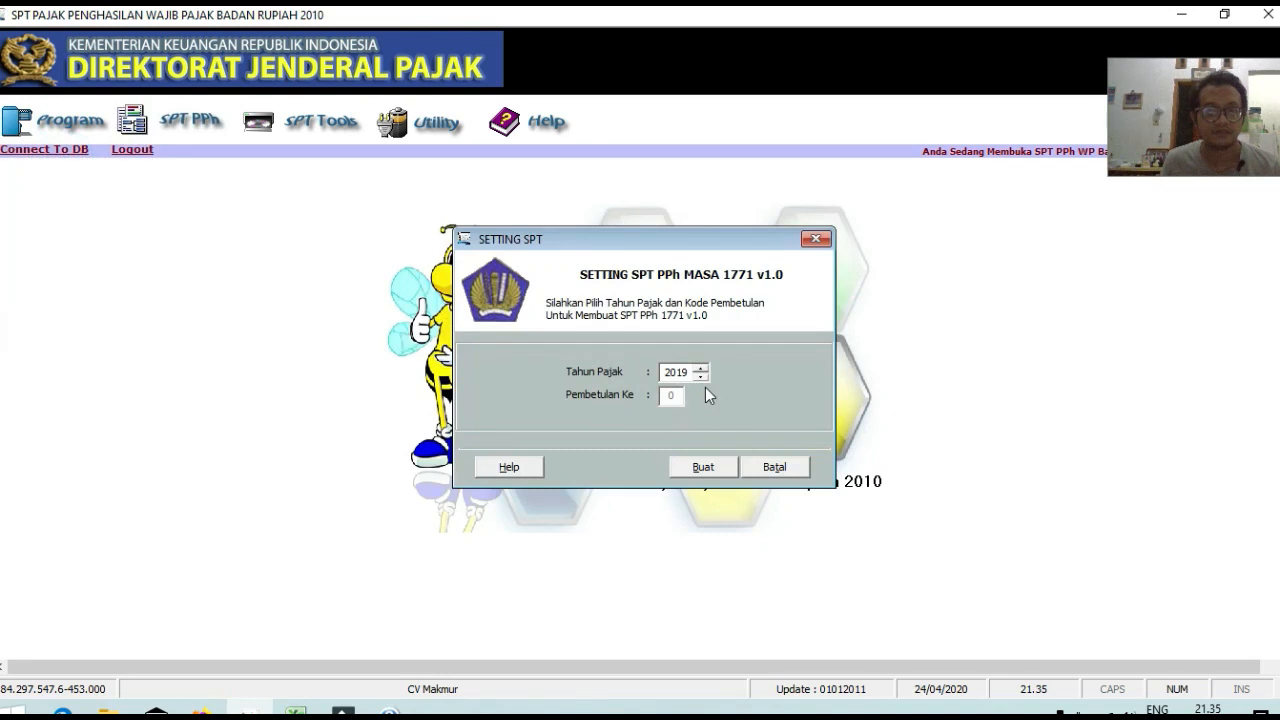
pyautogui.click(771, 467)
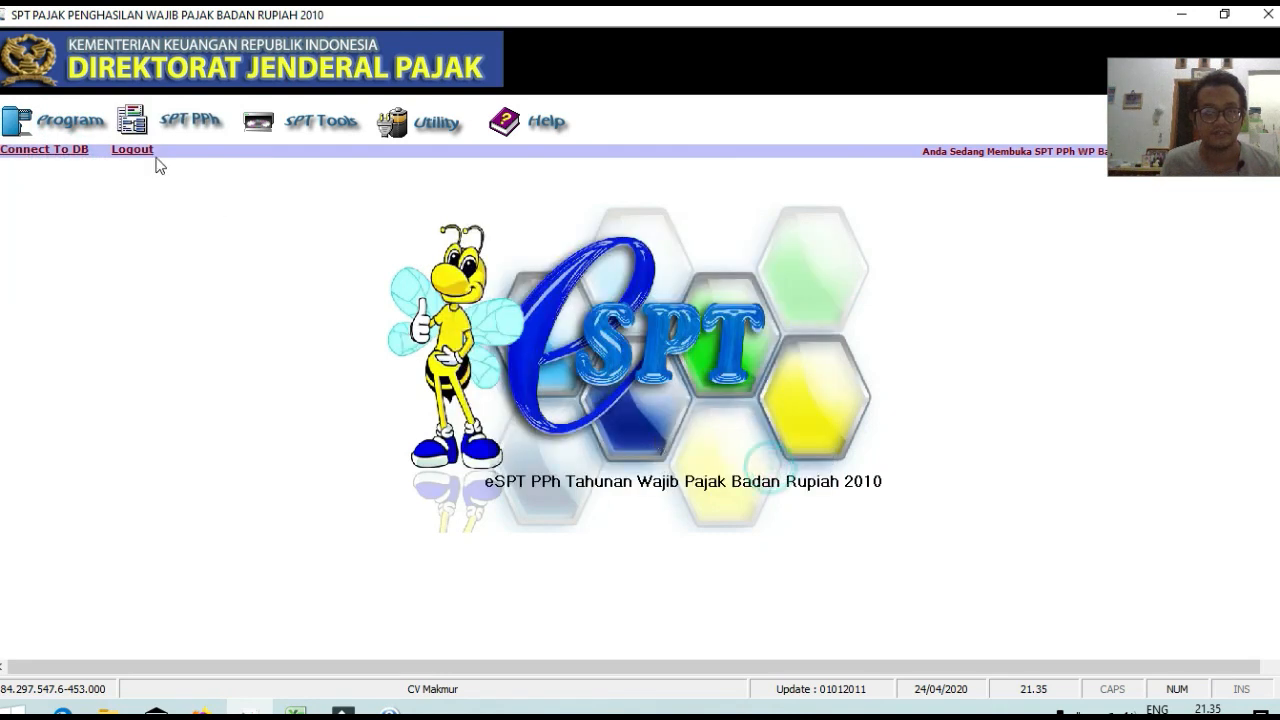
# Open the existing 2019 tax return with correction 0 and display its Transkrip Kutipan Elemen Laporan Keuangan
pyautogui.click(82, 120)
pyautogui.click(88, 181)
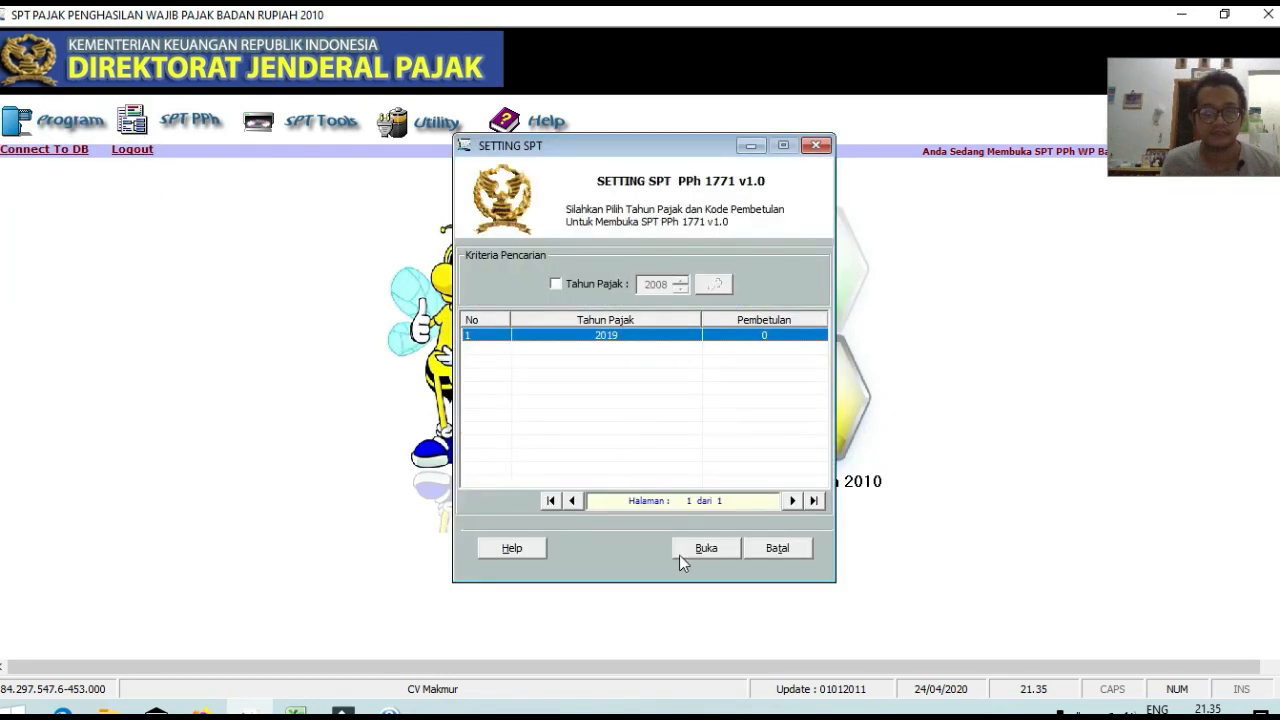
pyautogui.click(690, 553)
pyautogui.click(652, 446)
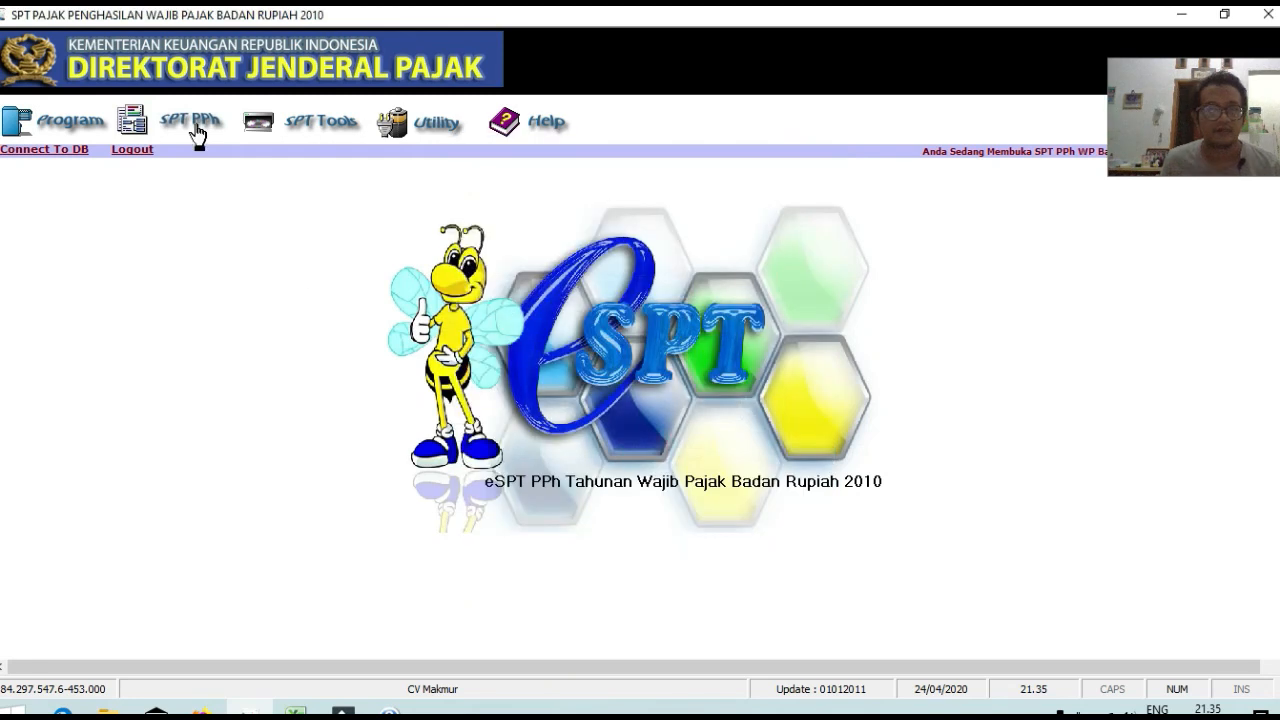
pyautogui.click(197, 128)
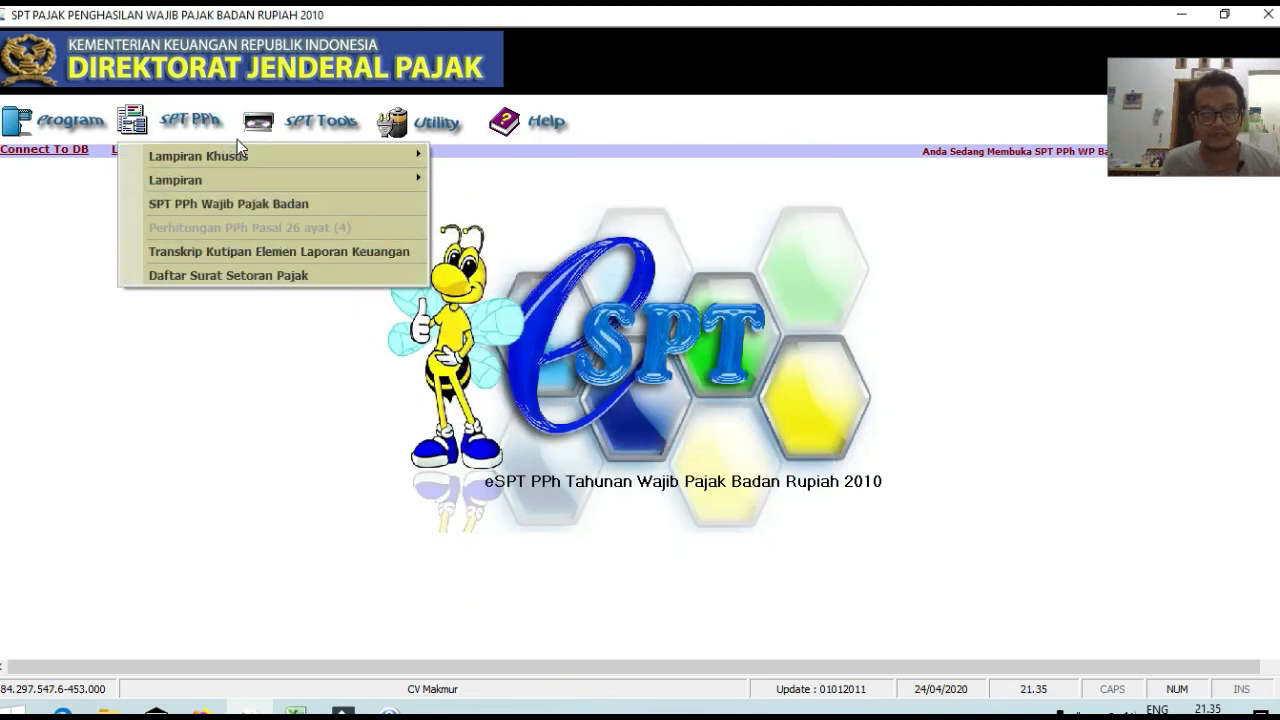
pyautogui.click(230, 251)
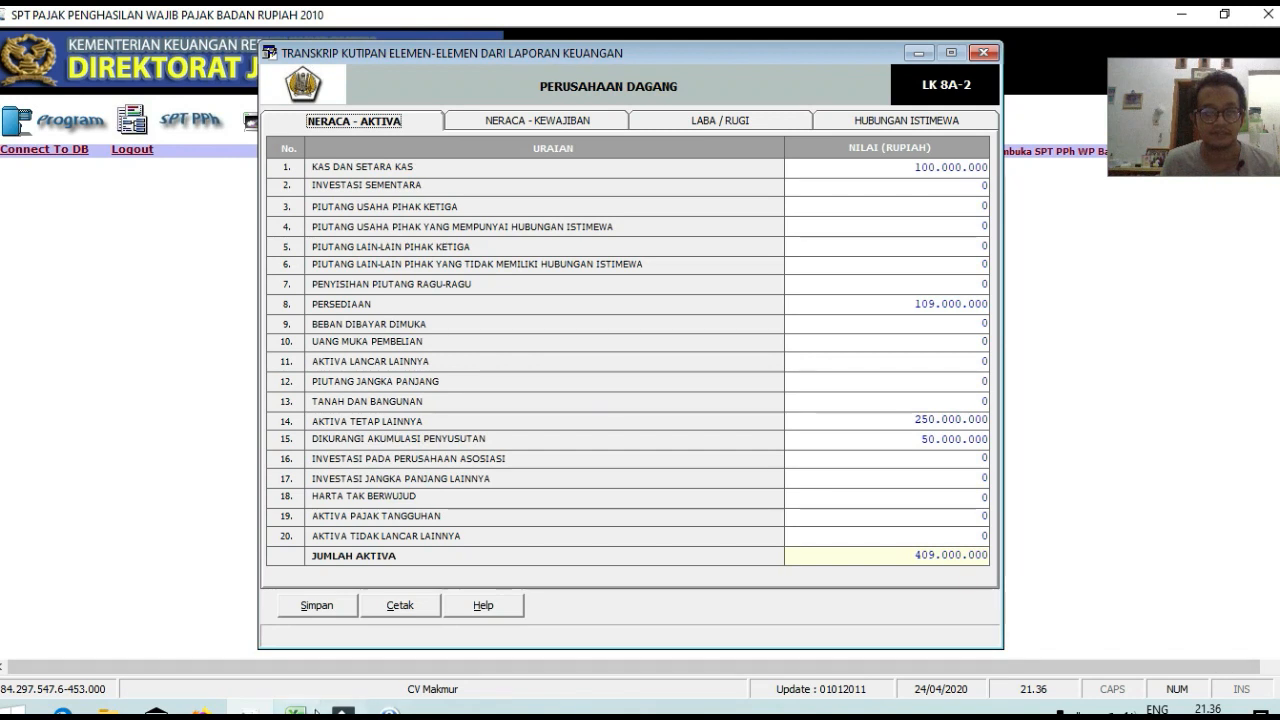
# Compare the asset amounts, starting with Kas dan Bank, on the Excel NERACA sheet with the Neraca - Aktiva entries in the eSPT transcript
pyautogui.click(298, 708)
pyautogui.click(377, 670)
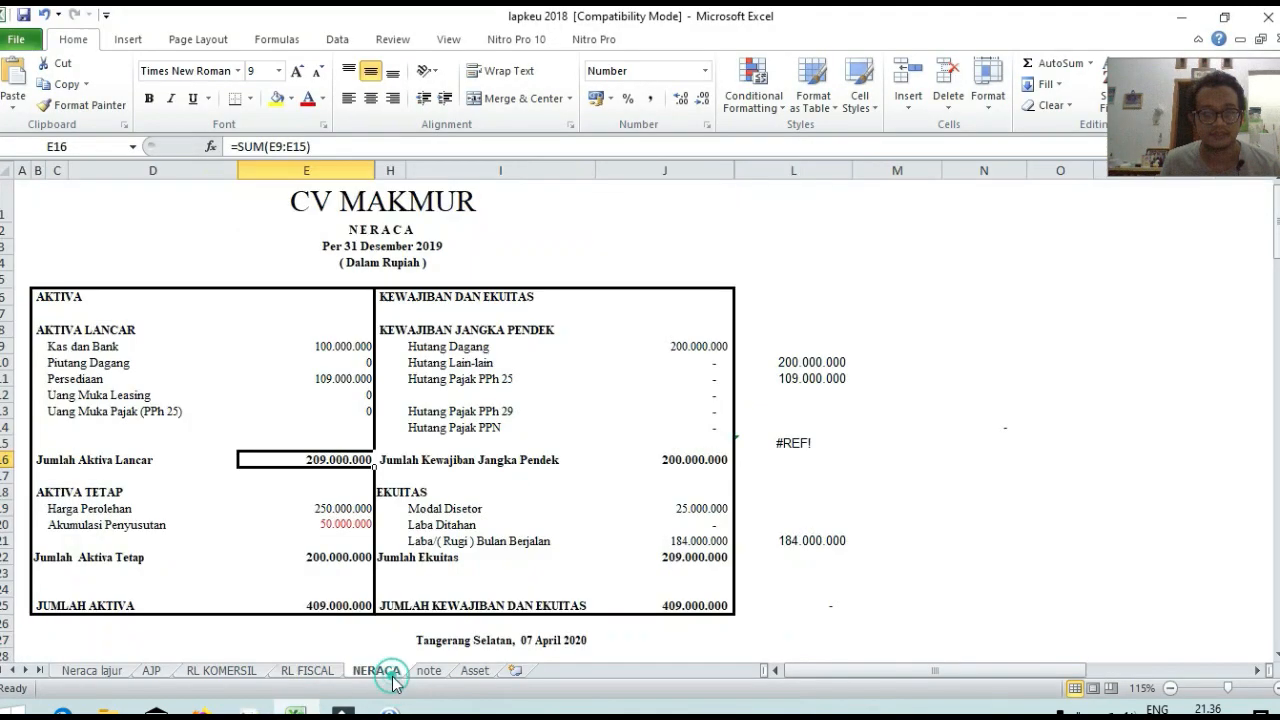
pyautogui.click(353, 332)
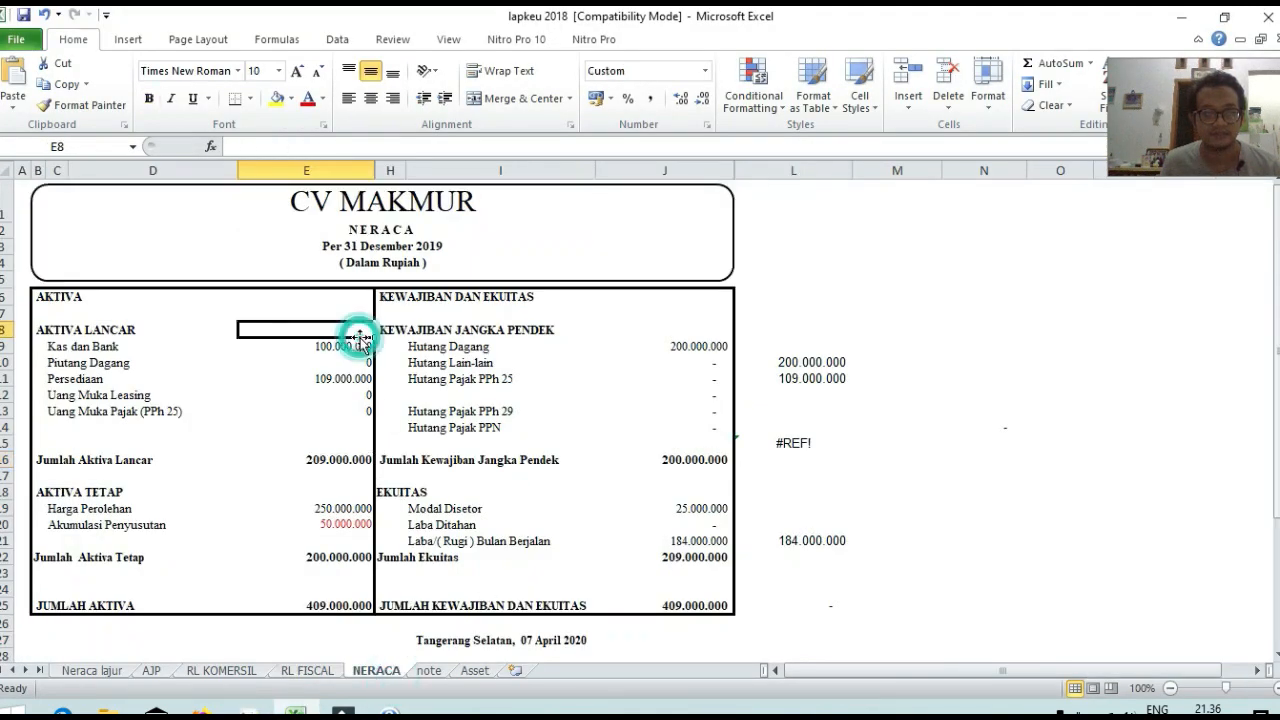
pyautogui.click(338, 348)
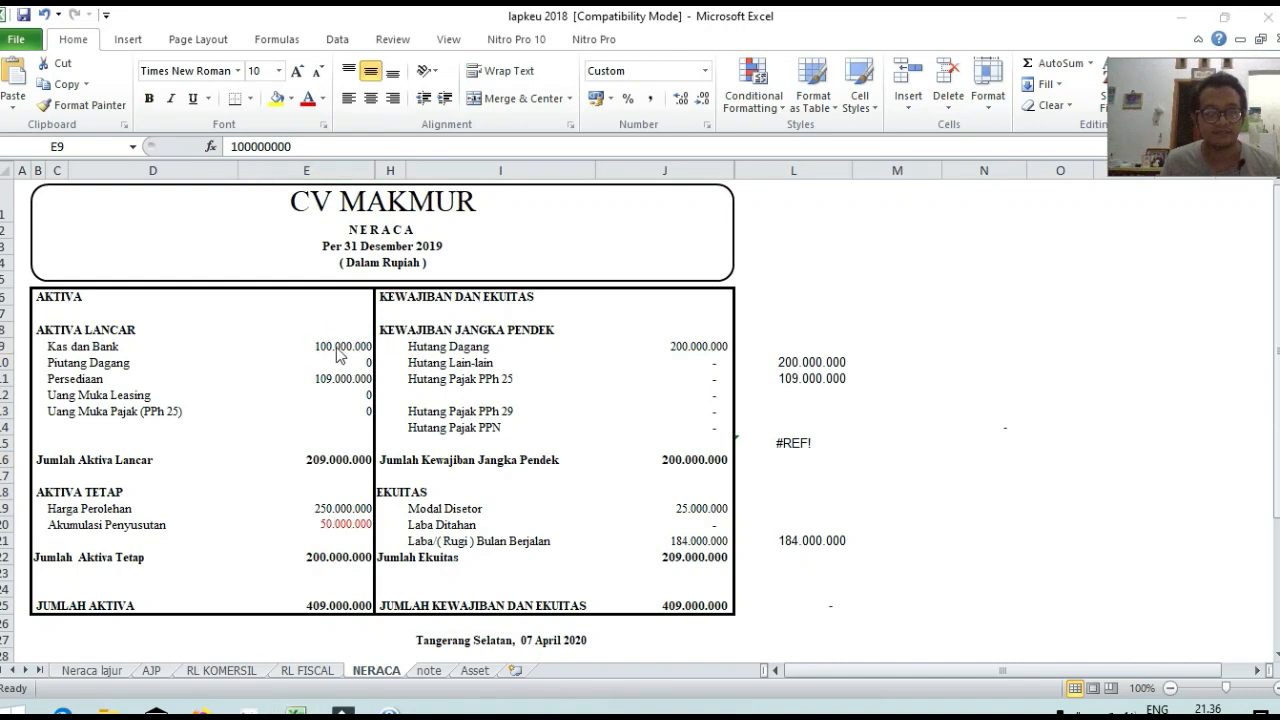
pyautogui.hotkey('alt', 'Tab')
pyautogui.hotkey('alt', 'Tab')
pyautogui.hotkey('alt', 'Tab')
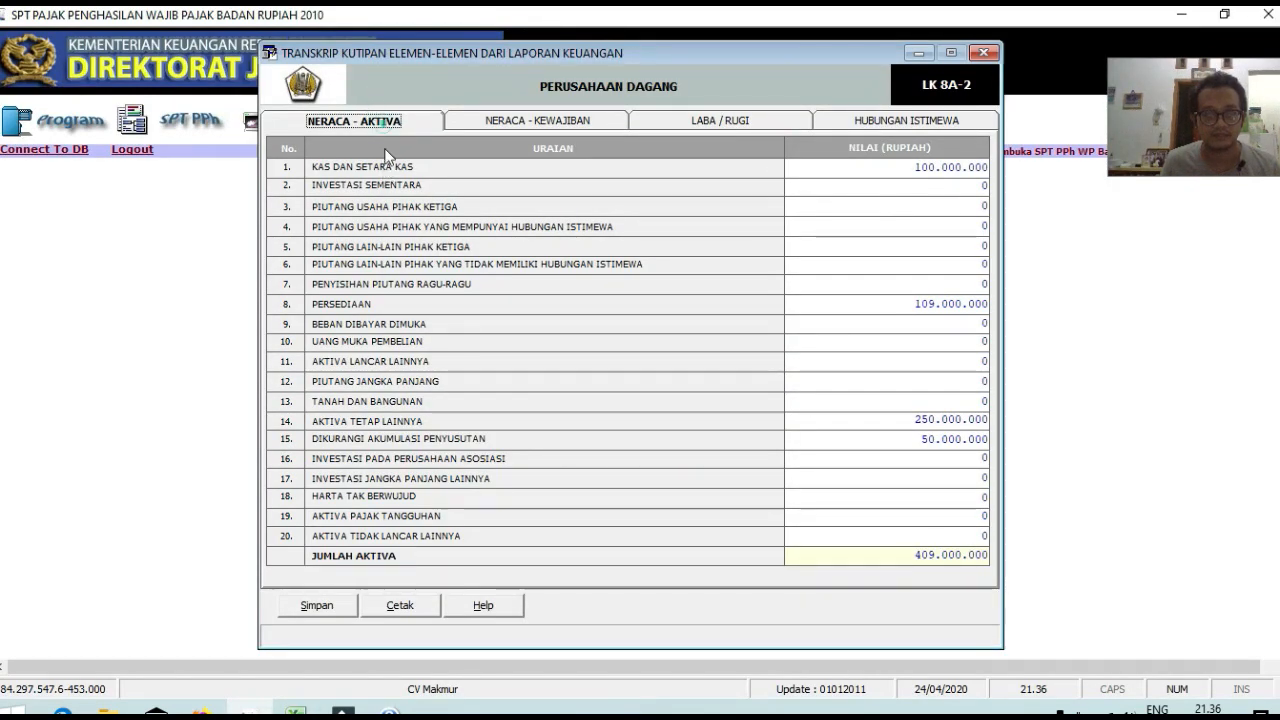
pyautogui.hotkey('alt', 'Tab')
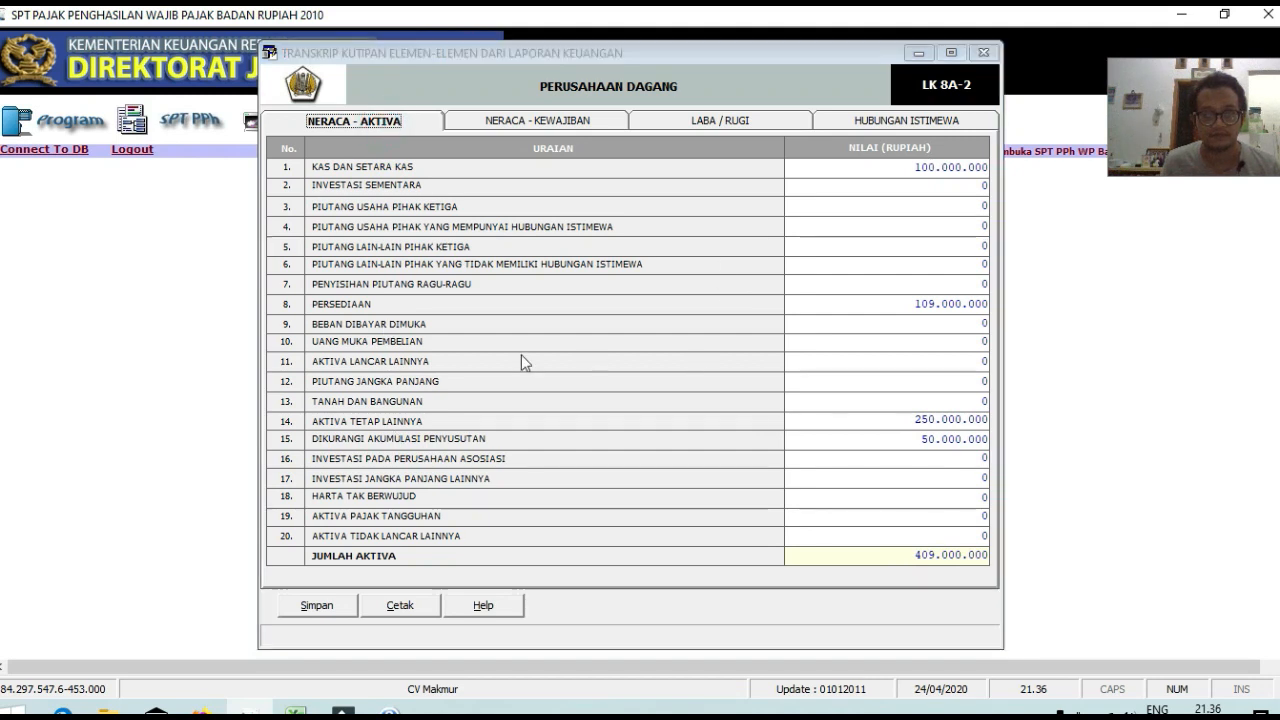
pyautogui.hotkey('alt', 'Tab')
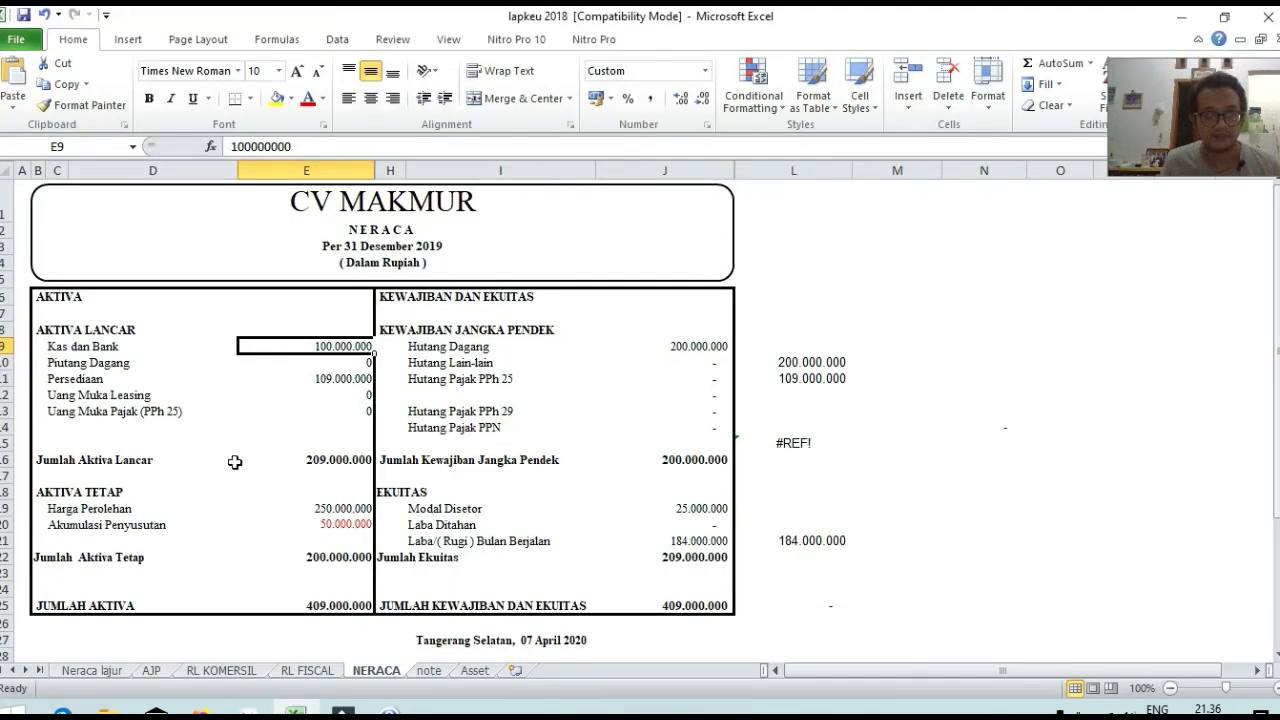
pyautogui.hotkey('alt', 'Tab')
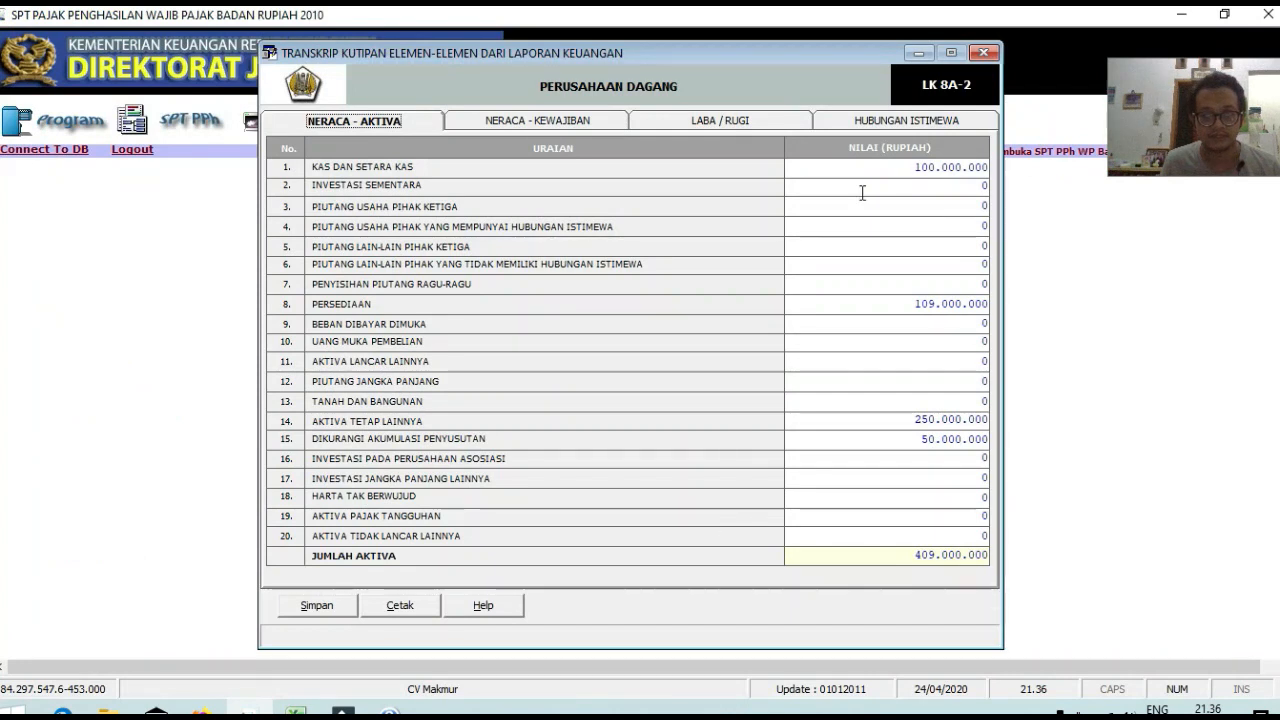
pyautogui.hotkey('alt', 'Tab')
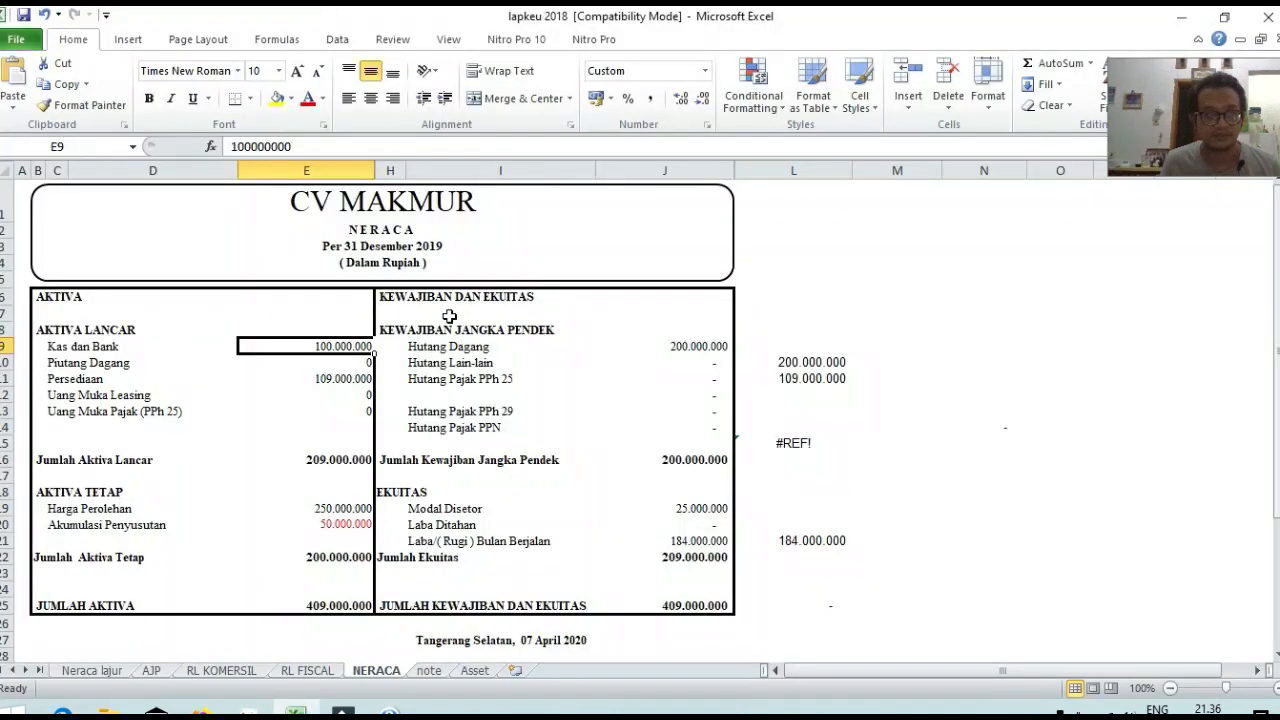
pyautogui.hotkey('alt', 'Tab')
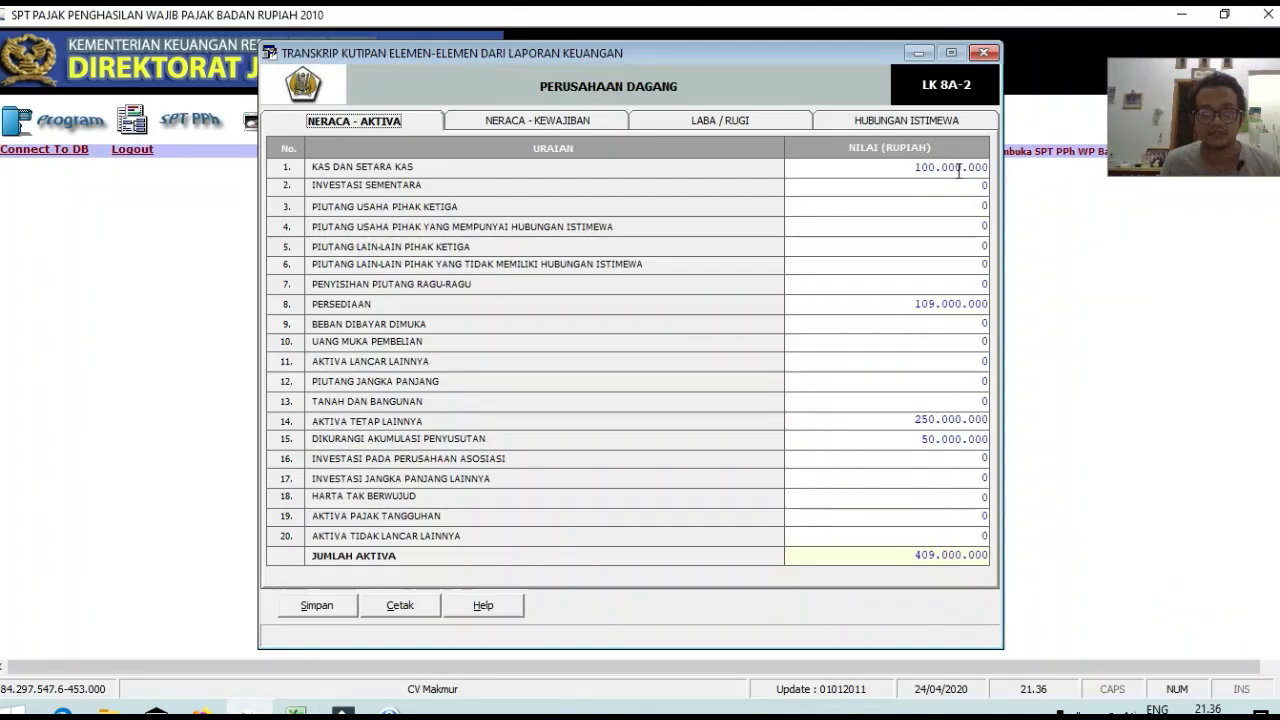
# Set Persediaan in the Neraca - Aktiva transcript to 200.000.000
pyautogui.click(950, 304)
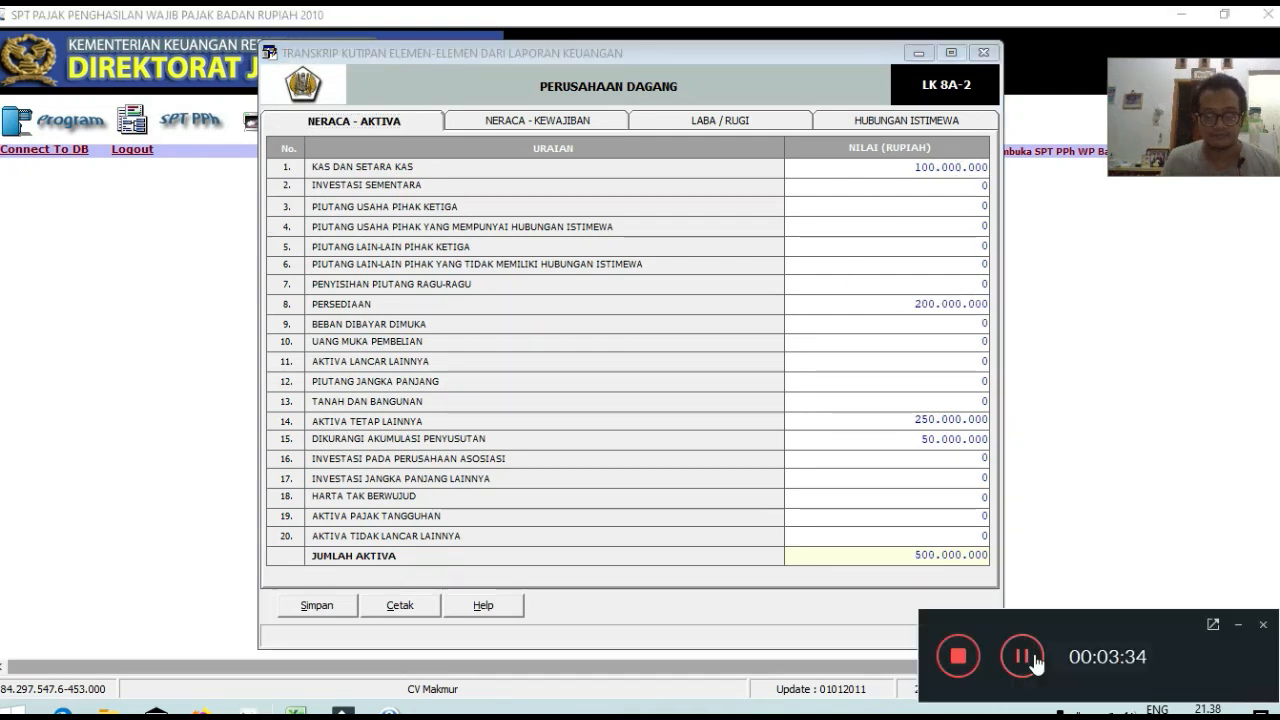
pyautogui.click(617, 494)
# Compare Kas dan Bank and Persediaan on the Excel NERACA sheet with their Neraca - Aktiva entries in the eSPT transcript
pyautogui.click(295, 712)
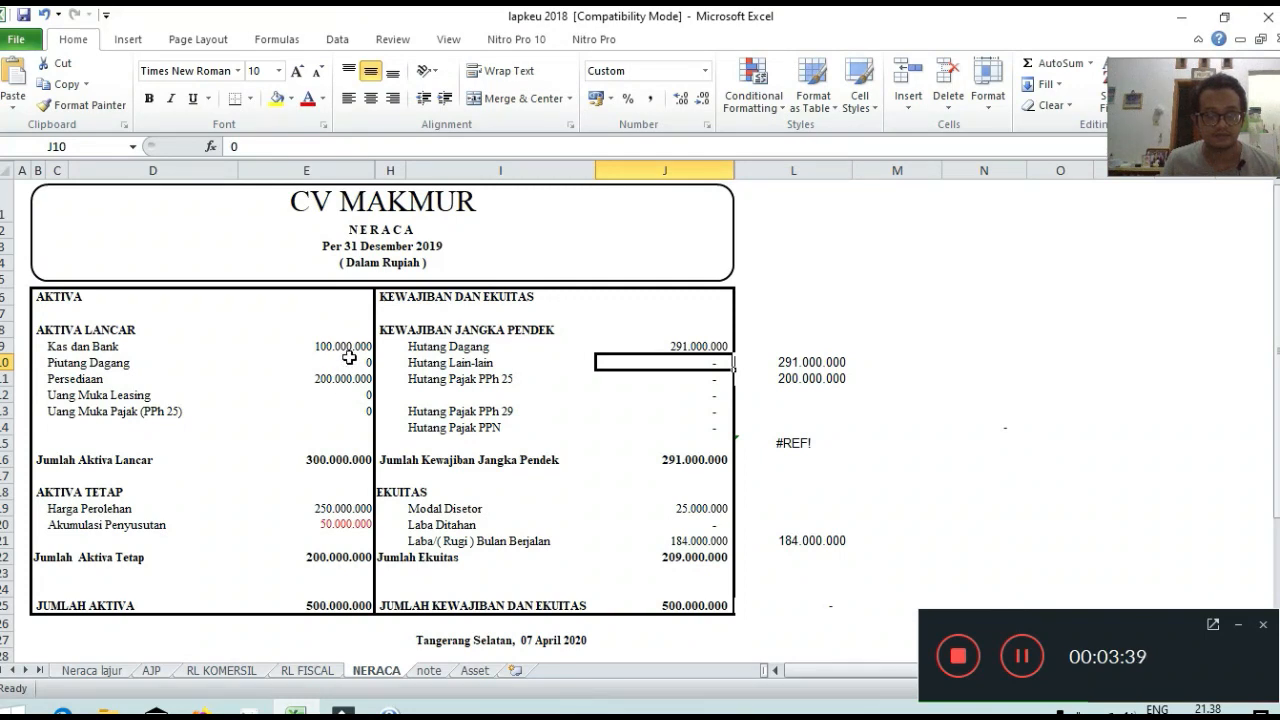
pyautogui.hotkey('alt', 'Tab')
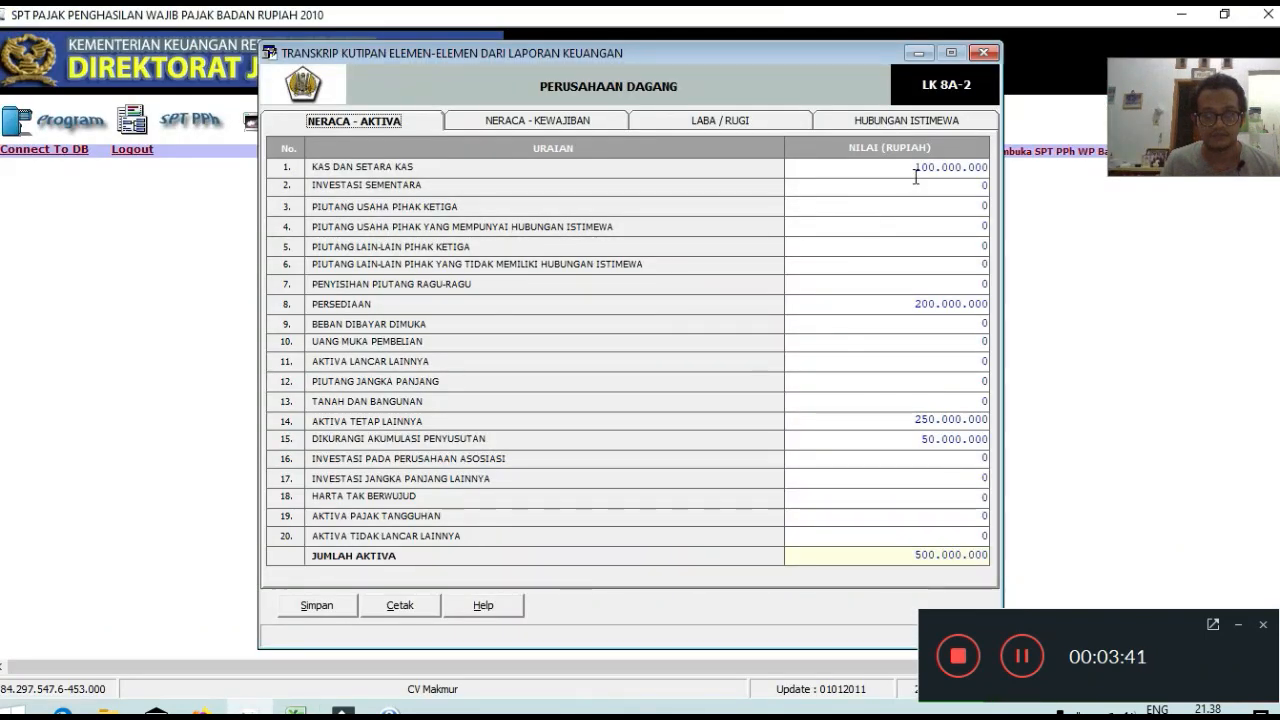
pyautogui.hotkey('alt', 'Tab')
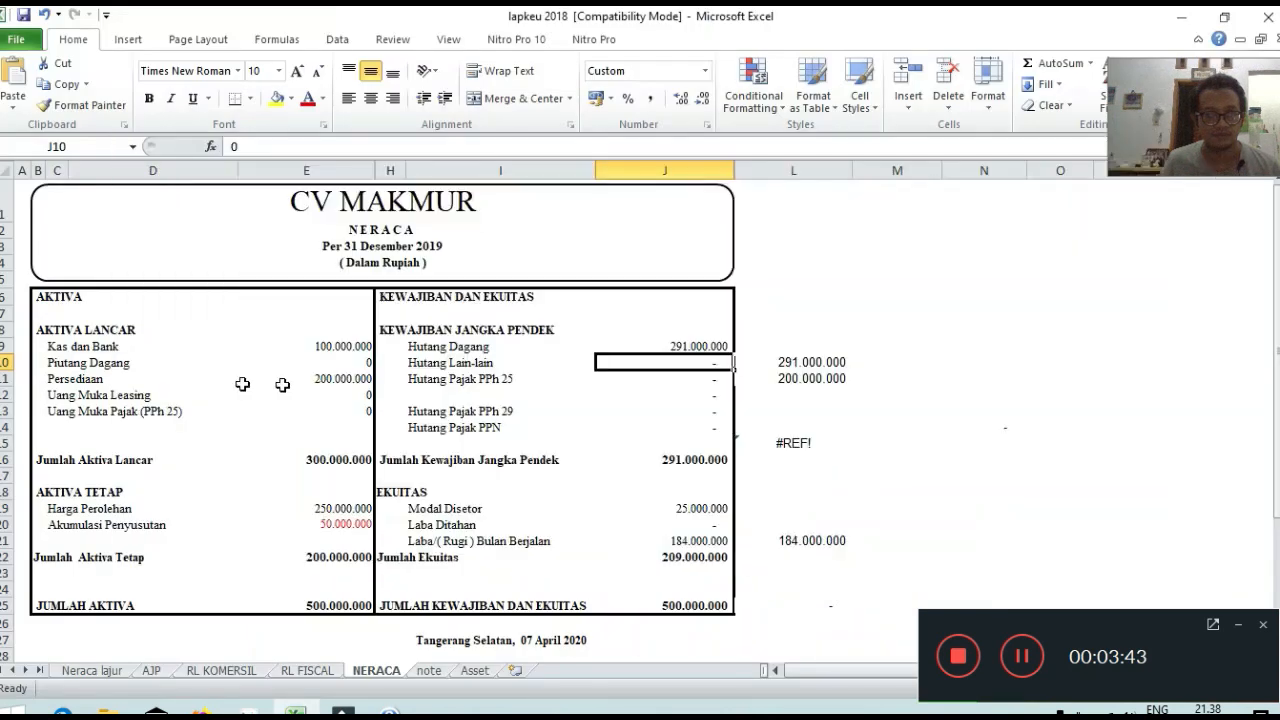
pyautogui.click(297, 379)
pyautogui.hotkey('alt', 'Tab')
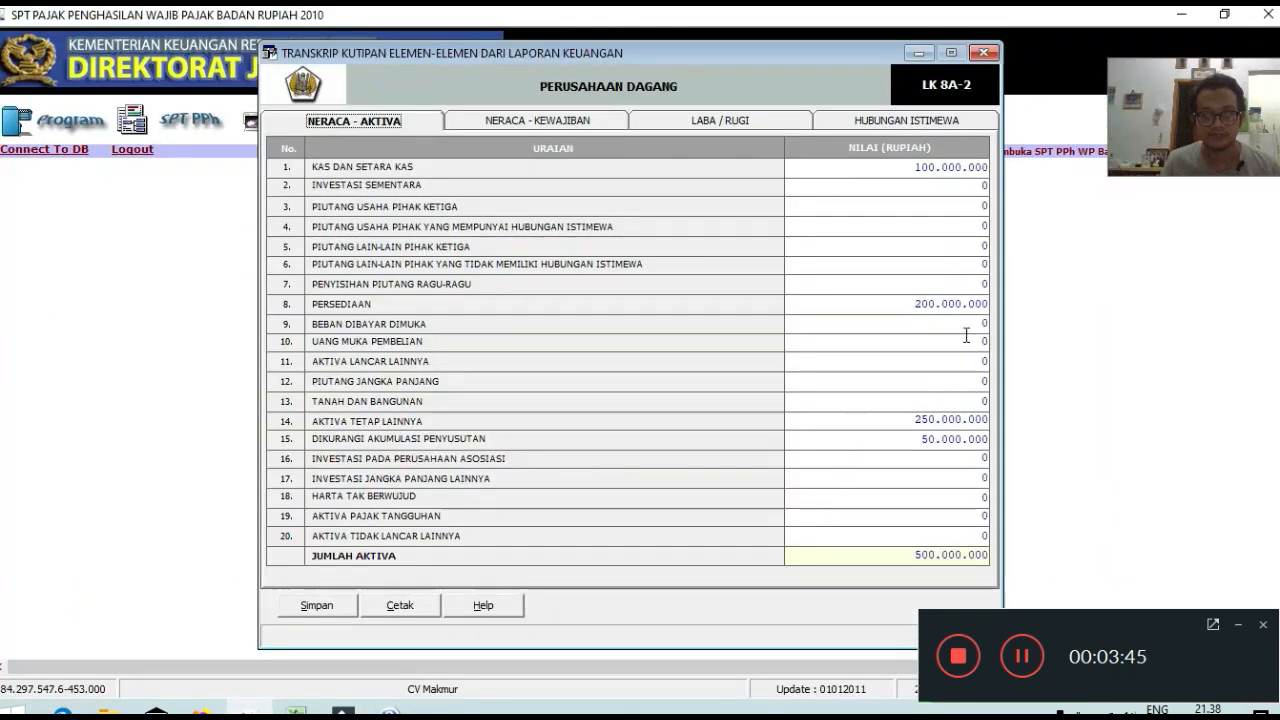
pyautogui.moveTo(958, 304); pyautogui.dragTo(915, 304)
pyautogui.hotkey('alt', 'Tab')
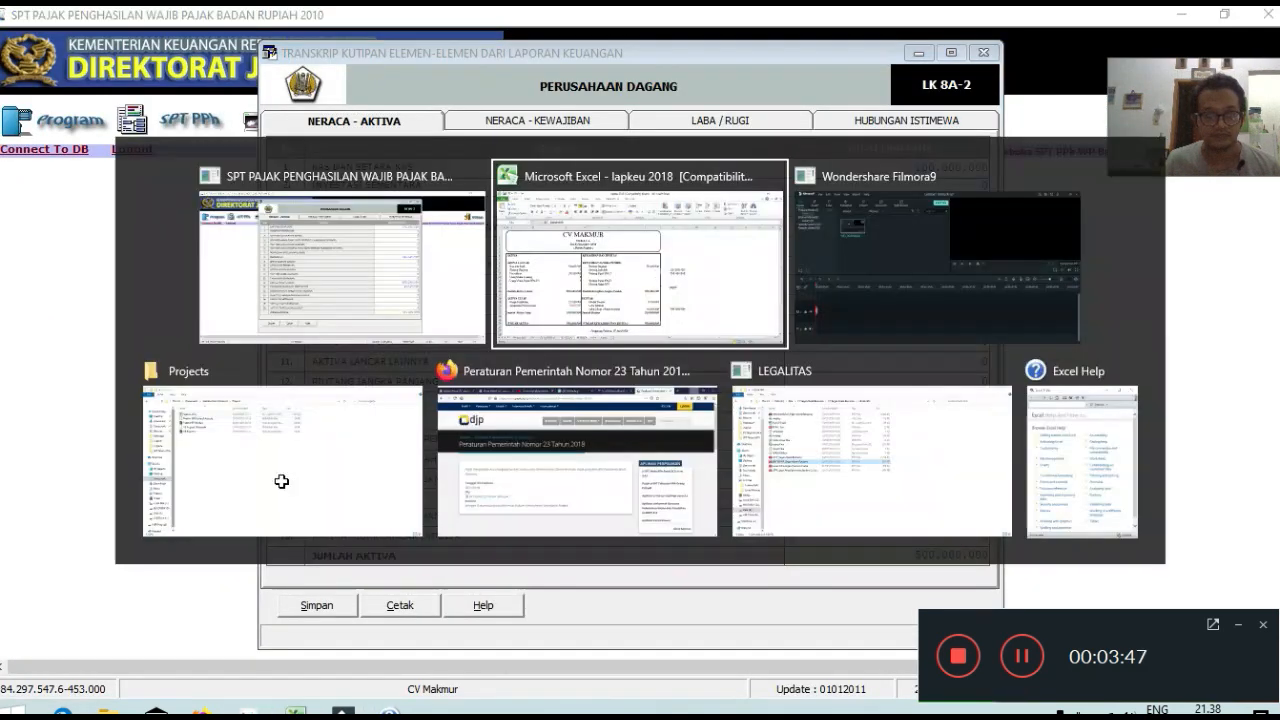
pyautogui.hotkey('alt', 'Tab')
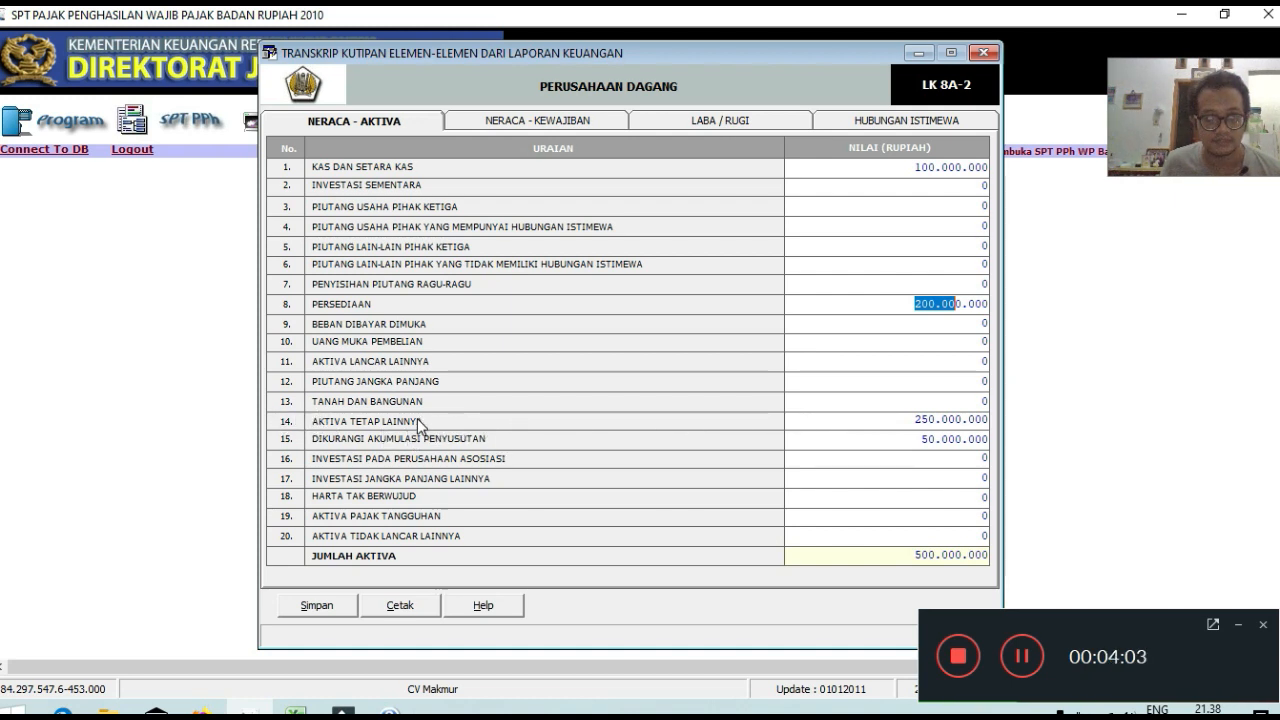
# Compare Jumlah Aktiva in the eSPT transcript with the total assets on the Excel NERACA sheet
pyautogui.click(922, 563)
pyautogui.hotkey('alt', 'Tab')
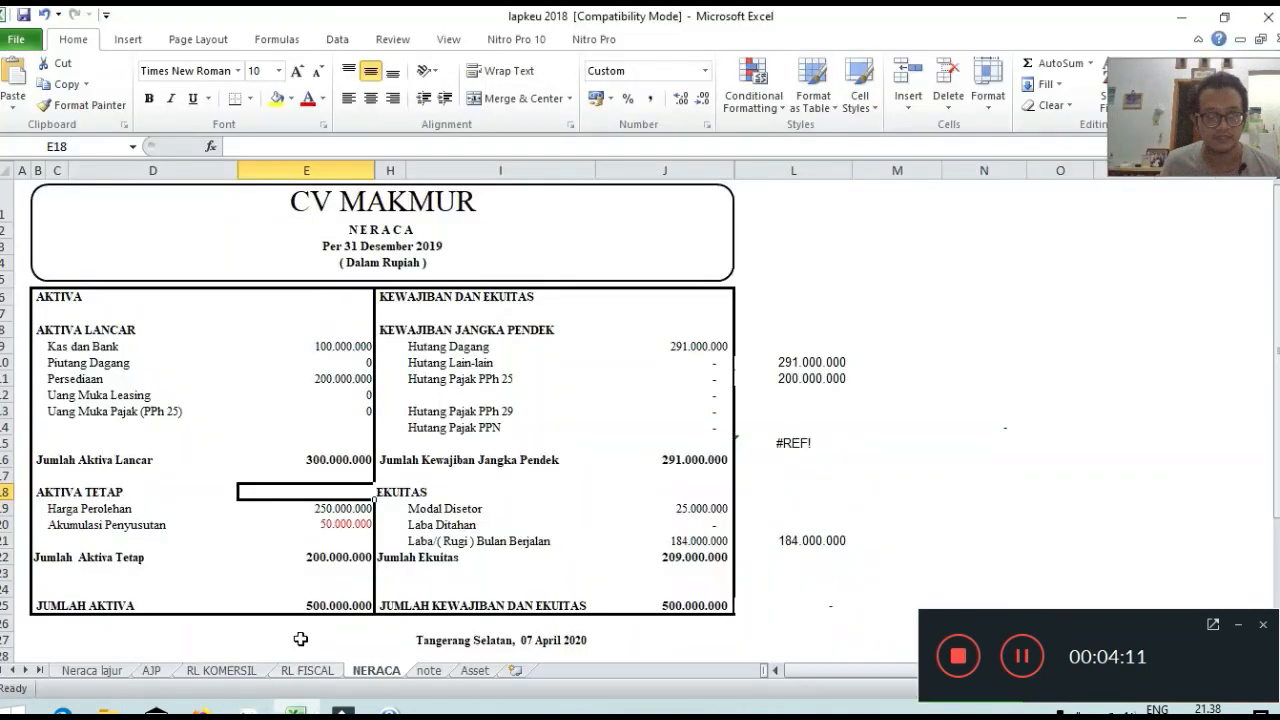
pyautogui.click(421, 616)
pyautogui.hotkey('alt', 'Tab')
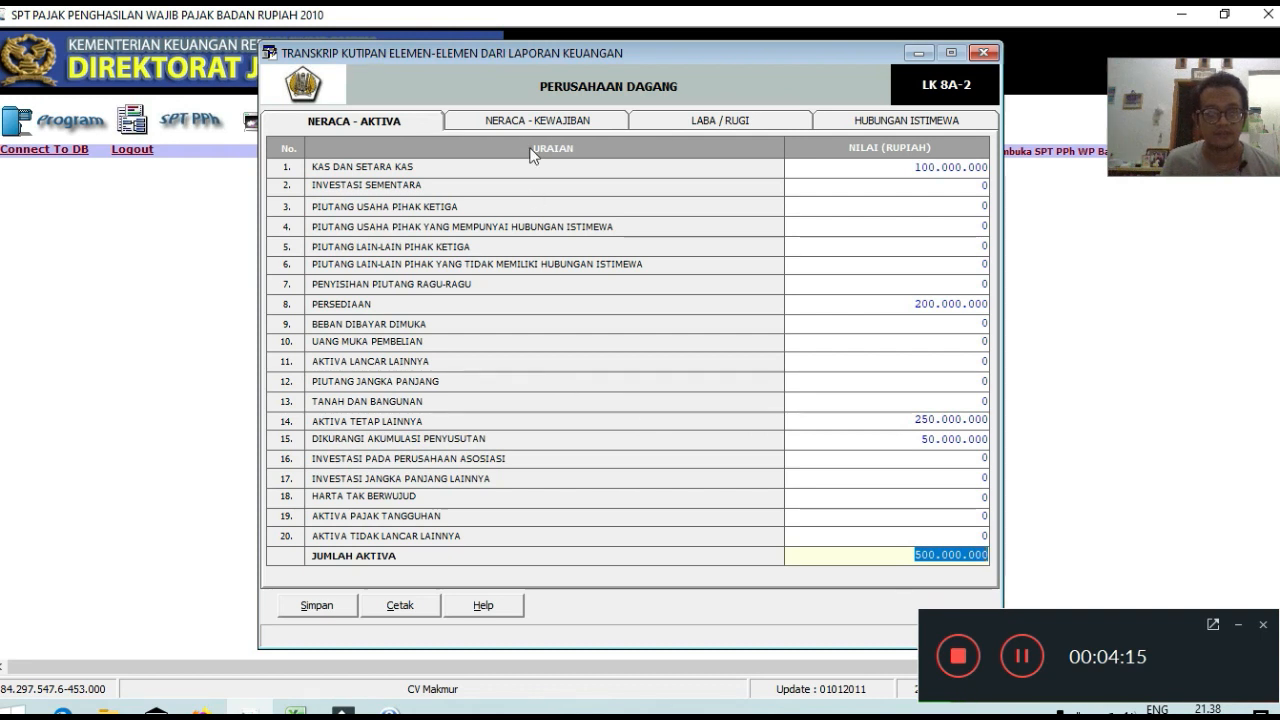
pyautogui.hotkey('alt', 'Tab')
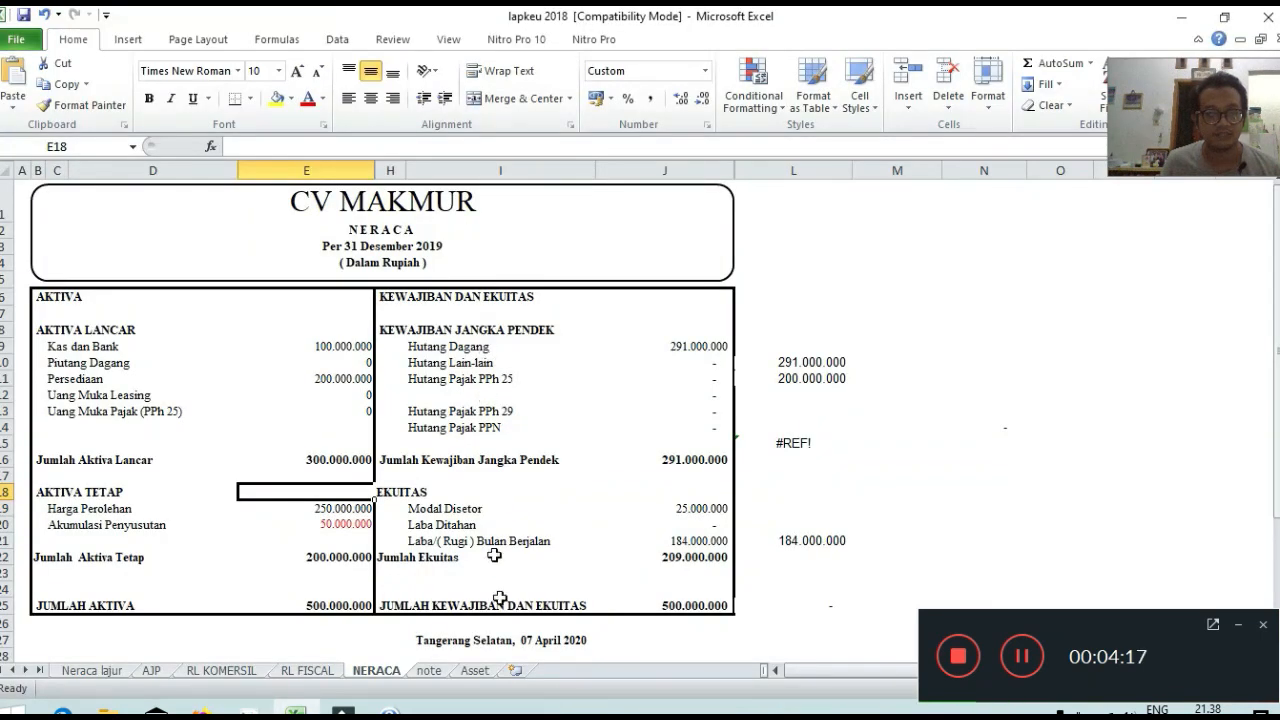
pyautogui.click(494, 555)
pyautogui.hotkey('alt', 'Tab')
# Display the transcript's Neraca - Kewajiban section and compare Excel's Hutang Dagang with Hutang Usaha Pihak Ketiga
pyautogui.click(536, 123)
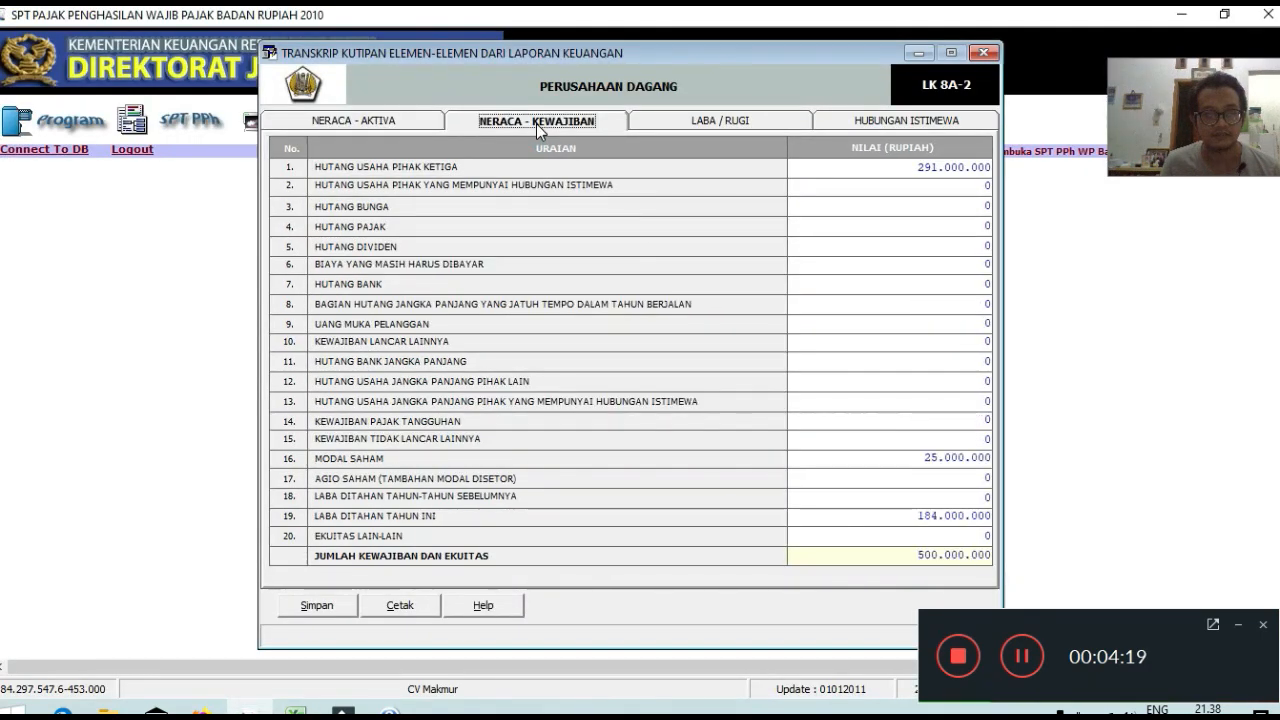
pyautogui.click(395, 121)
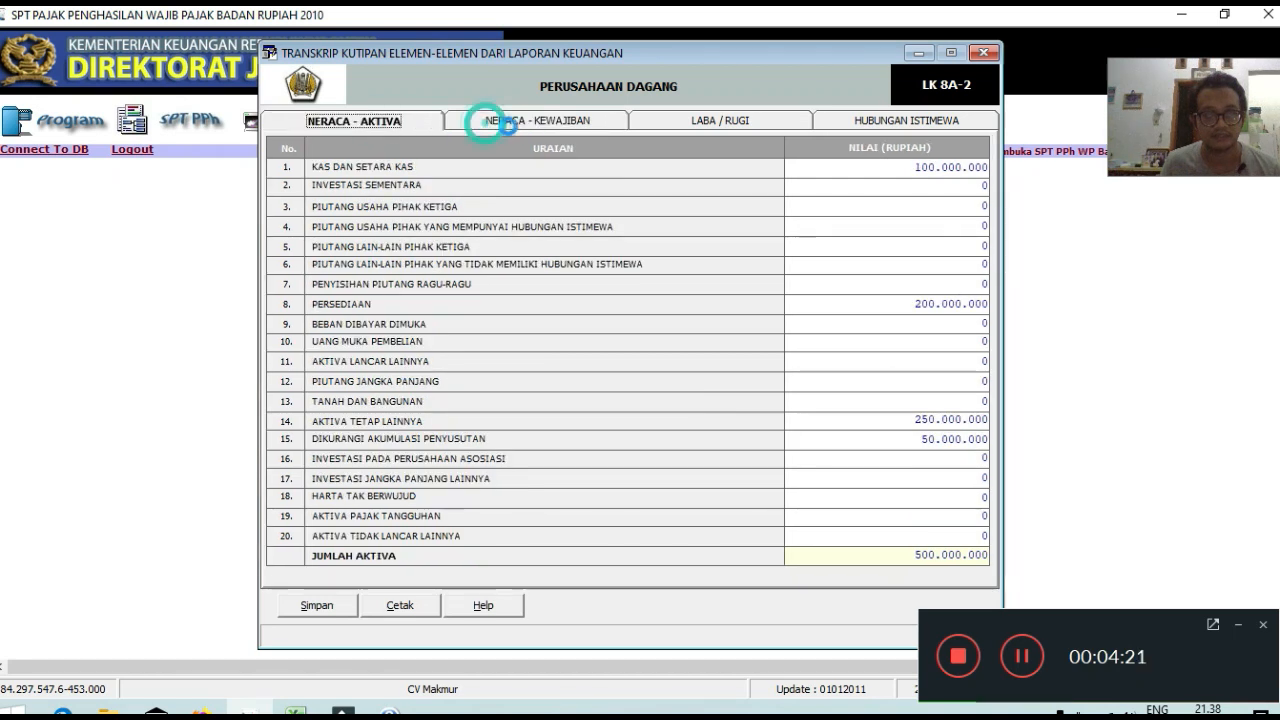
pyautogui.click(508, 124)
pyautogui.hotkey('alt', 'Tab')
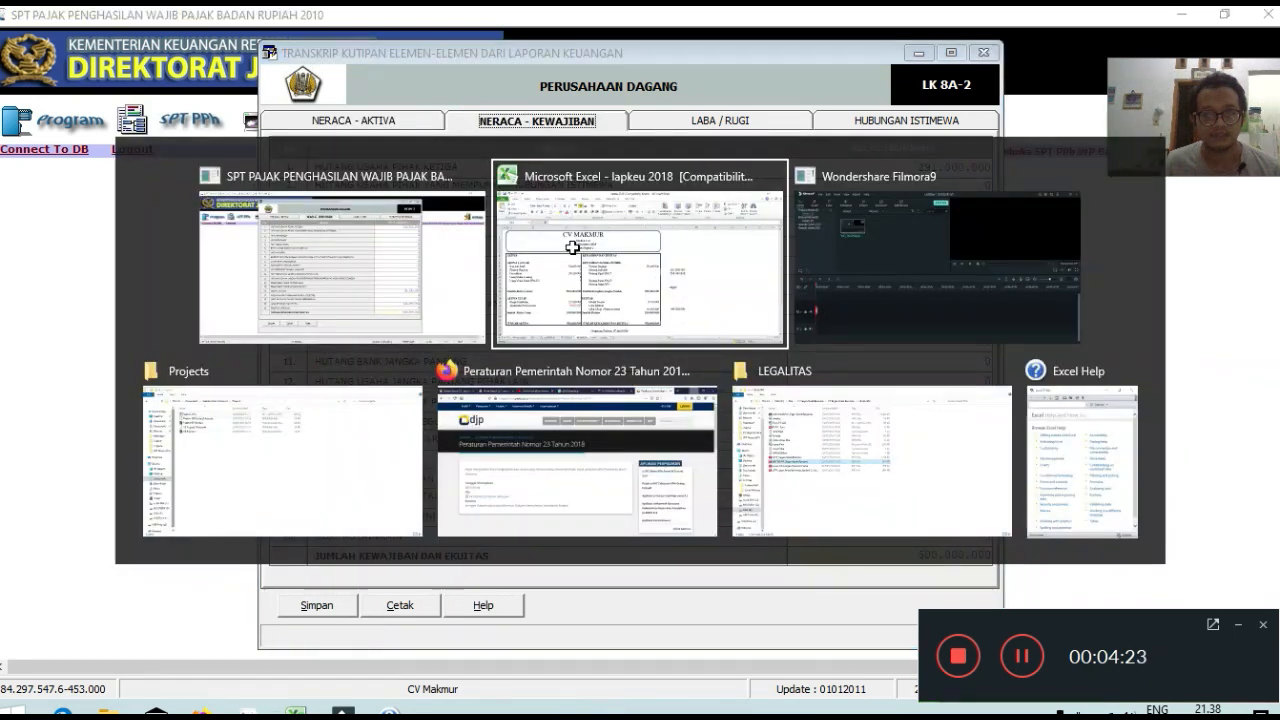
pyautogui.click(560, 348)
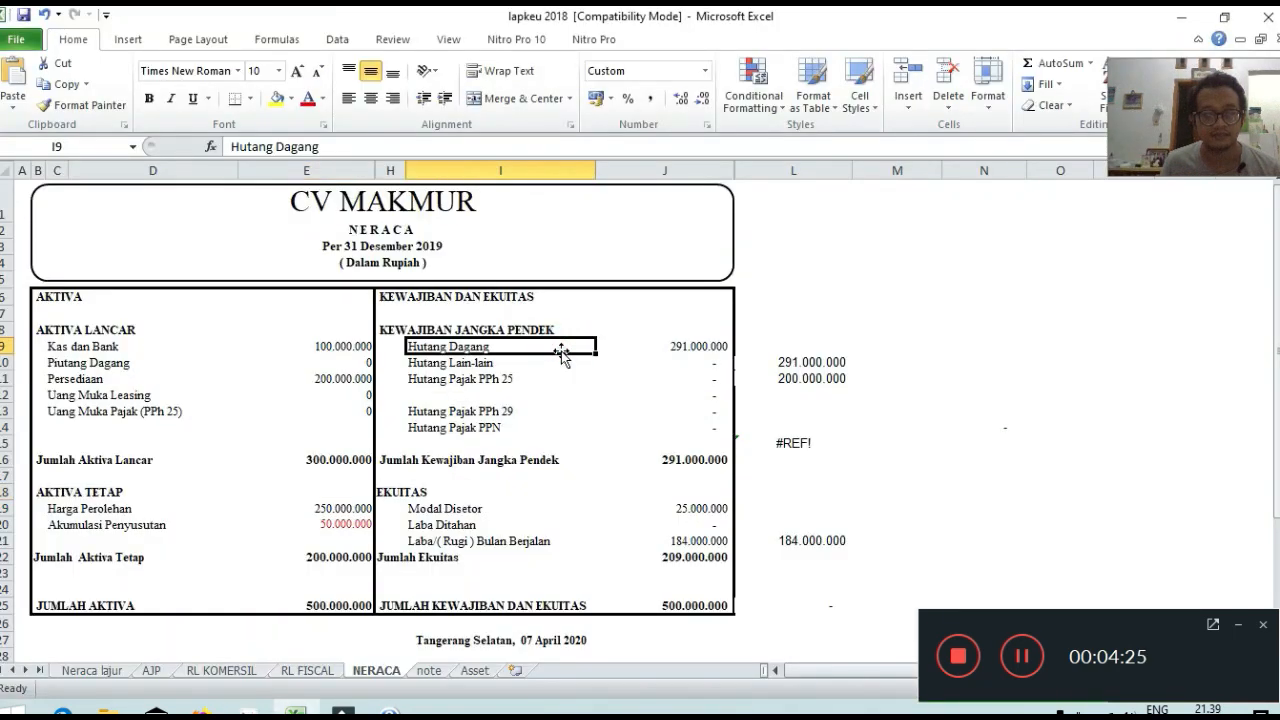
pyautogui.hotkey('alt', 'Tab')
pyautogui.click(902, 167)
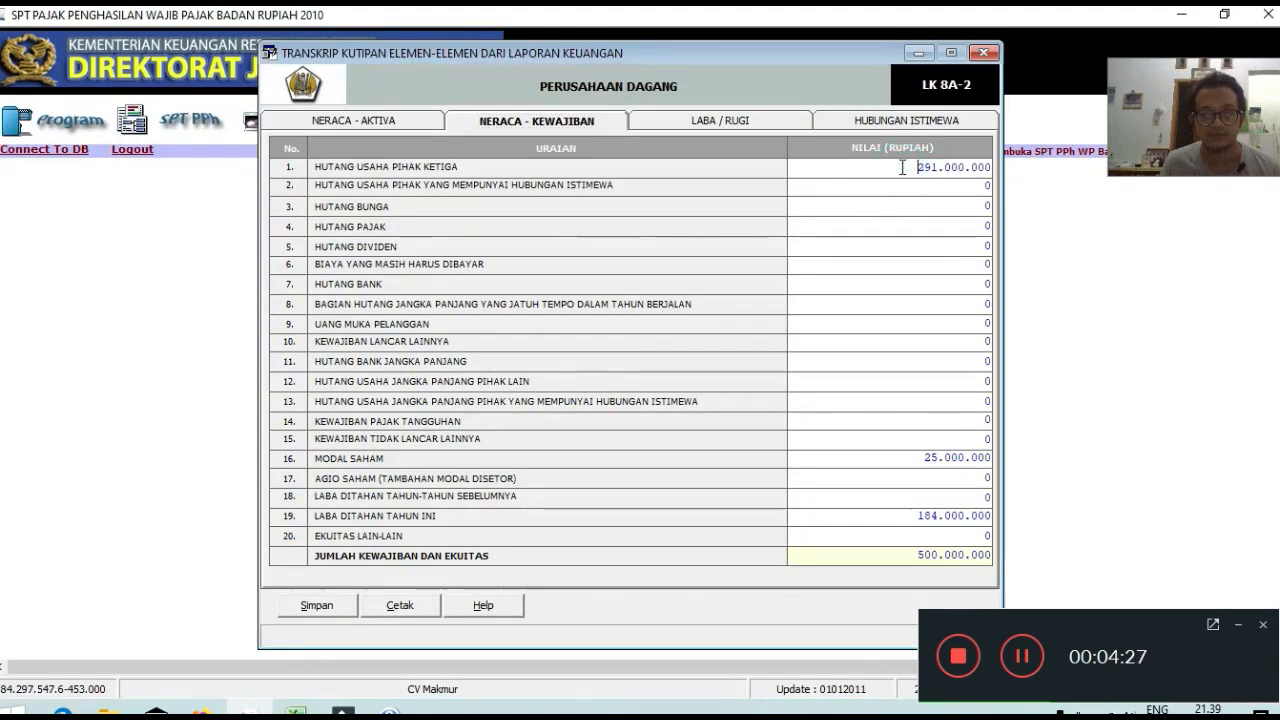
pyautogui.click(564, 455)
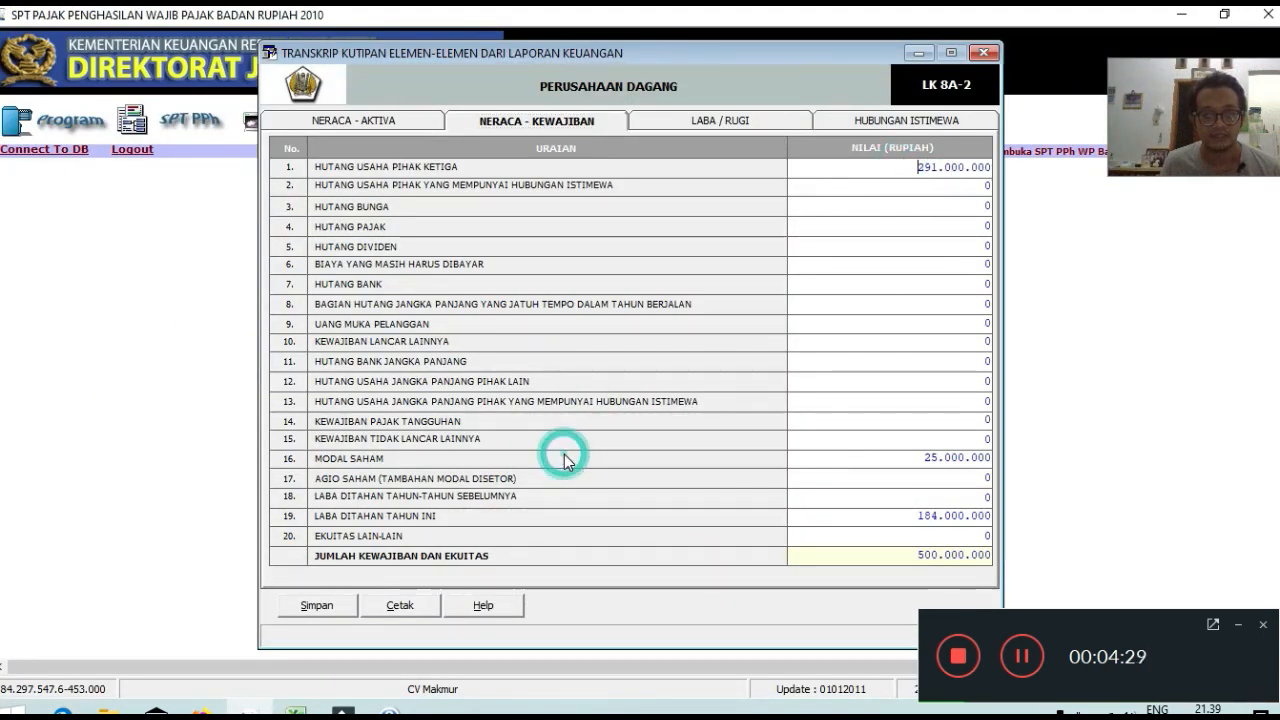
# Compare Modal Disetor on the Excel NERACA sheet with Modal Saham in the eSPT transcript
pyautogui.hotkey('alt', 'Tab')
pyautogui.click(498, 507)
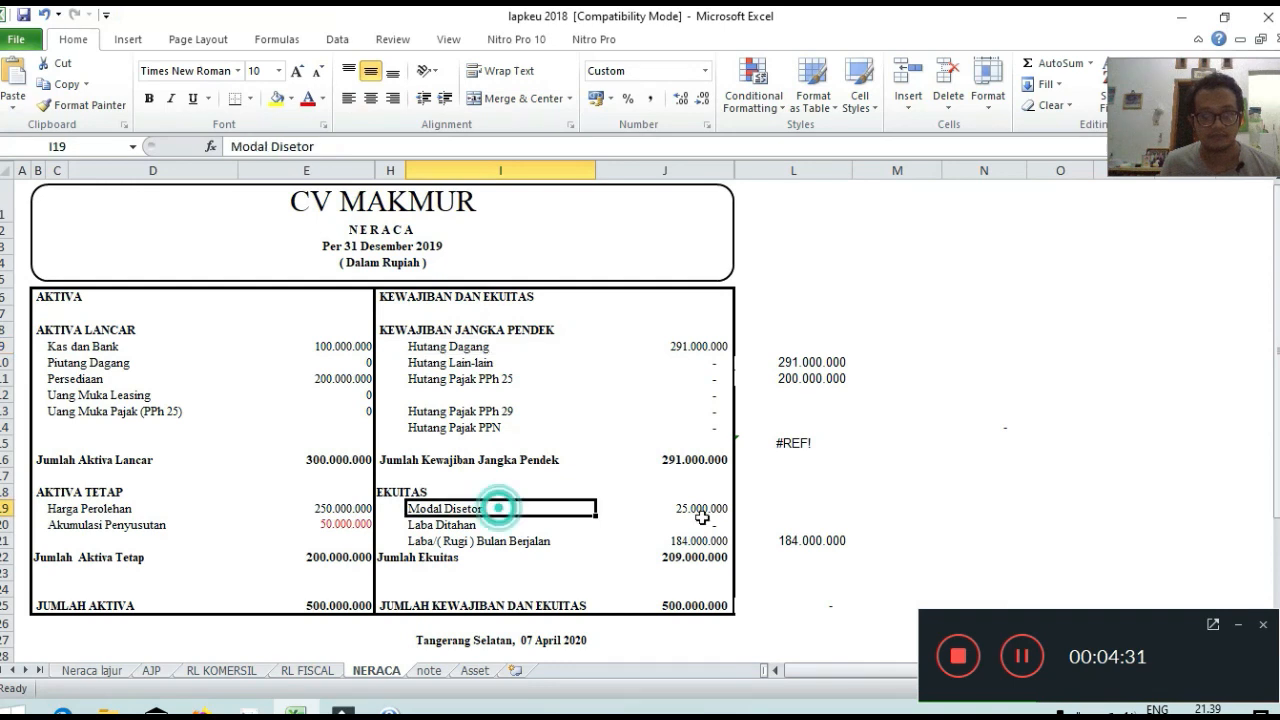
pyautogui.click(700, 510)
pyautogui.hotkey('alt', 'Tab')
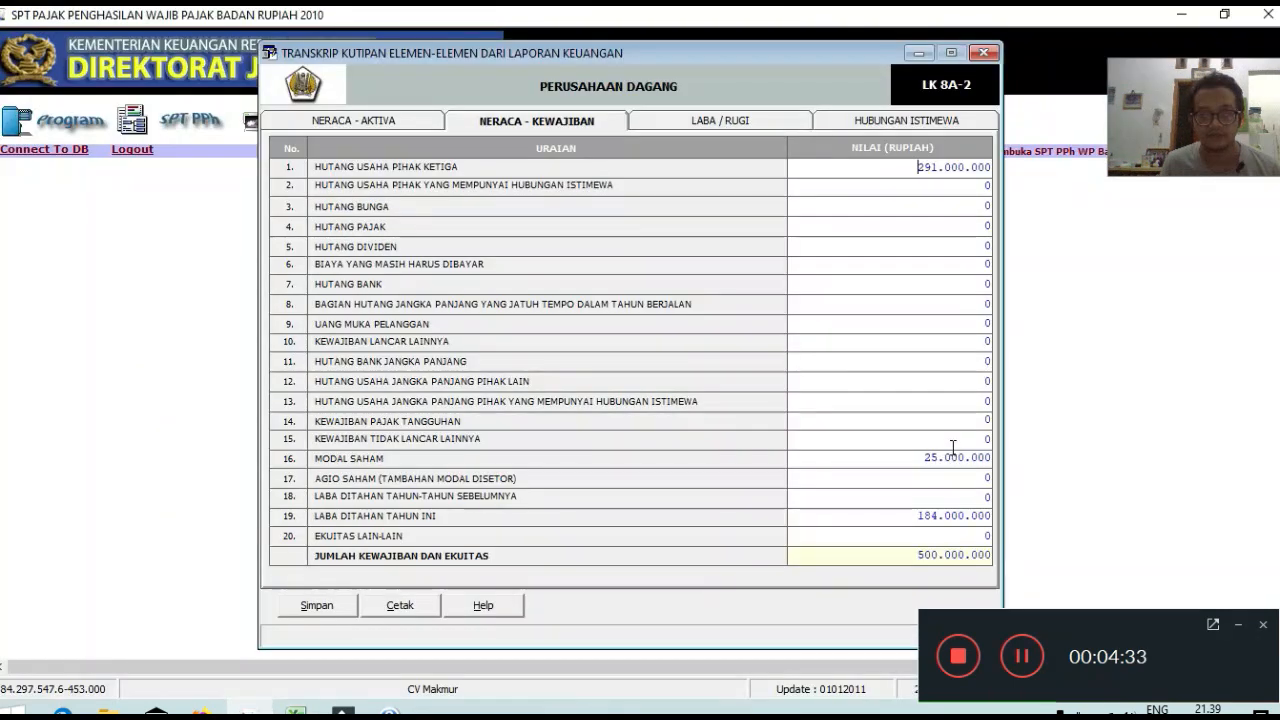
pyautogui.click(943, 457)
# Compare Laba/(Rugi) Bulan Berjalan on the Excel NERACA sheet with Laba Ditahan Tahun Ini in the eSPT transcript
pyautogui.click(964, 516)
pyautogui.hotkey('alt', 'Tab')
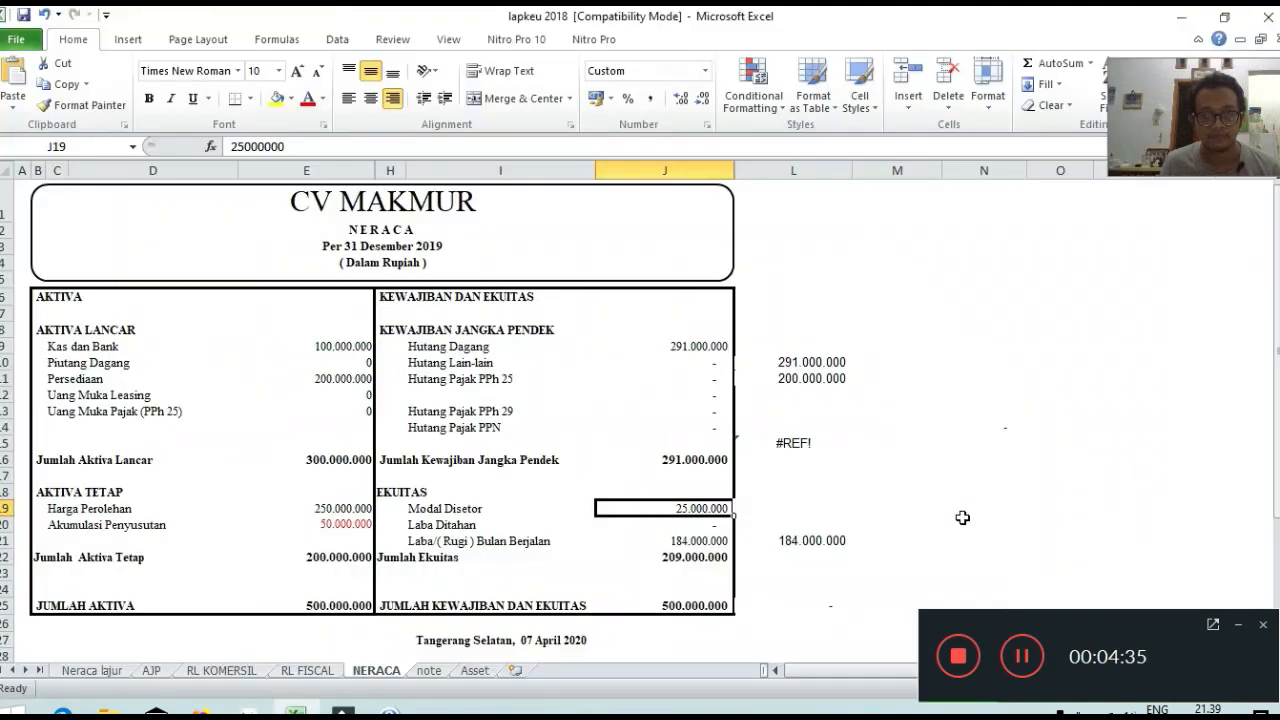
pyautogui.click(549, 540)
pyautogui.click(700, 542)
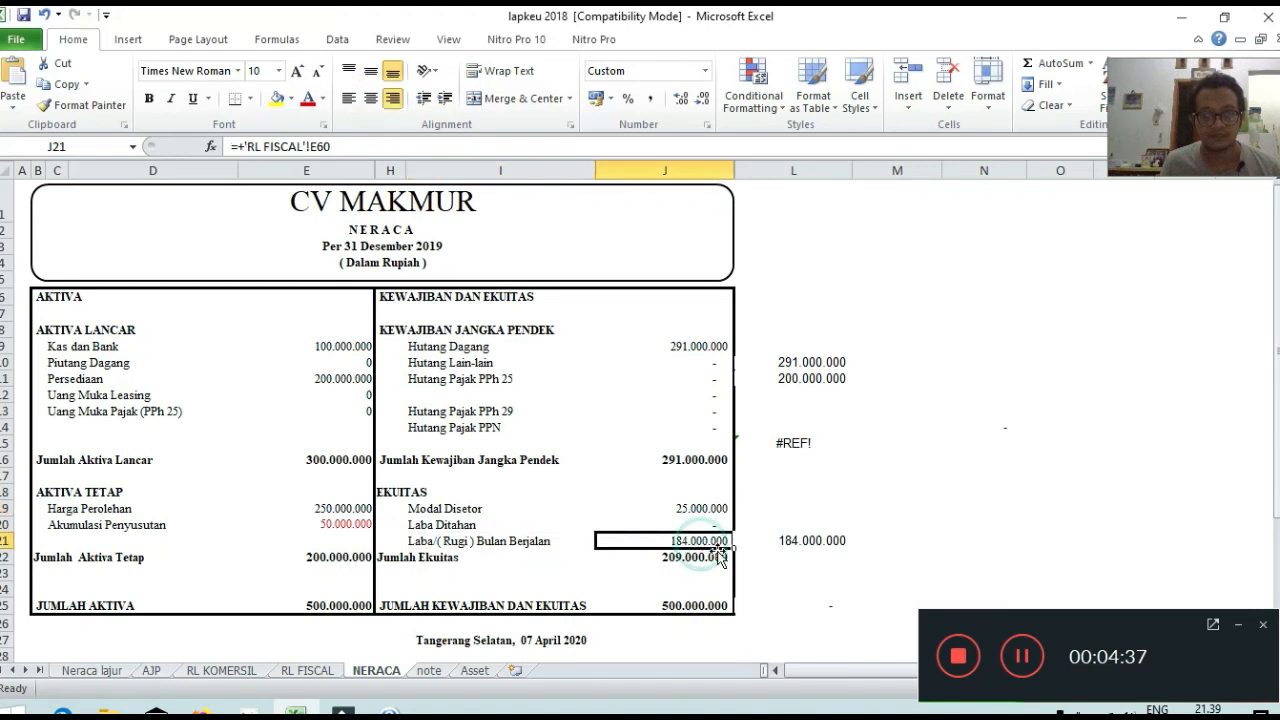
pyautogui.hotkey('alt', 'Tab')
pyautogui.click(955, 516)
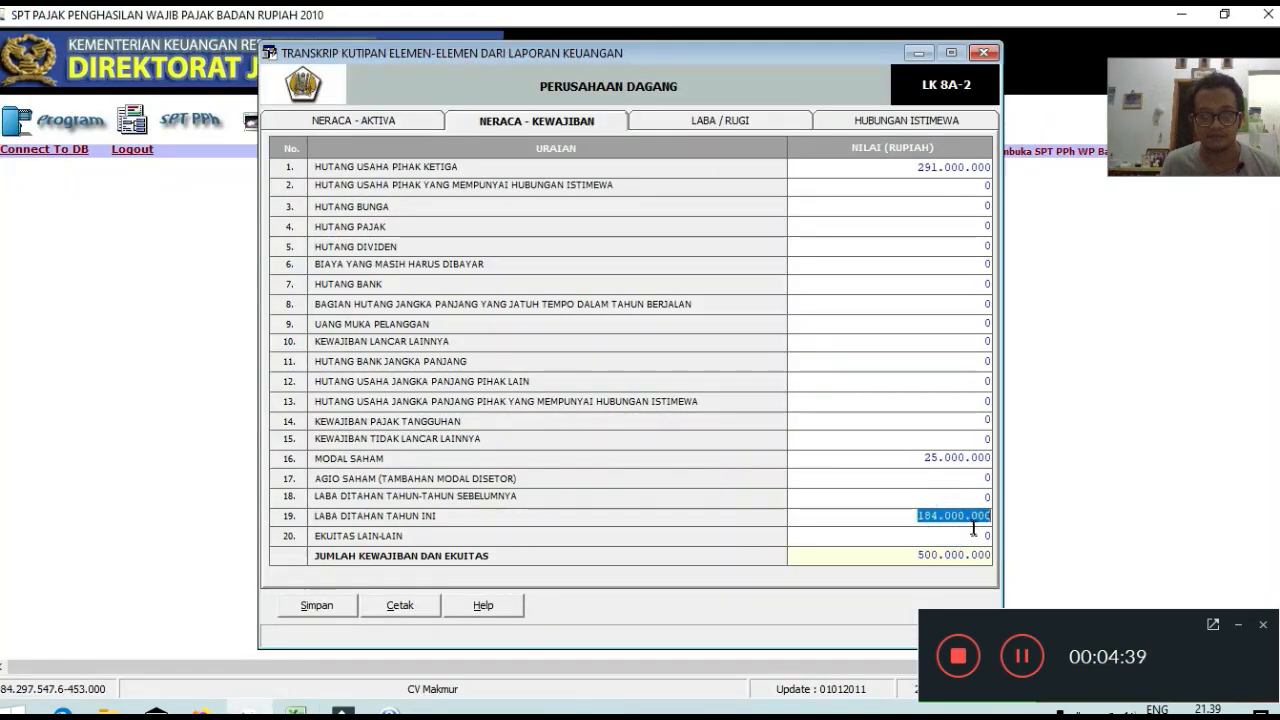
# Compare Jumlah Kewajiban dan Ekuitas in the eSPT transcript with the same total on the Excel NERACA sheet
pyautogui.click(966, 555)
pyautogui.hotkey('alt', 'Tab')
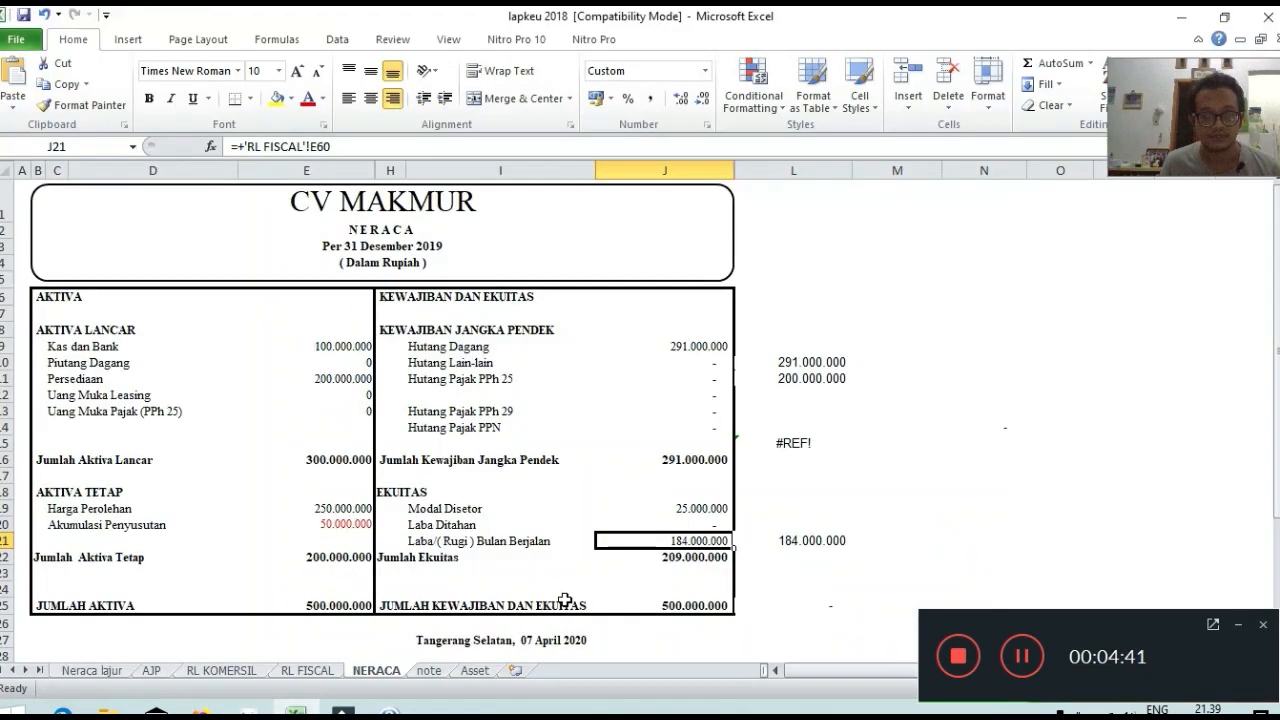
pyautogui.click(700, 606)
pyautogui.hotkey('alt', 'Tab')
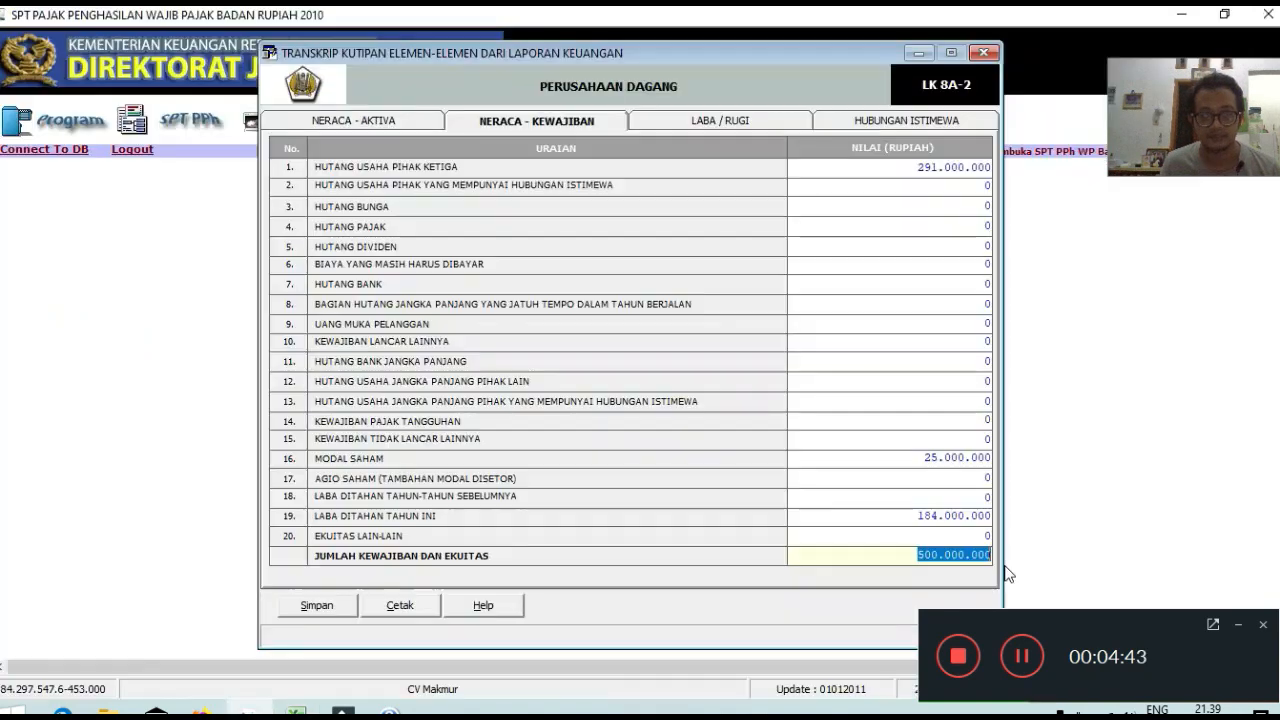
pyautogui.click(945, 555)
# Save the transcript's balance sheet data and confirm the save
pyautogui.click(316, 606)
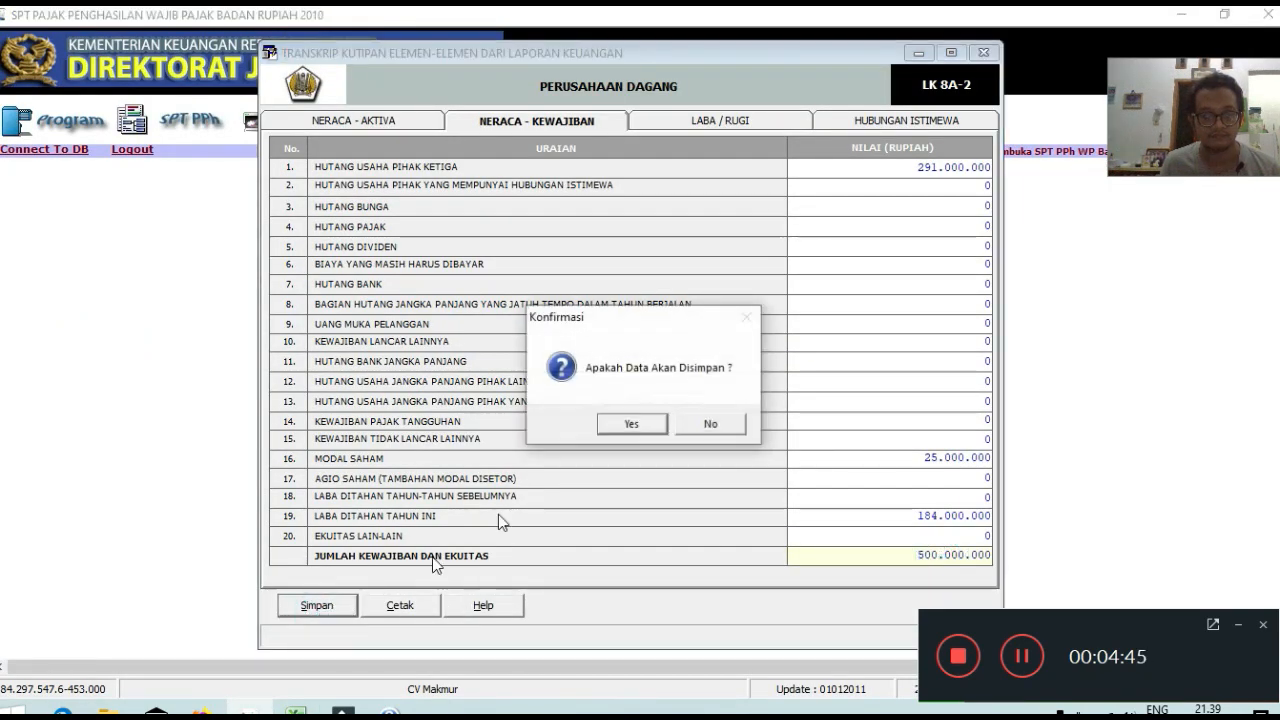
pyautogui.click(628, 424)
pyautogui.click(686, 424)
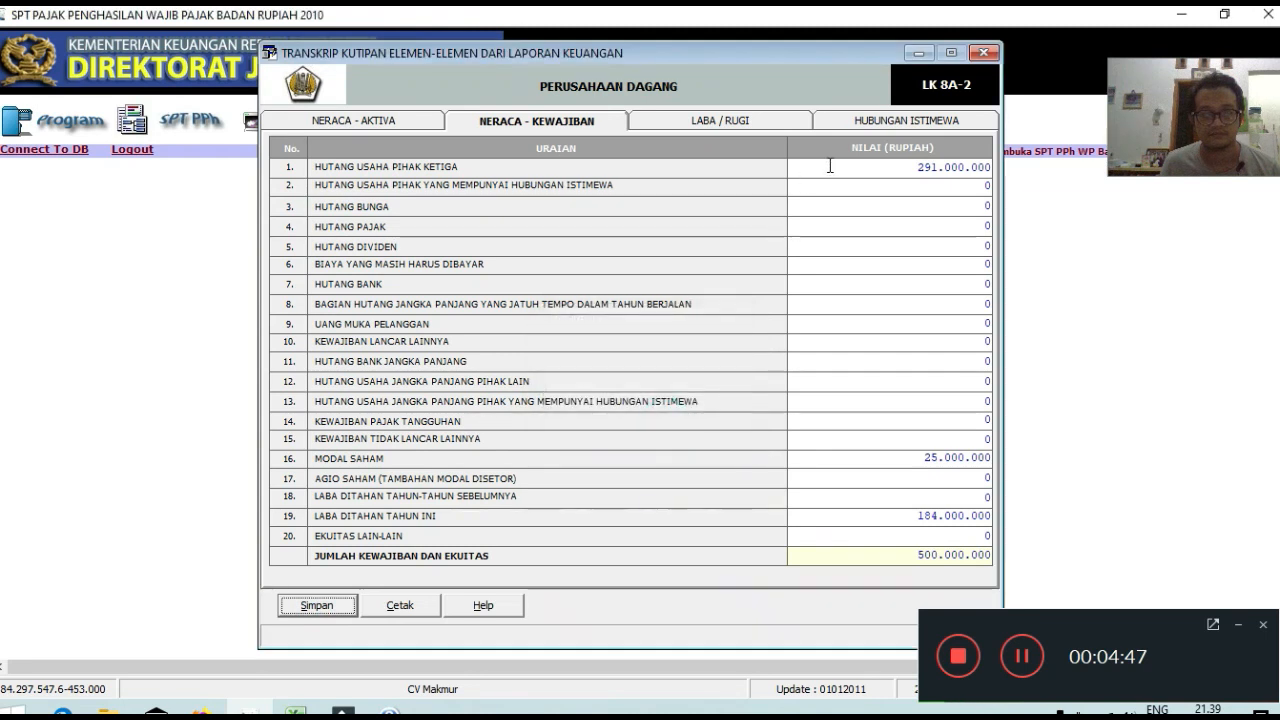
# Display the transcript's Laba / Rugi section and compare Penjualan Bersih with the sales figures on Excel's RL FISCAL sheet
pyautogui.click(721, 122)
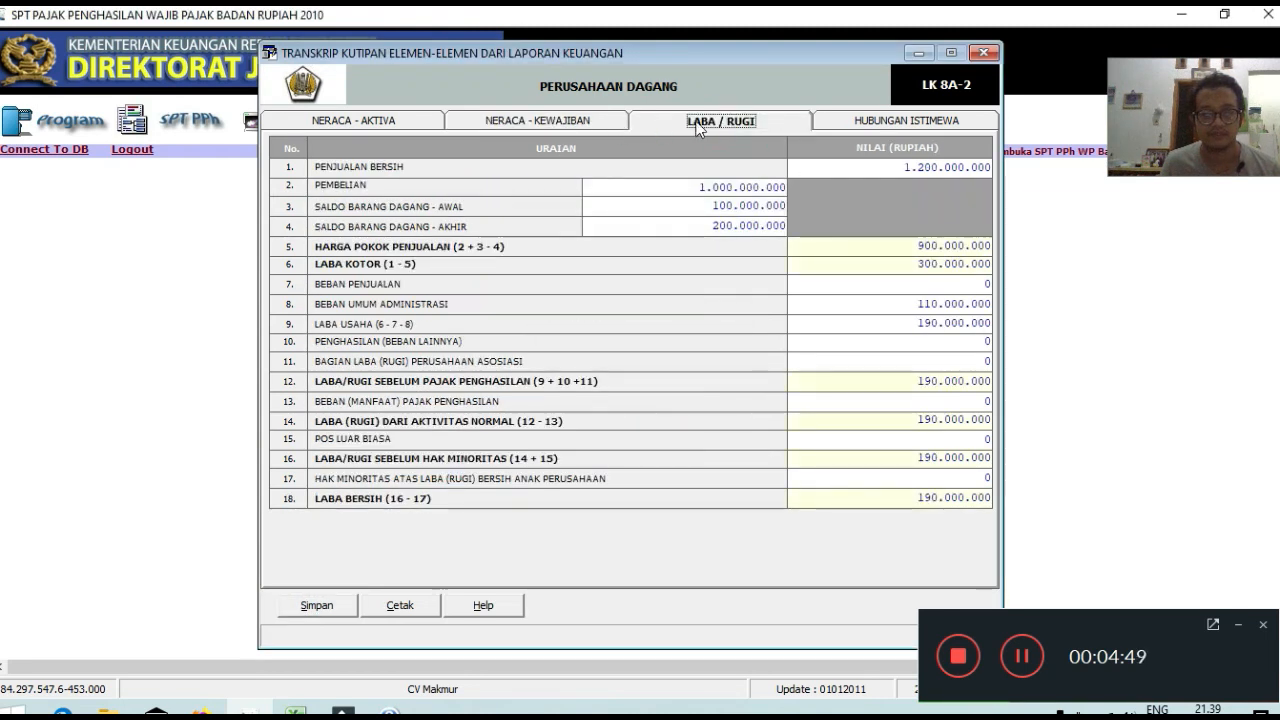
pyautogui.click(295, 712)
pyautogui.click(307, 670)
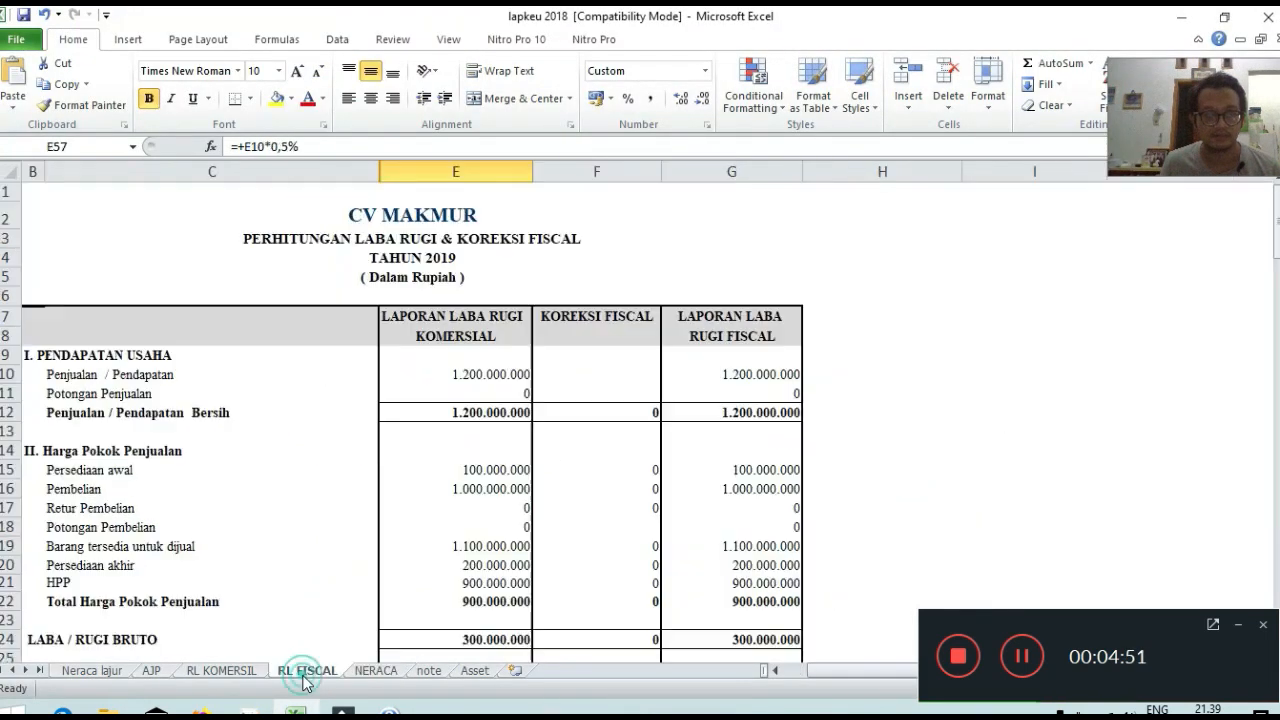
pyautogui.scroll(-2, 433, 452)
pyautogui.scroll(2, 433, 453)
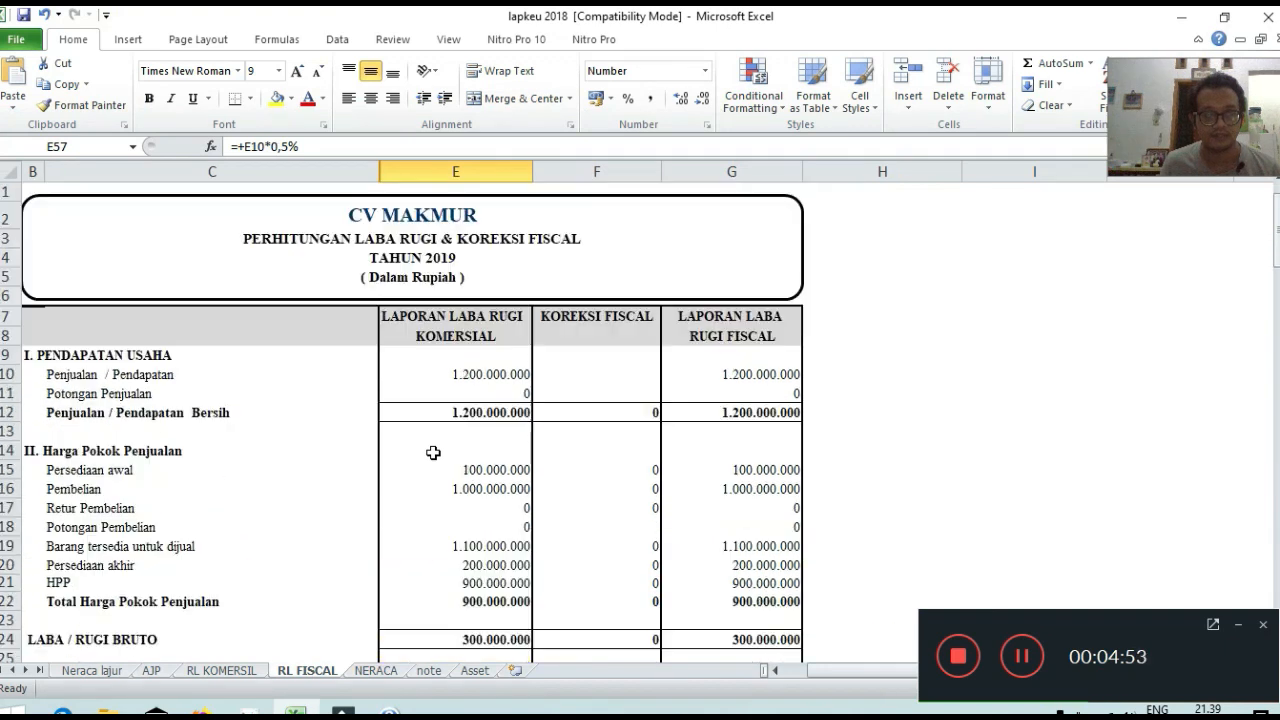
pyautogui.click(465, 377)
pyautogui.hotkey('alt', 'Tab')
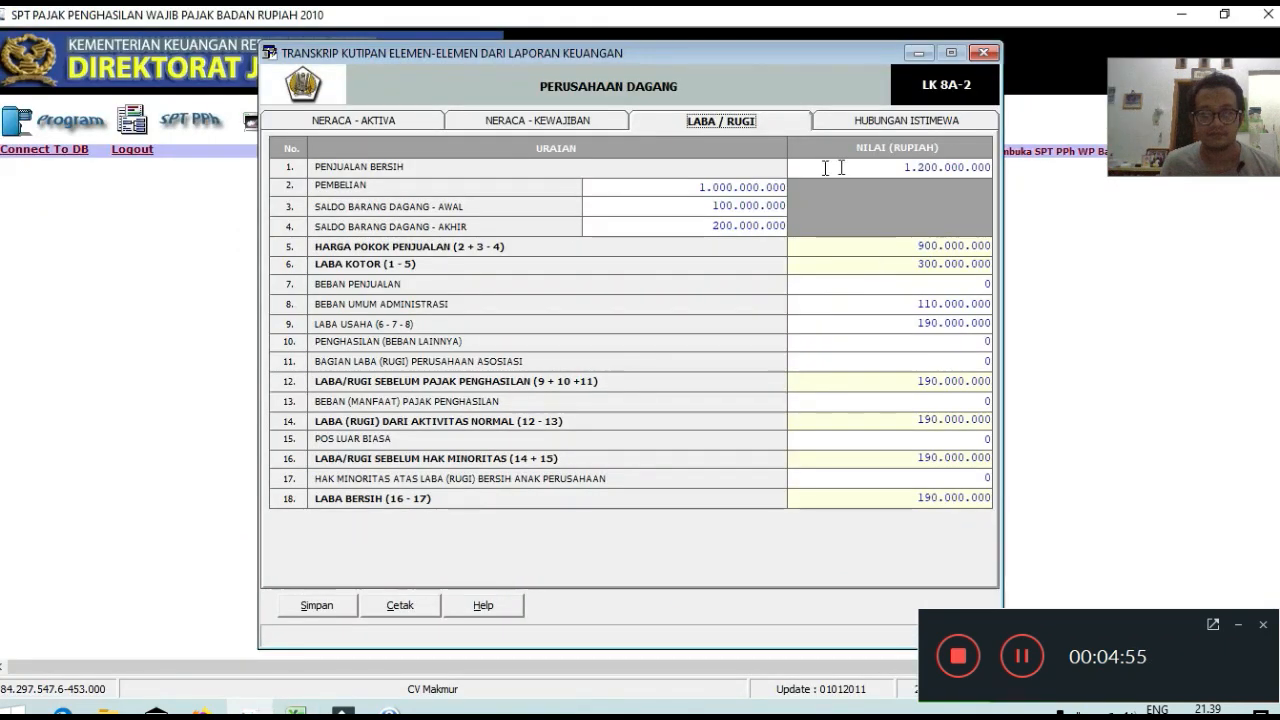
pyautogui.hotkey('alt', 'Tab')
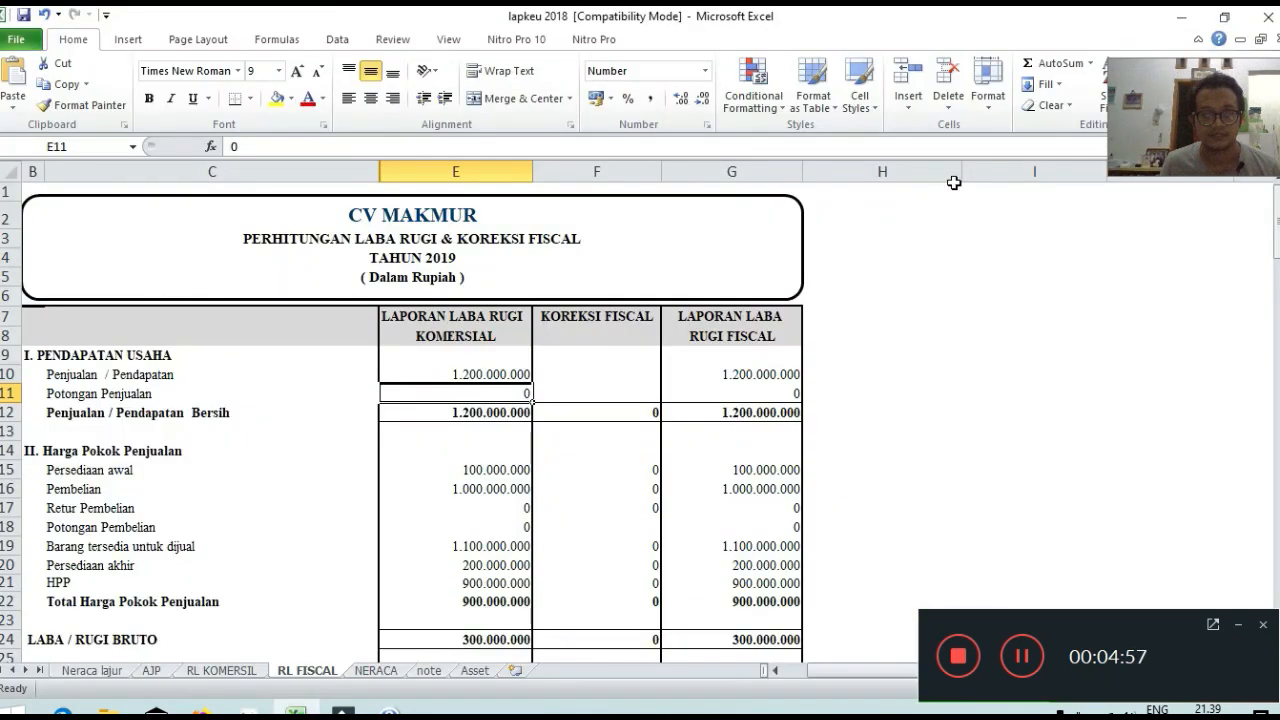
pyautogui.hotkey('alt', 'Tab')
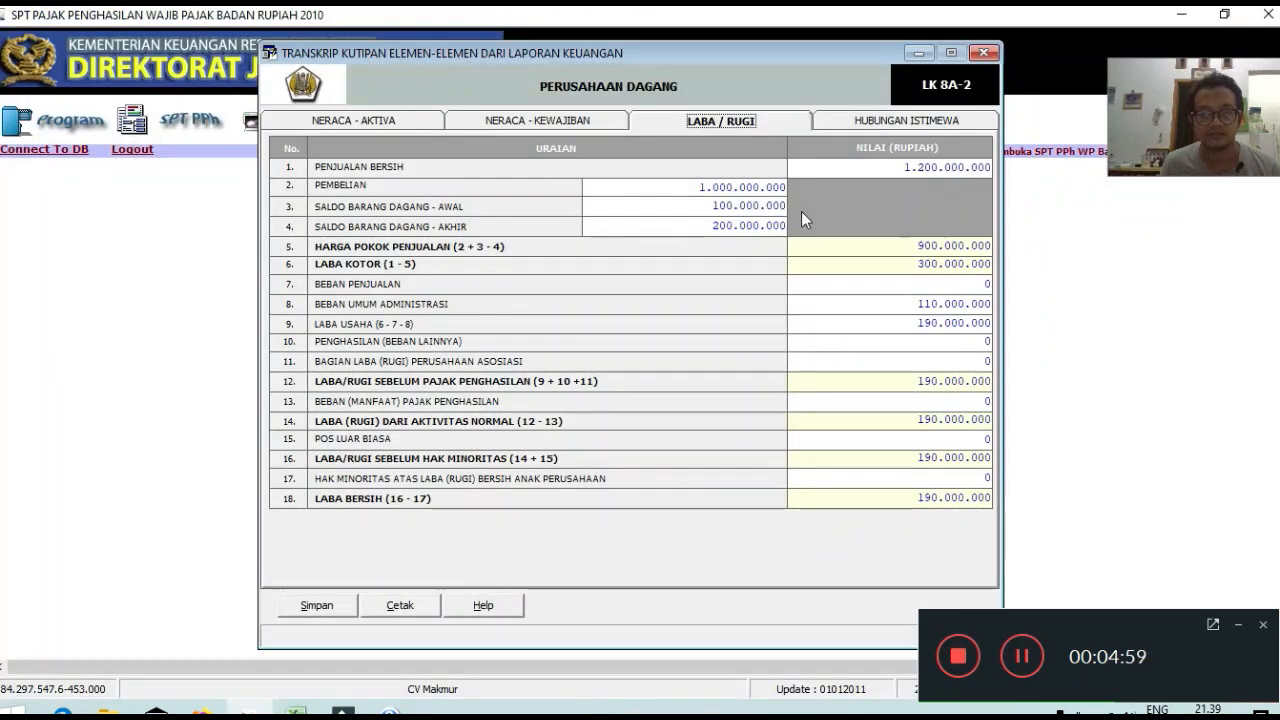
# Compare Persediaan awal, Pembelian and Persediaan akhir on the Excel RL FISCAL sheet with the Laba / Rugi entries in the eSPT transcript
pyautogui.hotkey('alt', 'Tab')
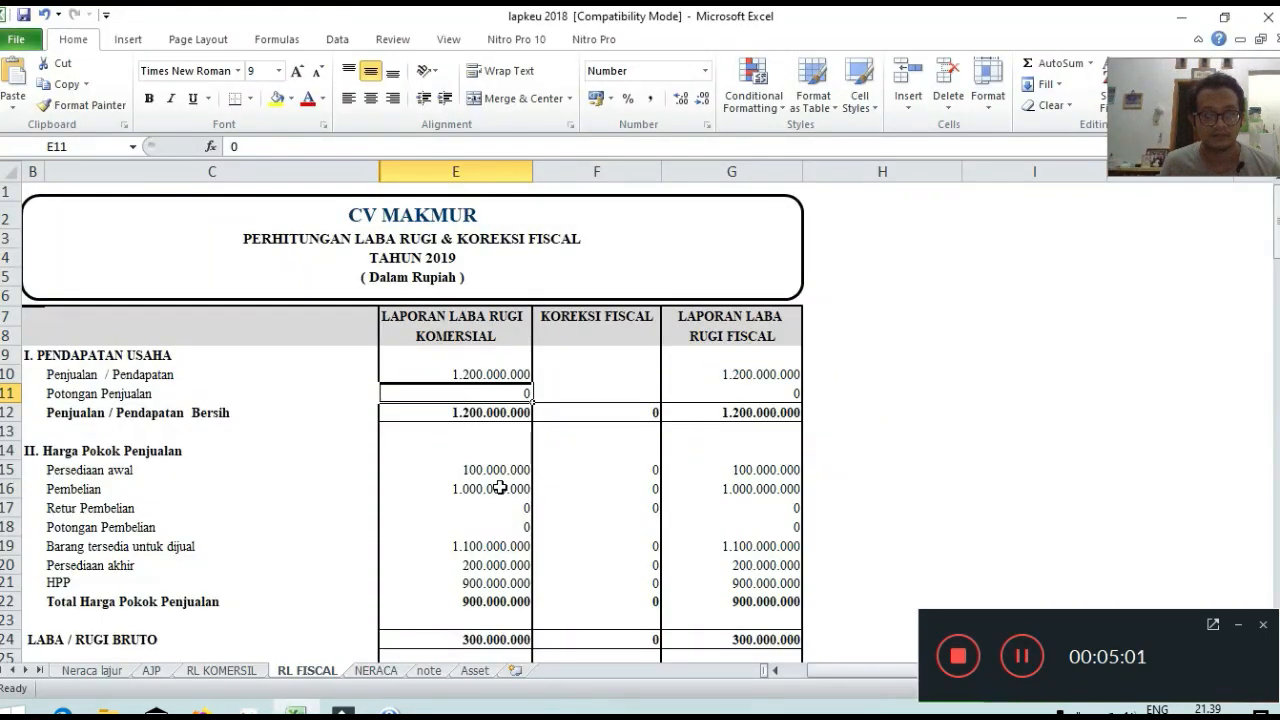
pyautogui.click(501, 471)
pyautogui.hotkey('alt', 'Tab')
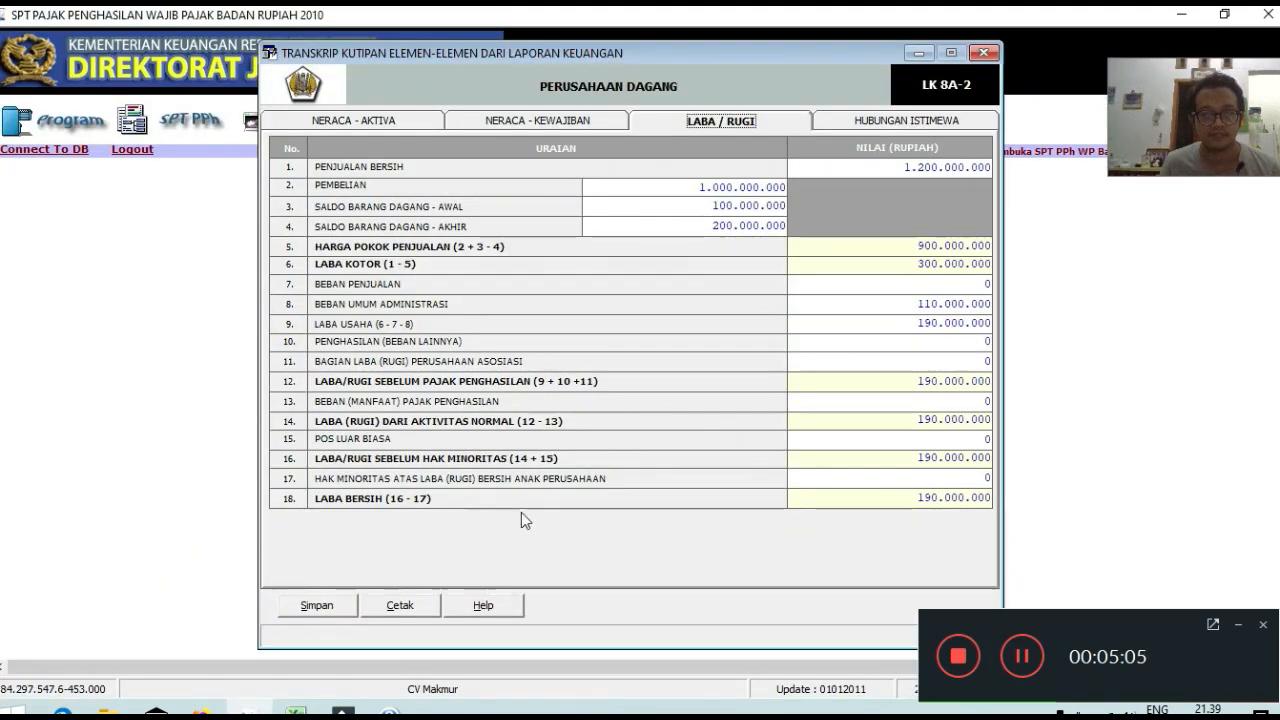
pyautogui.hotkey('alt', 'Tab')
pyautogui.scroll(-1, 460, 585)
pyautogui.click(494, 500)
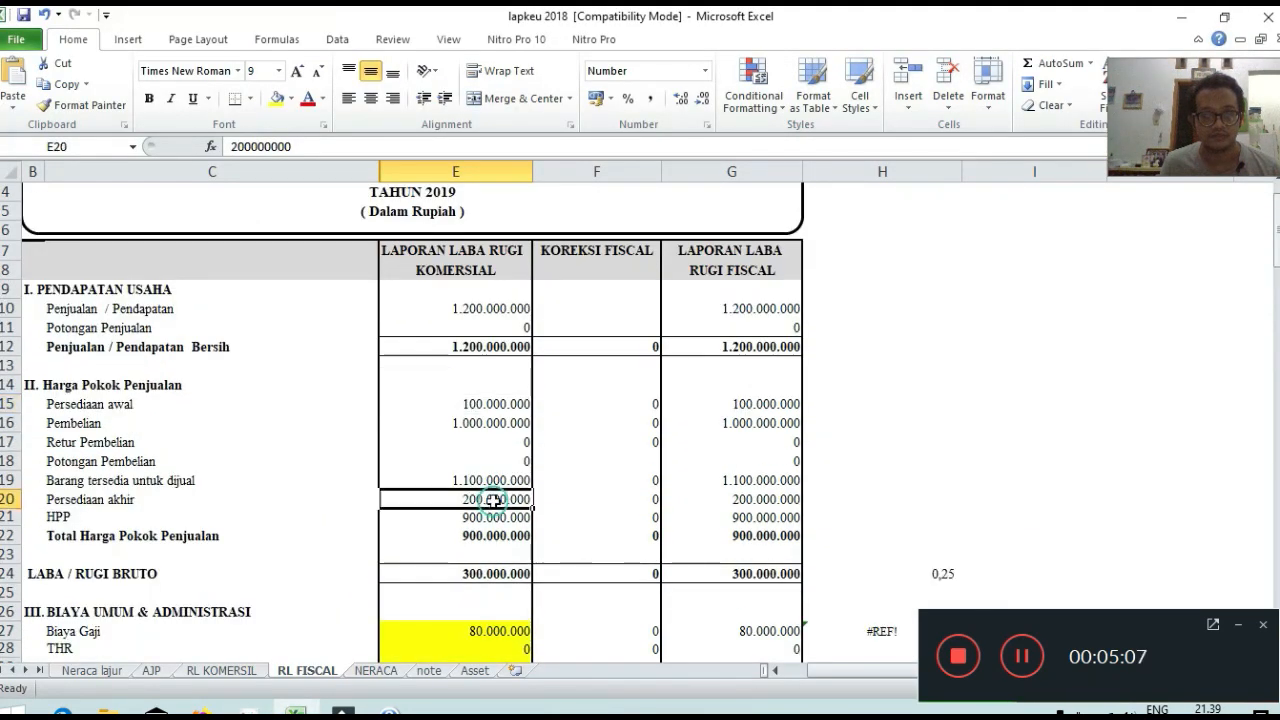
pyautogui.hotkey('alt', 'Tab')
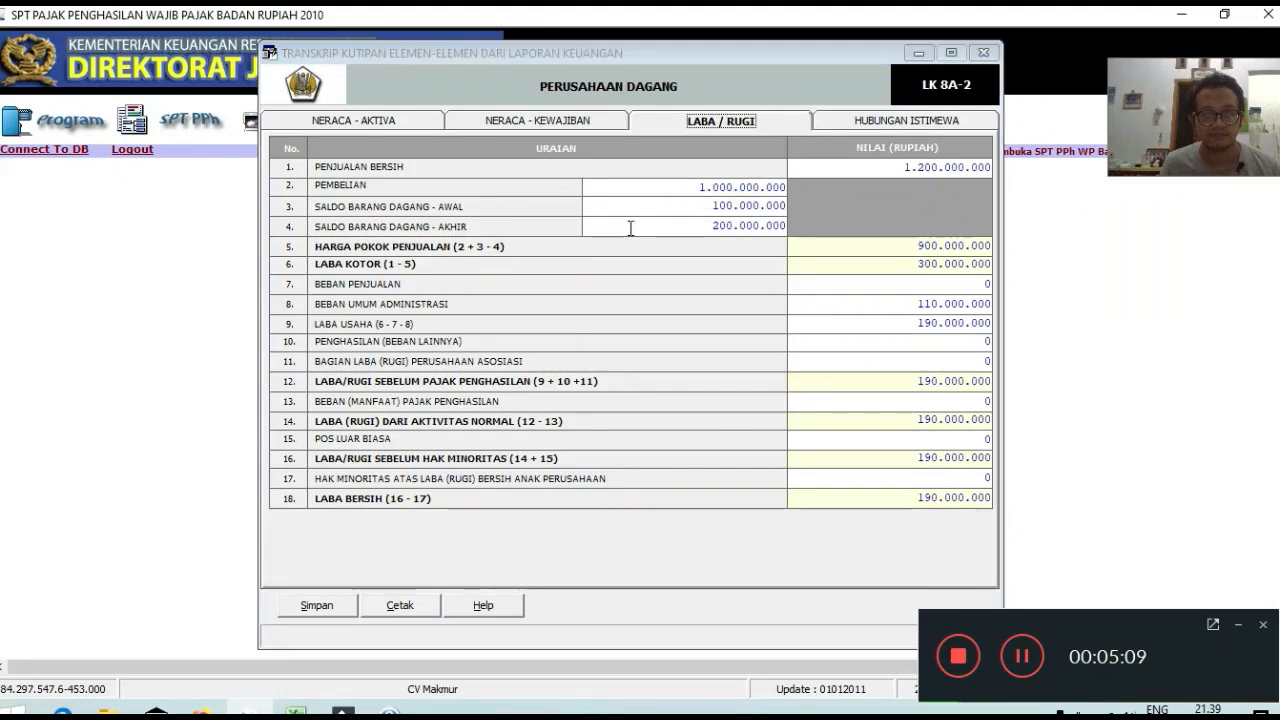
# Recheck the Pembelian amount on the Excel RL FISCAL sheet against the Pembelian entry in the eSPT transcript's Laba / Rugi section
pyautogui.hotkey('alt', 'Tab')
pyautogui.click(494, 425)
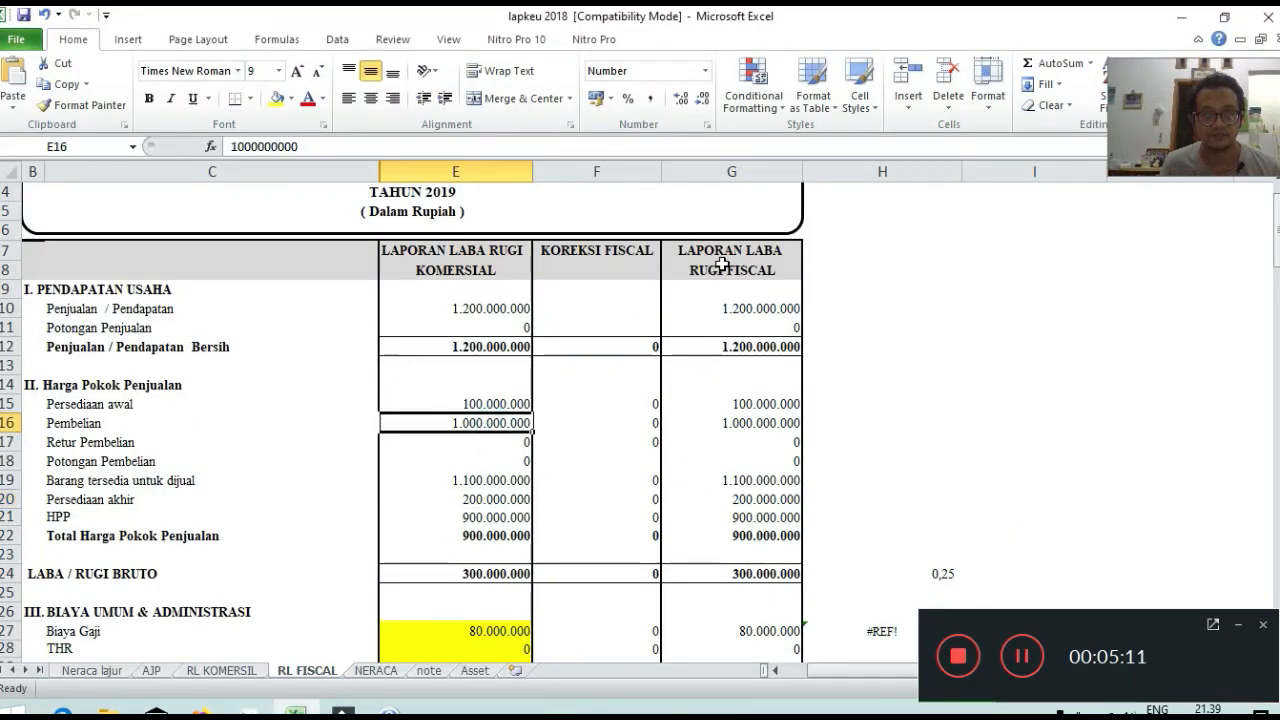
pyautogui.hotkey('alt', 'Tab')
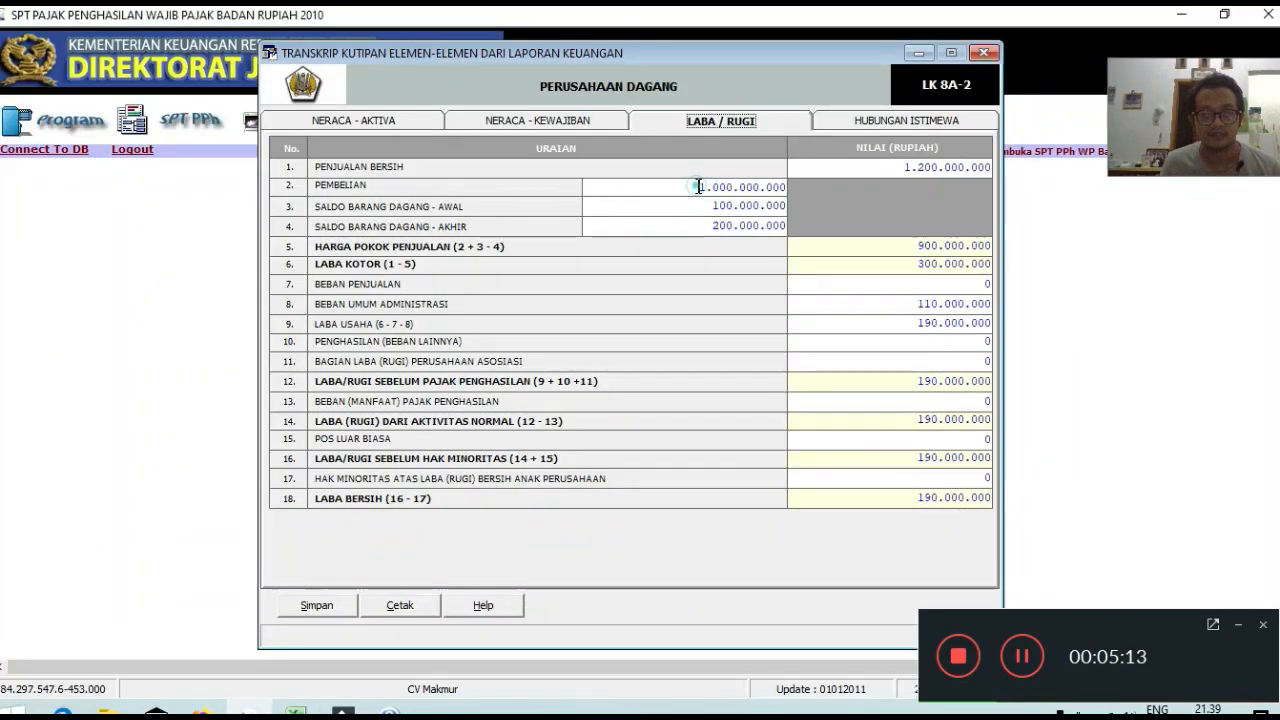
pyautogui.moveTo(698, 187); pyautogui.dragTo(736, 234)
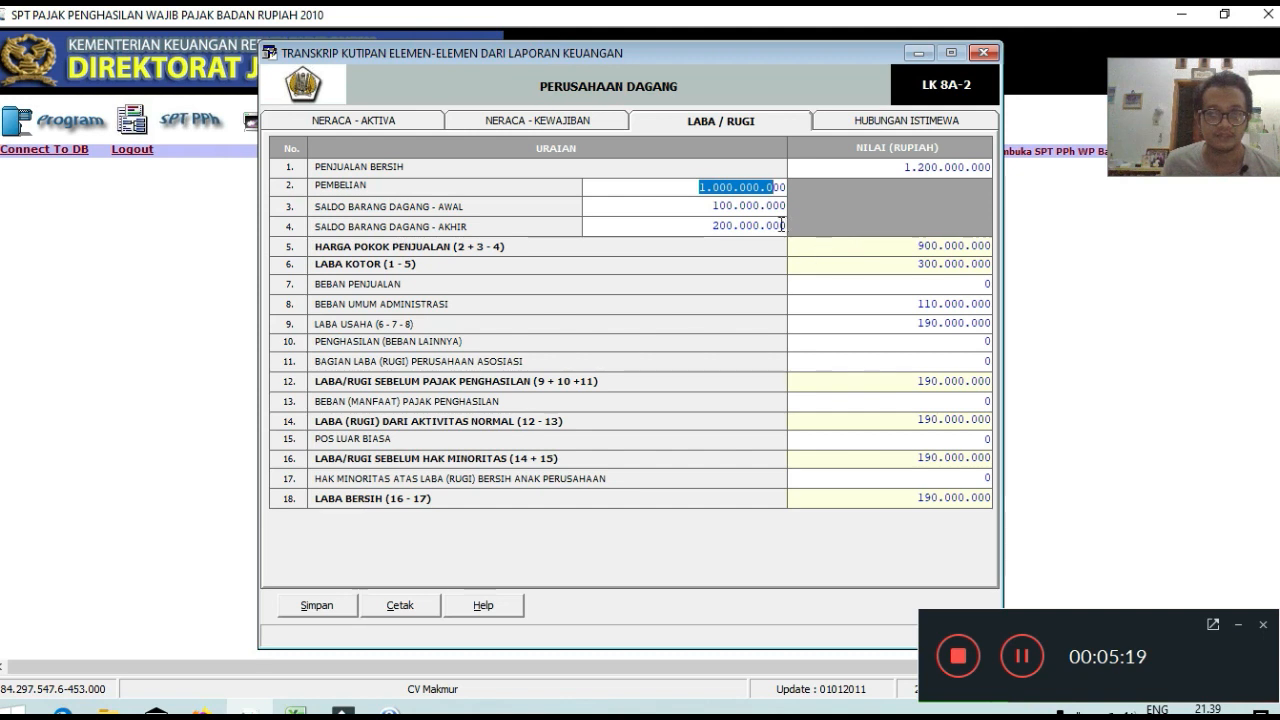
# Compare Harga Pokok Penjualan and Laba Kotor in the transcript with Total Harga Pokok Penjualan and Laba / Rugi Bruto on Excel's RL FISCAL sheet
pyautogui.click(928, 251)
pyautogui.moveTo(946, 268); pyautogui.dragTo(868, 297)
pyautogui.hotkey('alt', 'Tab')
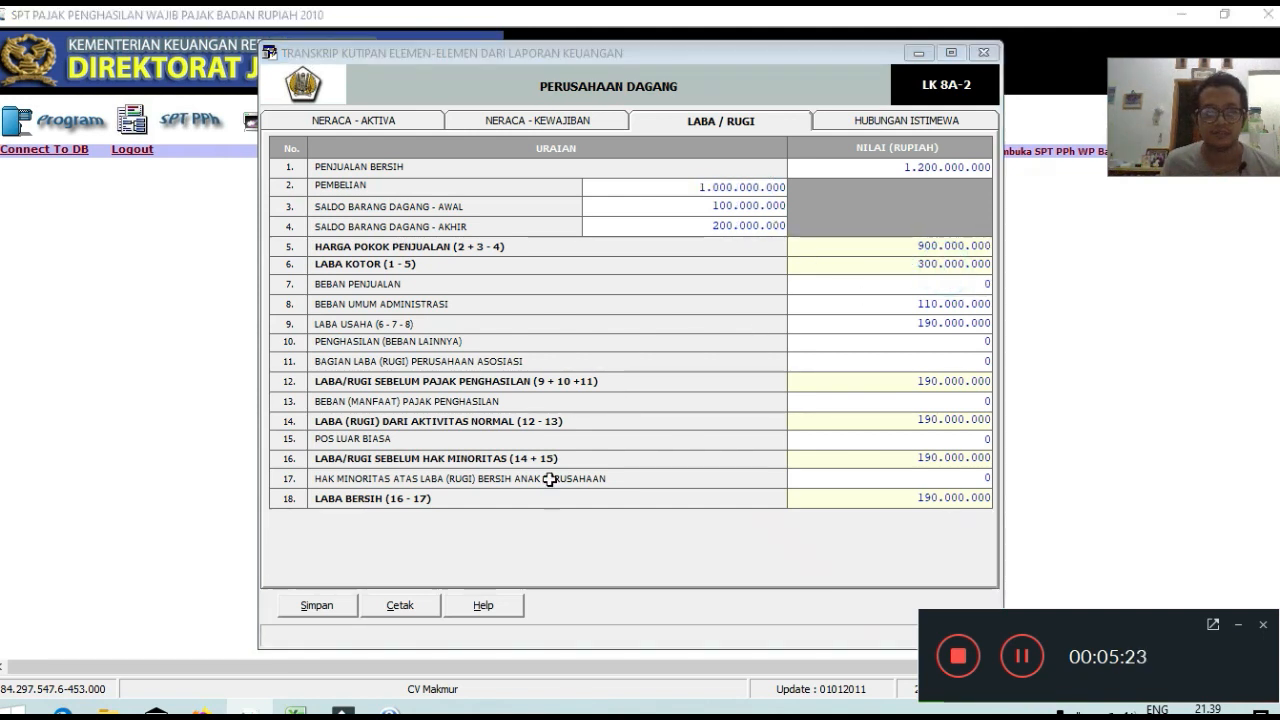
pyautogui.scroll(-2, 534, 490)
pyautogui.click(487, 441)
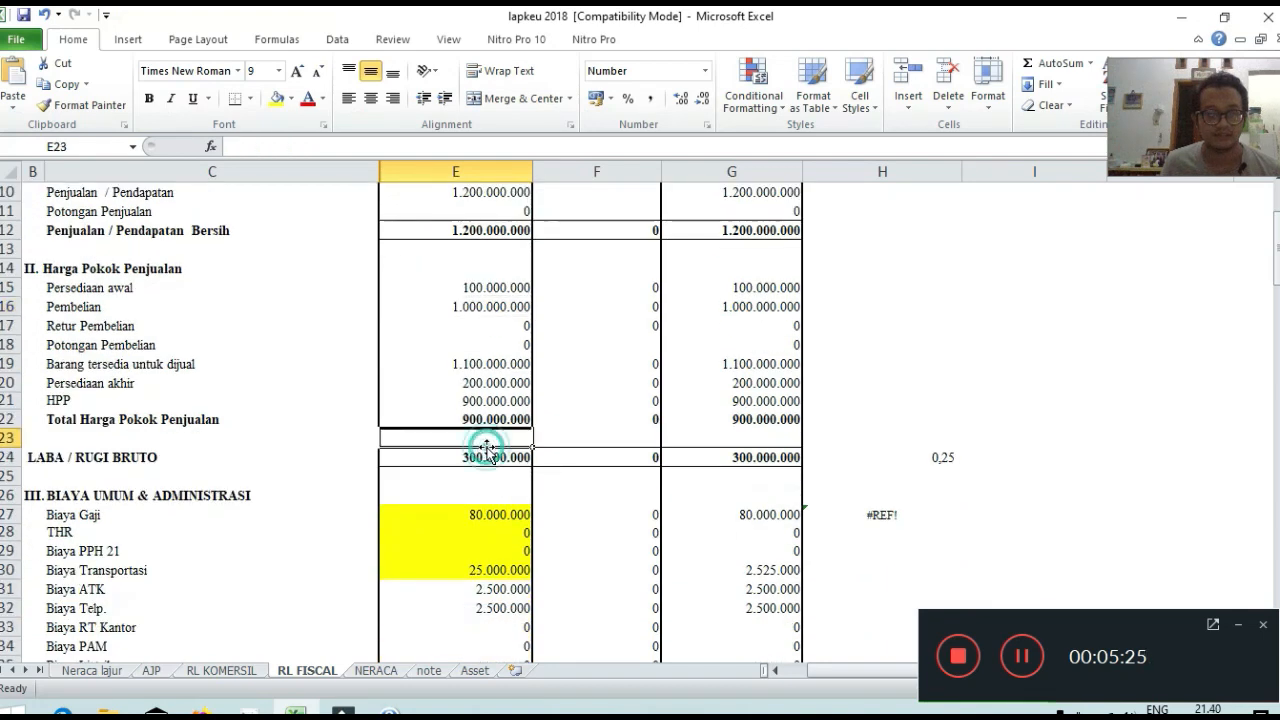
pyautogui.scroll(-1, 487, 447)
pyautogui.click(470, 402)
pyautogui.hotkey('alt', 'Tab')
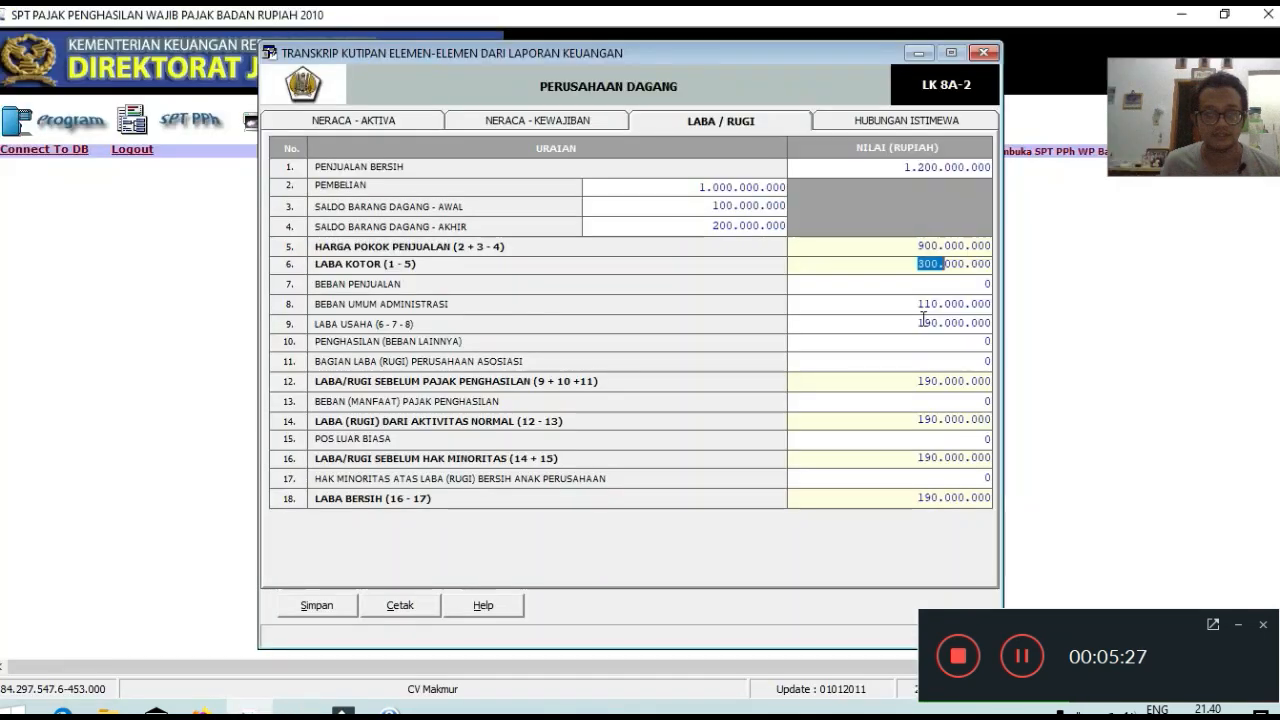
pyautogui.click(957, 283)
pyautogui.moveTo(905, 264); pyautogui.dragTo(963, 266)
pyautogui.hotkey('alt', 'Tab')
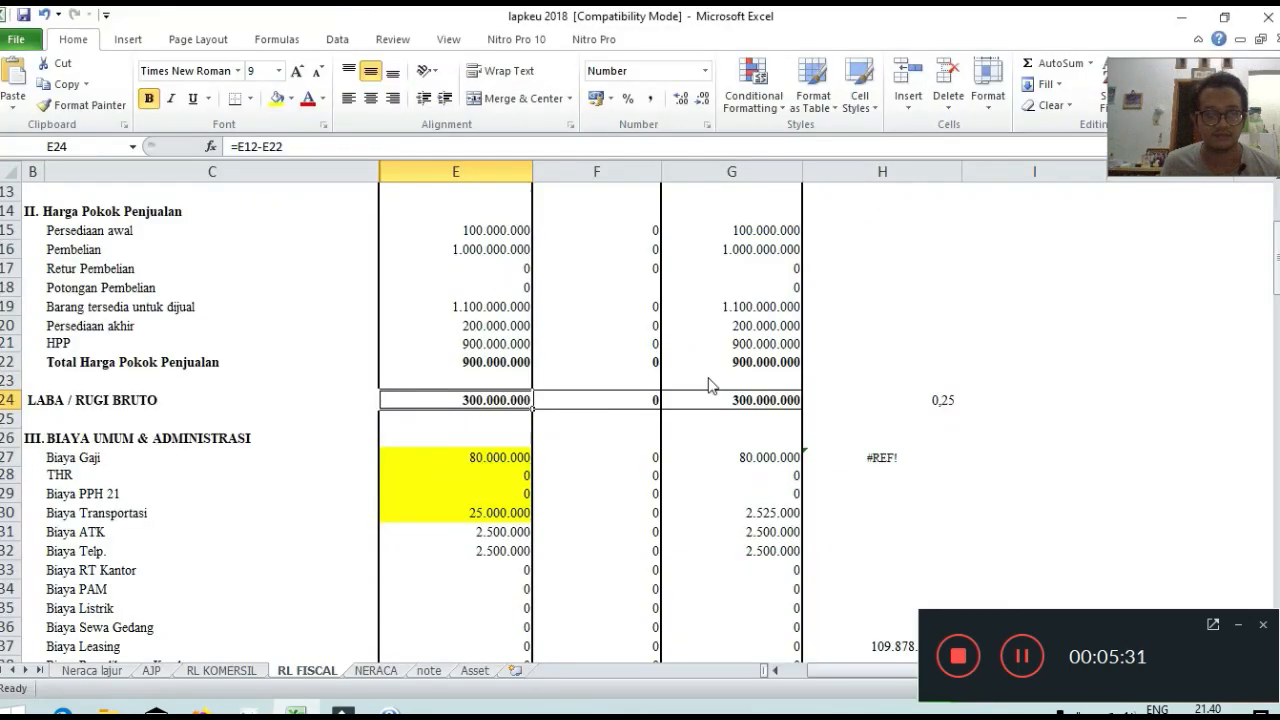
pyautogui.hotkey('alt', 'Tab')
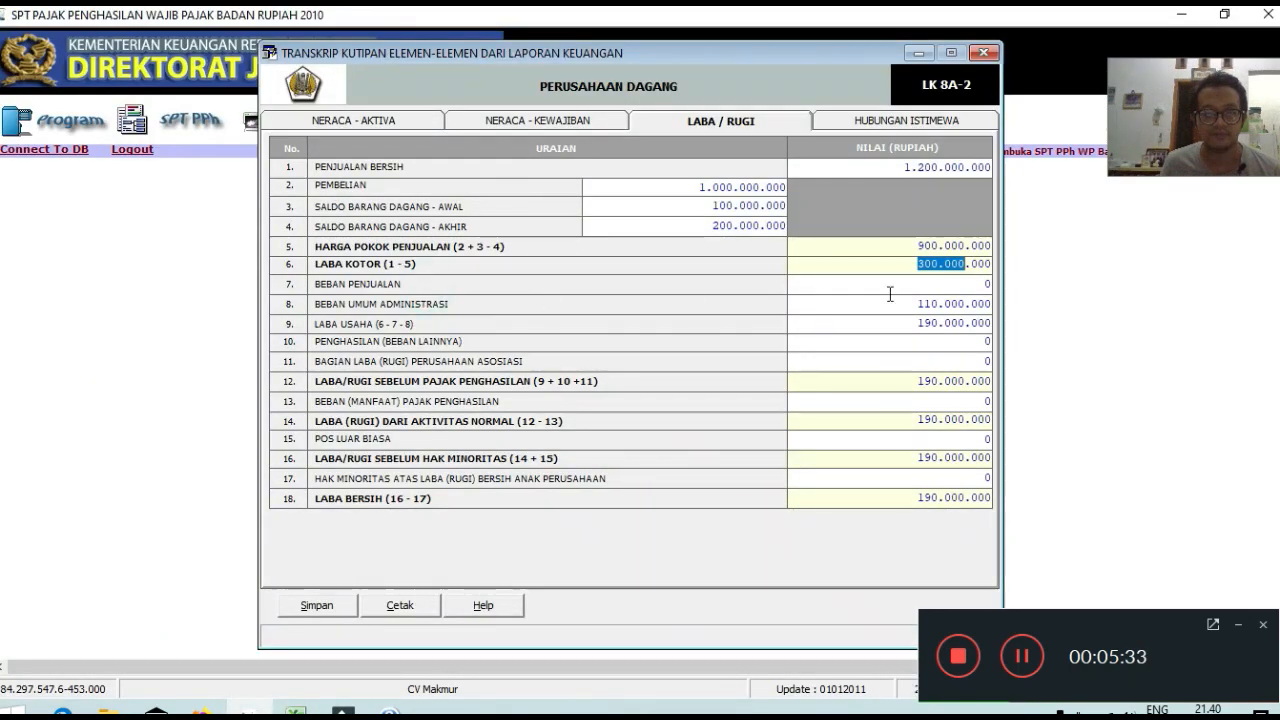
# Check Beban Penjualan and Beban Umum Administrasi in the transcript against the Biaya Umum & Administrasi items on Excel's RL FISCAL sheet
pyautogui.click(896, 297)
pyautogui.click(931, 289)
pyautogui.hotkey('alt', 'Tab')
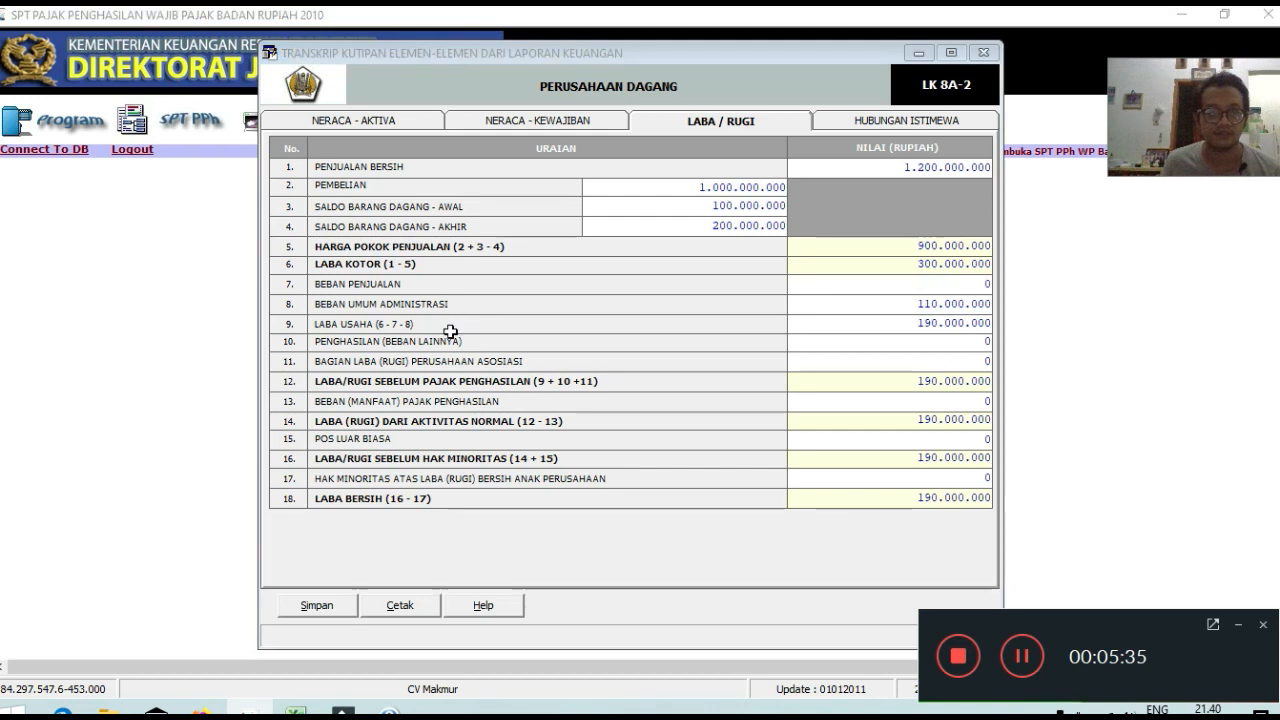
pyautogui.moveTo(440, 342); pyautogui.dragTo(451, 430)
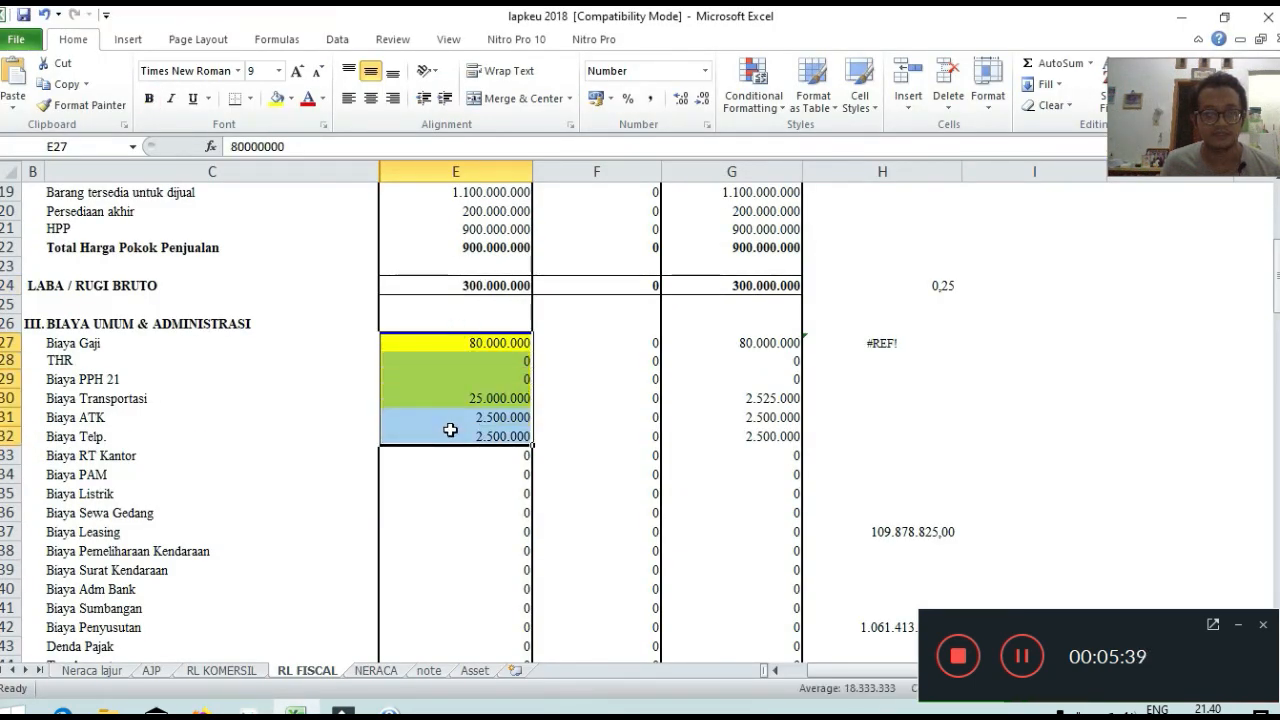
pyautogui.scroll(-3, 467, 483)
pyautogui.hotkey('alt', 'Tab')
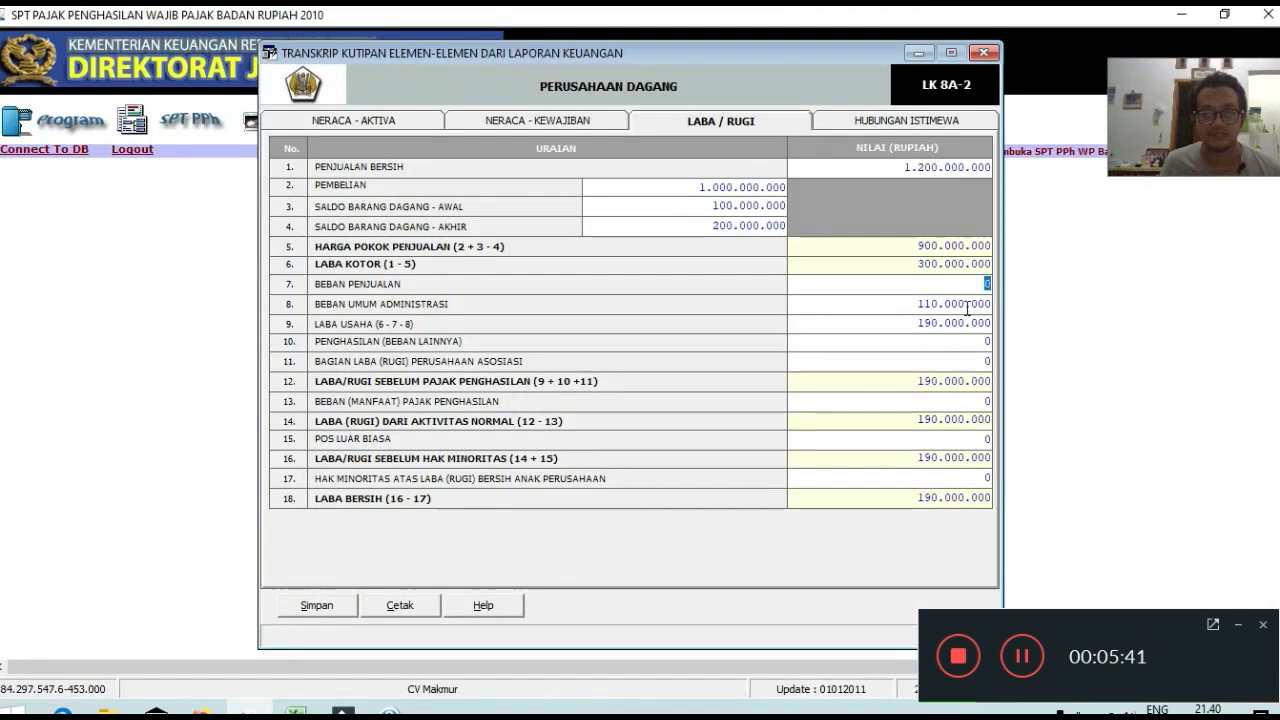
pyautogui.click(887, 299)
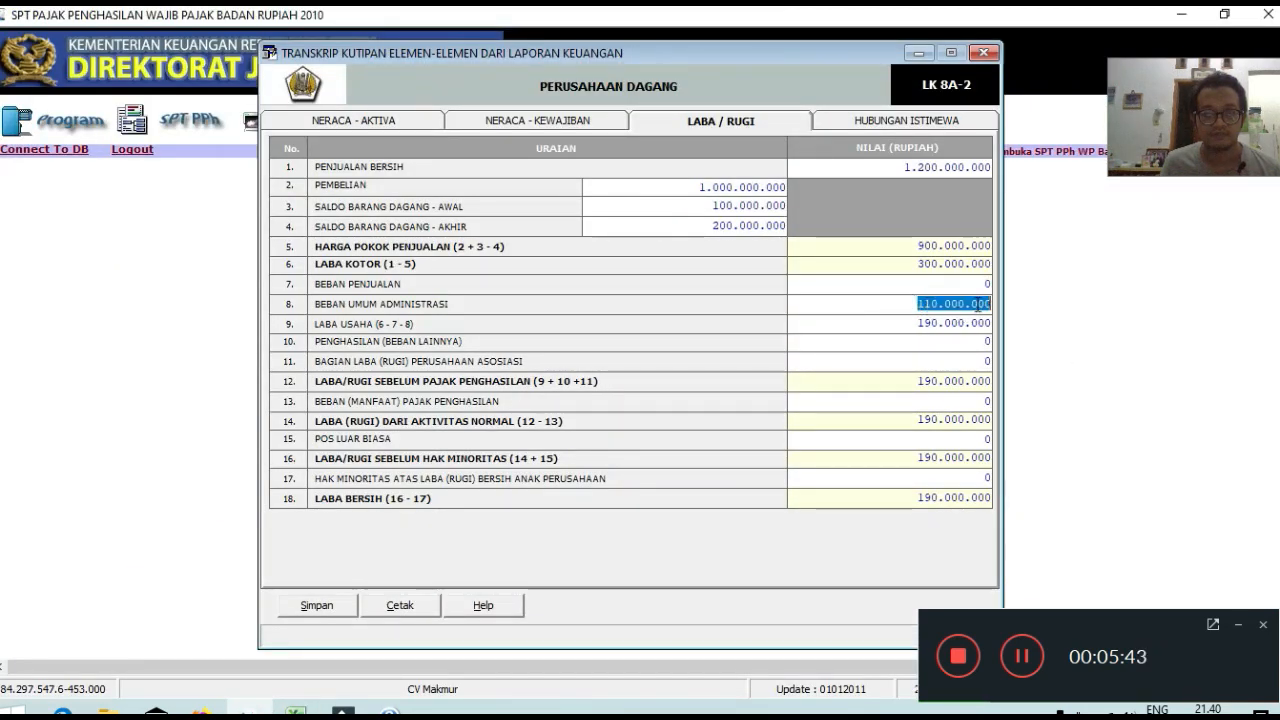
# Compare the transcript's Laba Usaha and Laba/Rugi Sebelum Pajak Penghasilan with Laba Bersih Sebelum Pajak on Excel's RL FISCAL sheet
pyautogui.click(953, 322)
pyautogui.hotkey('alt', 'Tab')
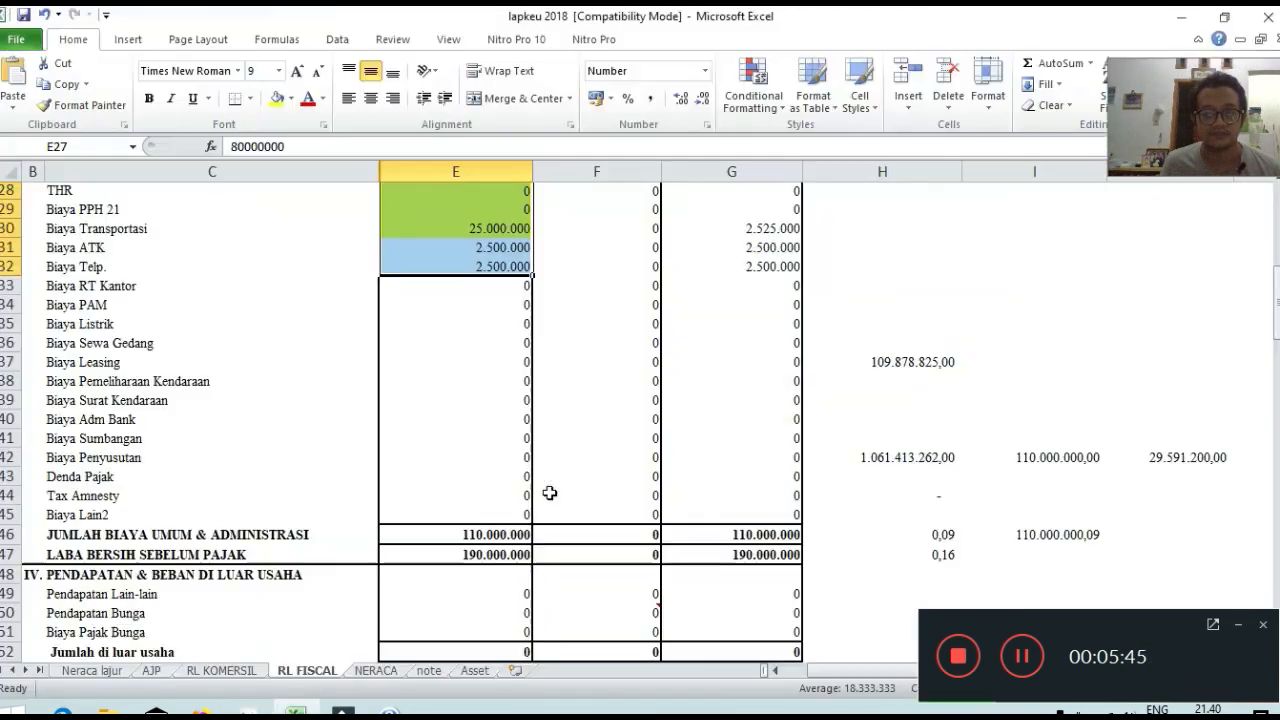
pyautogui.scroll(-2, 545, 495)
pyautogui.click(481, 444)
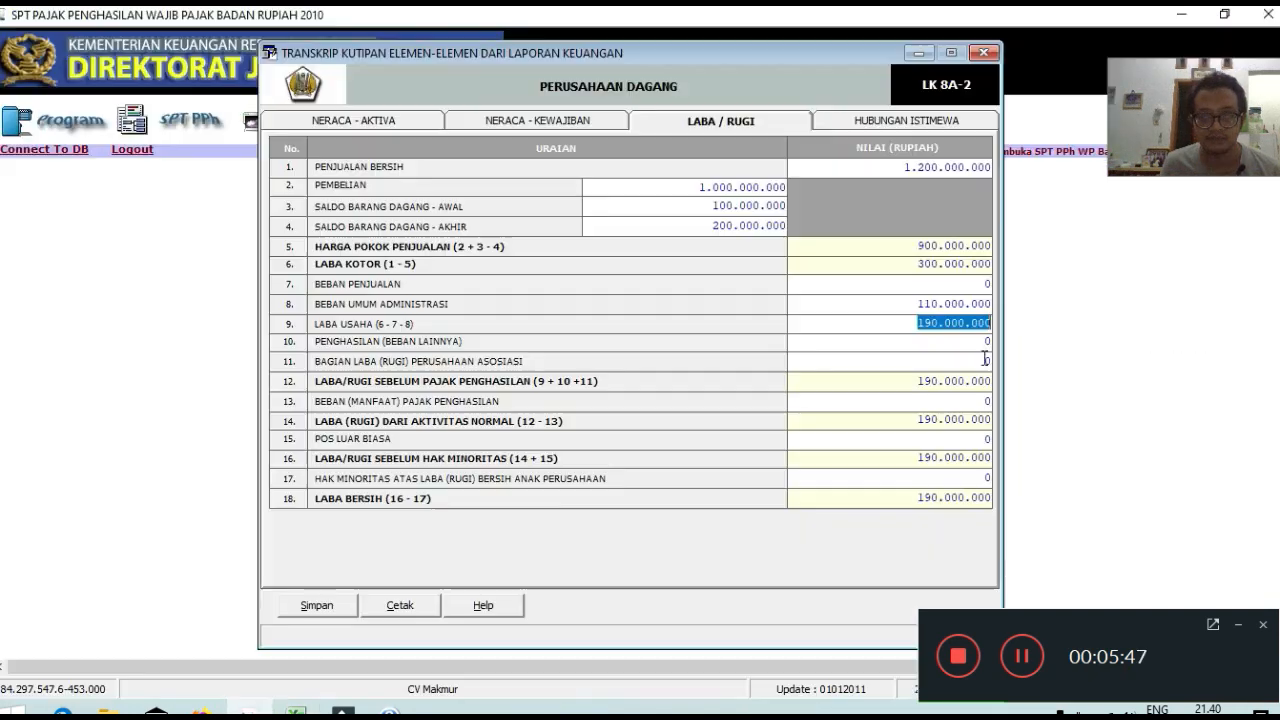
pyautogui.hotkey('alt', 'Tab')
pyautogui.click(917, 324)
pyautogui.doubleClick(917, 324)
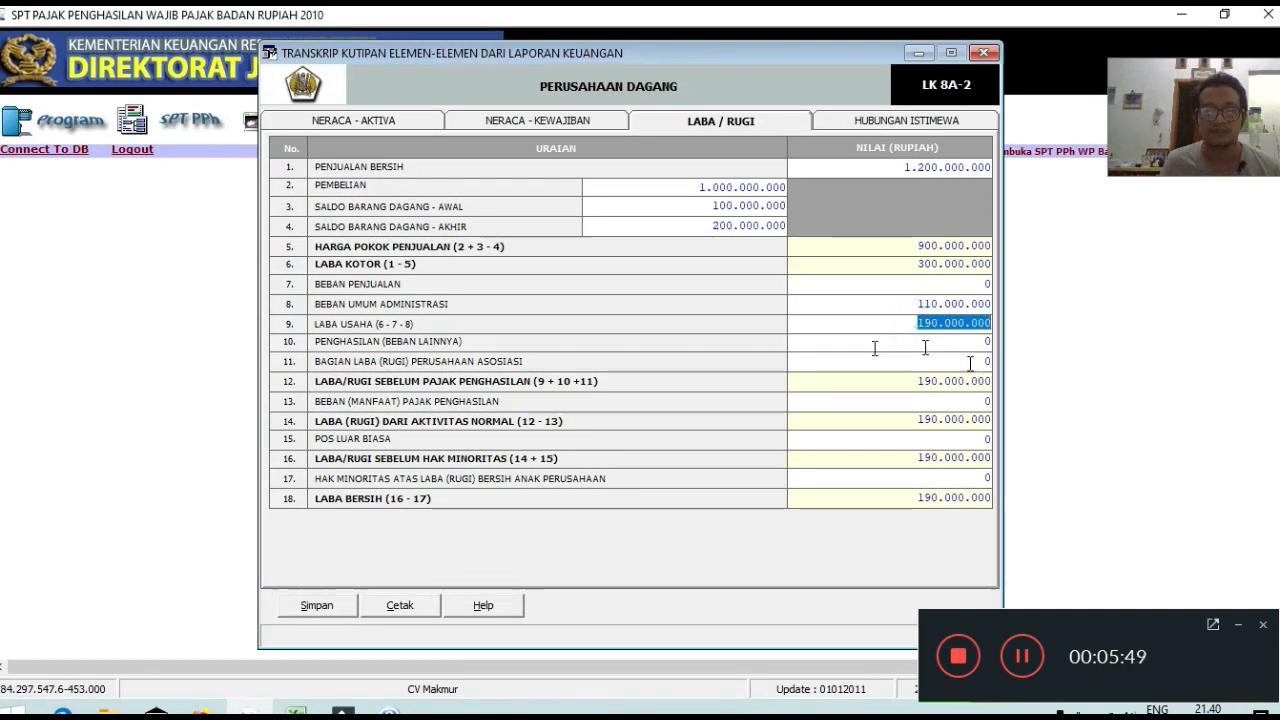
pyautogui.hotkey('alt', 'Tab')
pyautogui.hotkey('alt', 'Tab')
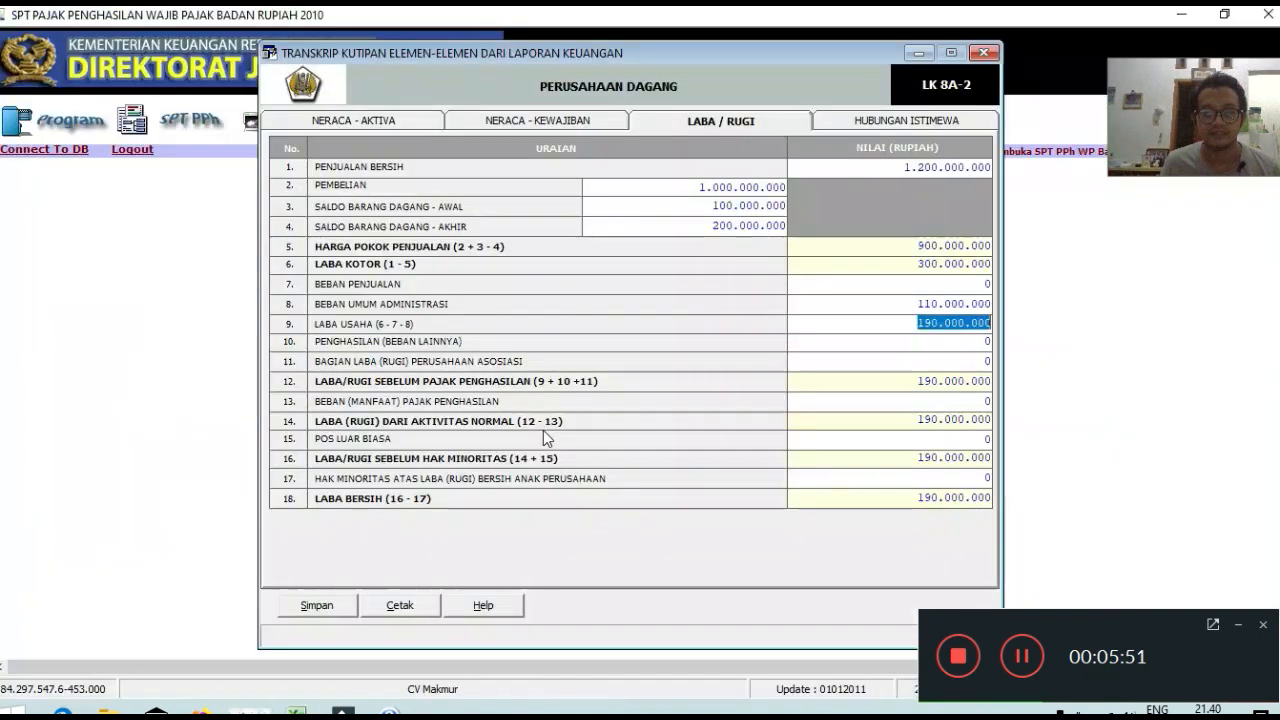
pyautogui.hotkey('alt', 'Tab')
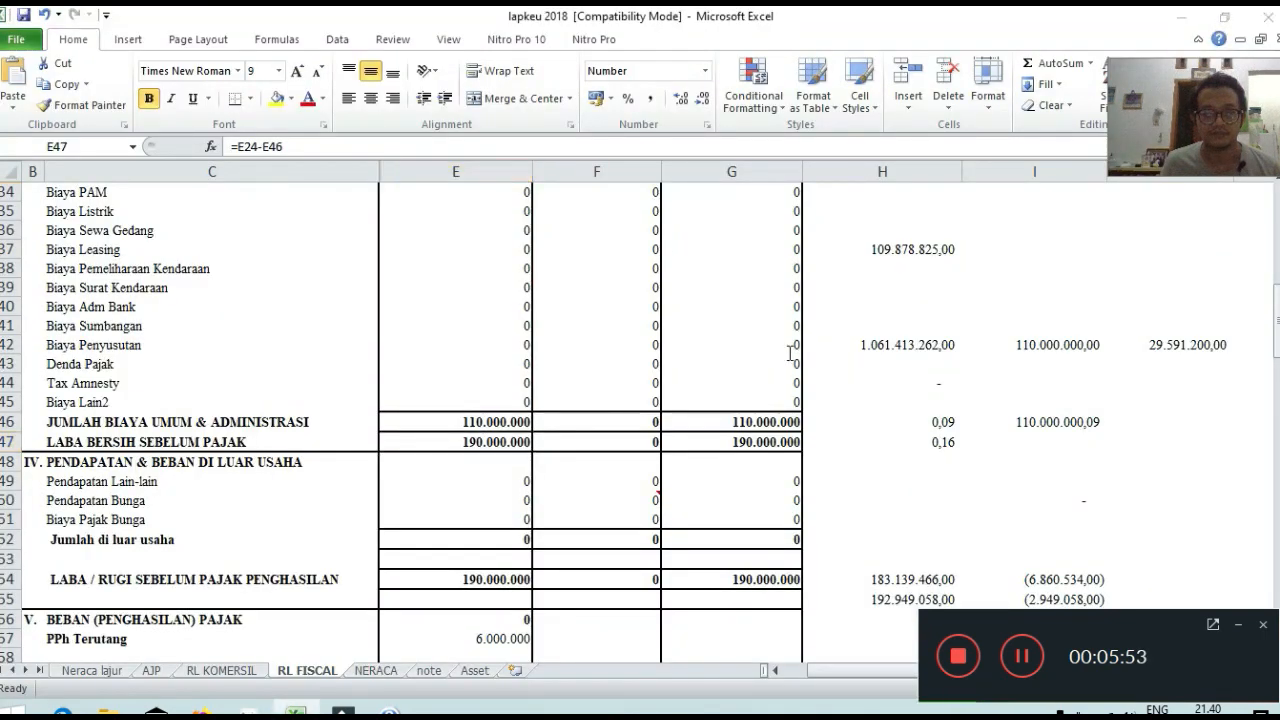
pyautogui.hotkey('alt', 'Tab')
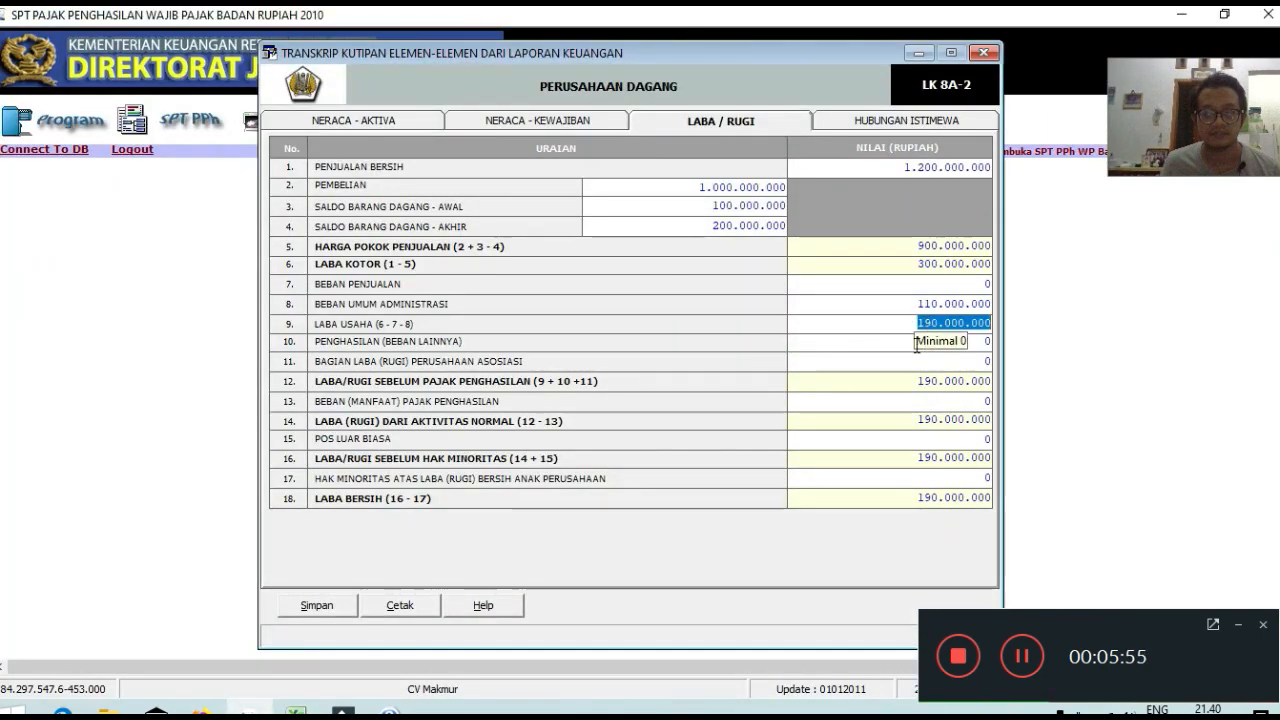
pyautogui.doubleClick(921, 383)
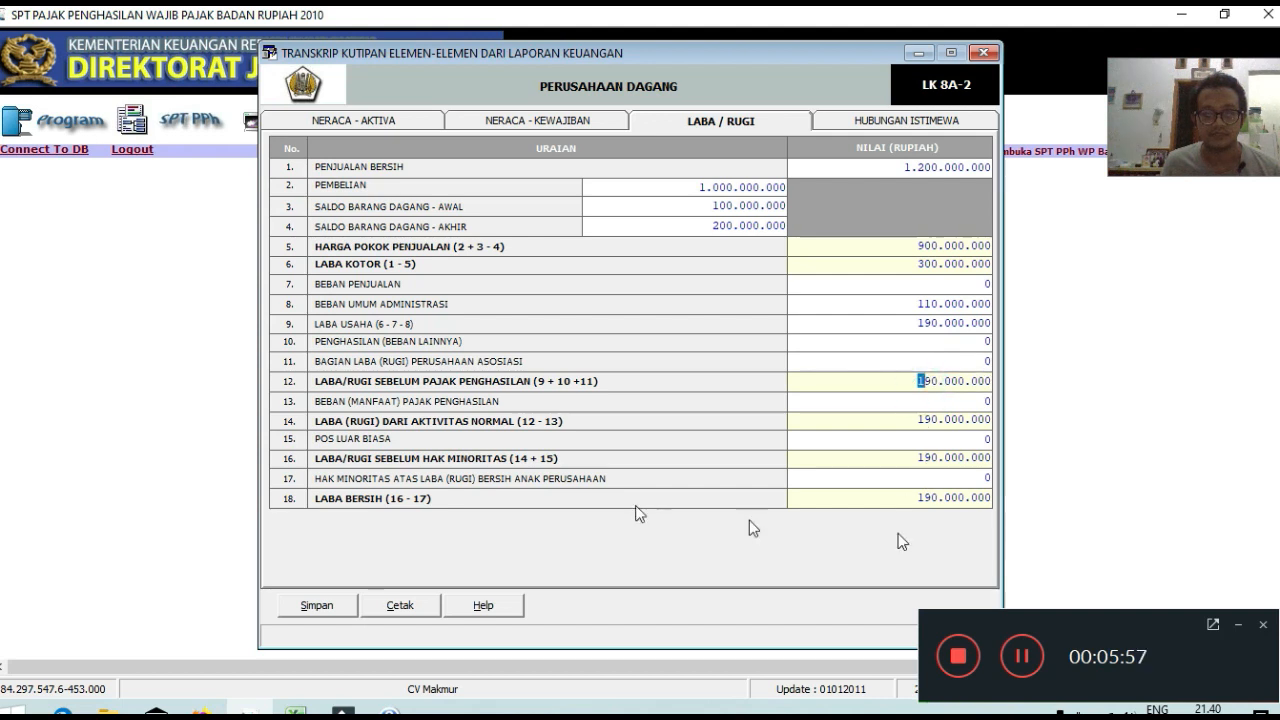
# Save and confirm the transcript's Laba / Rugi data, and check Laba / Rugi Sebelum Pajak Penghasilan on Excel's RL FISCAL sheet
pyautogui.click(314, 606)
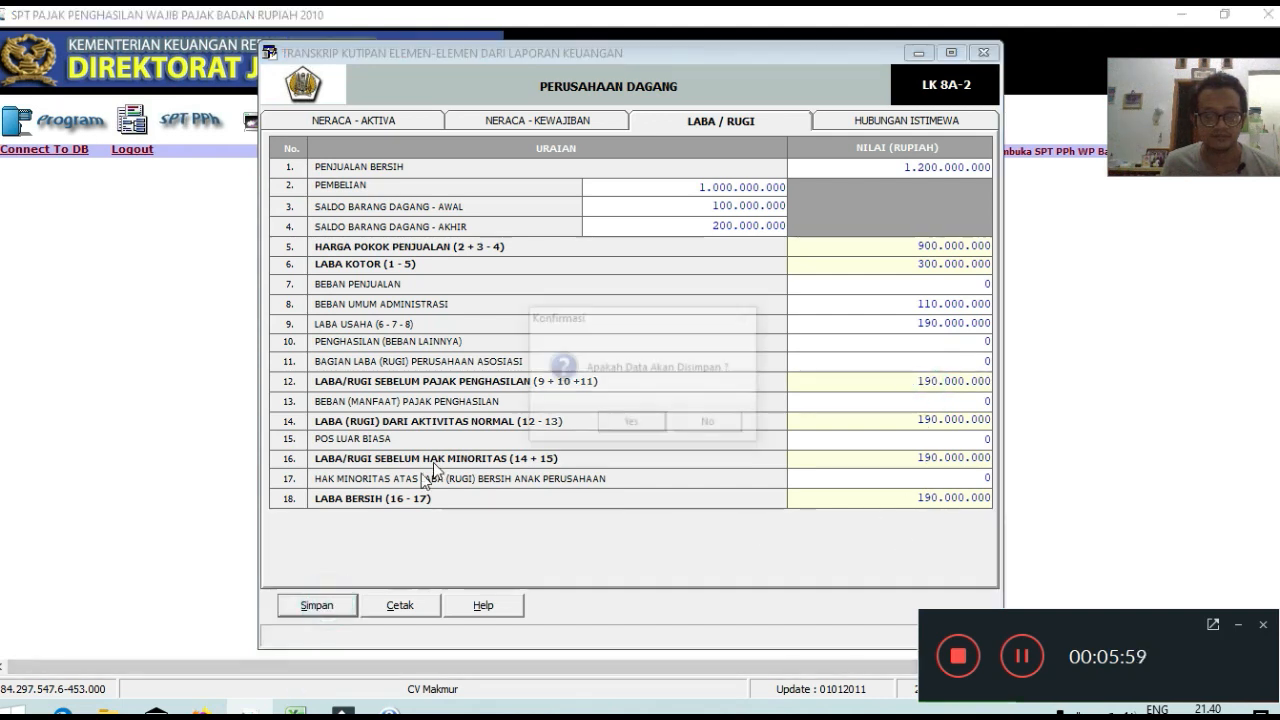
pyautogui.click(603, 424)
pyautogui.hotkey('alt', 'Tab')
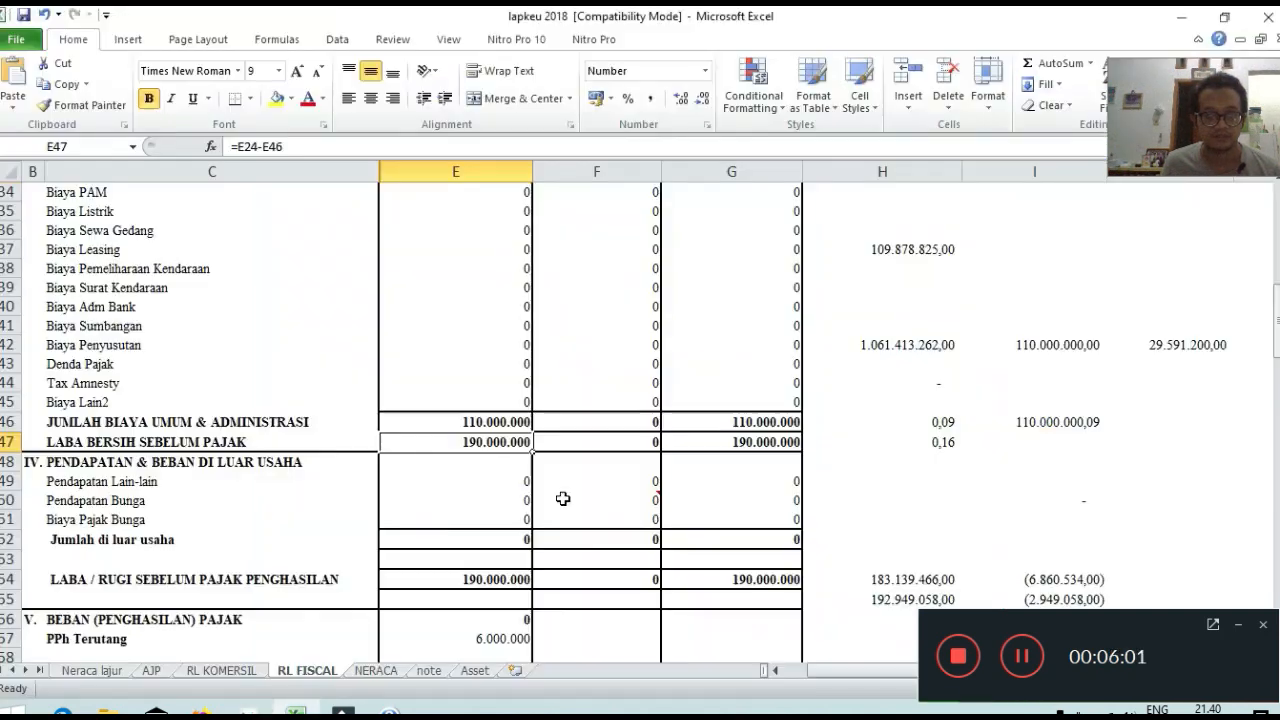
pyautogui.scroll(-1, 472, 597)
pyautogui.click(482, 525)
pyautogui.scroll(-1, 542, 525)
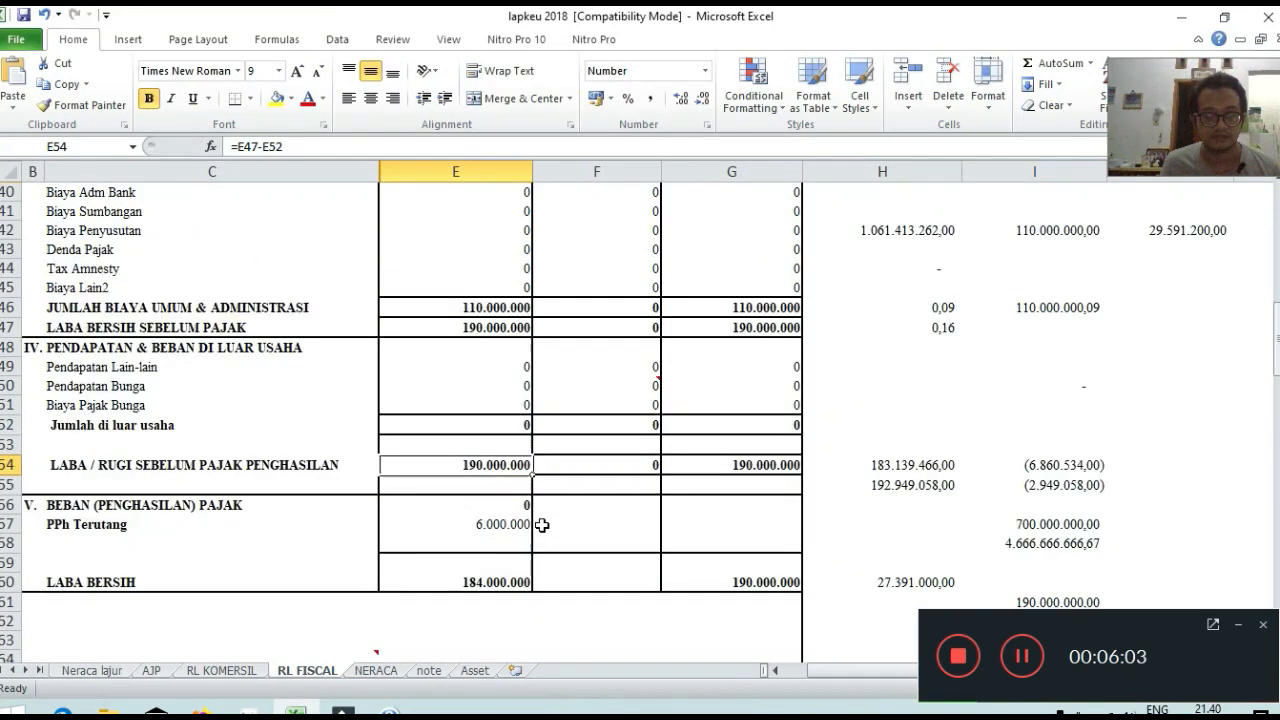
pyautogui.hotkey('alt', 'Tab')
pyautogui.click(678, 425)
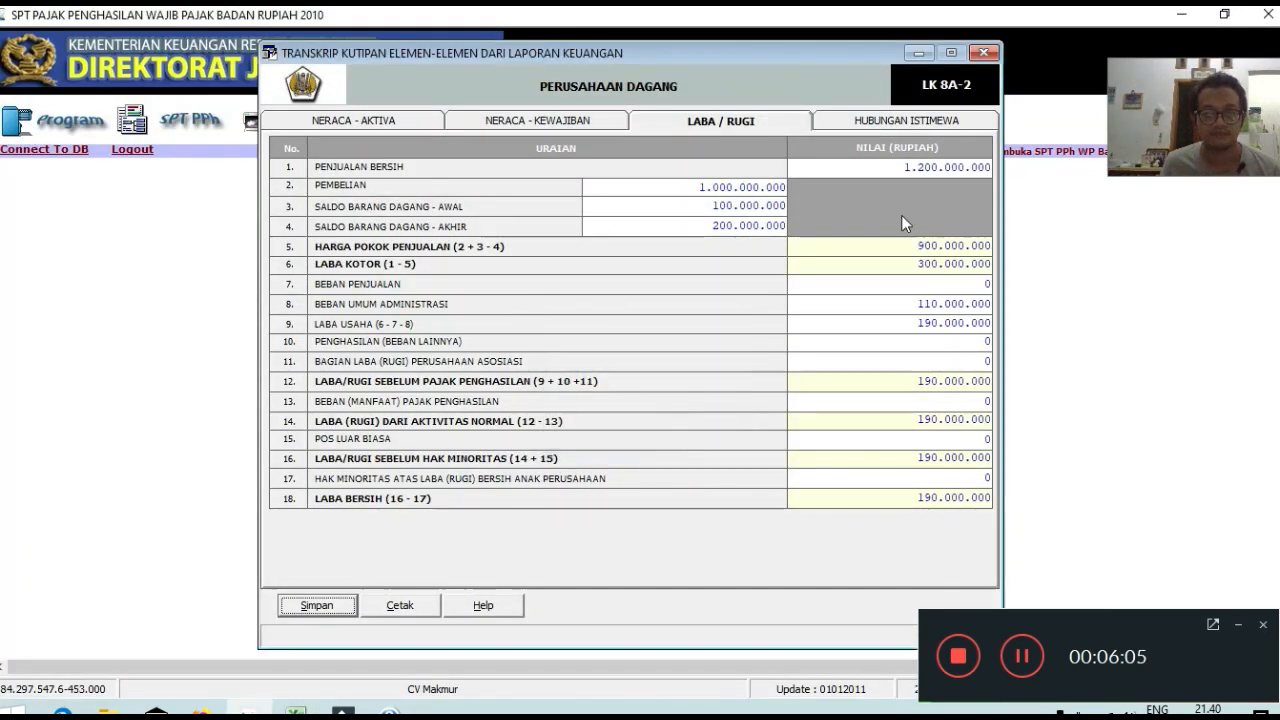
# Close the transcript, then view Formulir 1771-VI on capital participation and affiliate loans and close it
pyautogui.click(984, 52)
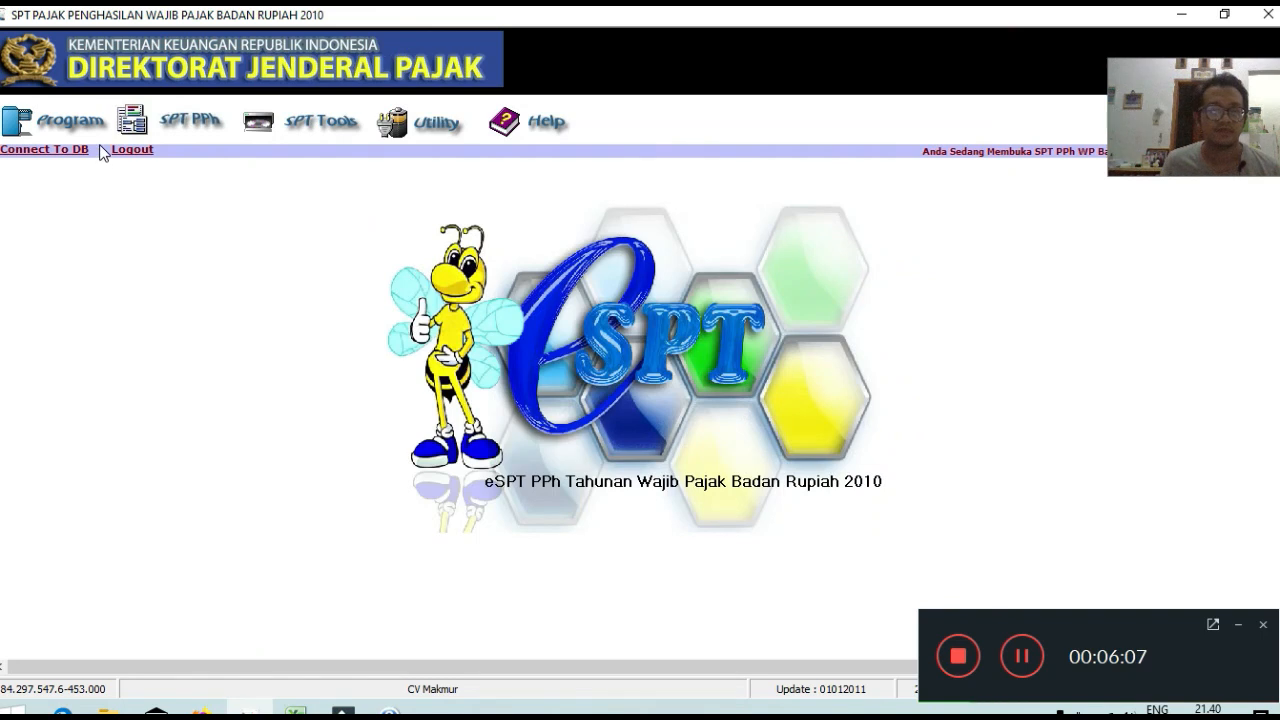
pyautogui.click(193, 119)
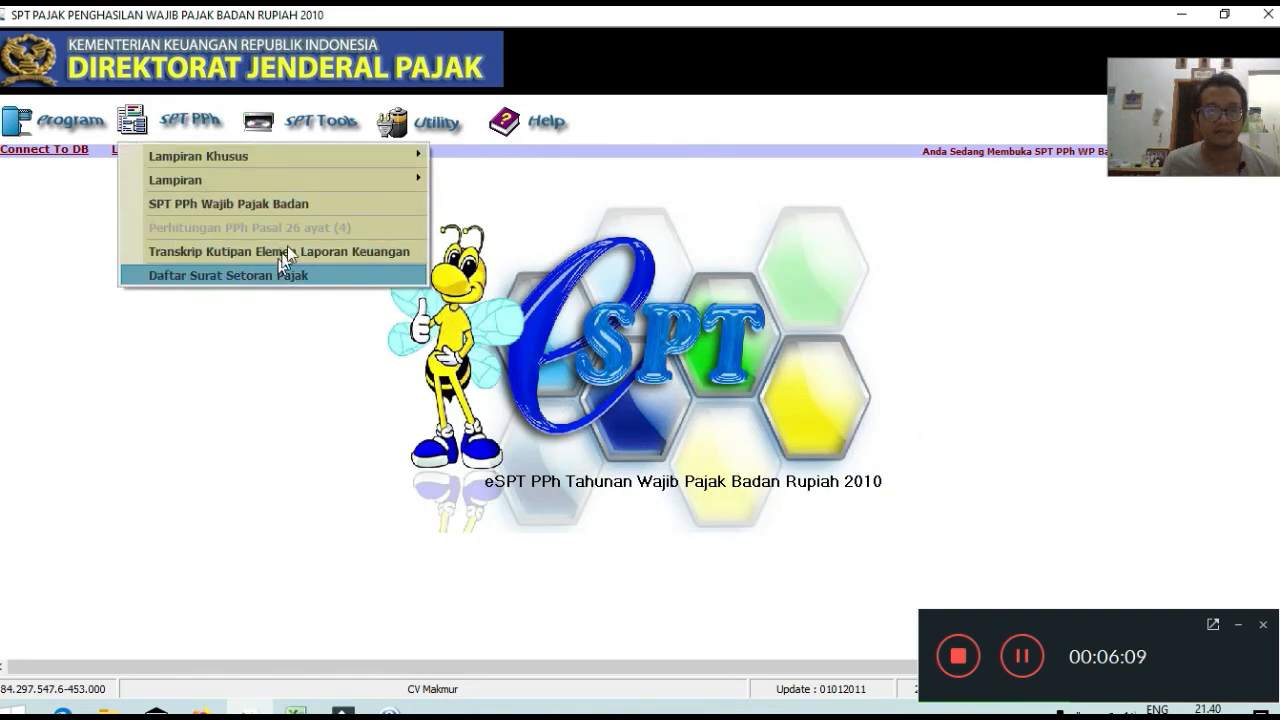
pyautogui.moveTo(275, 160)
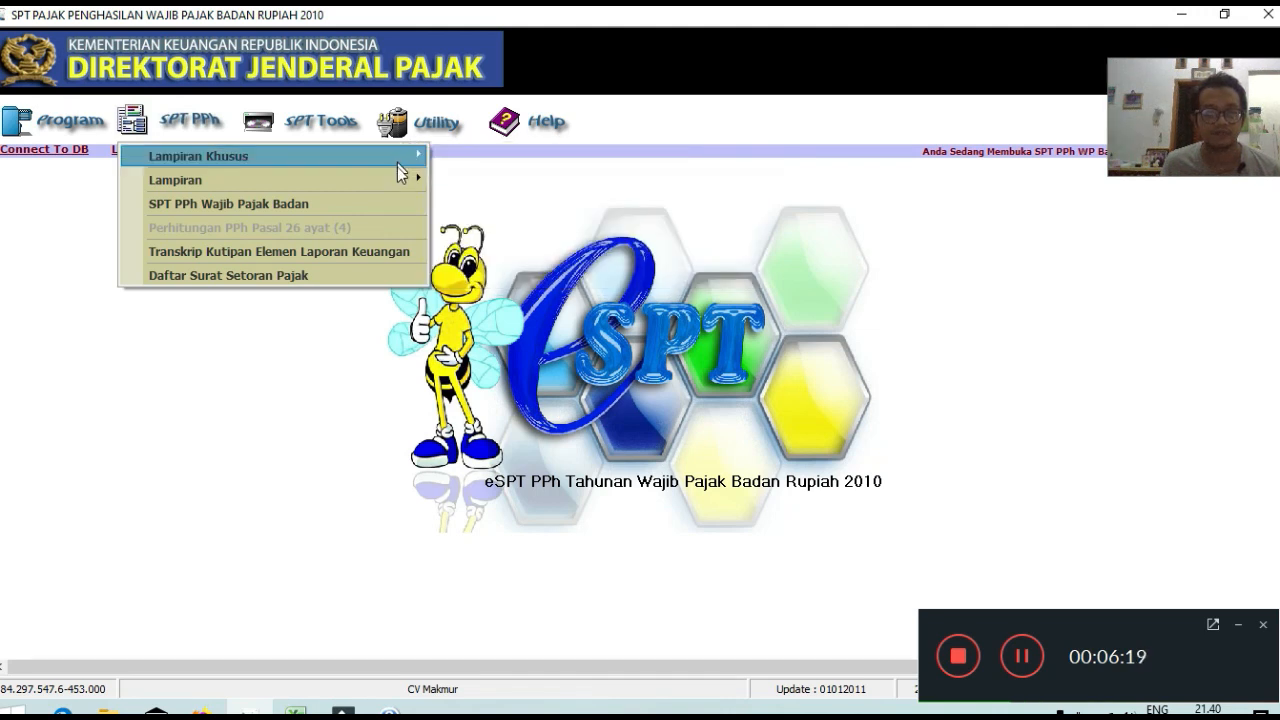
pyautogui.moveTo(397, 175)
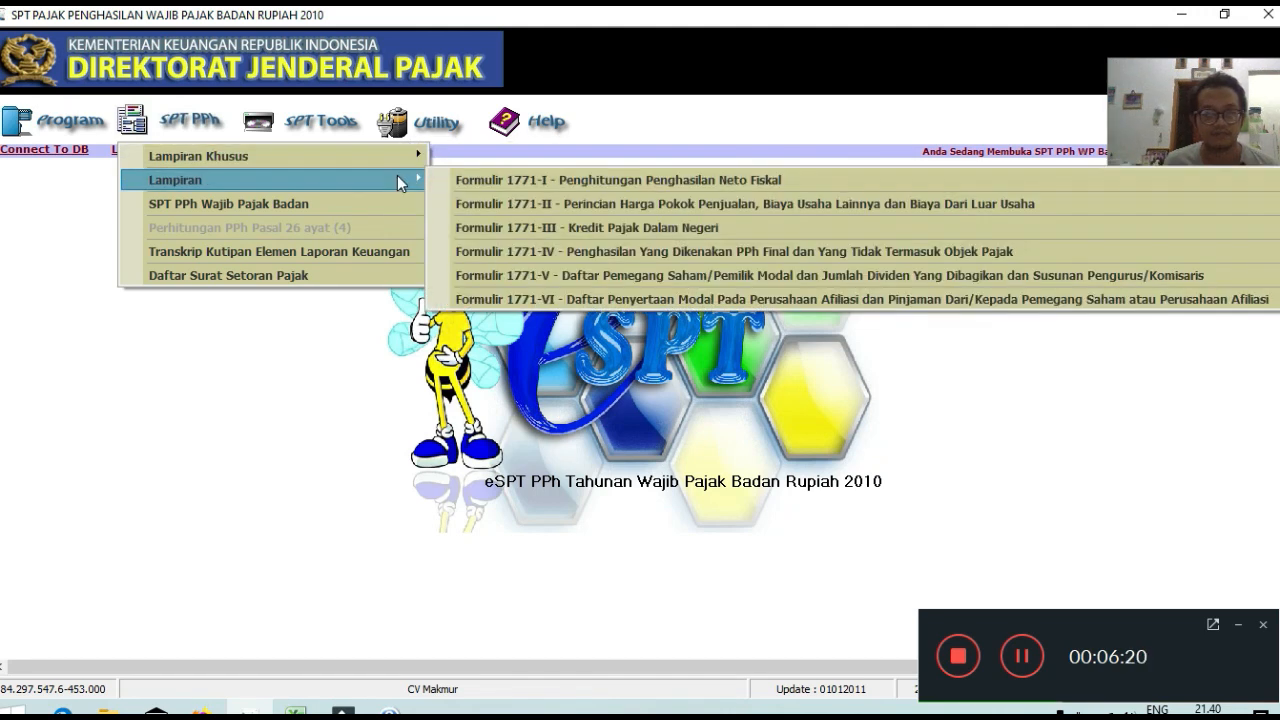
pyautogui.click(616, 295)
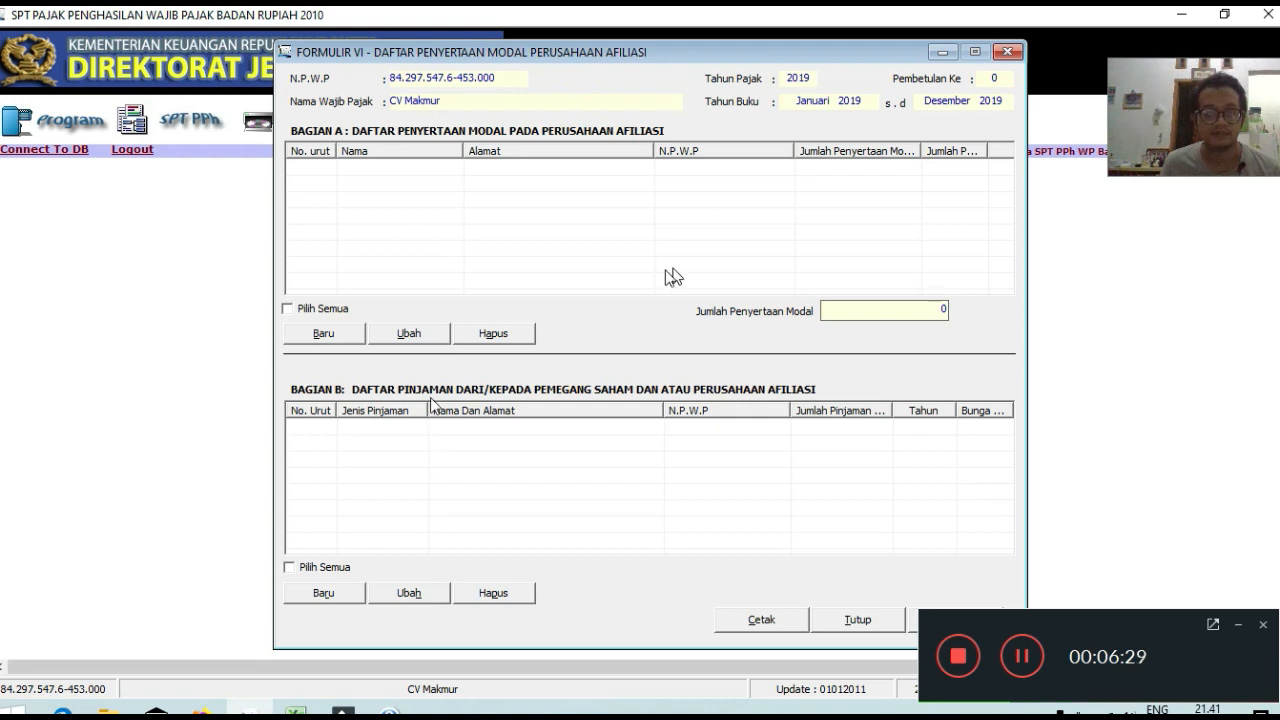
pyautogui.click(869, 630)
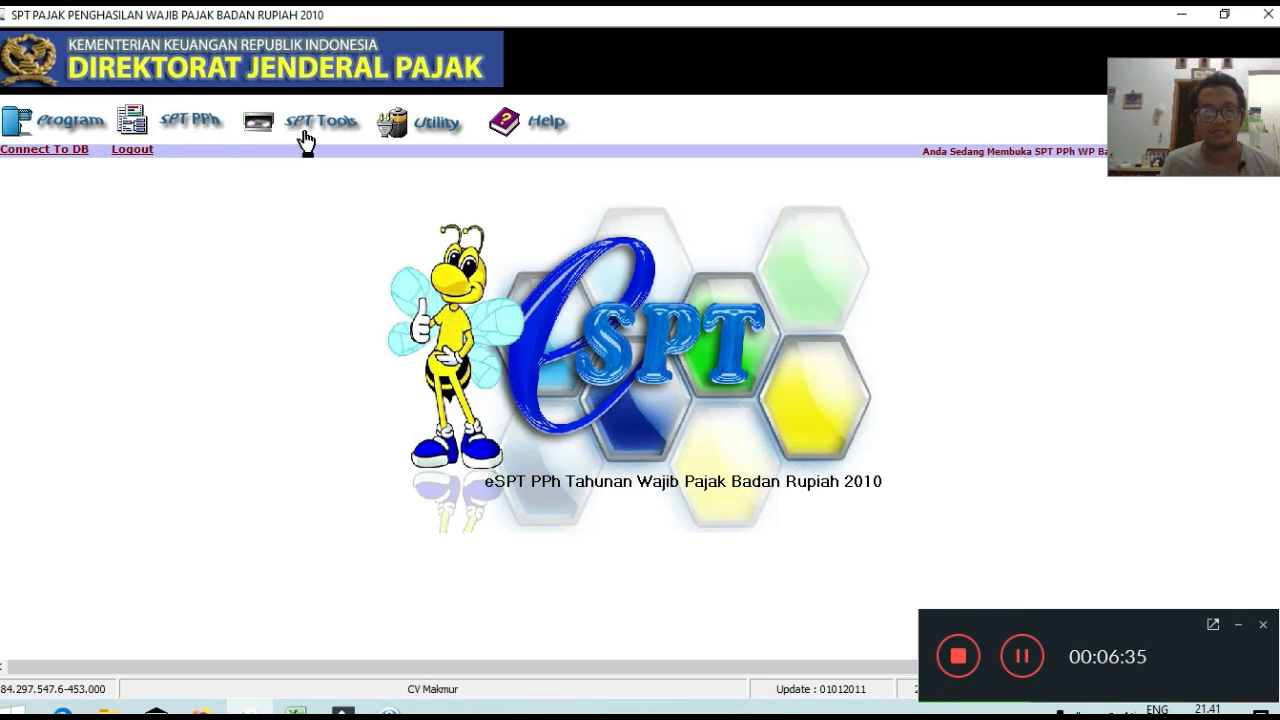
# View the shareholder and management lists in Formulir 1771-V and close the form
pyautogui.click(205, 125)
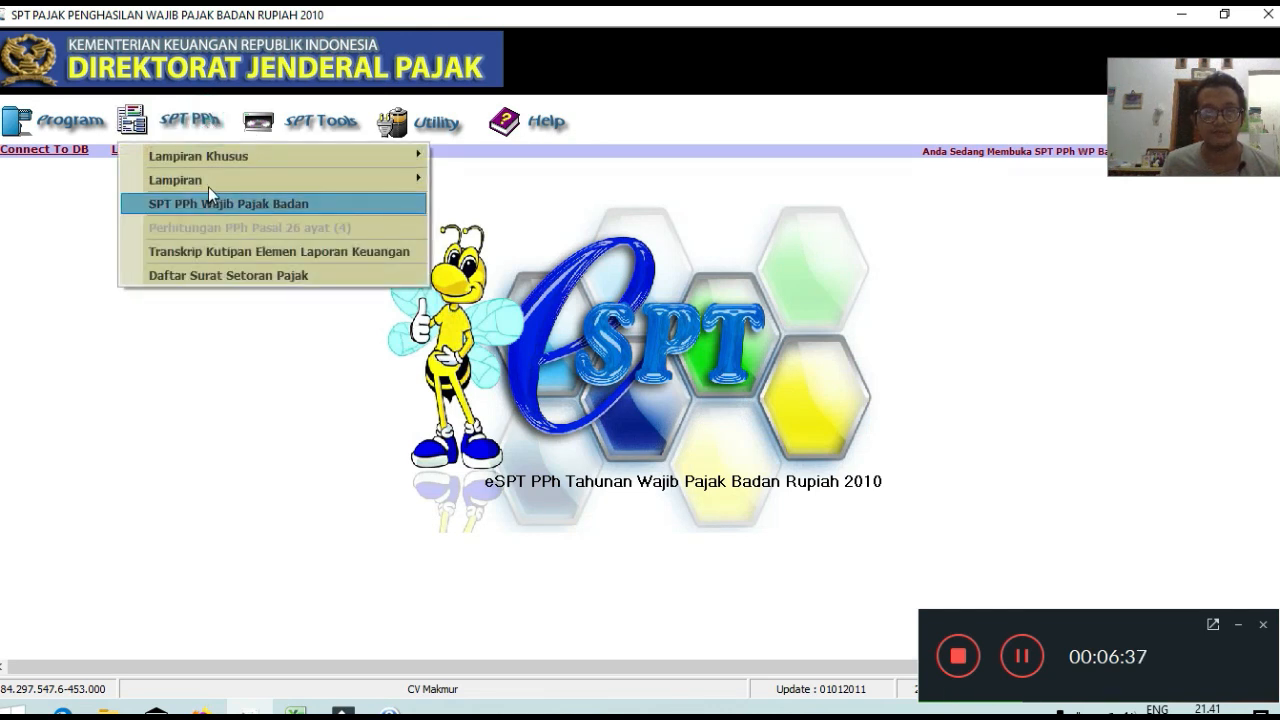
pyautogui.click(212, 180)
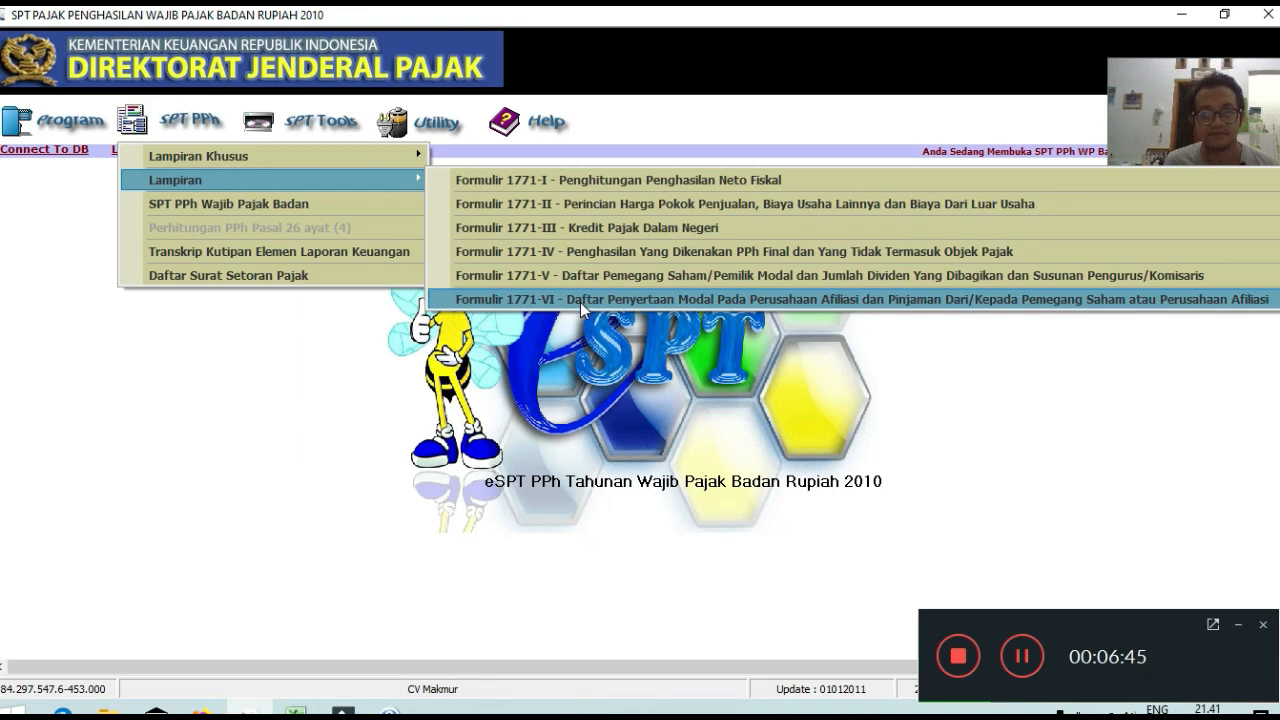
pyautogui.click(584, 279)
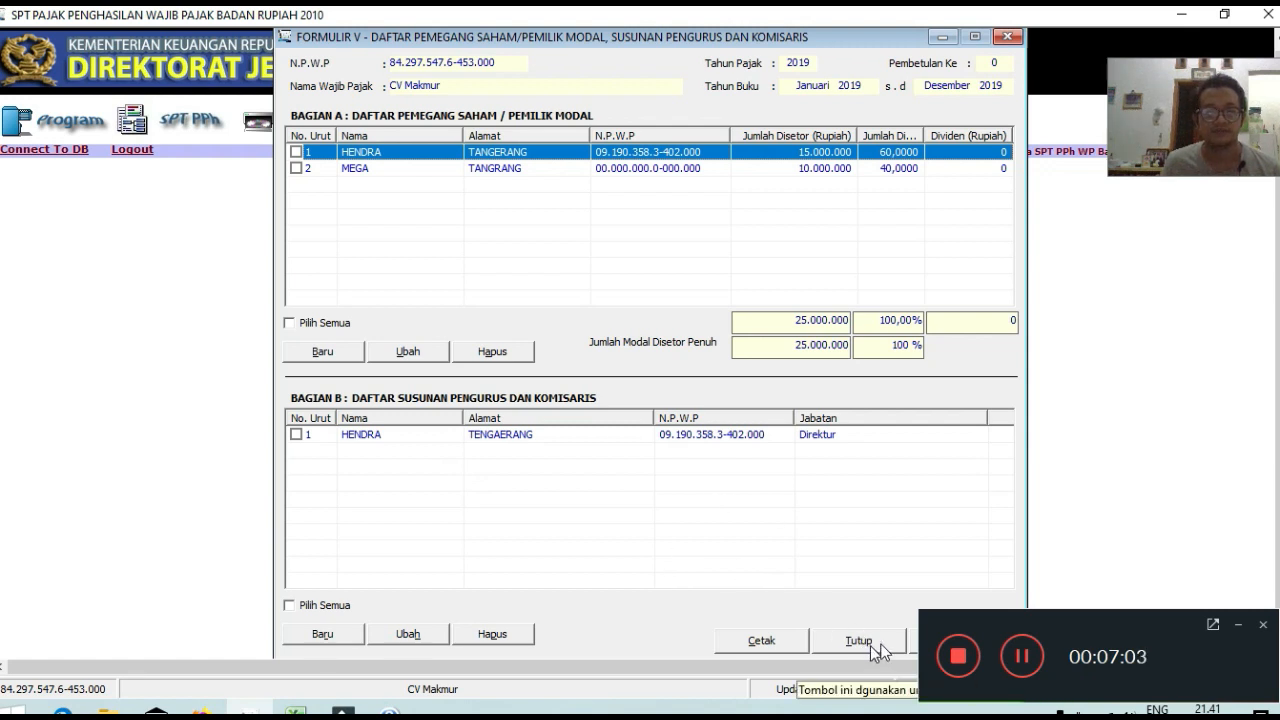
pyautogui.click(1239, 626)
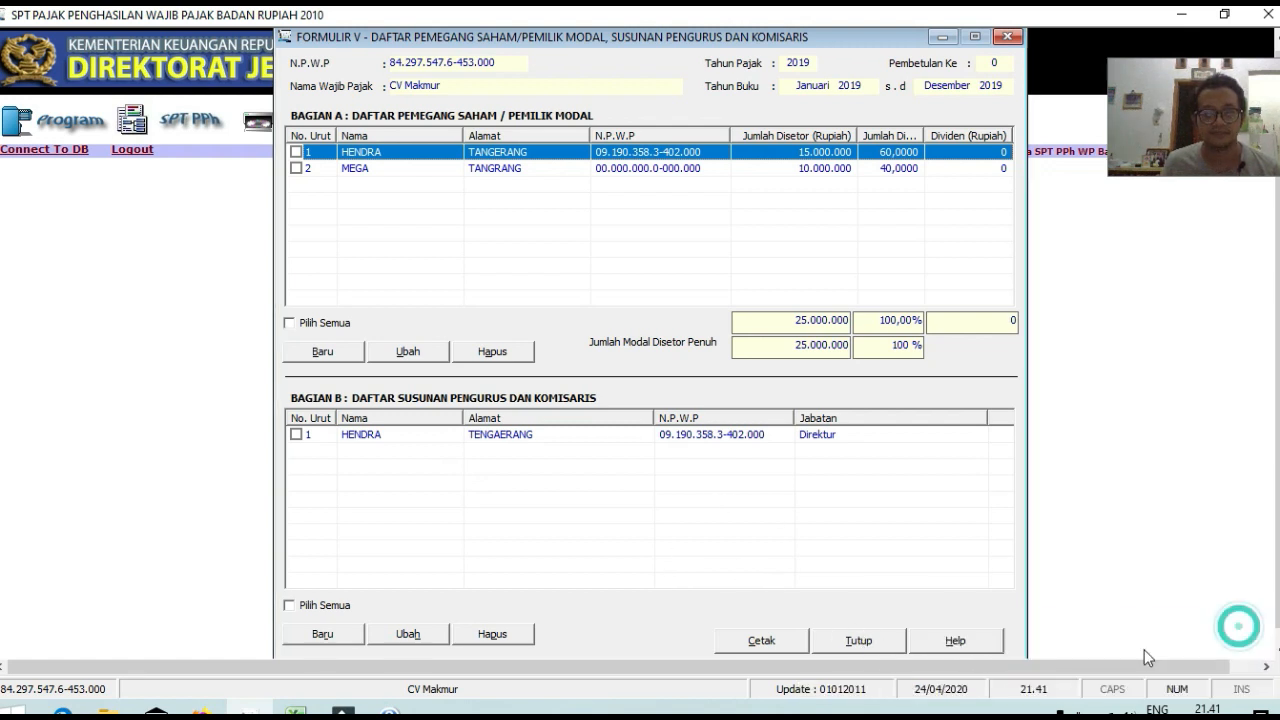
pyautogui.click(860, 642)
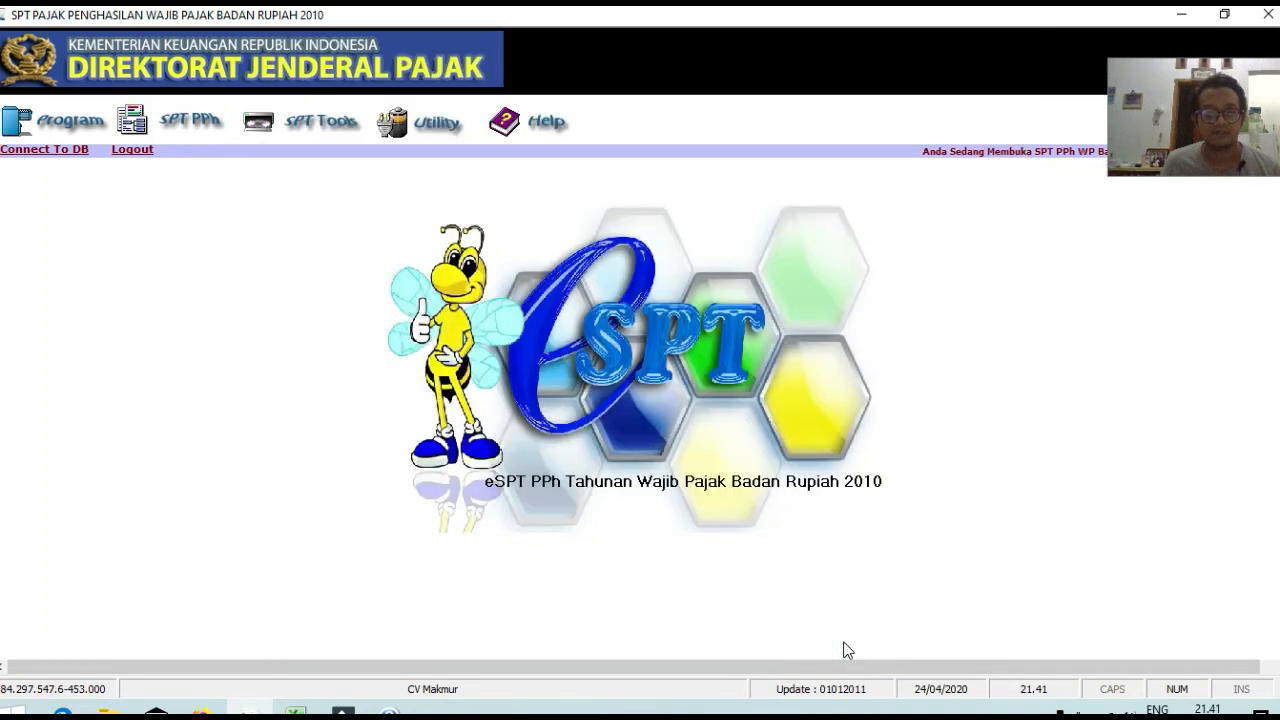
# Open Formulir 1771-IV on income subject to final PPh and income that is not a tax object
pyautogui.click(188, 121)
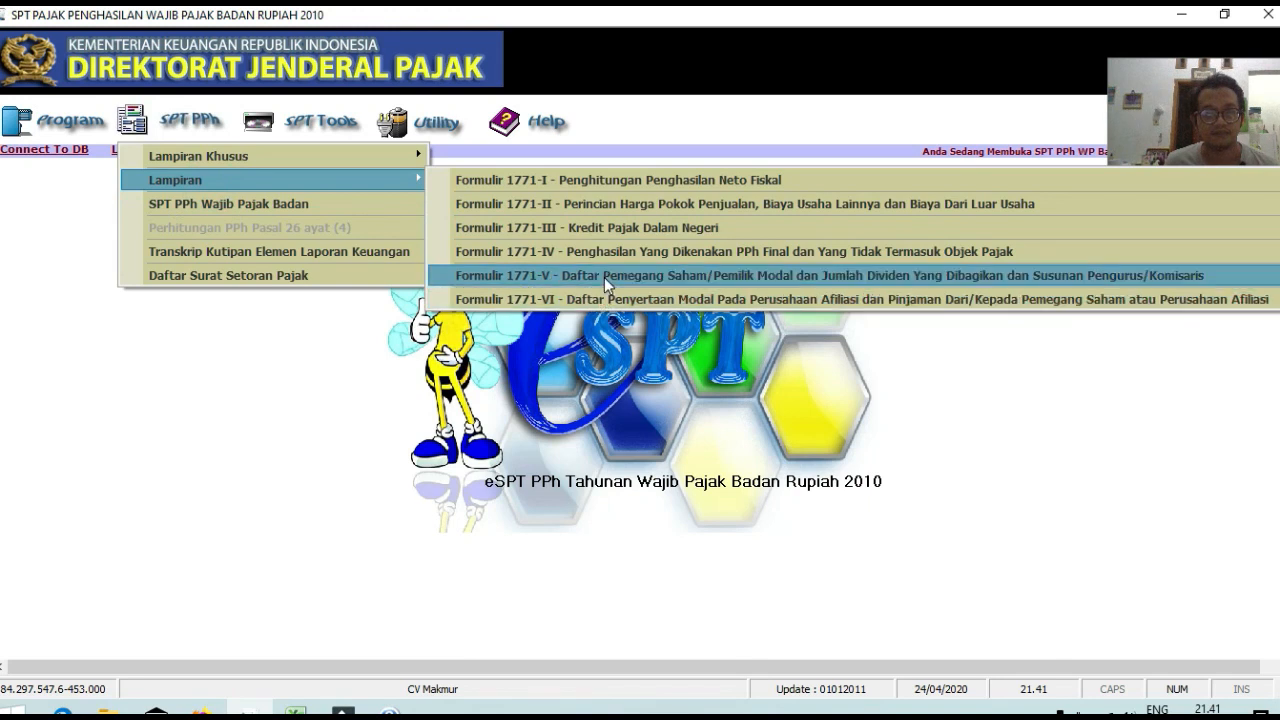
pyautogui.click(615, 264)
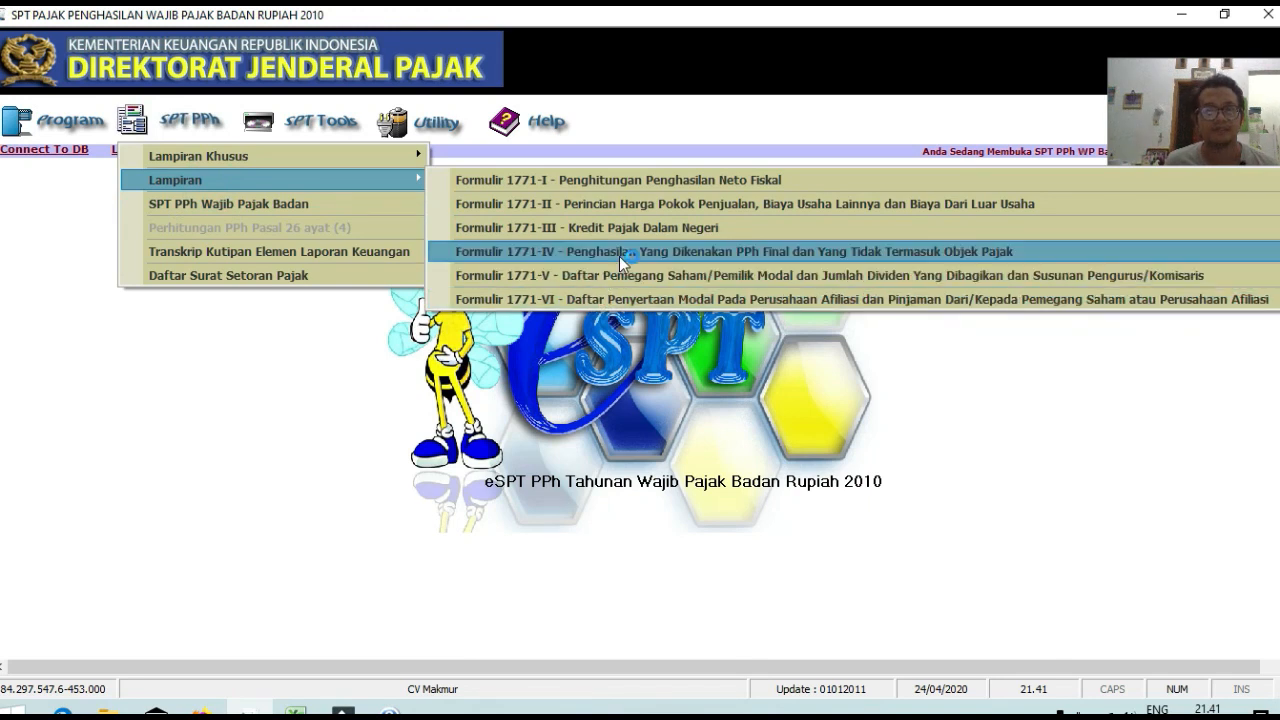
pyautogui.click(620, 254)
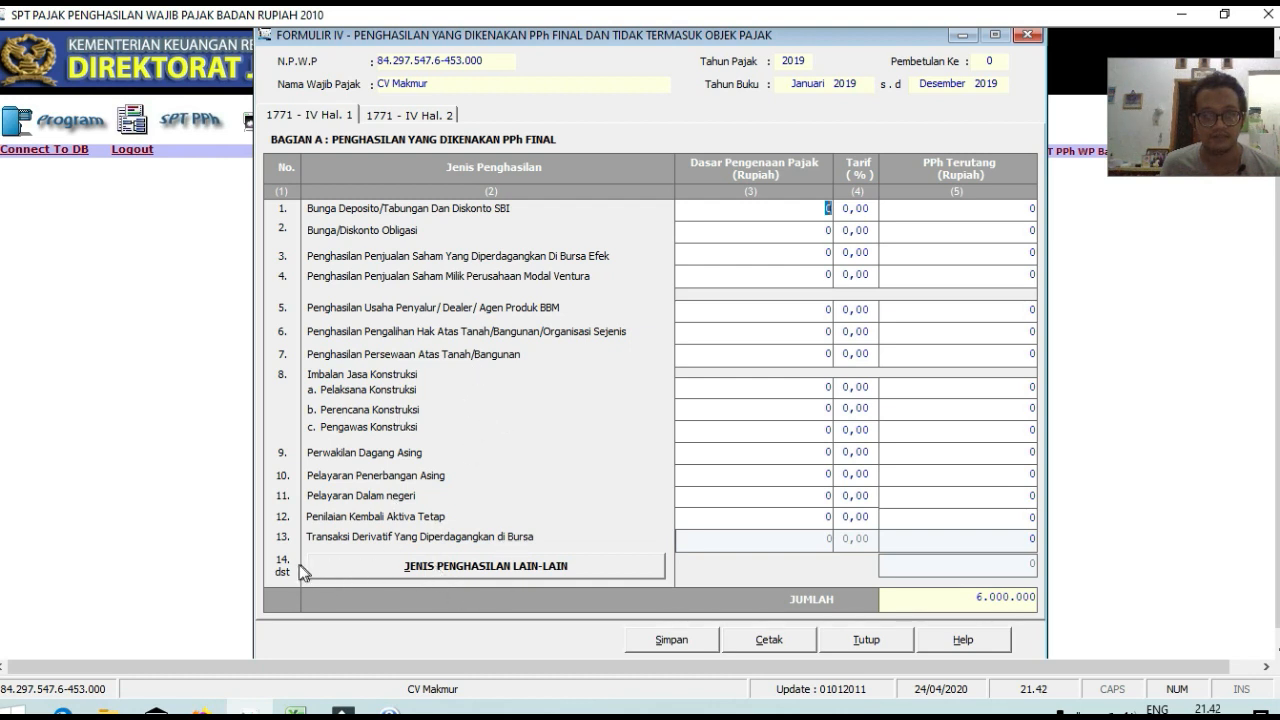
pyautogui.click(448, 572)
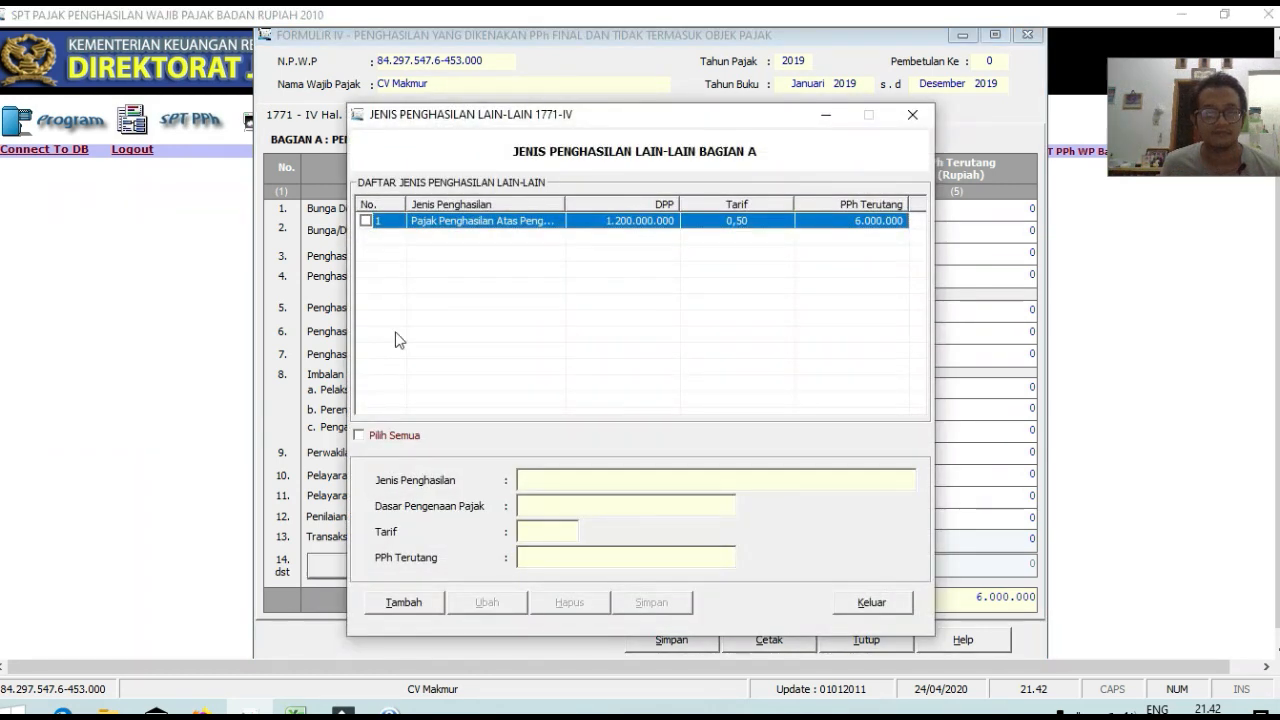
pyautogui.click(402, 603)
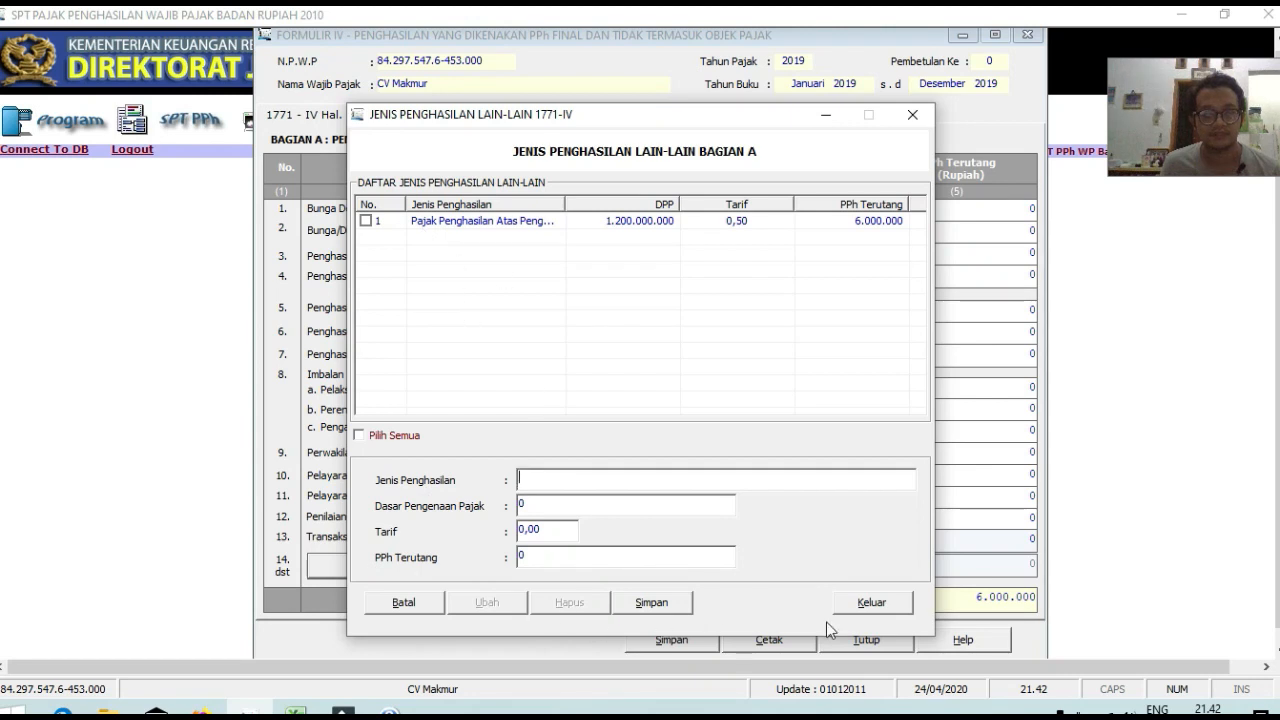
pyautogui.click(866, 603)
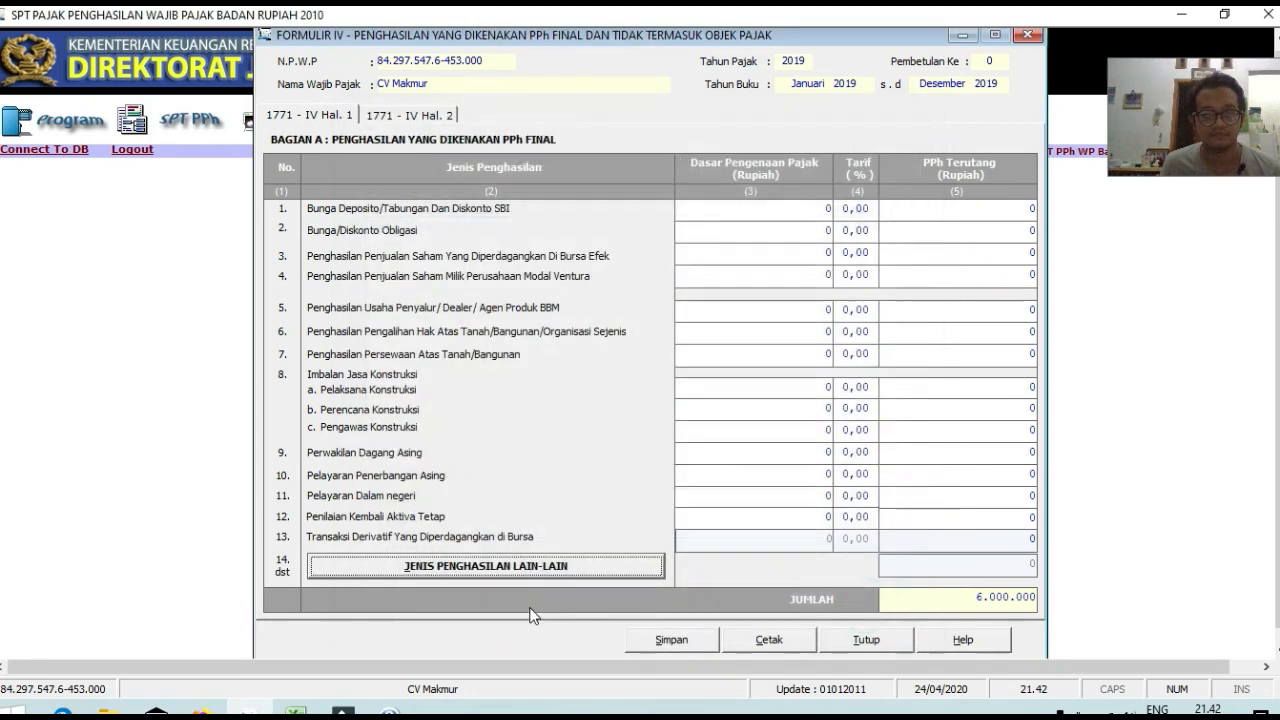
# Open the existing entry under Jenis Penghasilan Lain-lain for editing and read its full Jenis Penghasilan description
pyautogui.click(437, 572)
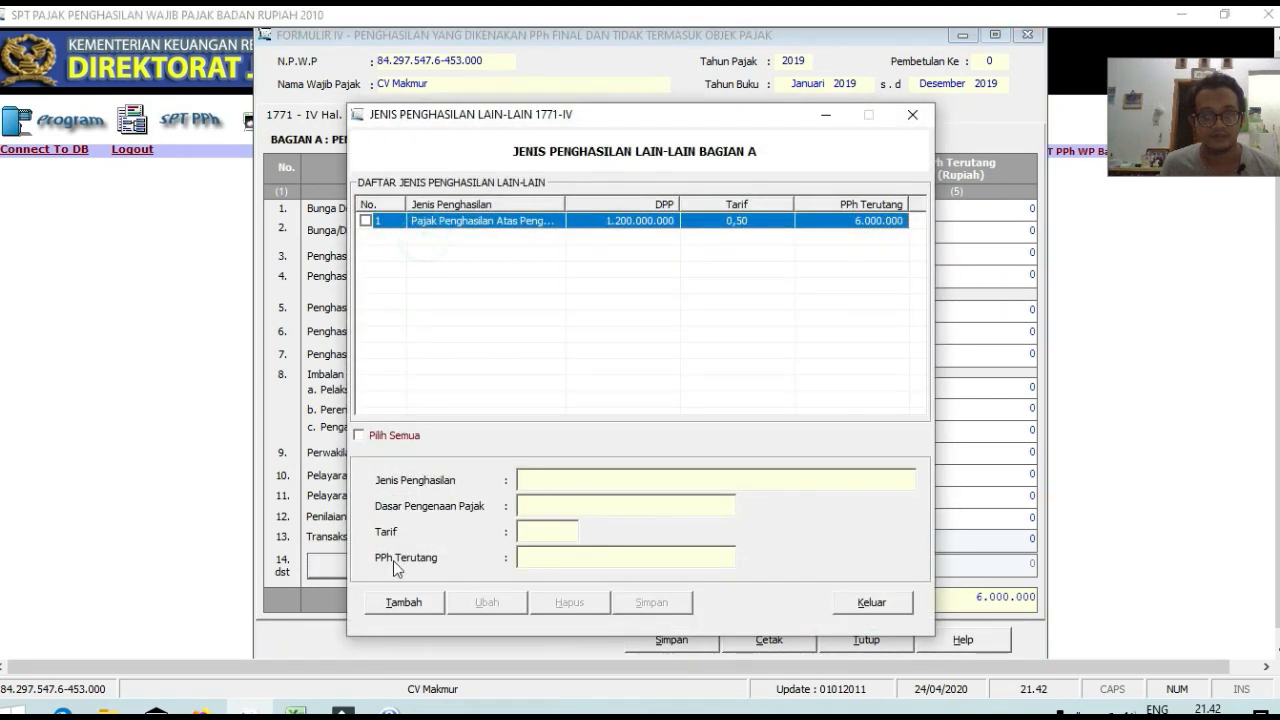
pyautogui.click(365, 220)
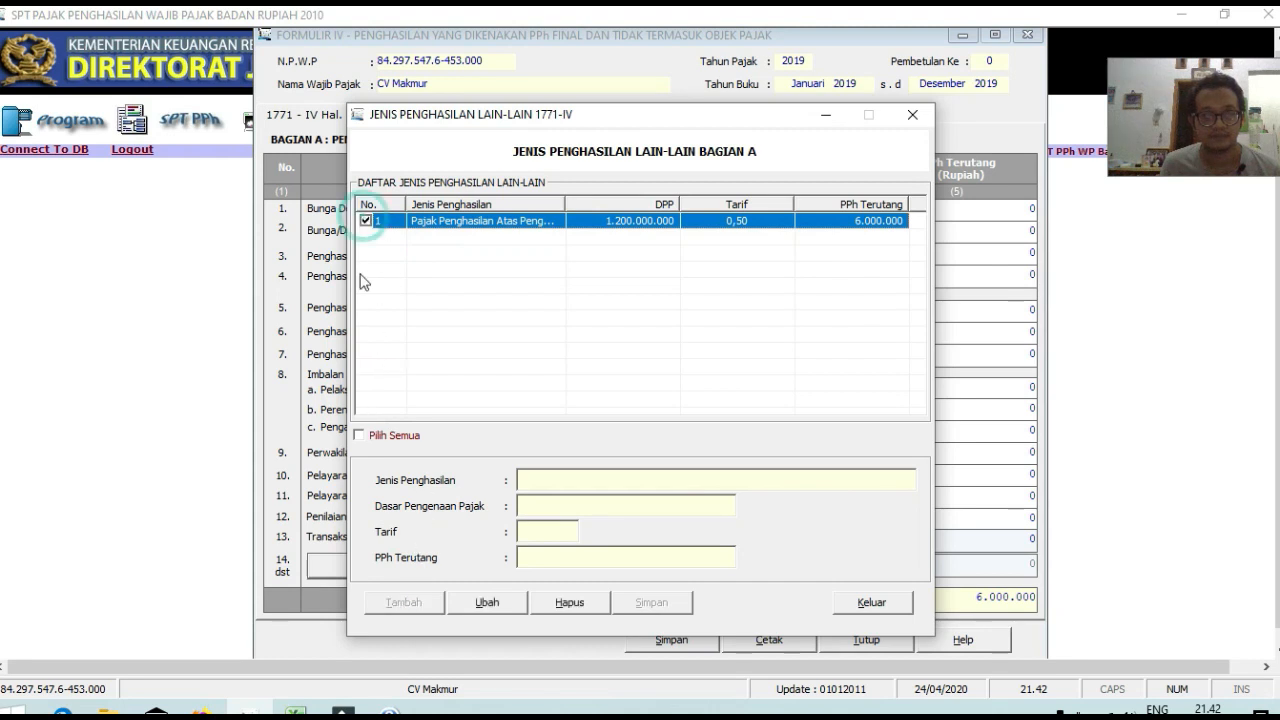
pyautogui.click(487, 603)
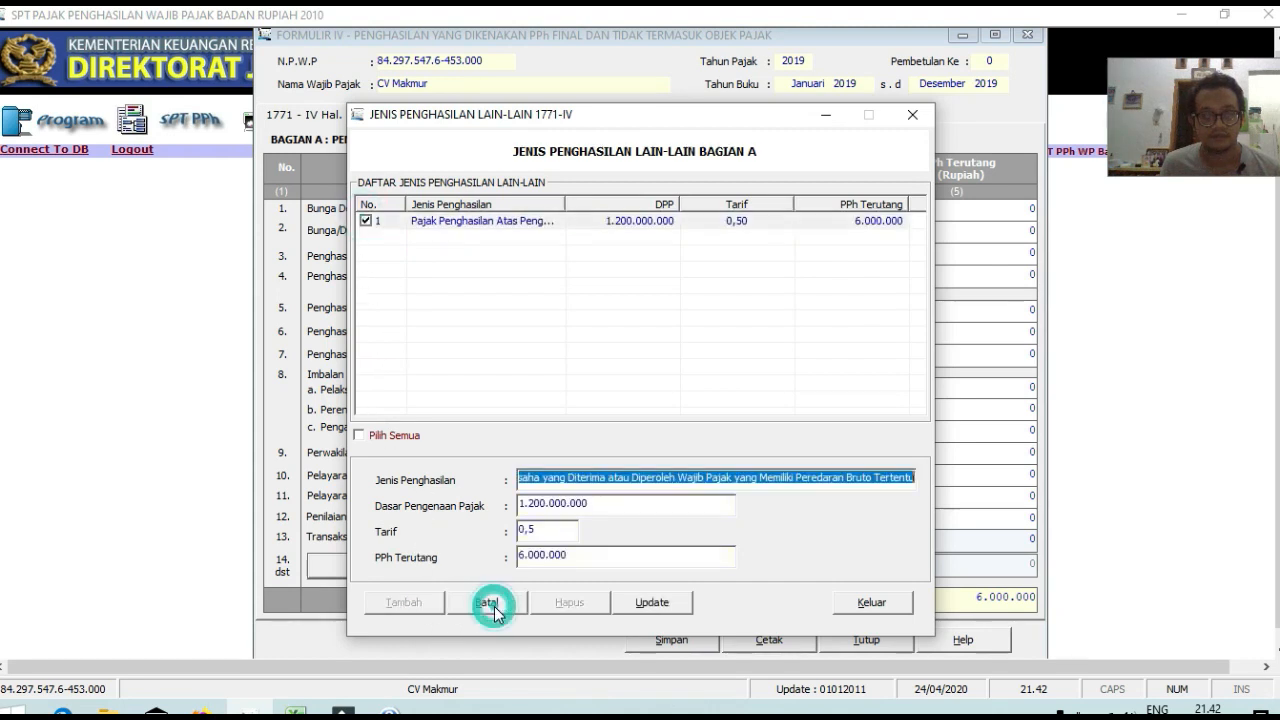
pyautogui.click(594, 480)
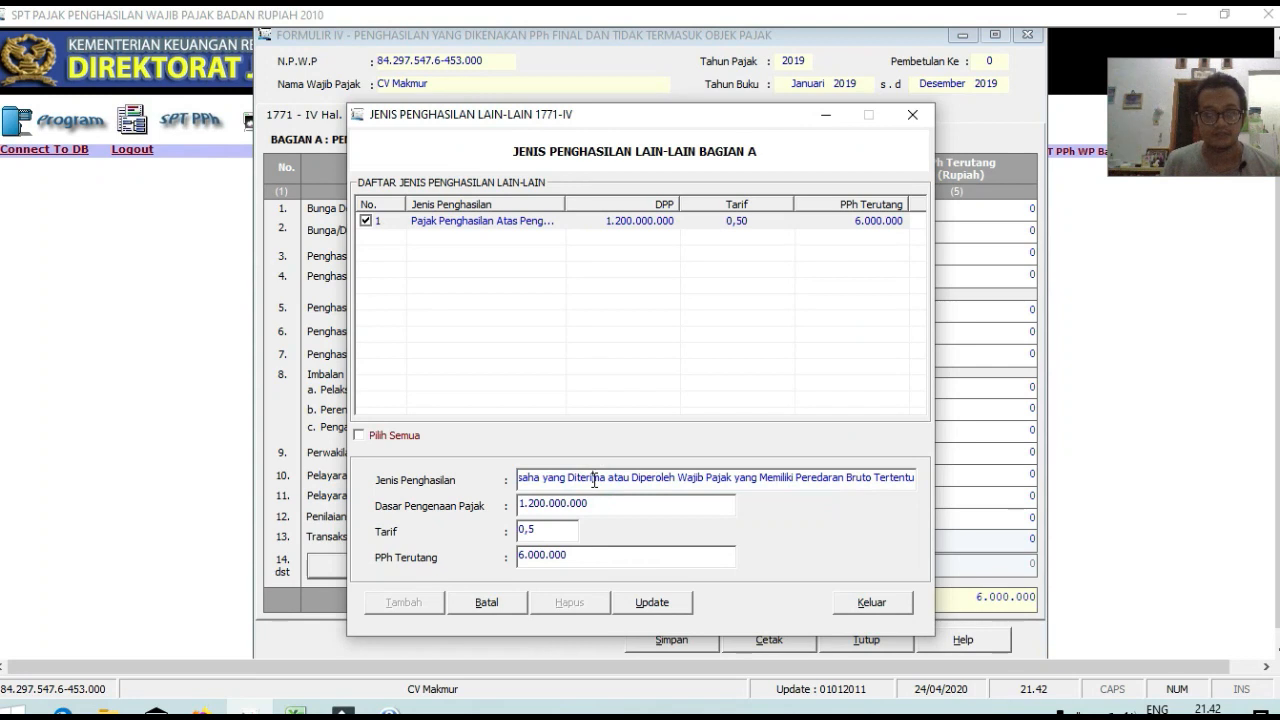
pyautogui.press('Left')
pyautogui.press('Left')
pyautogui.press('Left')
pyautogui.press('Left')
pyautogui.press('Left')
pyautogui.press('Left')
pyautogui.press('Left')
pyautogui.press('Left')
pyautogui.press('Left')
pyautogui.press('Left')
pyautogui.press('Left')
pyautogui.press('Left')
pyautogui.press('Left')
pyautogui.press('Left')
pyautogui.press('Left')
pyautogui.press('Left')
pyautogui.press('Left')
pyautogui.press('Left')
pyautogui.press('Left')
pyautogui.press('Left')
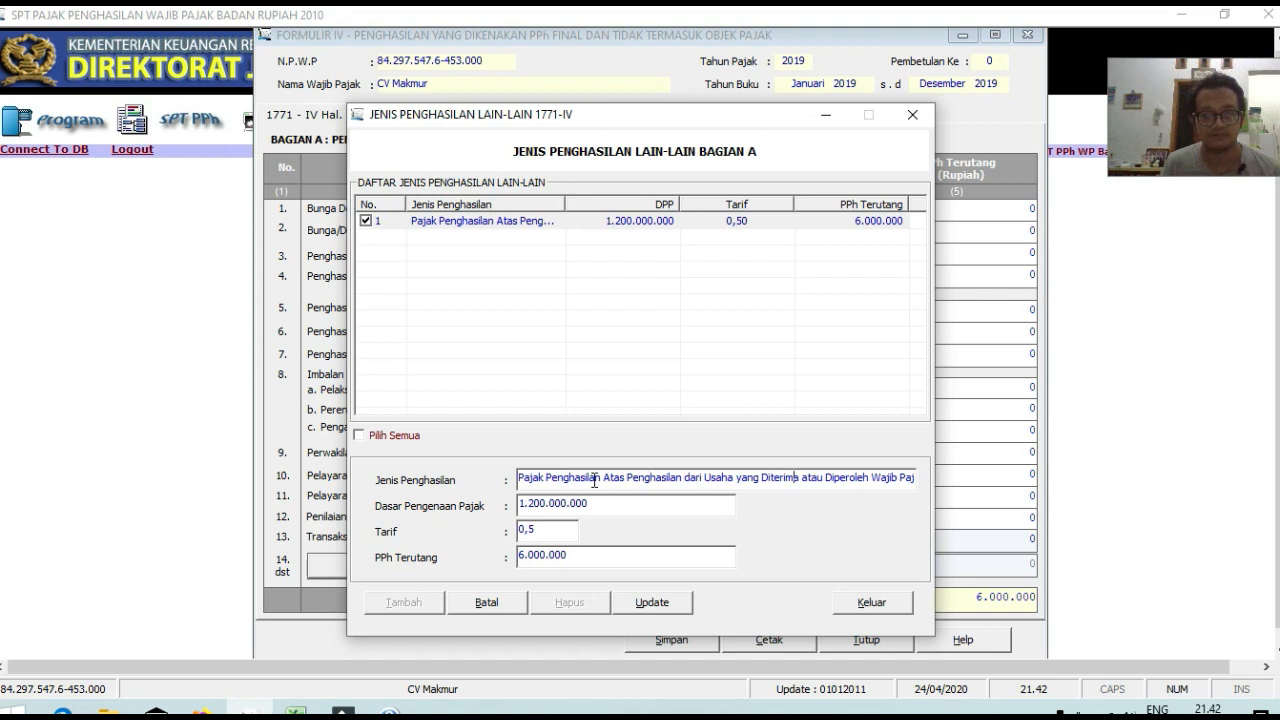
pyautogui.press('Right')
pyautogui.press('Right')
pyautogui.press('Right')
pyautogui.press('Right')
pyautogui.press('Right')
pyautogui.press('Right')
pyautogui.press('Right')
pyautogui.press('Right')
pyautogui.press('Right')
pyautogui.press('Right')
pyautogui.press('Right')
pyautogui.press('Right')
pyautogui.press('Right')
pyautogui.press('Right')
pyautogui.press('Right')
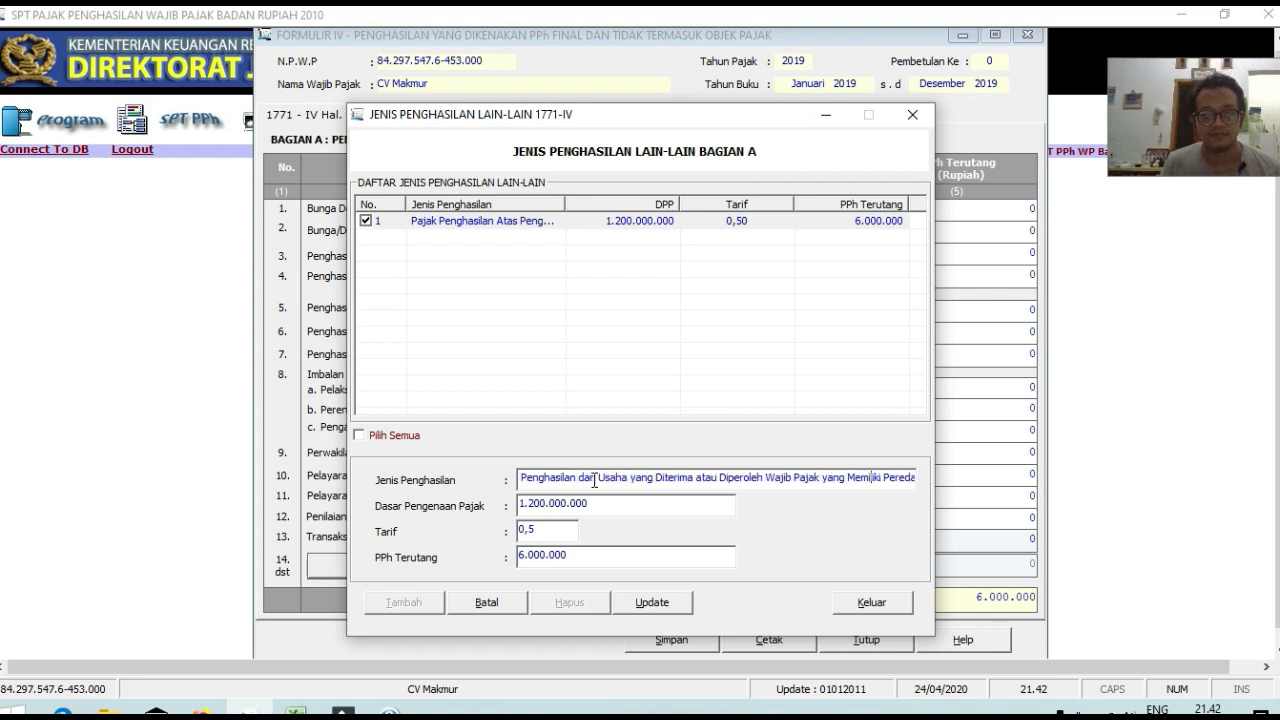
pyautogui.press('Right')
pyautogui.press('Right')
pyautogui.press('Right')
pyautogui.press('Right')
pyautogui.press('Right')
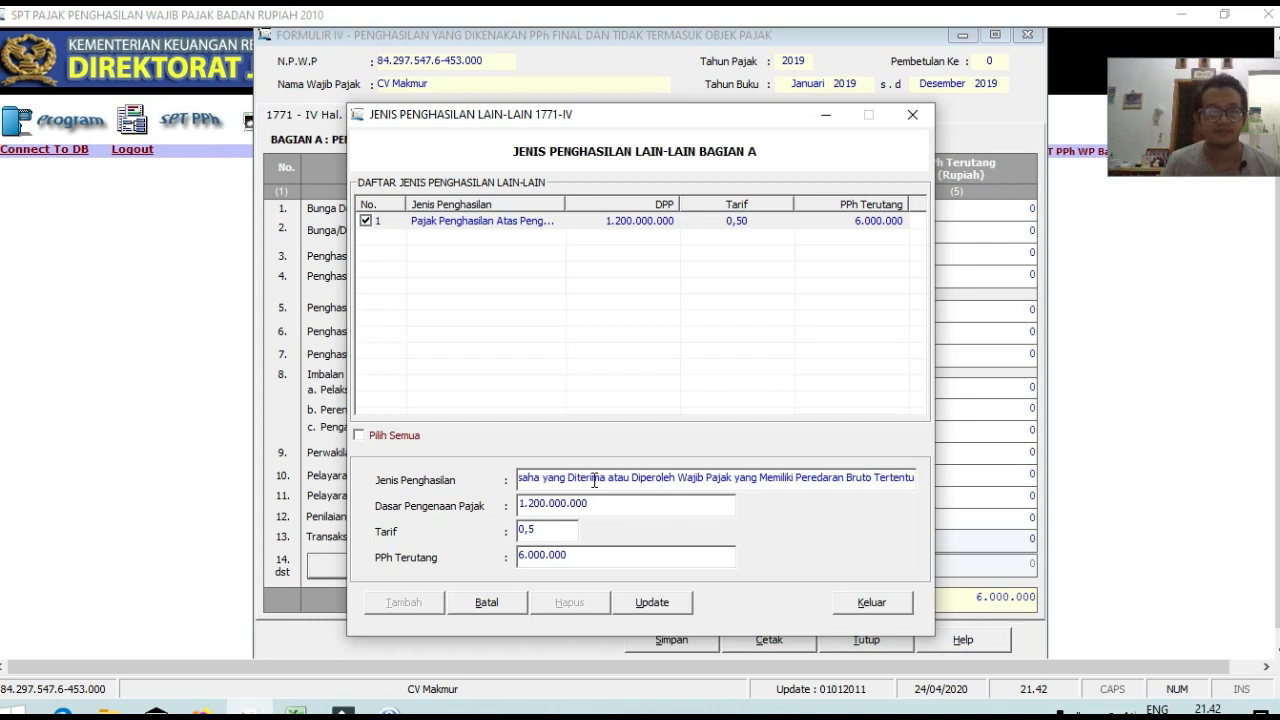
pyautogui.moveTo(594, 479); pyautogui.dragTo(639, 477)
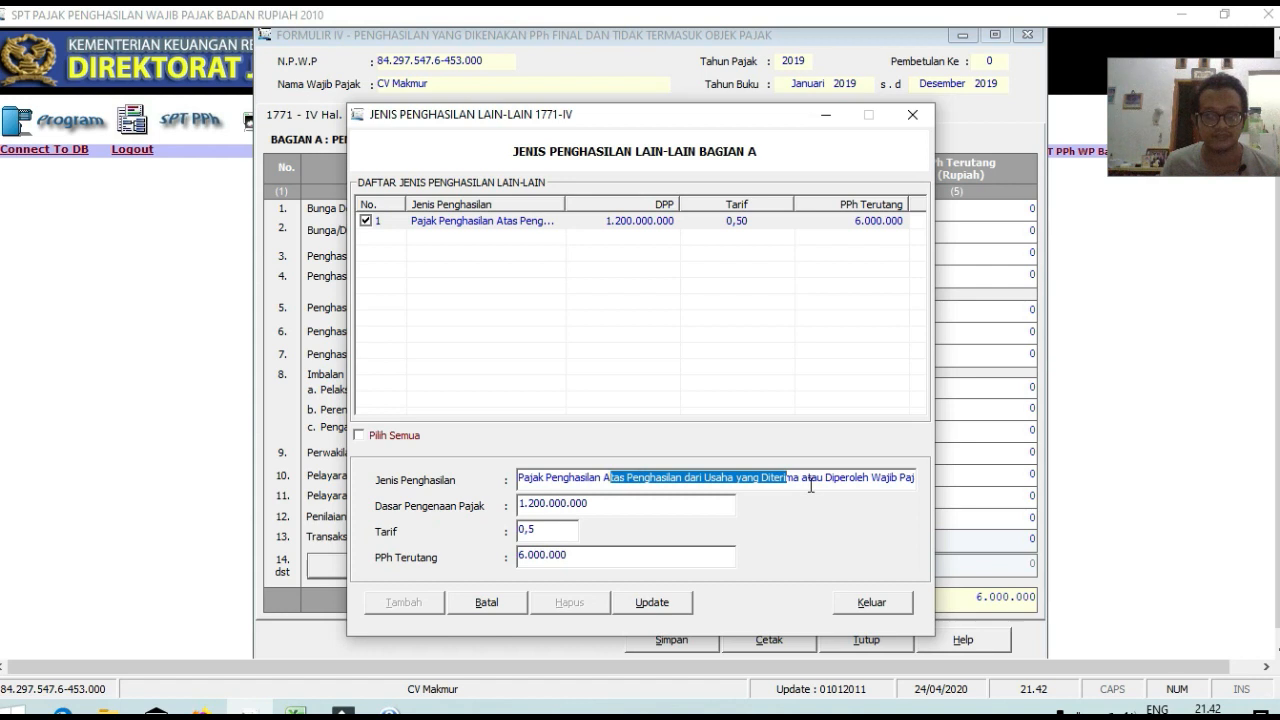
# Try to update the other-income entry with a Dasar Pengenaan Pajak of 1.200.000.000, and close the Jenis Penghasilan Lain-lain list
pyautogui.click(613, 506)
pyautogui.click(593, 505)
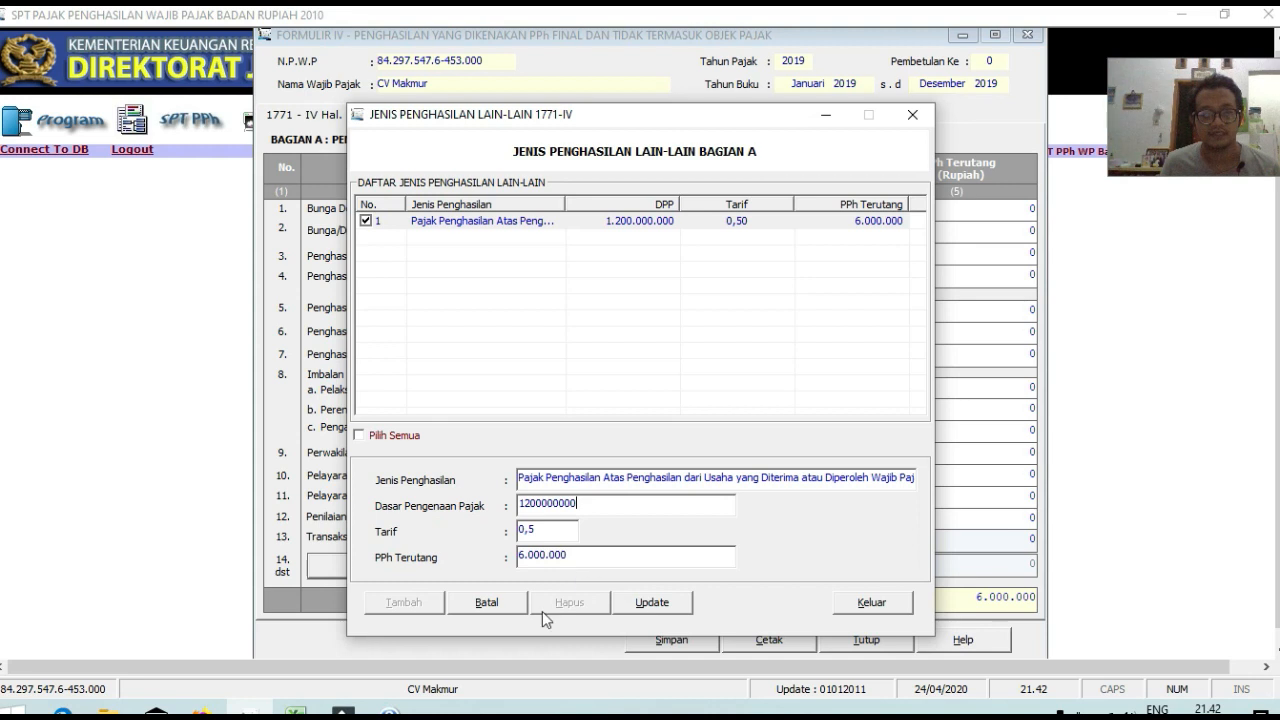
pyautogui.click(655, 603)
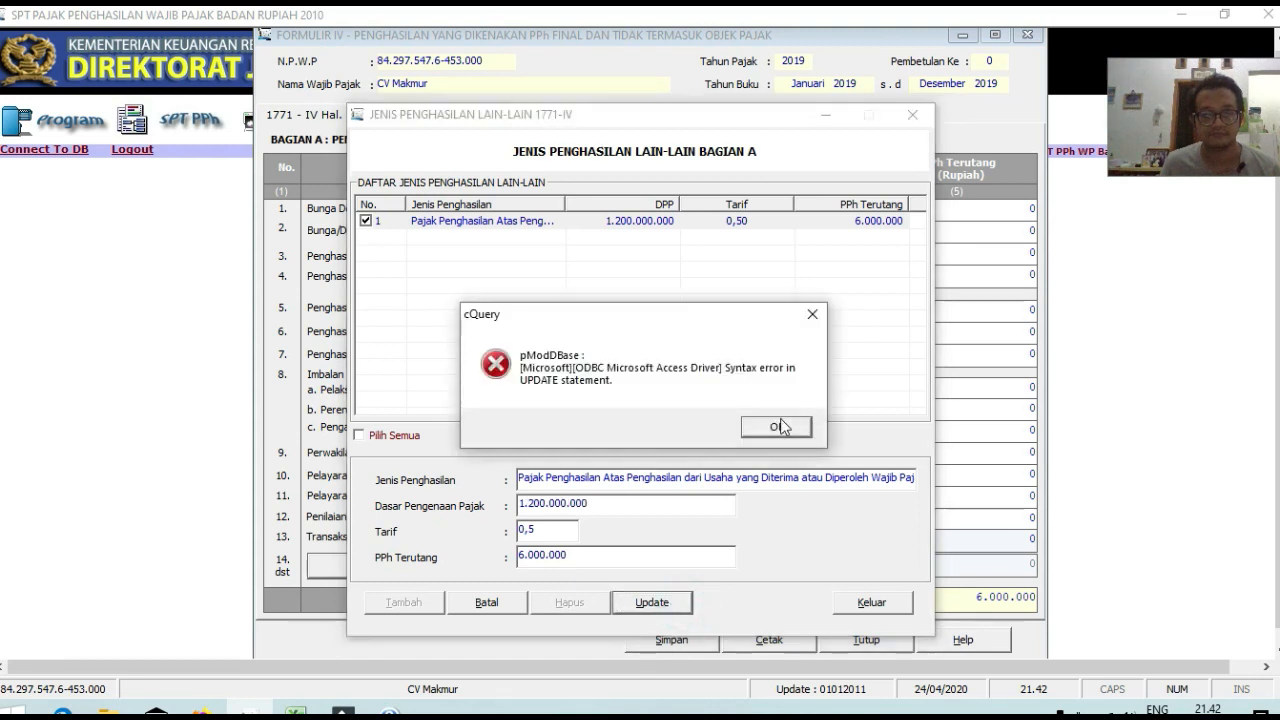
pyautogui.click(812, 315)
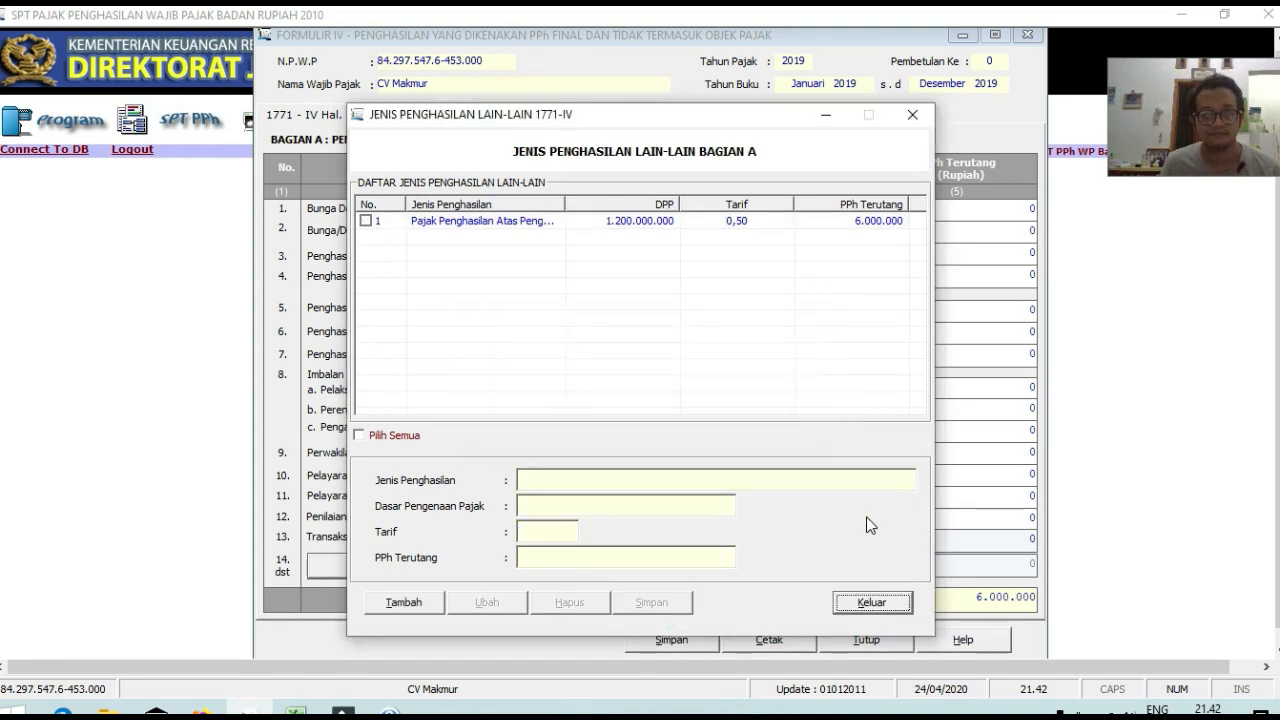
pyautogui.click(871, 602)
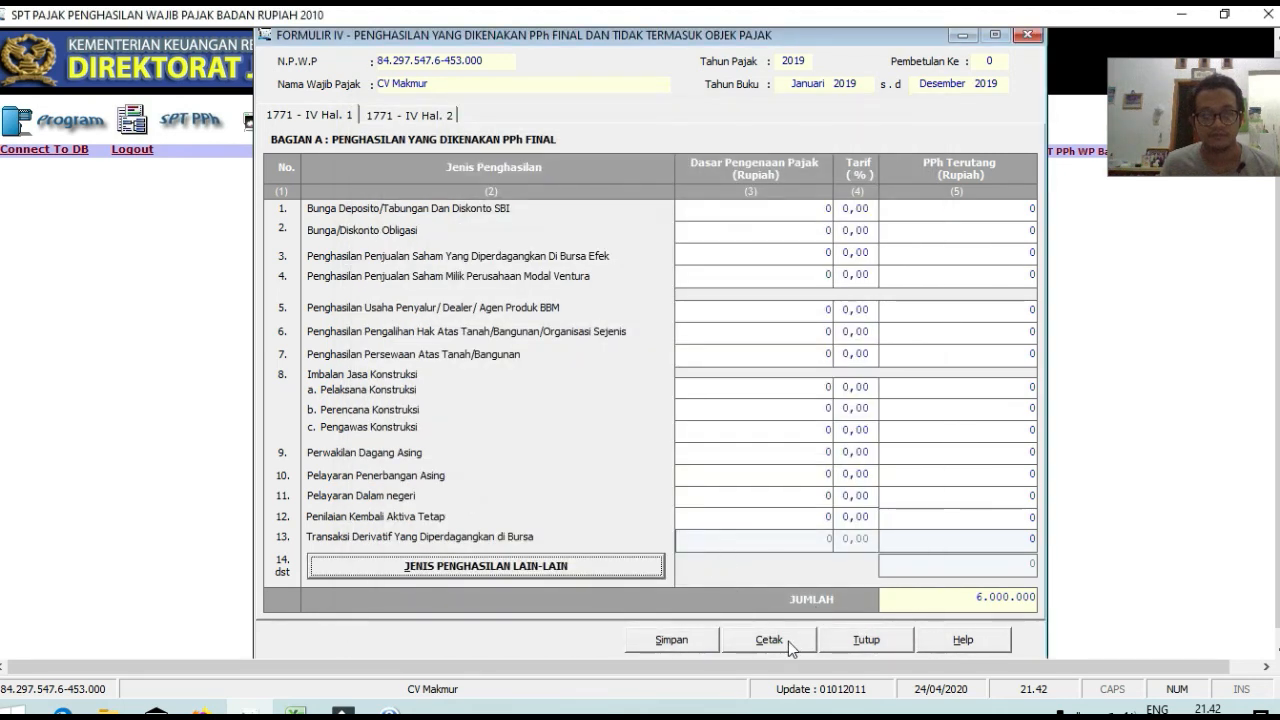
# Preview the Formulir 1771-IV printout, check item 14 and the Bagian A total, and close the preview
pyautogui.click(788, 641)
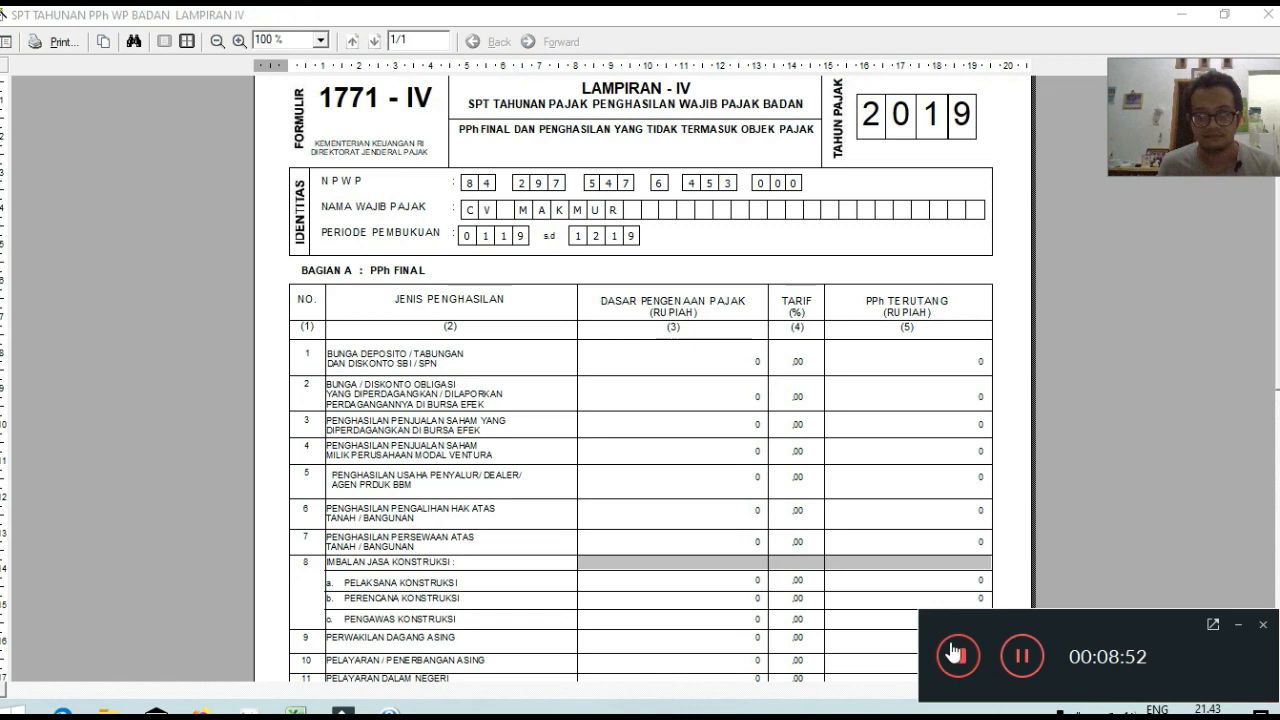
pyautogui.moveTo(805, 587); pyautogui.dragTo(803, 575)
pyautogui.scroll(-3, 803, 575)
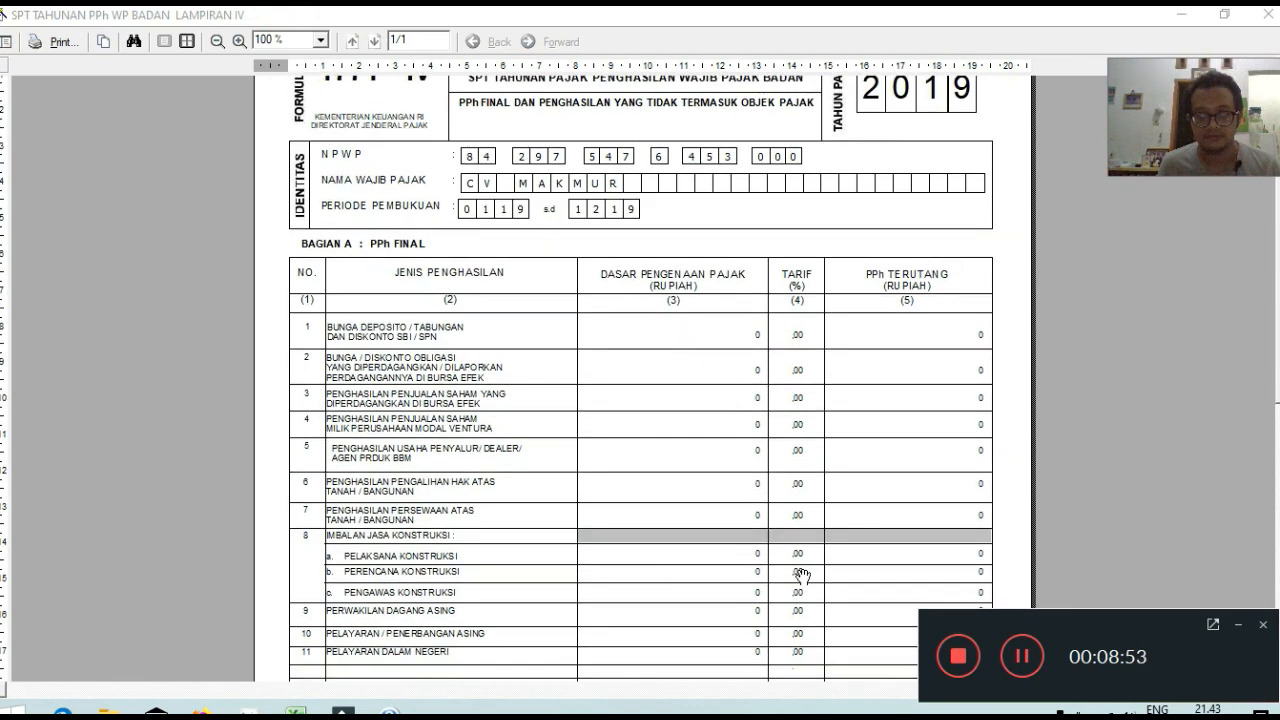
pyautogui.scroll(-3, 840, 558)
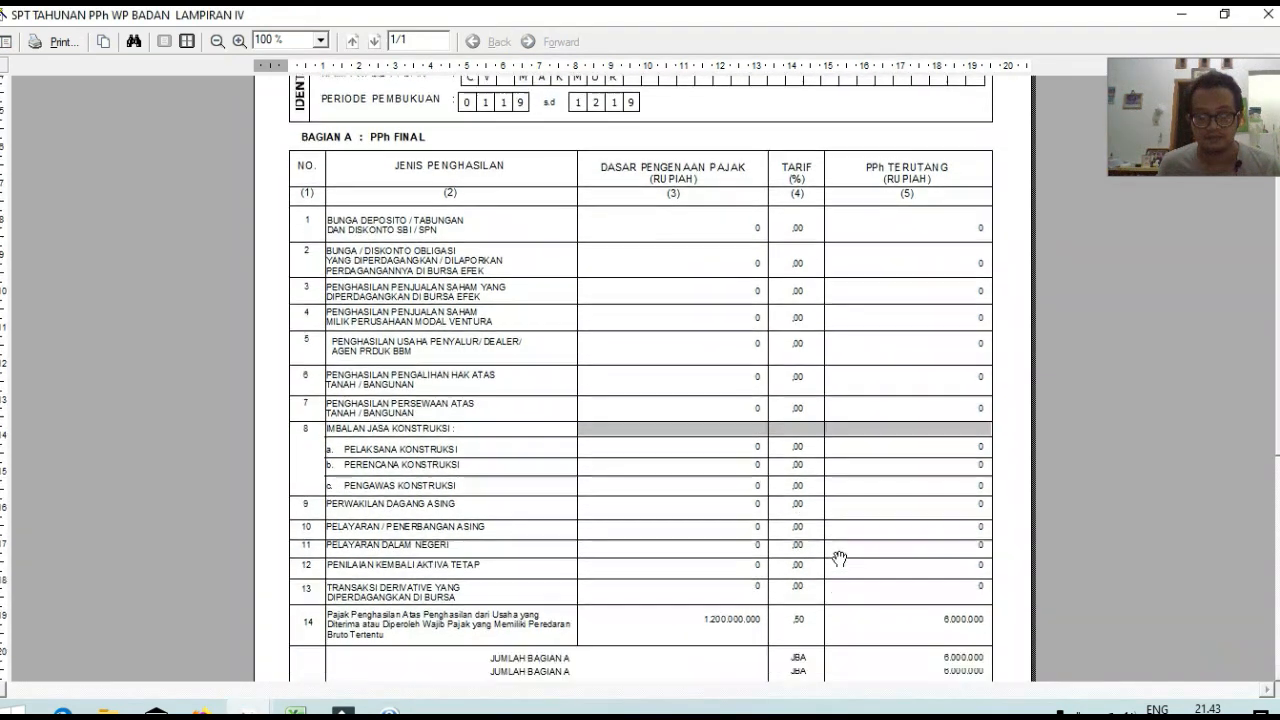
pyautogui.scroll(-1, 322, 627)
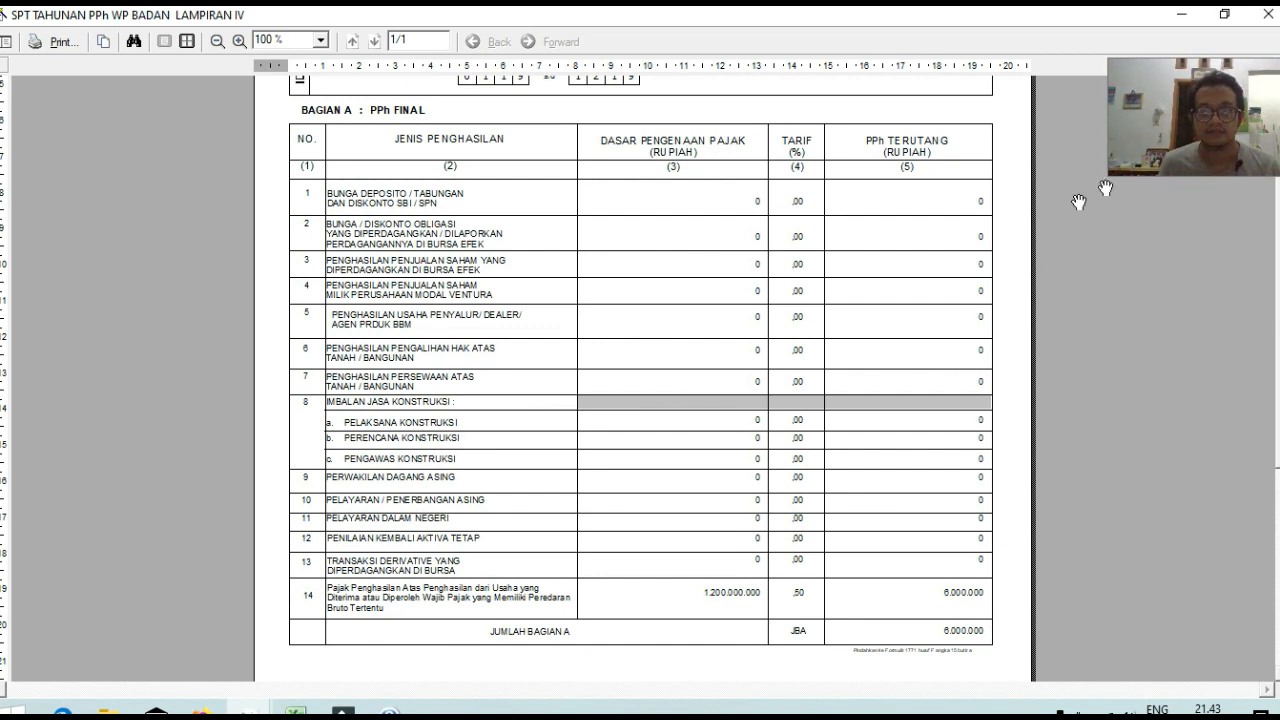
pyautogui.click(1268, 16)
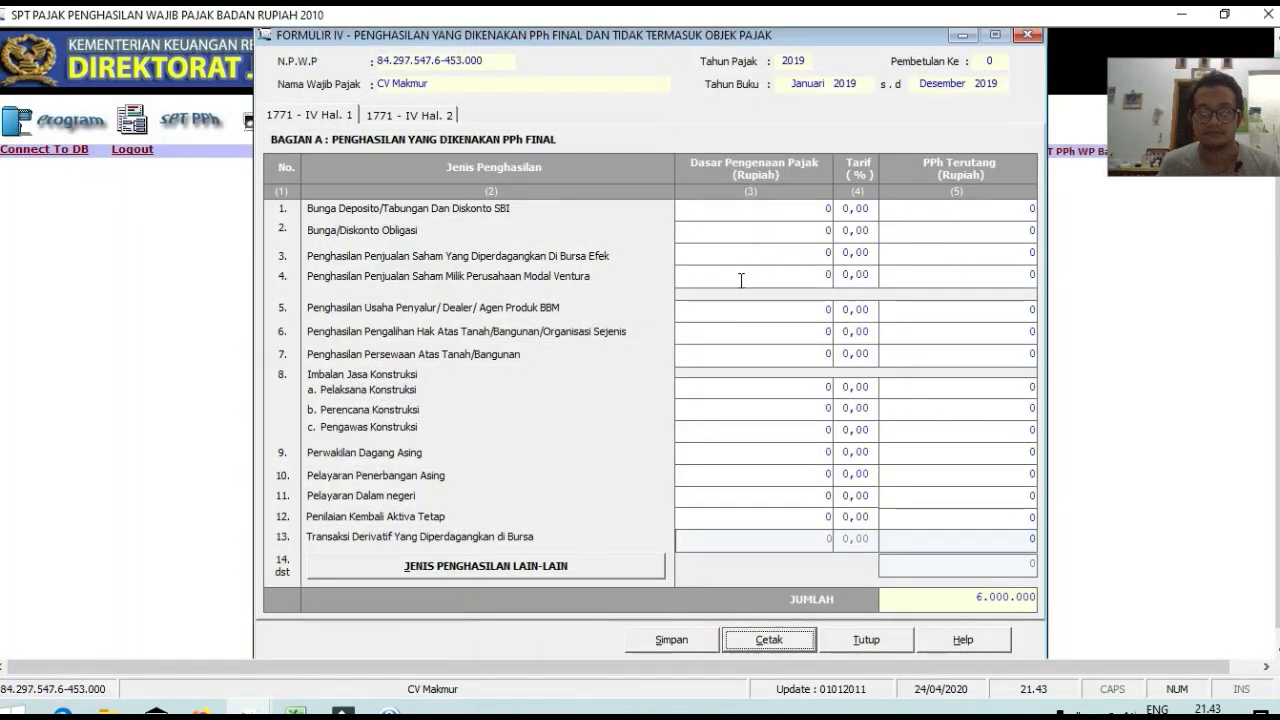
# Save and confirm the Formulir 1771-IV data, and close the form
pyautogui.click(688, 640)
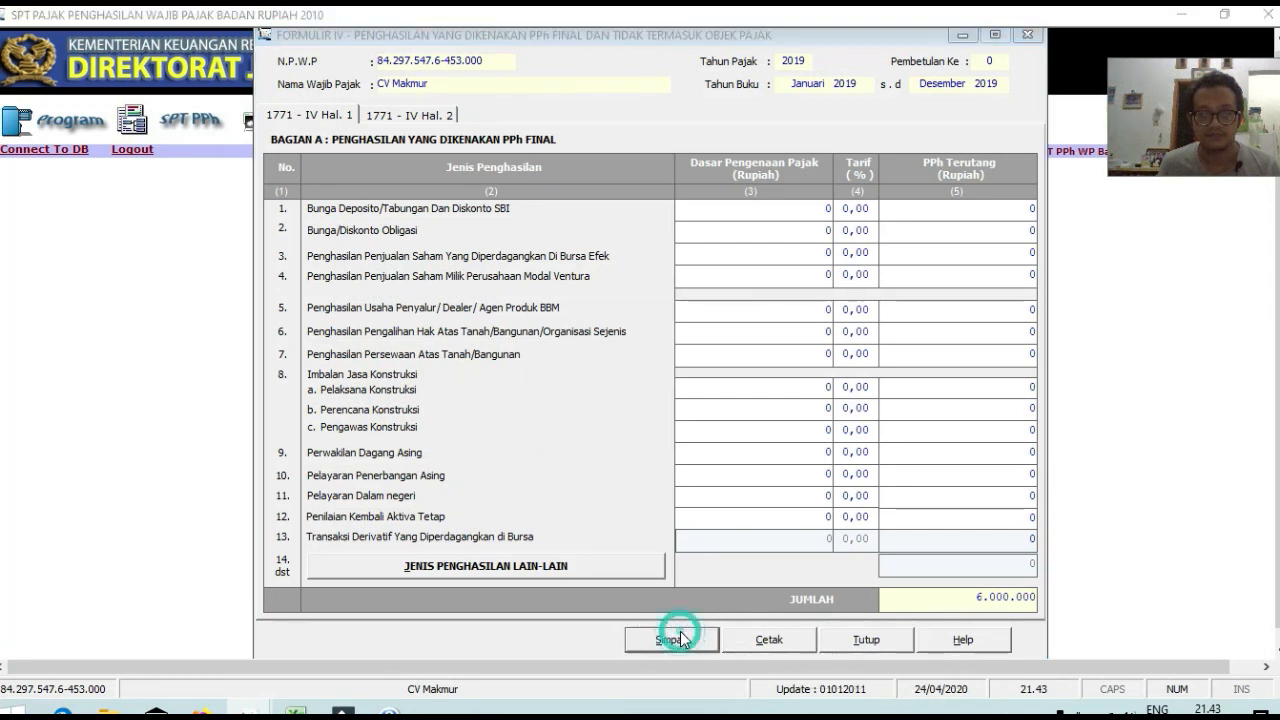
pyautogui.click(626, 423)
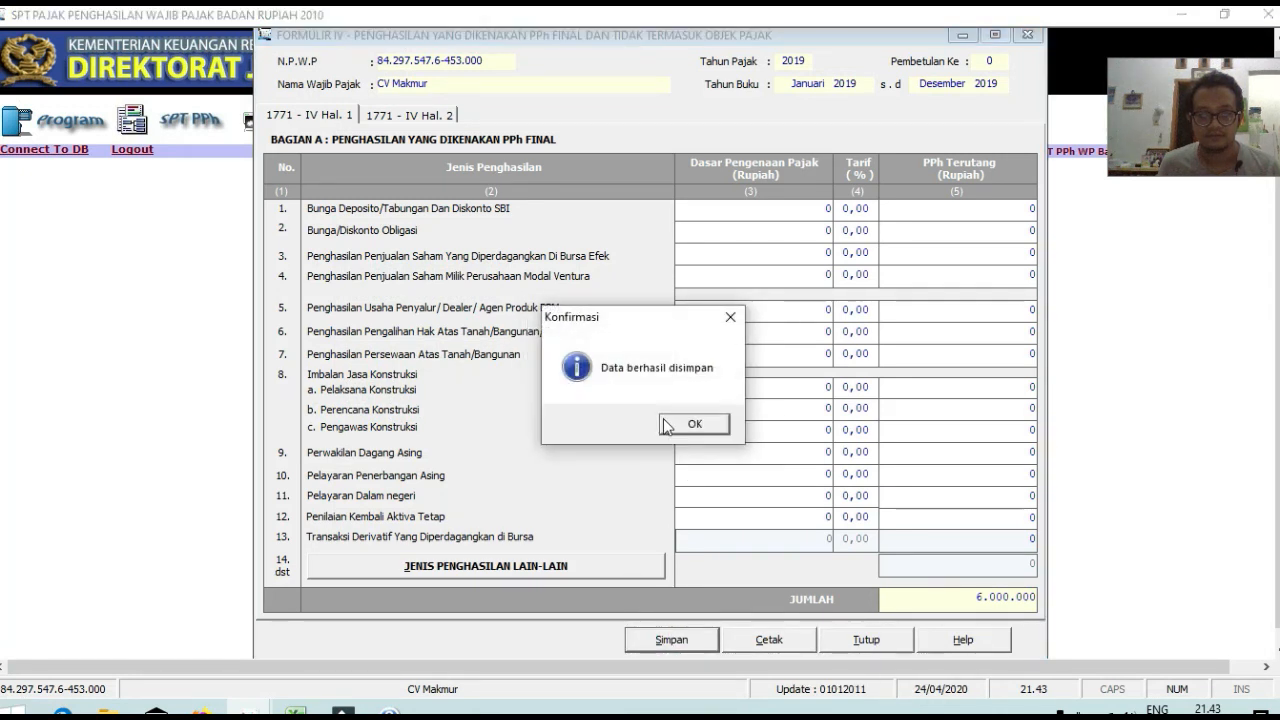
pyautogui.click(674, 424)
pyautogui.click(853, 638)
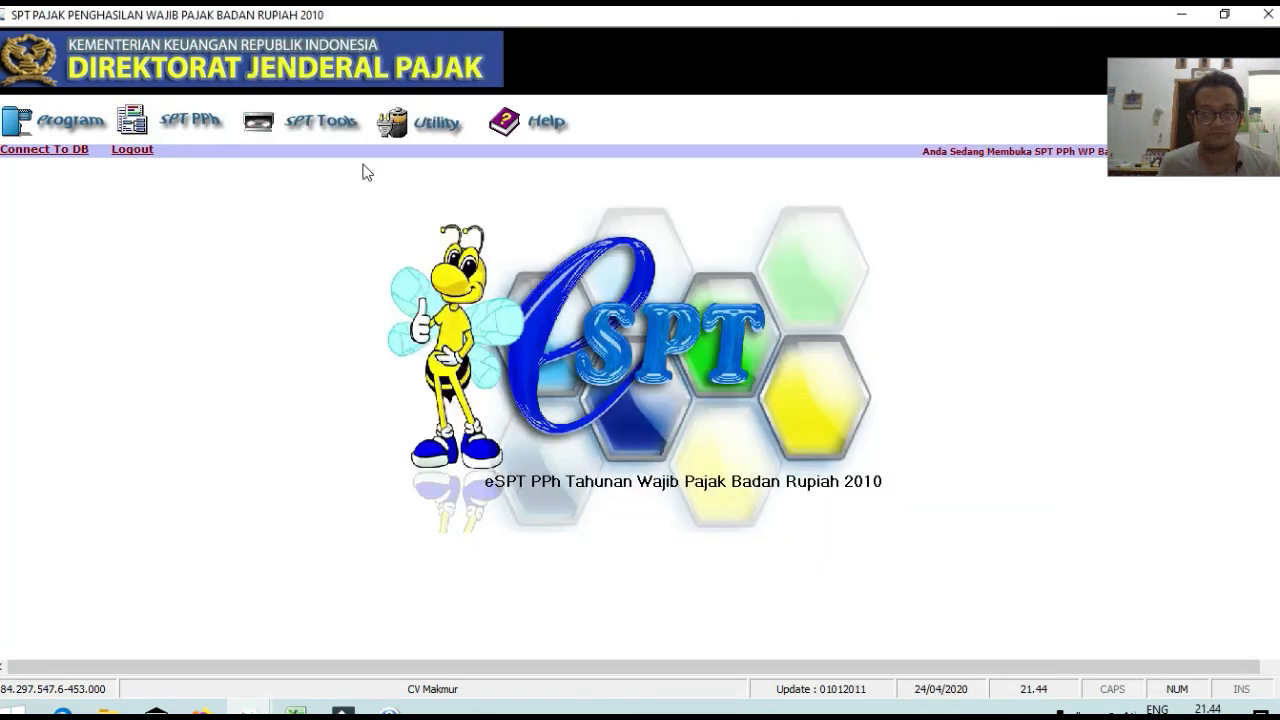
# View the domestic tax credit list in Formulir 1771-III and close the form
pyautogui.click(222, 125)
pyautogui.moveTo(220, 180)
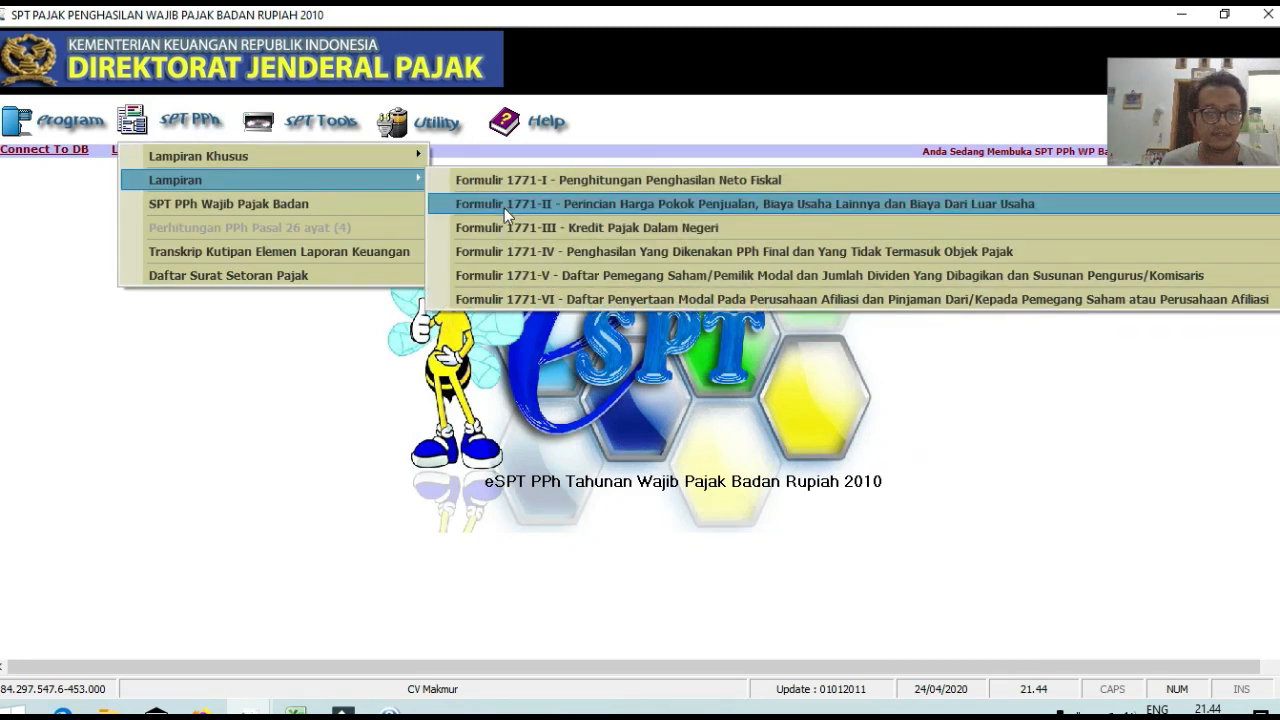
pyautogui.click(554, 226)
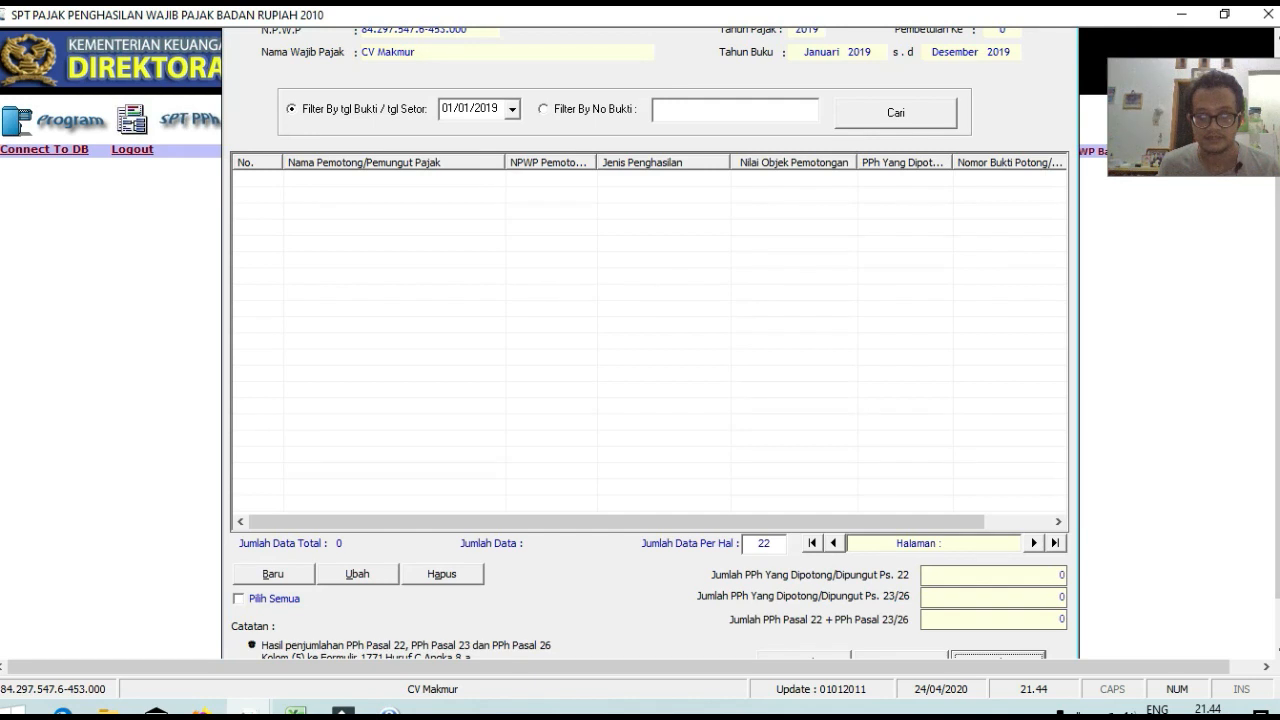
pyautogui.moveTo(1277, 500); pyautogui.dragTo(1277, 552)
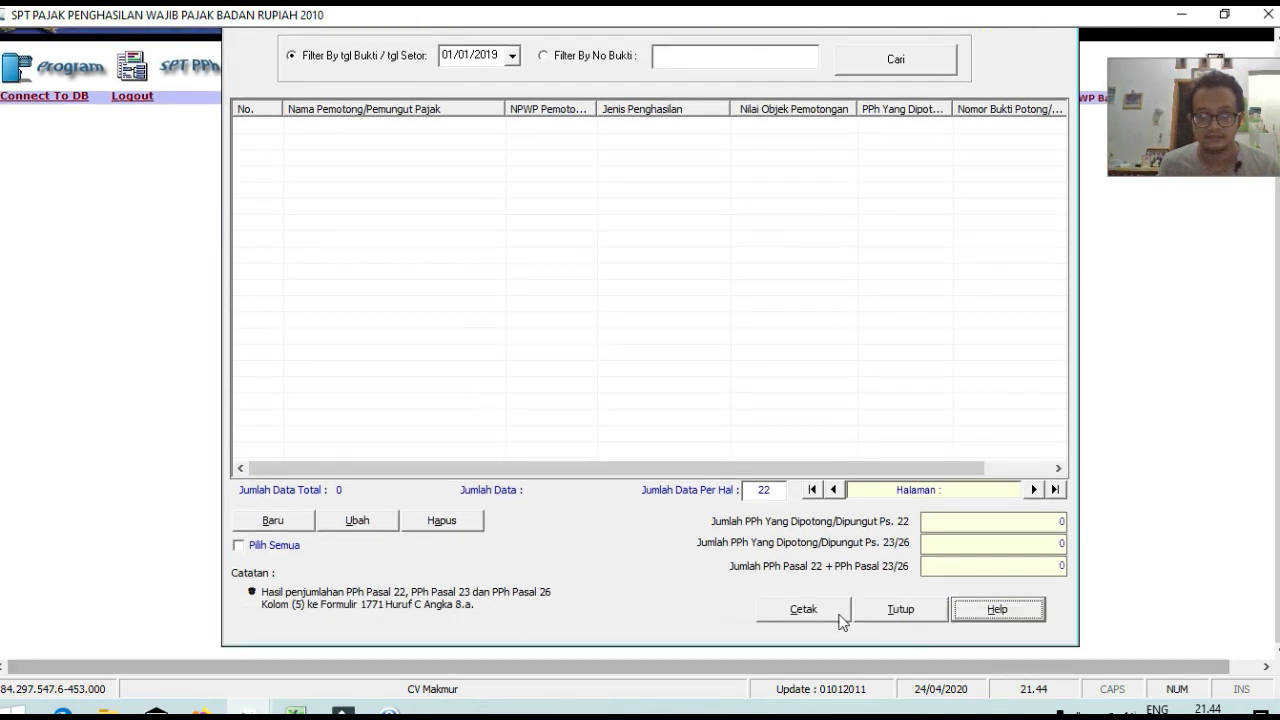
pyautogui.click(905, 612)
# Open Formulir 1771-II for the cost breakdown and close the leftover Formulir 1771-IV print preview
pyautogui.click(187, 72)
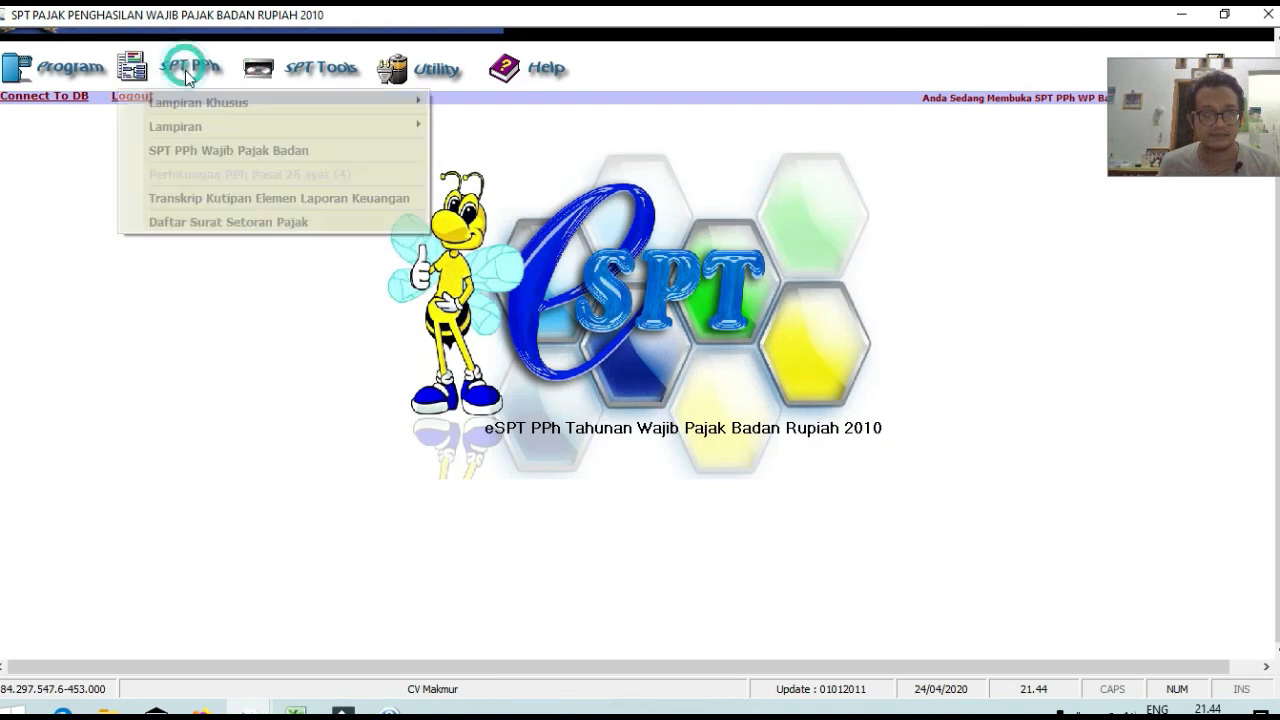
pyautogui.moveTo(188, 128)
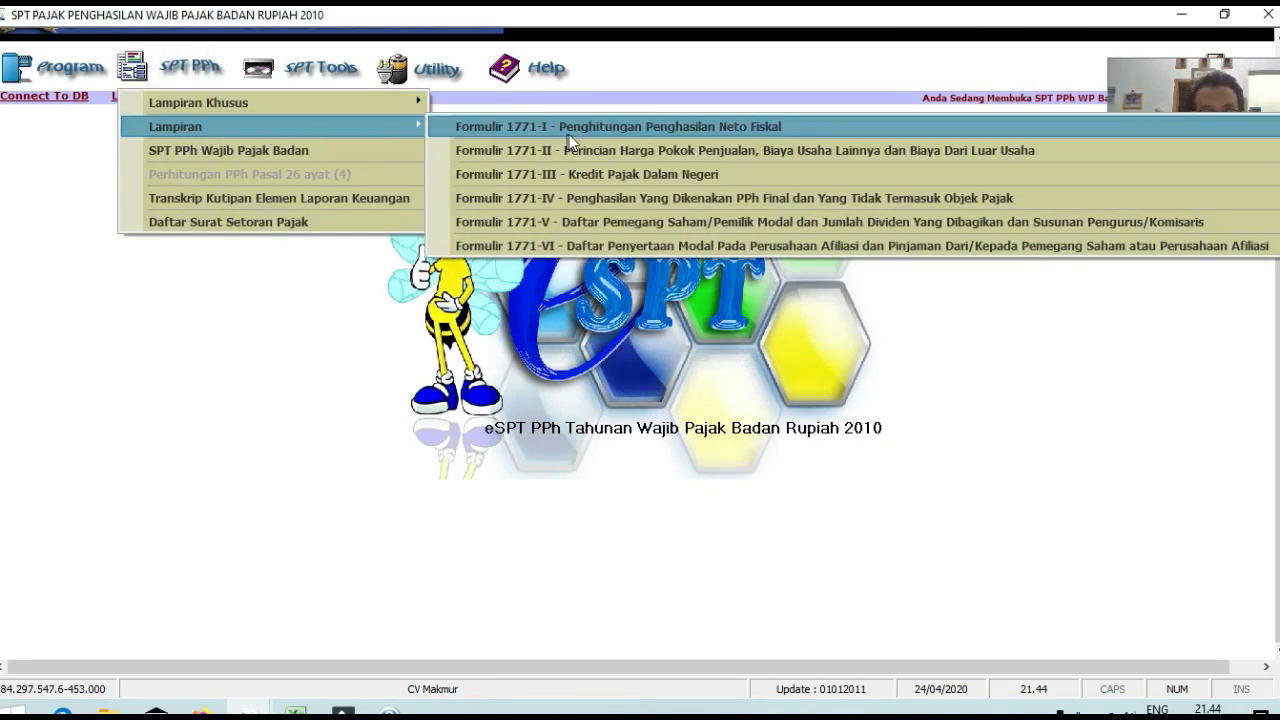
pyautogui.click(597, 150)
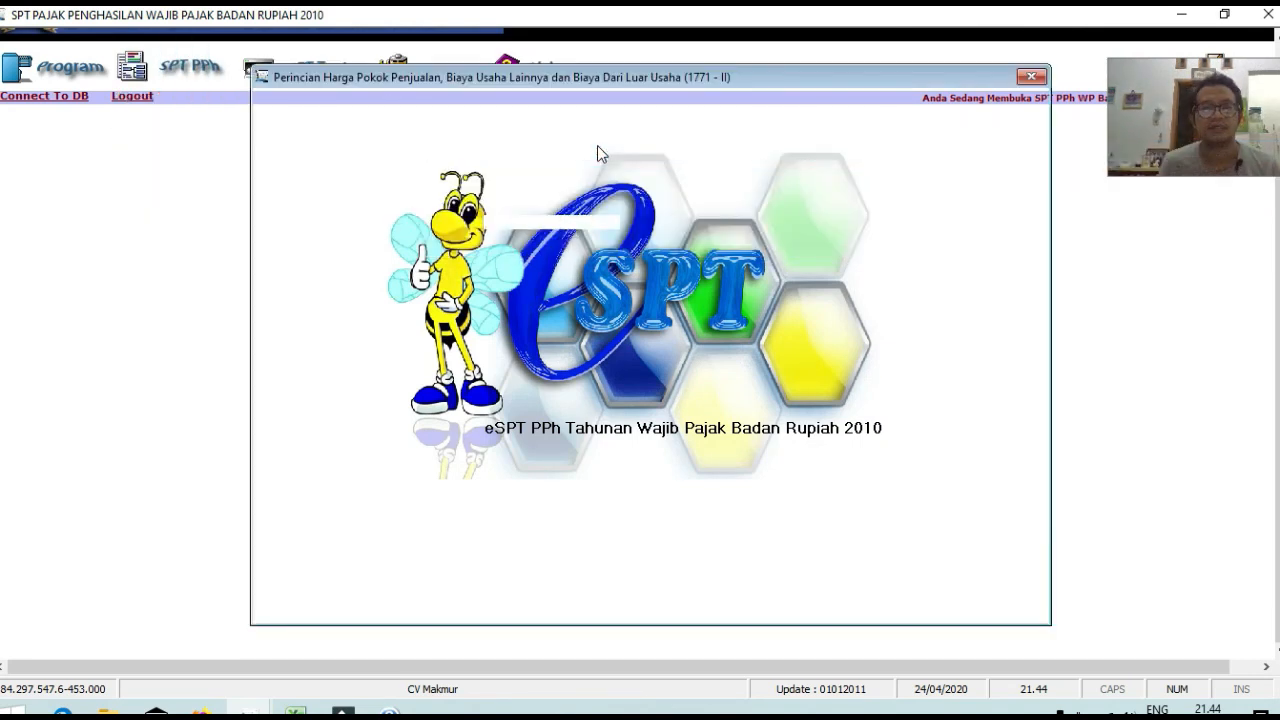
pyautogui.click(587, 254)
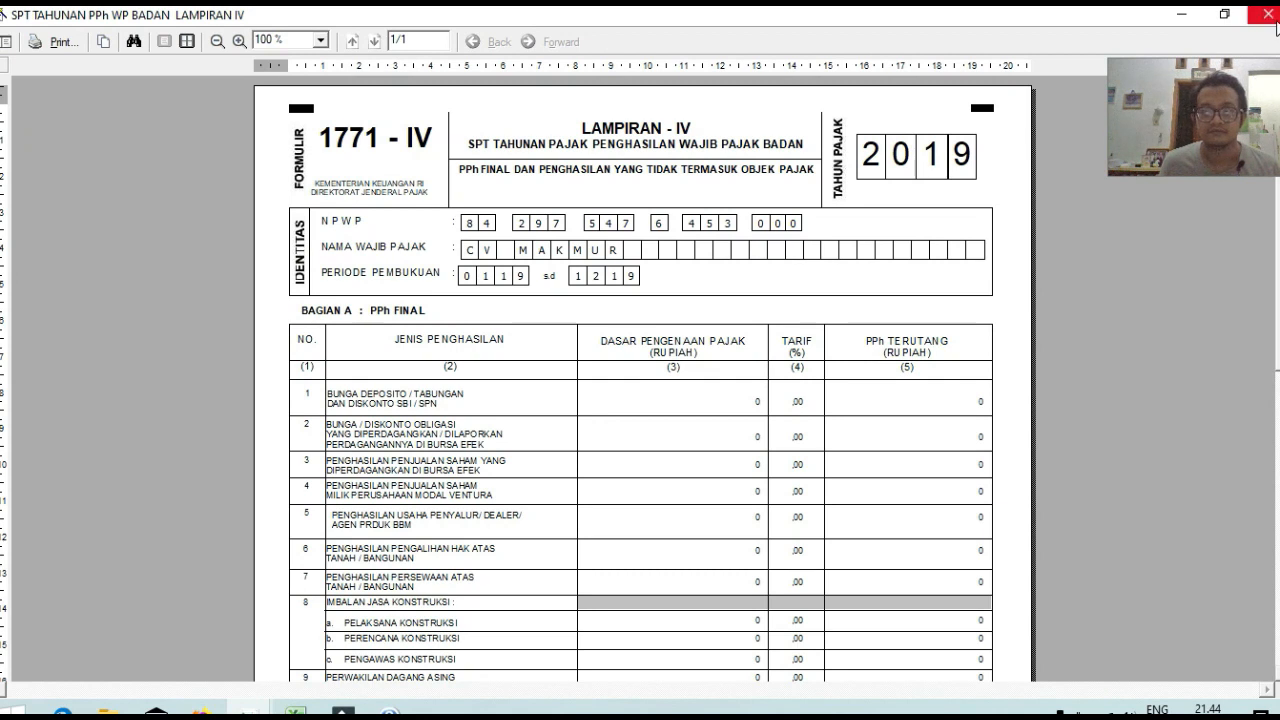
pyautogui.click(1268, 14)
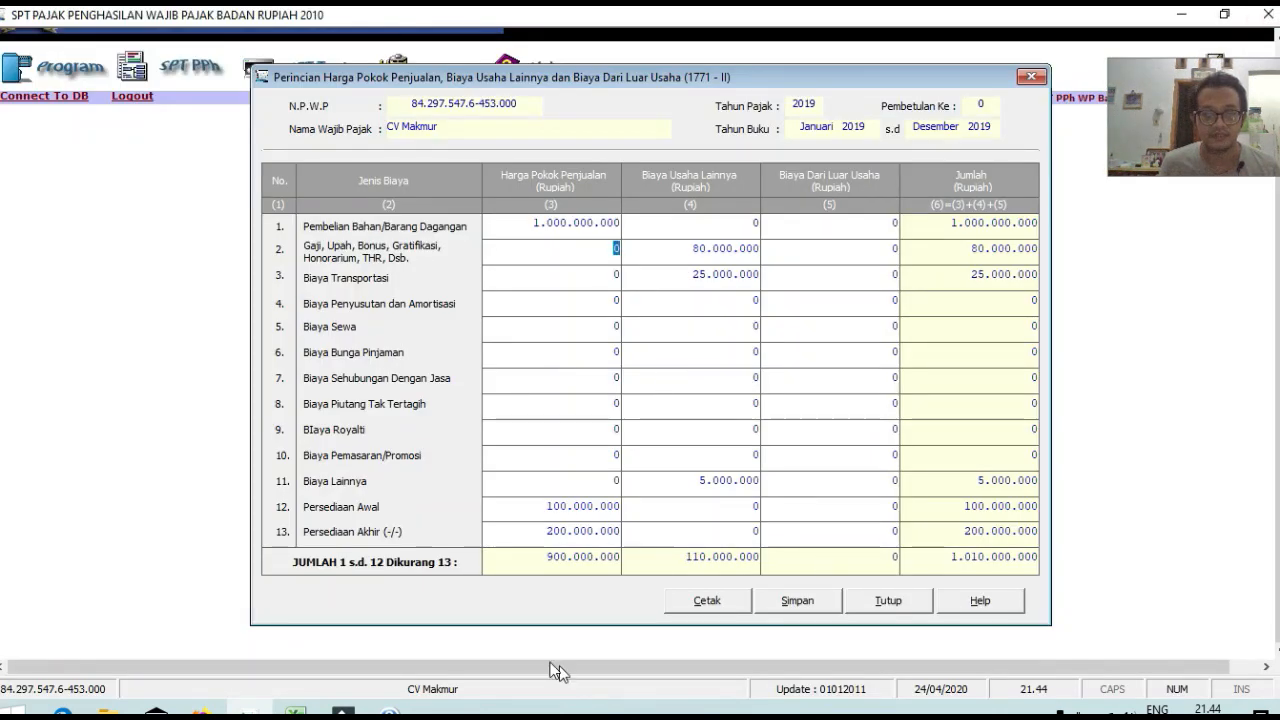
# Switch to Excel and compare the RL FISCAL sheet's Harga Pokok Penjualan section with the layout of Formulir 1771-II
pyautogui.click(296, 713)
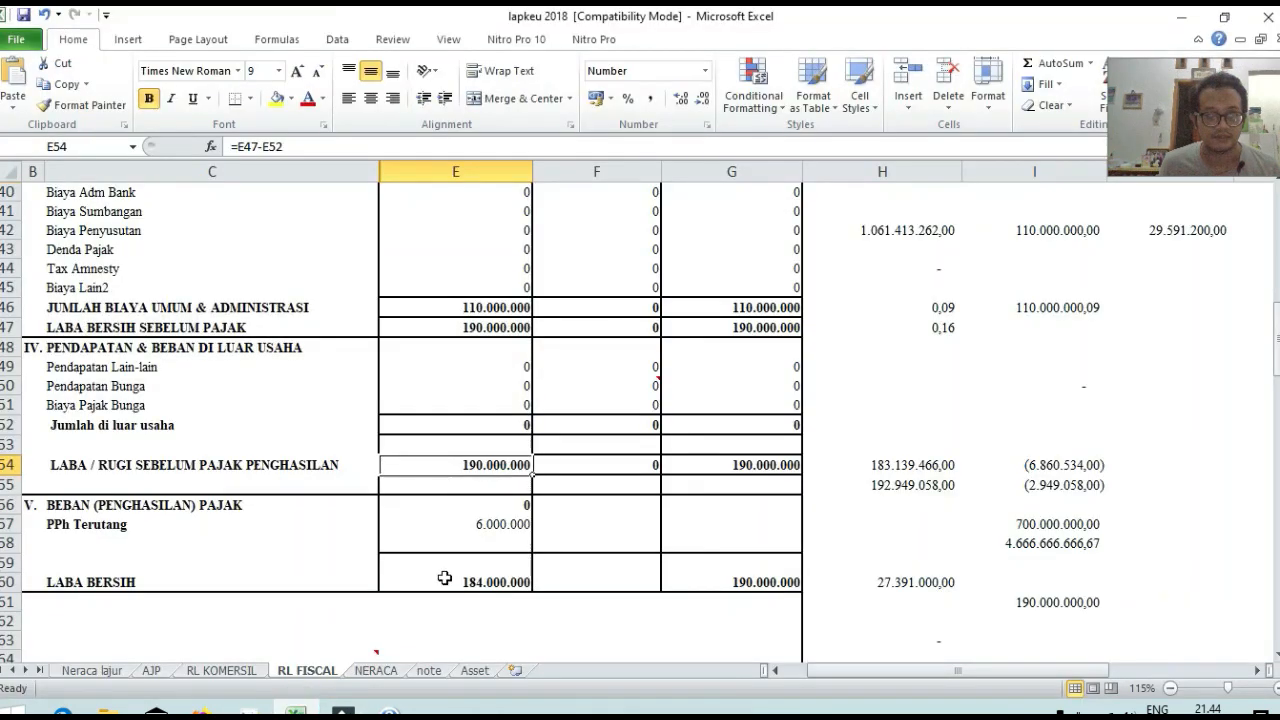
pyautogui.scroll(9, 446, 571)
pyautogui.scroll(3, 446, 571)
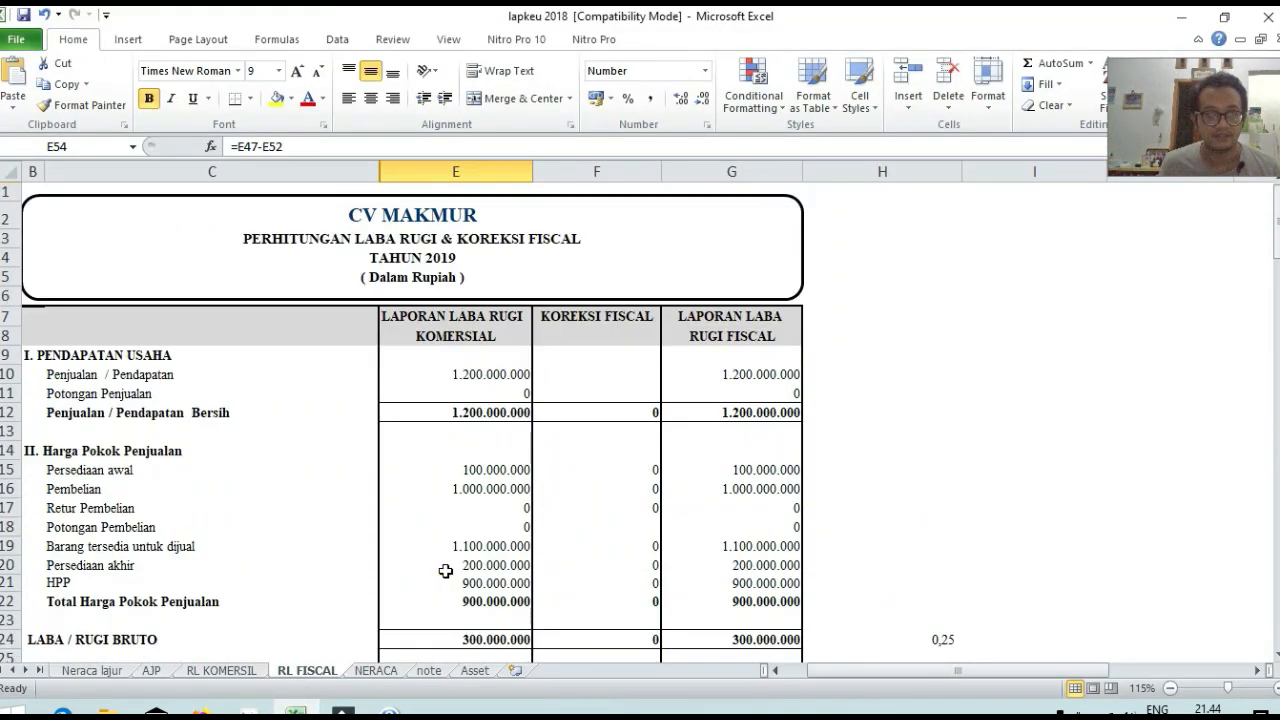
pyautogui.scroll(-1, 447, 575)
pyautogui.hotkey('alt', 'Tab')
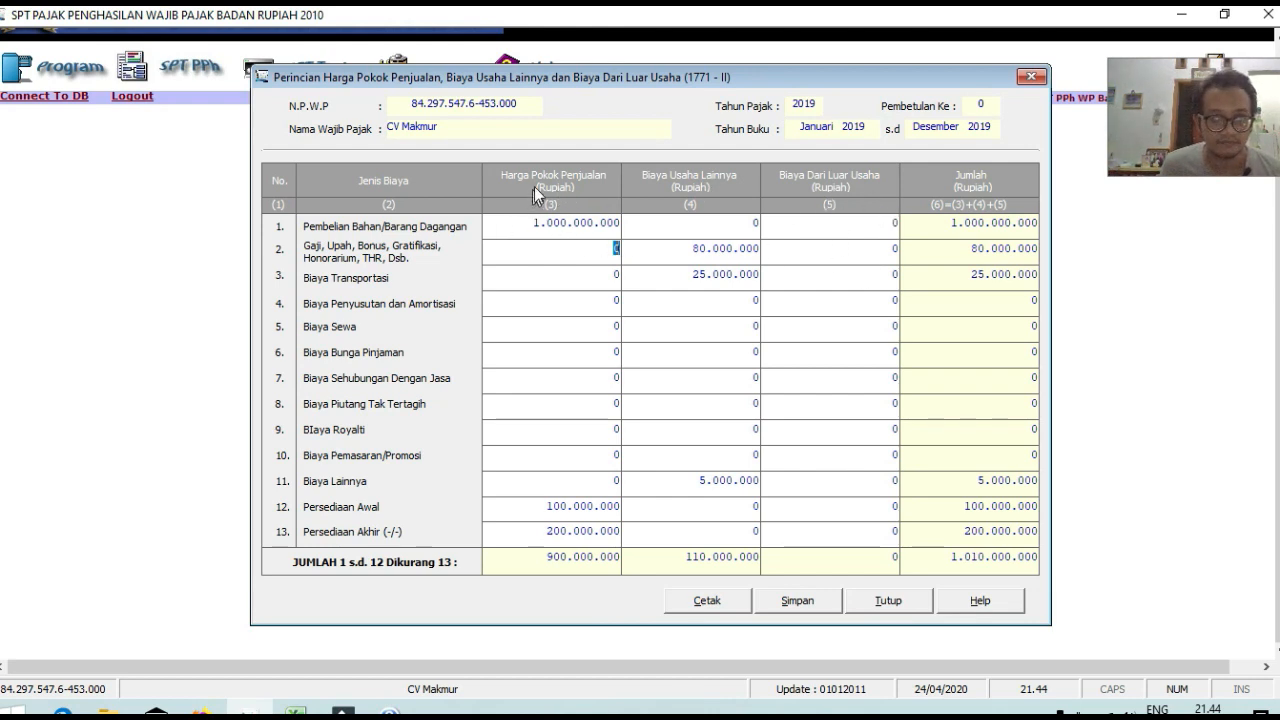
pyautogui.hotkey('alt', 'Tab')
pyautogui.scroll(-1, 399, 384)
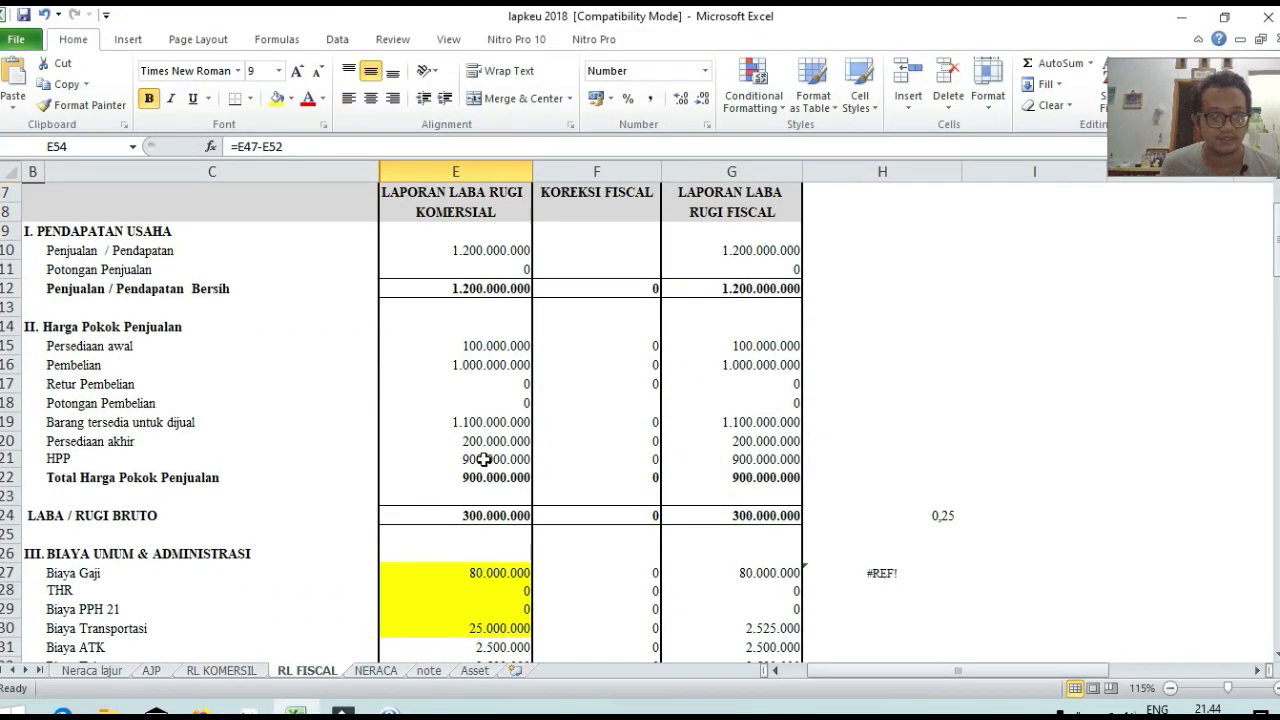
pyautogui.hotkey('alt', 'Tab')
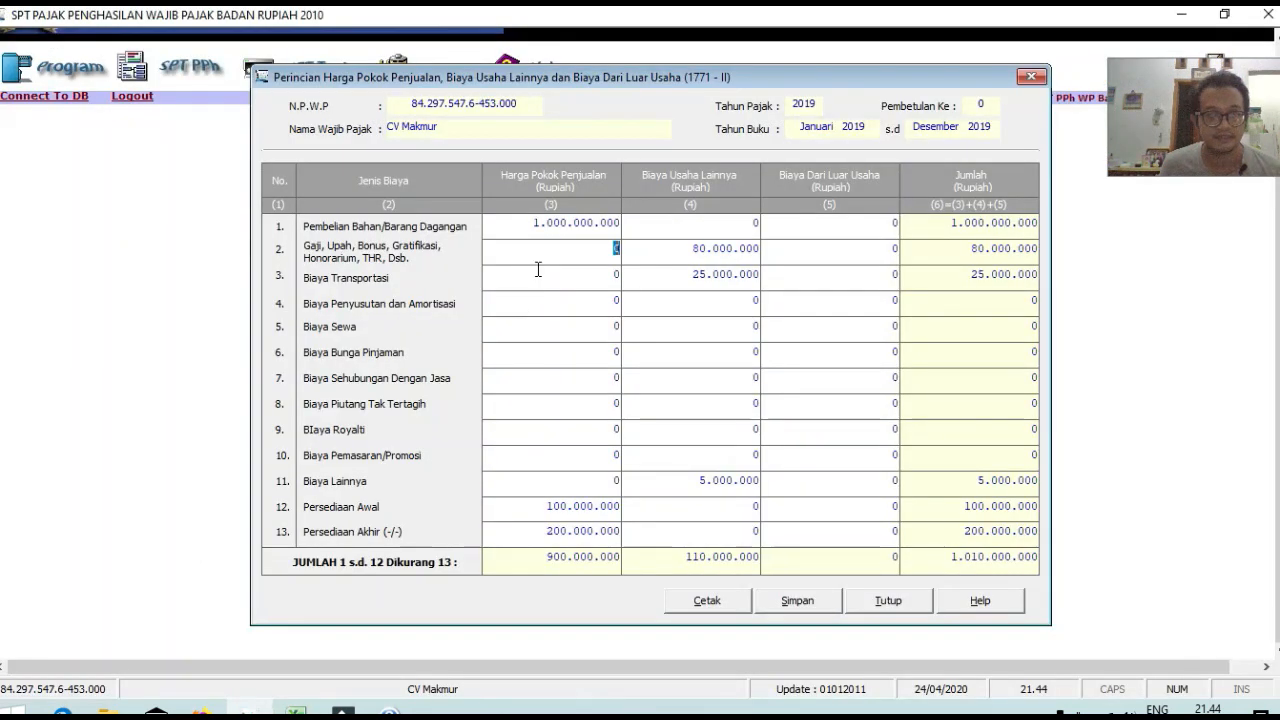
# Compare the Pembelian Bahan/Barang Dagangan amount in Formulir 1771-II with the Pembelian cell in the RL FISCAL sheet
pyautogui.click(522, 223)
pyautogui.hotkey('alt', 'Tab')
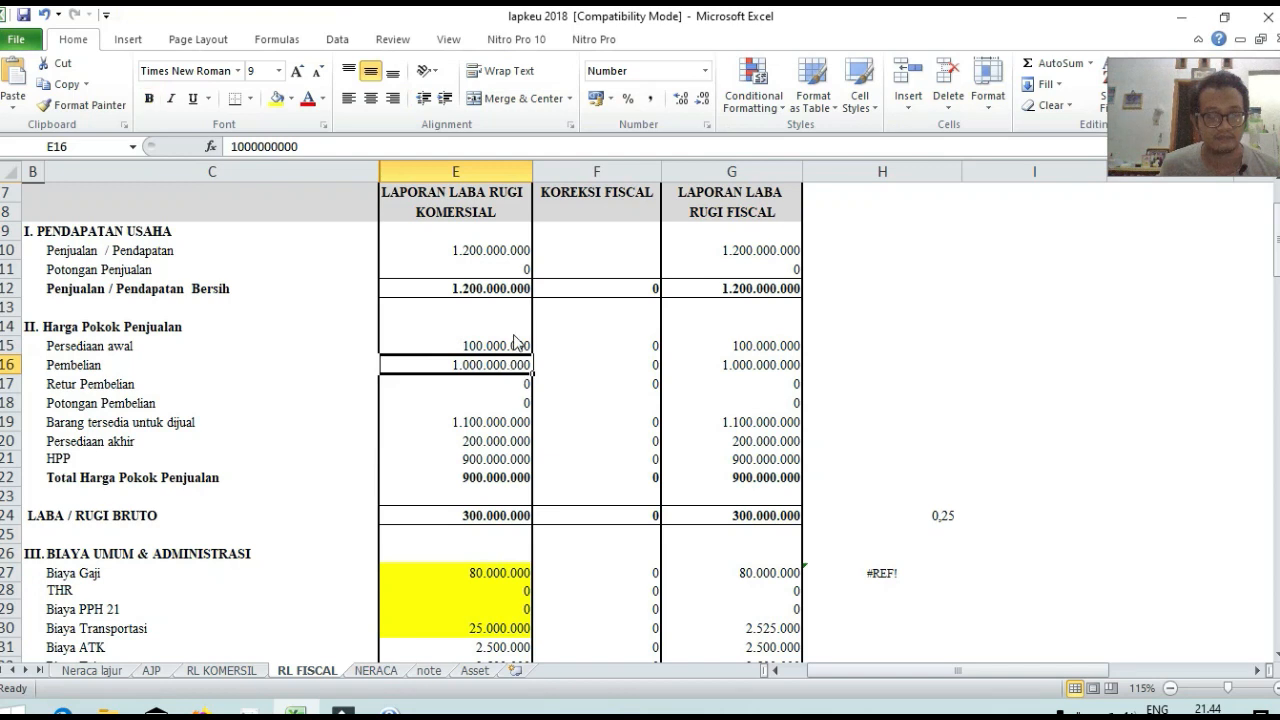
pyautogui.hotkey('alt', 'Tab')
pyautogui.click(530, 223)
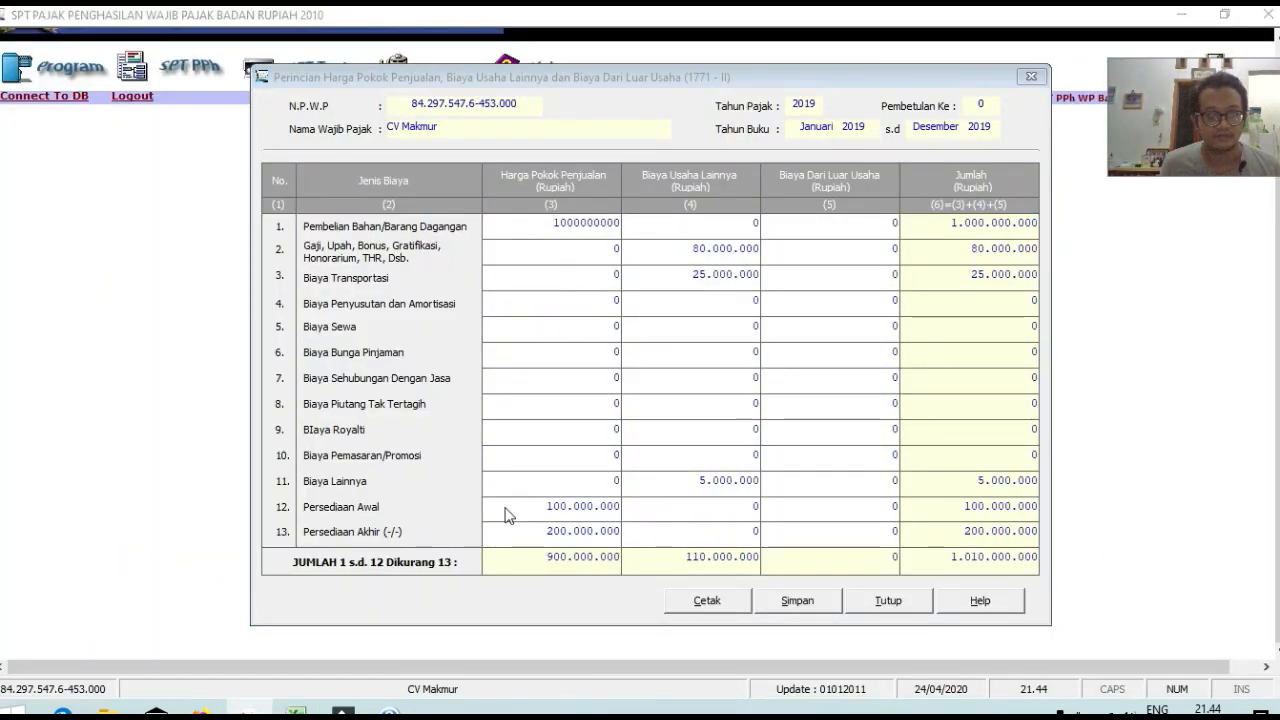
# Compare Persediaan awal and Persediaan akhir in the RL FISCAL sheet with items 12 and 13 of Formulir 1771-II
pyautogui.hotkey('alt', 'Tab')
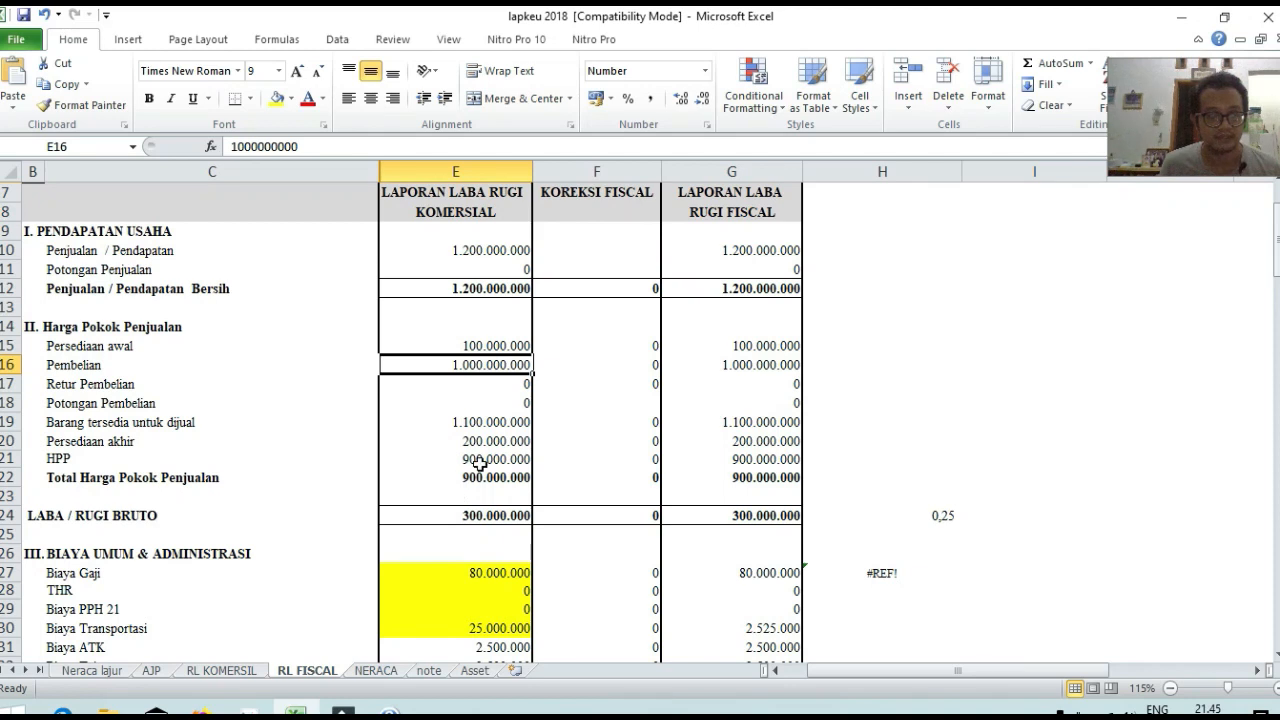
pyautogui.click(152, 445)
pyautogui.click(473, 441)
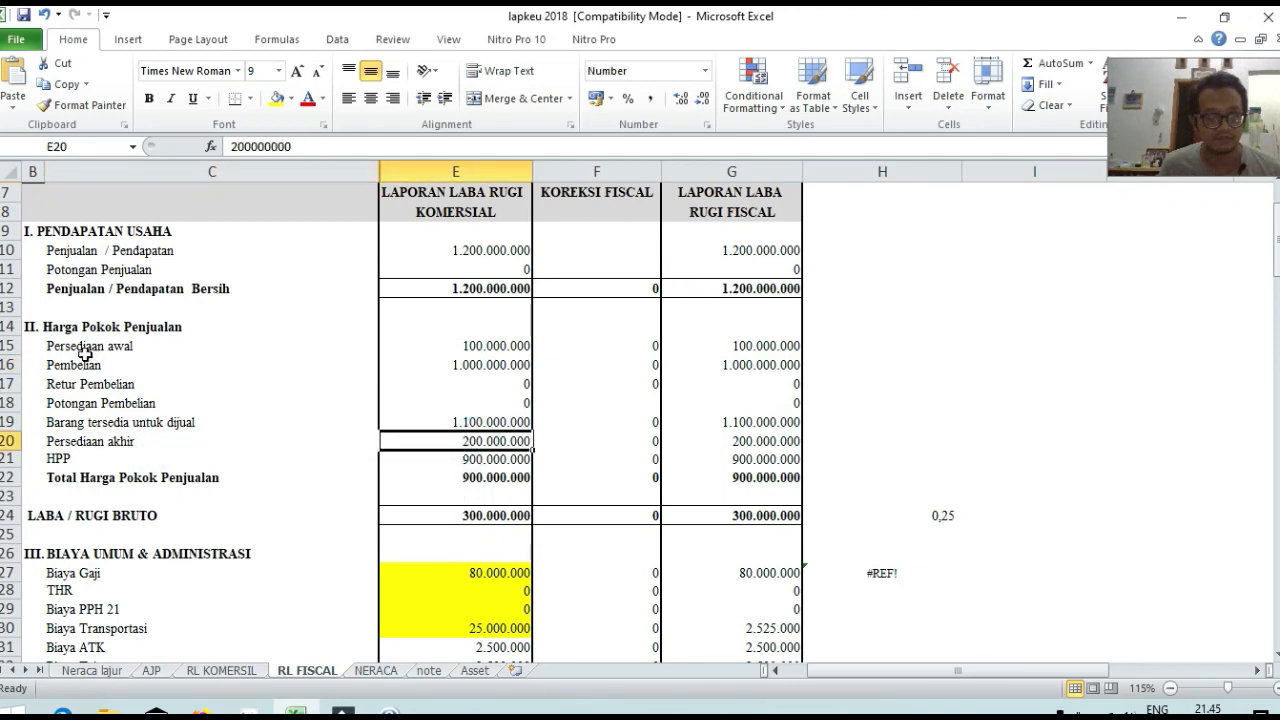
pyautogui.click(500, 349)
pyautogui.hotkey('alt', 'Tab')
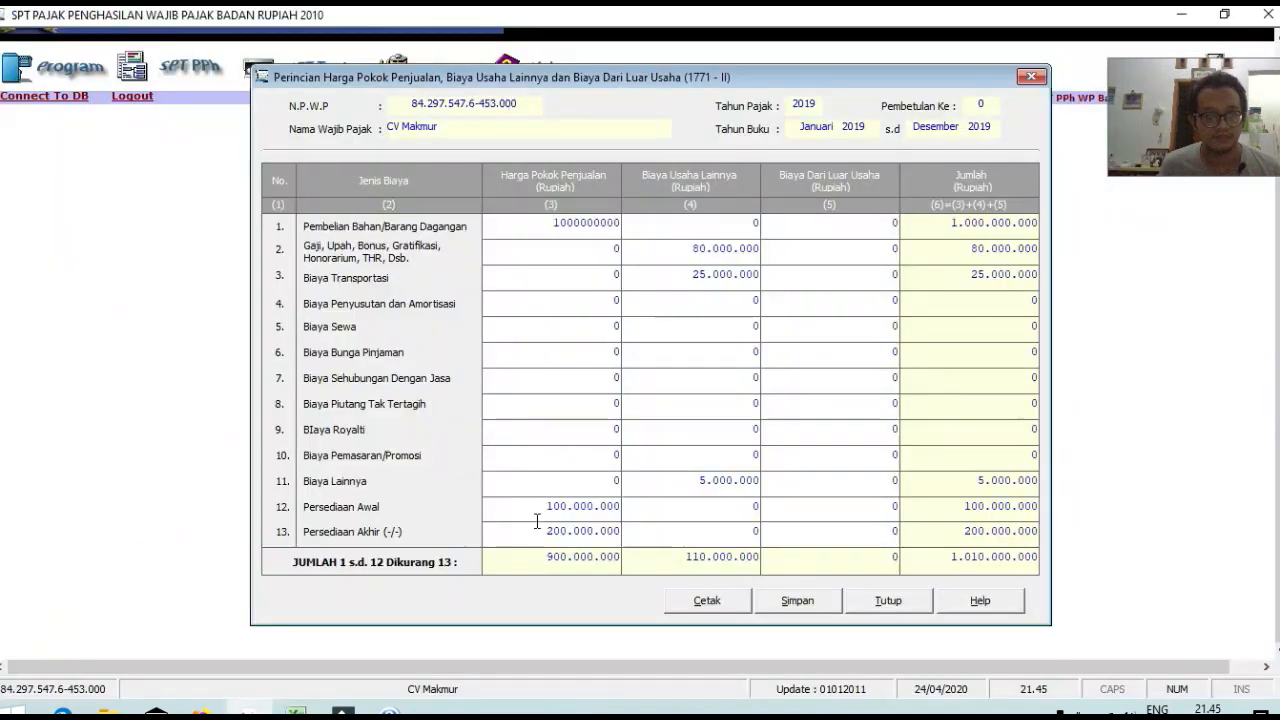
pyautogui.click(540, 510)
pyautogui.click(538, 531)
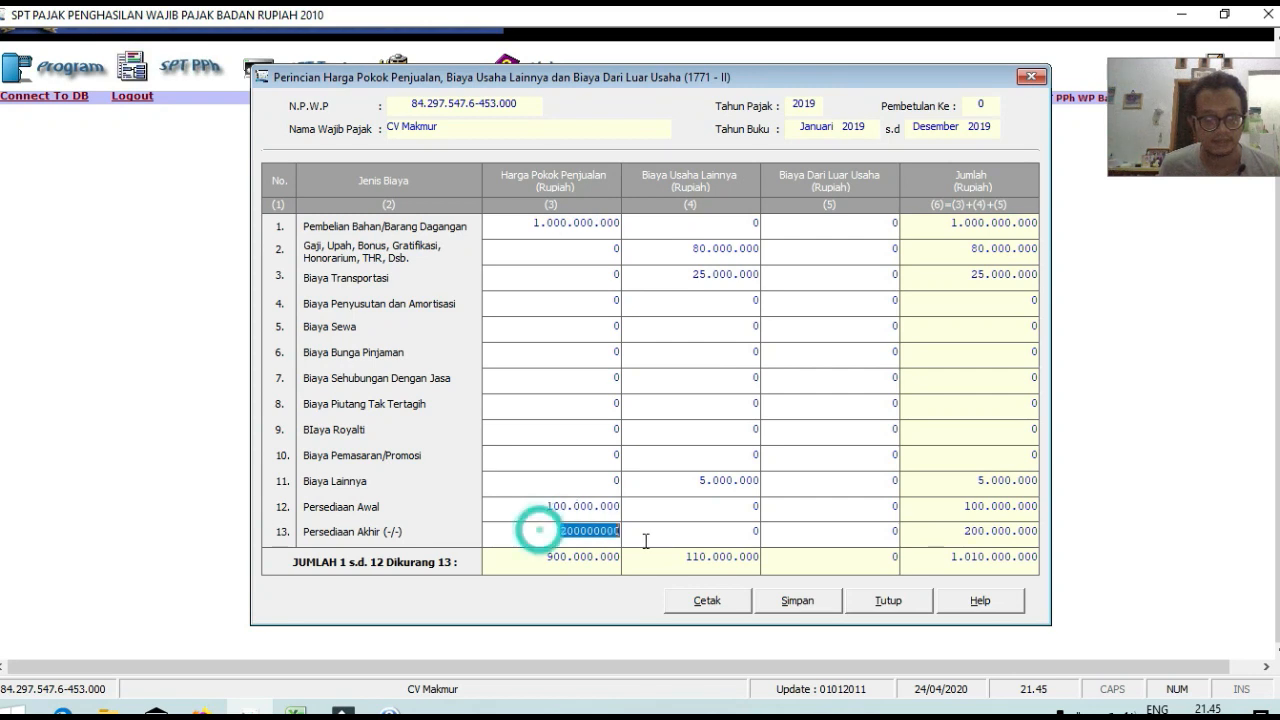
# Compare the Harga Pokok Penjualan total in Formulir 1771-II with the Excel cost of goods sold total, inspecting the HPP formula
pyautogui.click(569, 559)
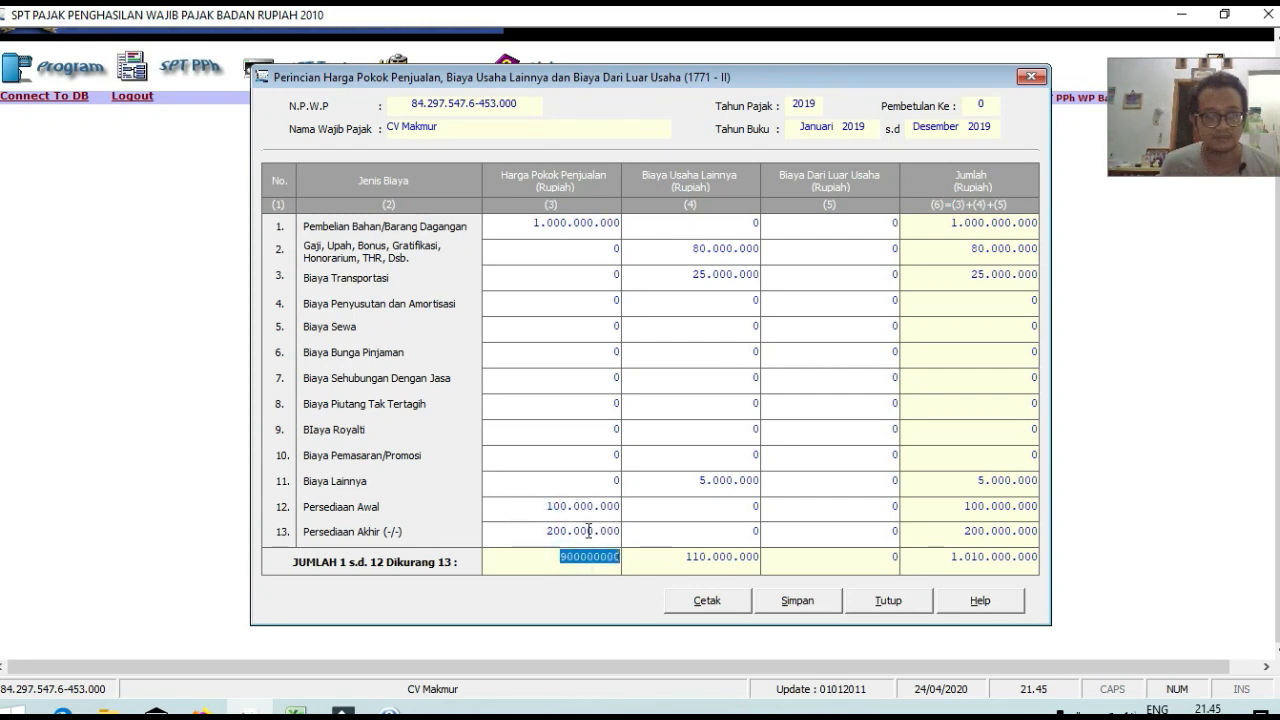
pyautogui.click(570, 440)
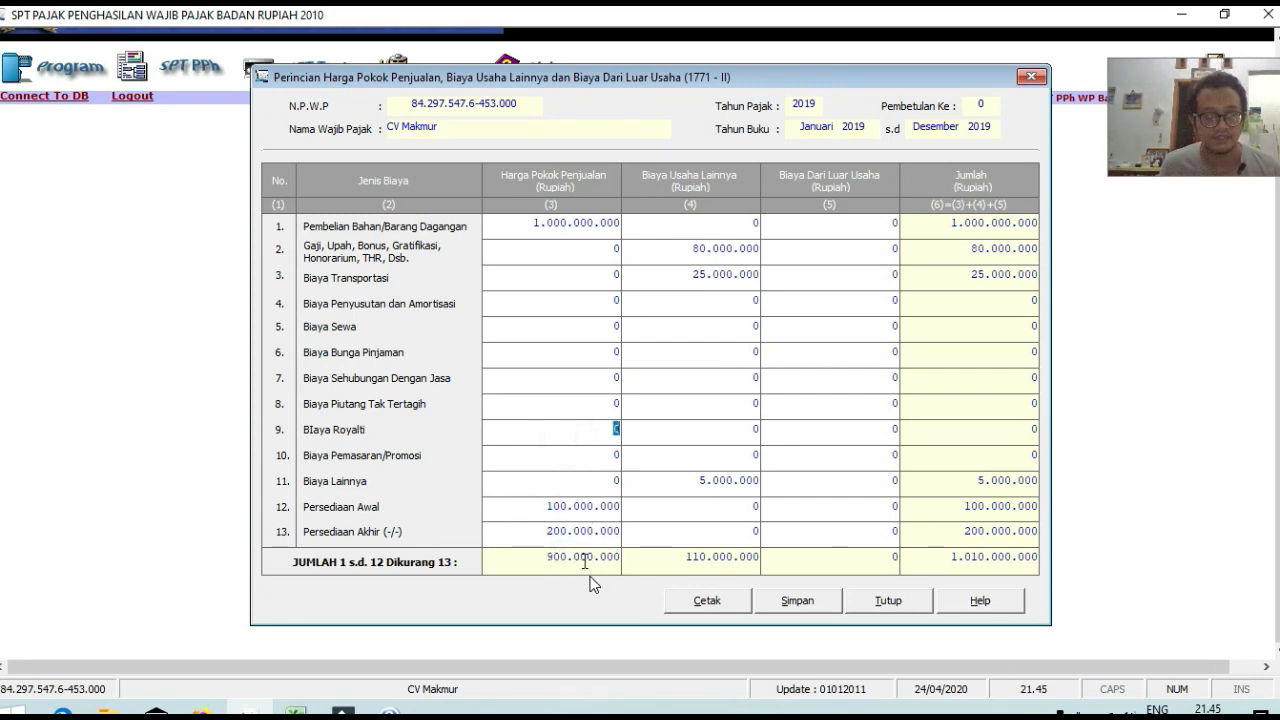
pyautogui.hotkey('alt', 'Tab')
pyautogui.click(476, 474)
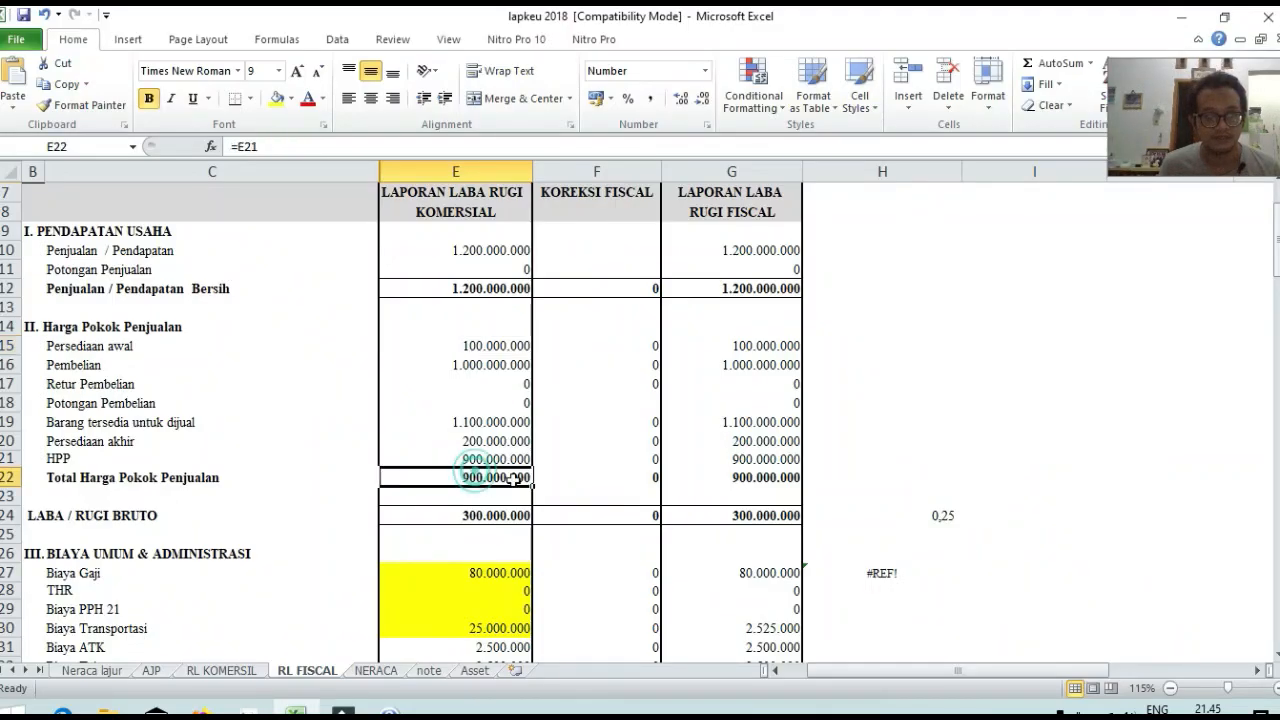
pyautogui.click(471, 457)
pyautogui.doubleClick(471, 458)
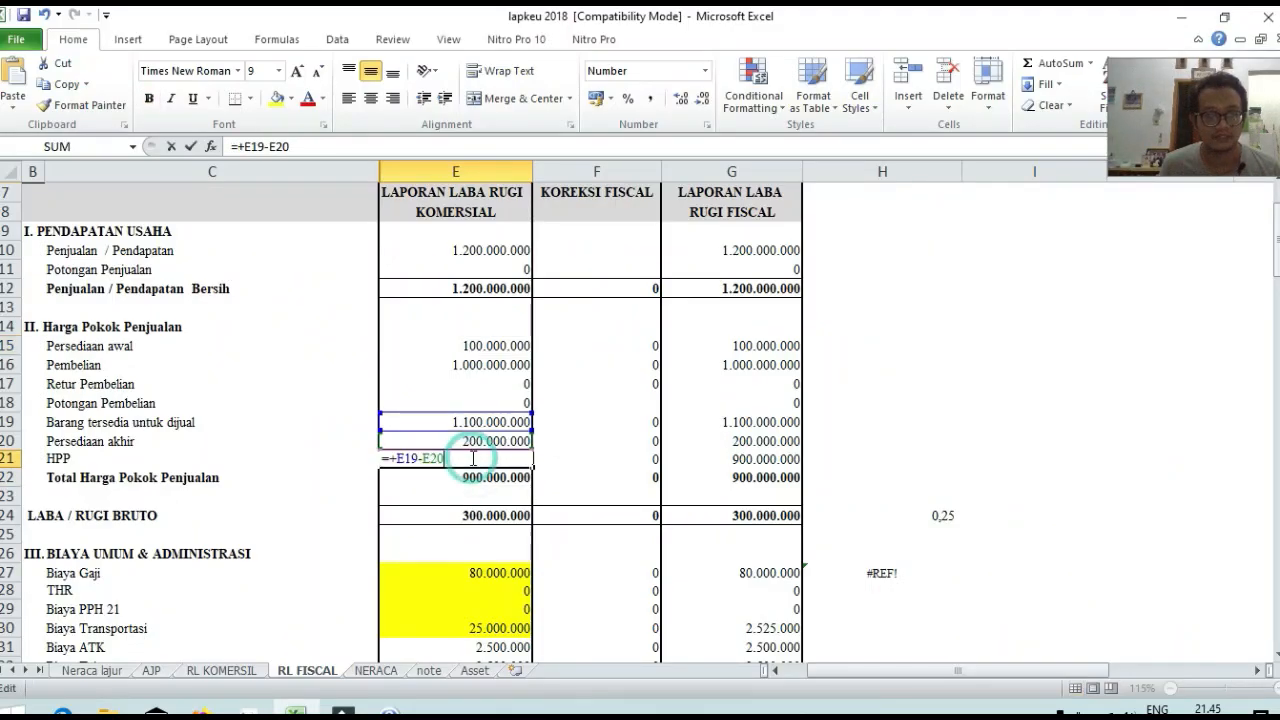
pyautogui.press('Escape')
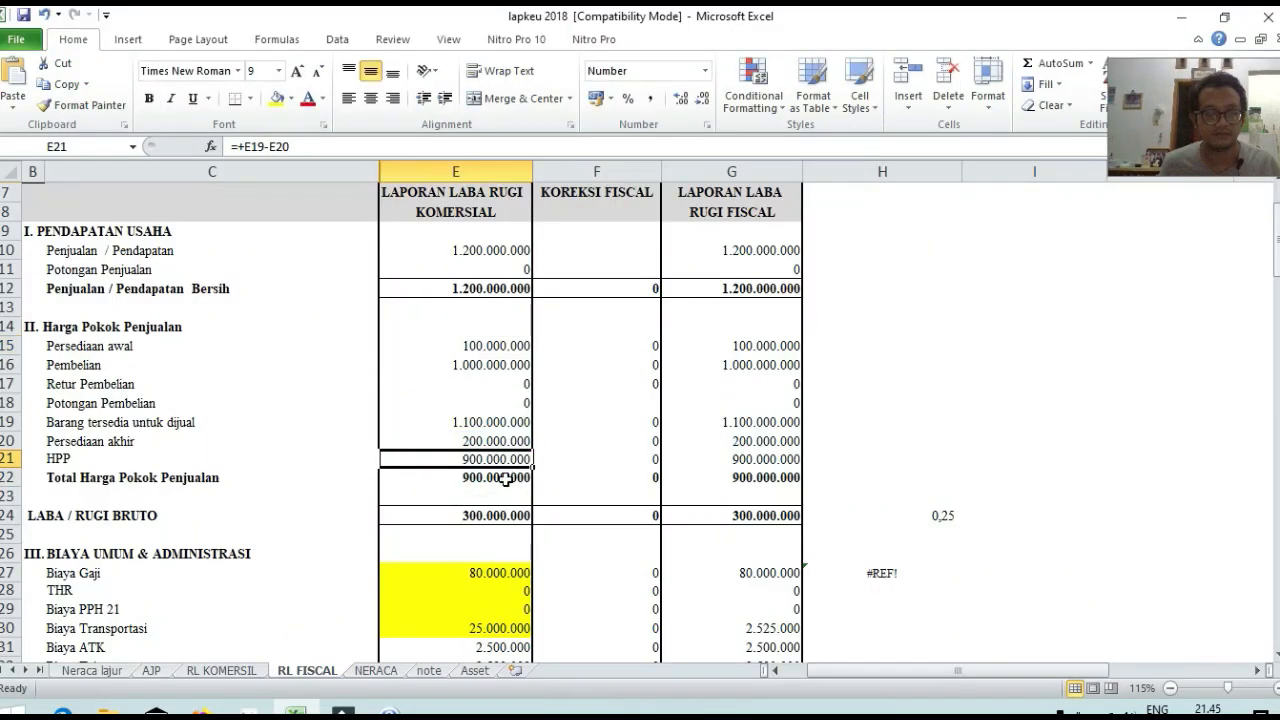
pyautogui.hotkey('alt', 'Tab')
pyautogui.hotkey('alt', 'Tab')
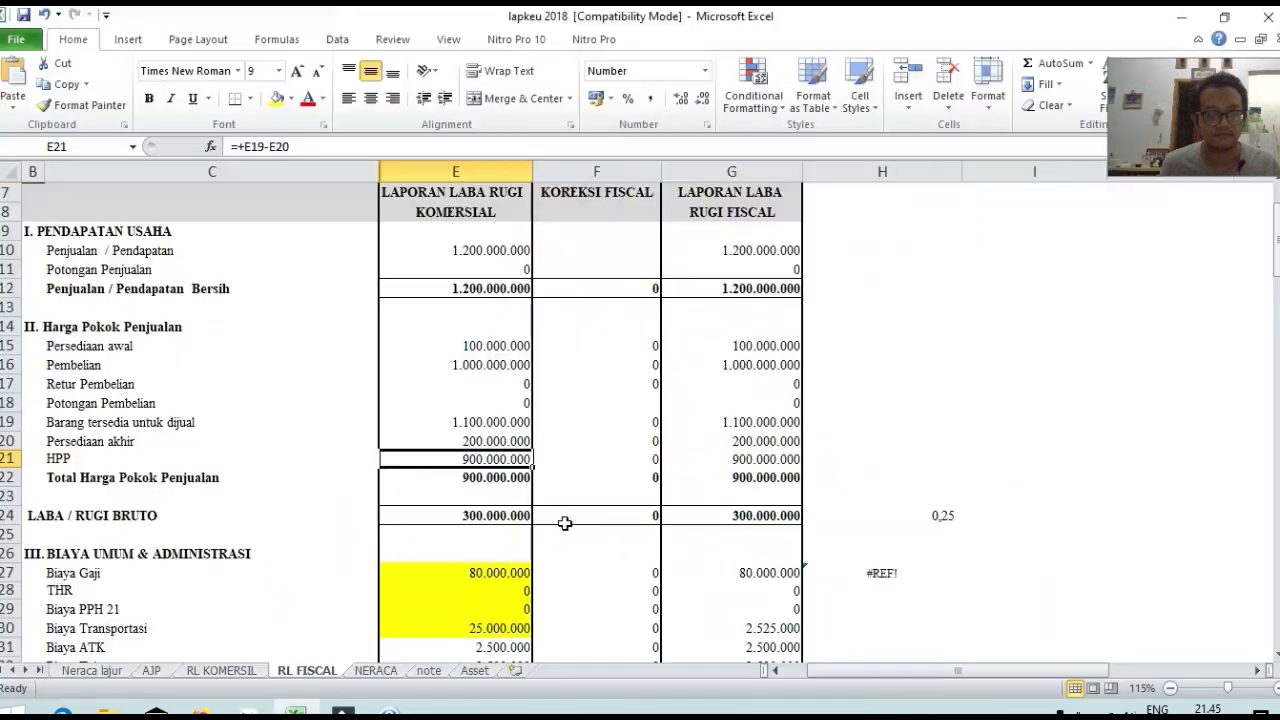
pyautogui.hotkey('alt', 'Tab')
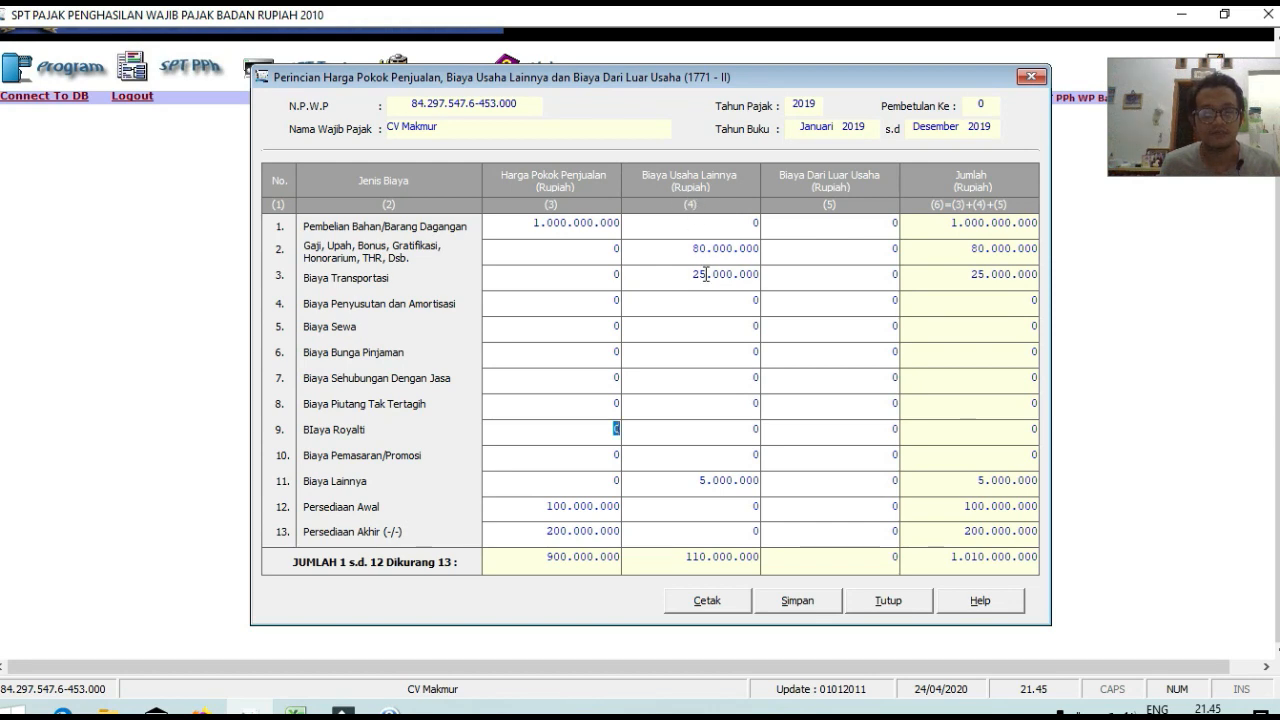
# Compare Biaya Gaji and Biaya Transportasi in the RL FISCAL sheet with the Biaya Usaha Lainnya amounts for items 2 and 3
pyautogui.hotkey('alt', 'Tab')
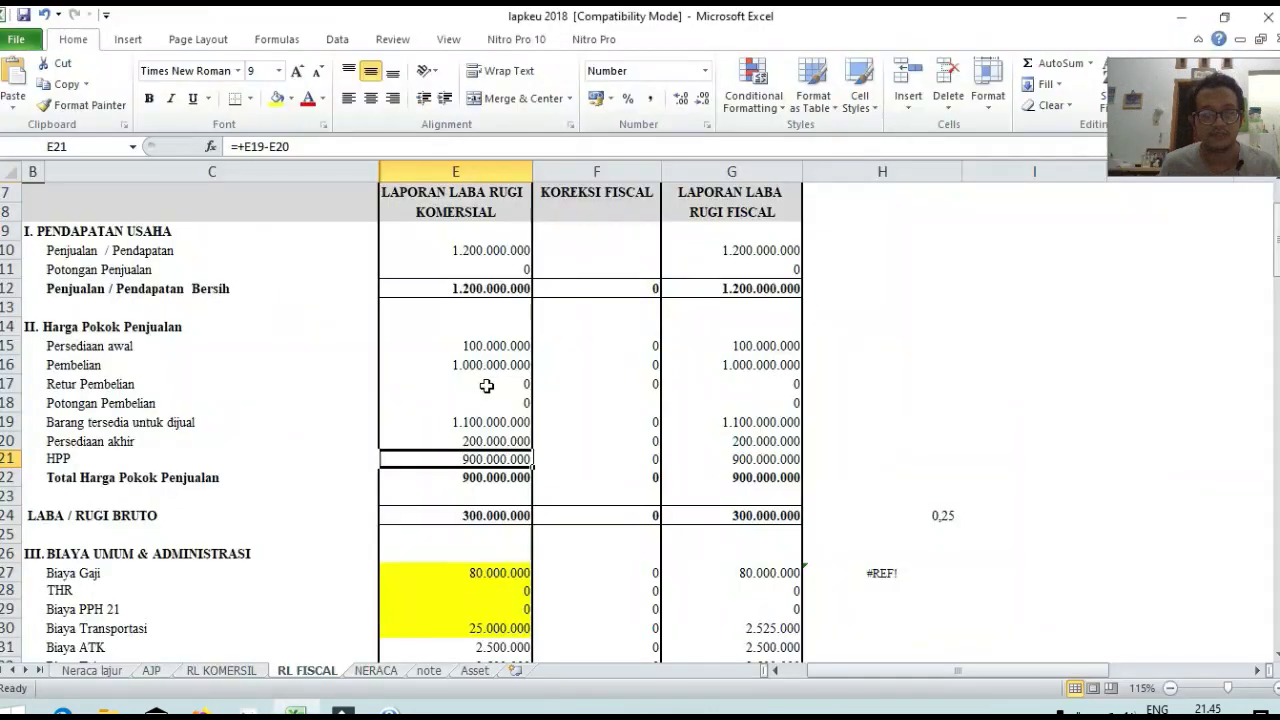
pyautogui.scroll(-3, 487, 427)
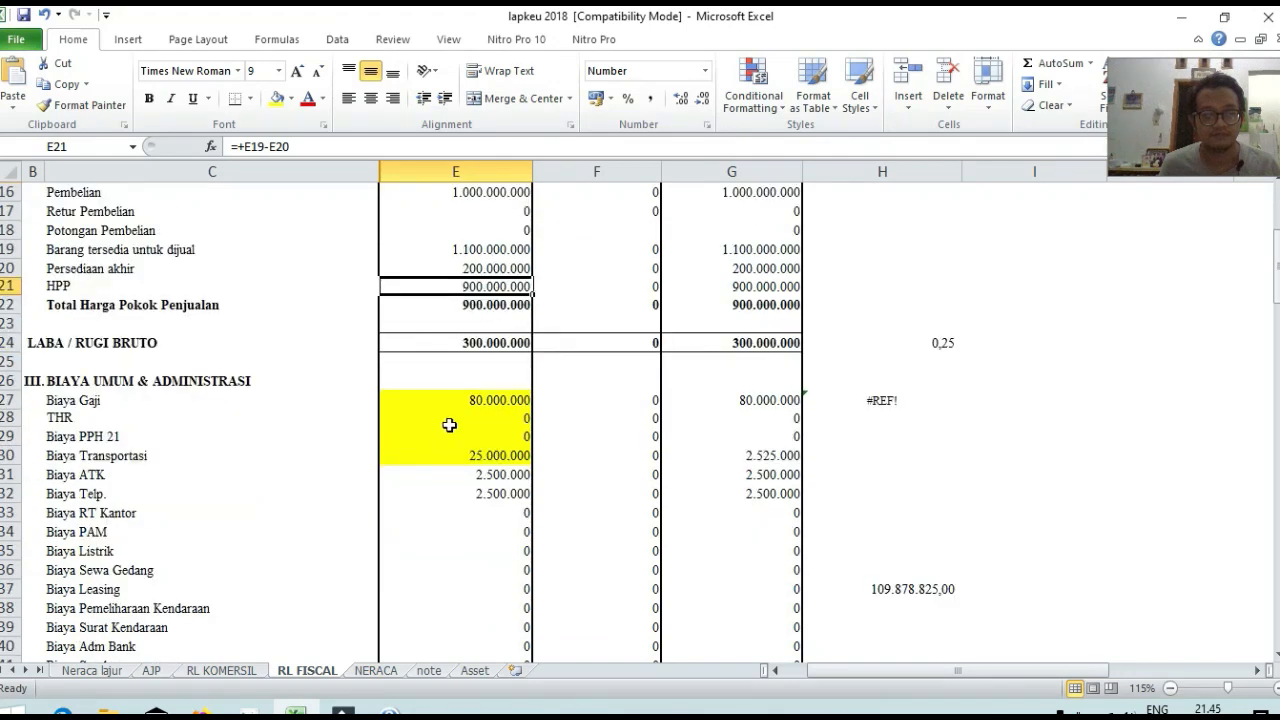
pyautogui.scroll(-1, 475, 410)
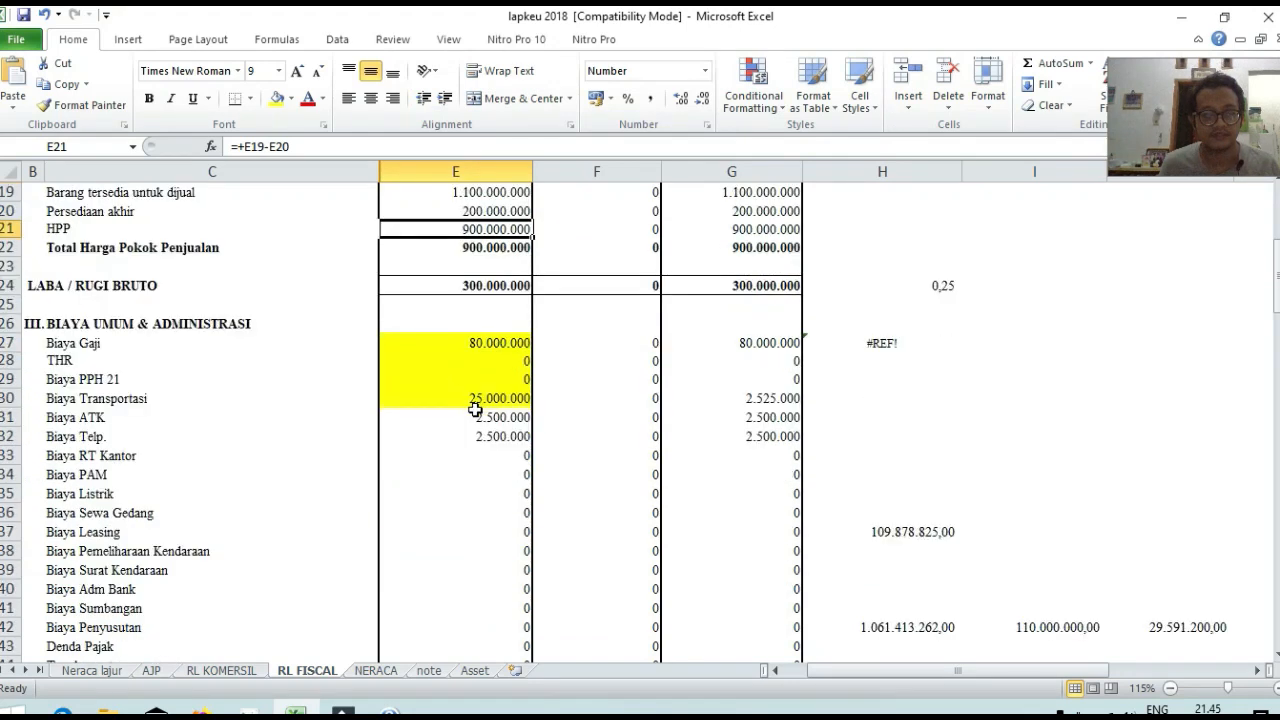
pyautogui.click(472, 346)
pyautogui.hotkey('alt', 'Tab')
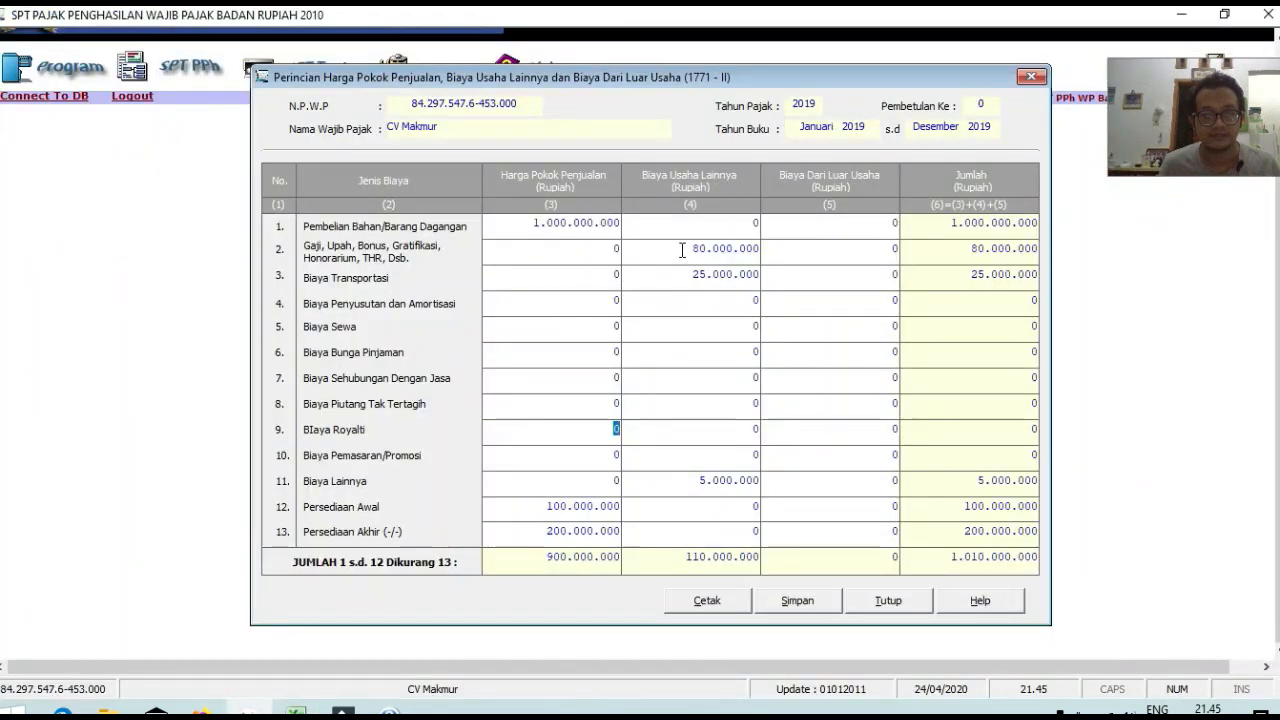
pyautogui.click(677, 249)
pyautogui.click(683, 277)
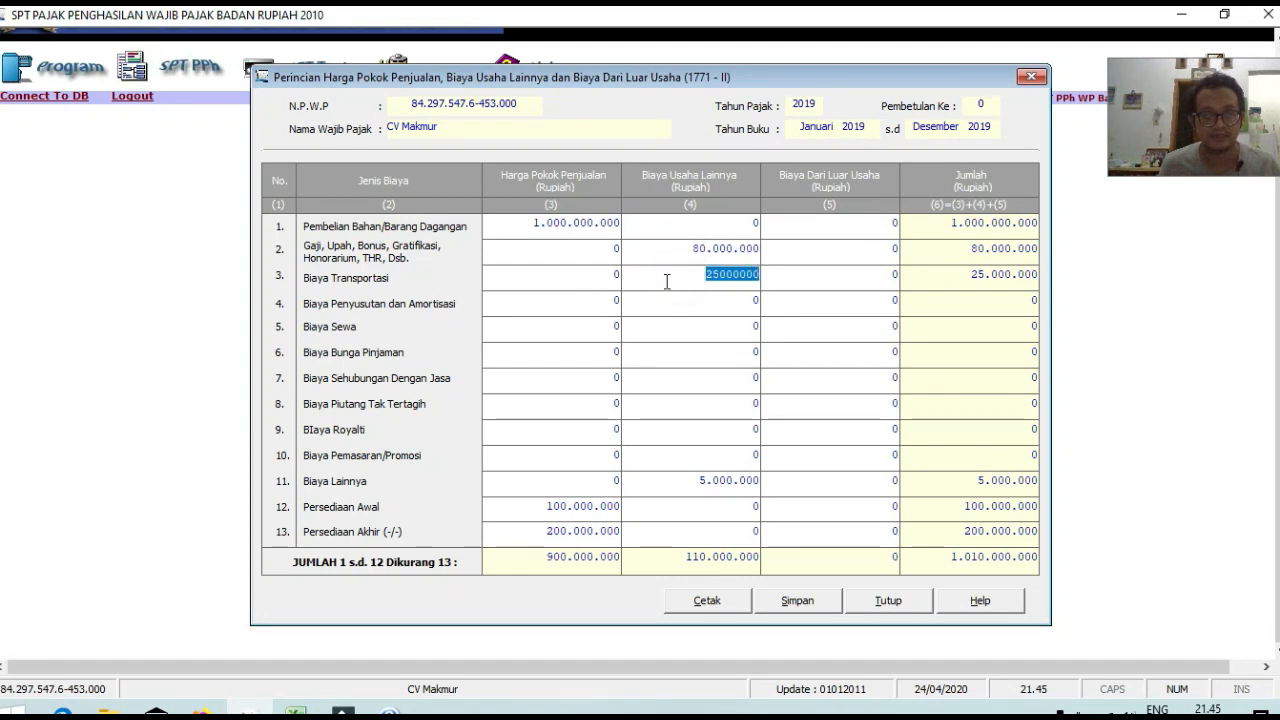
pyautogui.hotkey('alt', 'Tab')
pyautogui.click(477, 423)
pyautogui.click(495, 396)
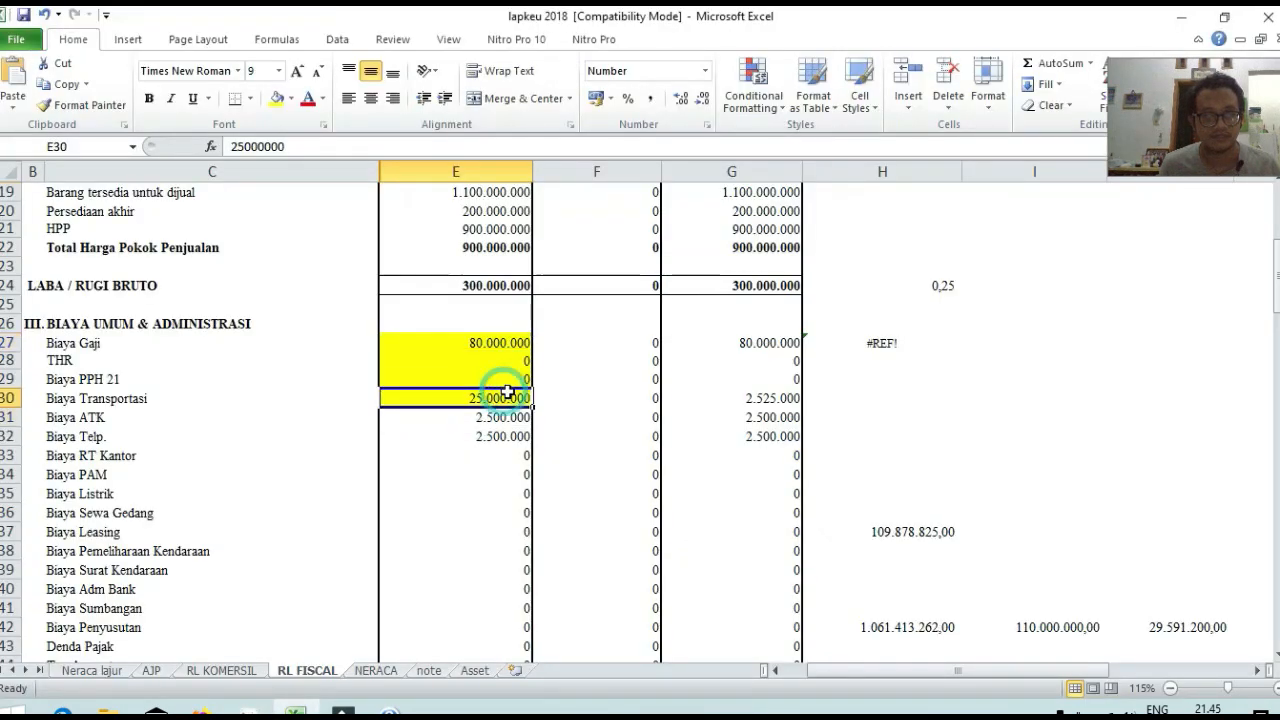
# Add up Biaya ATK and Biaya Telp. in the RL FISCAL sheet and compare them with item 11, Biaya Lainnya, in Formulir 1771-II
pyautogui.click(112, 421)
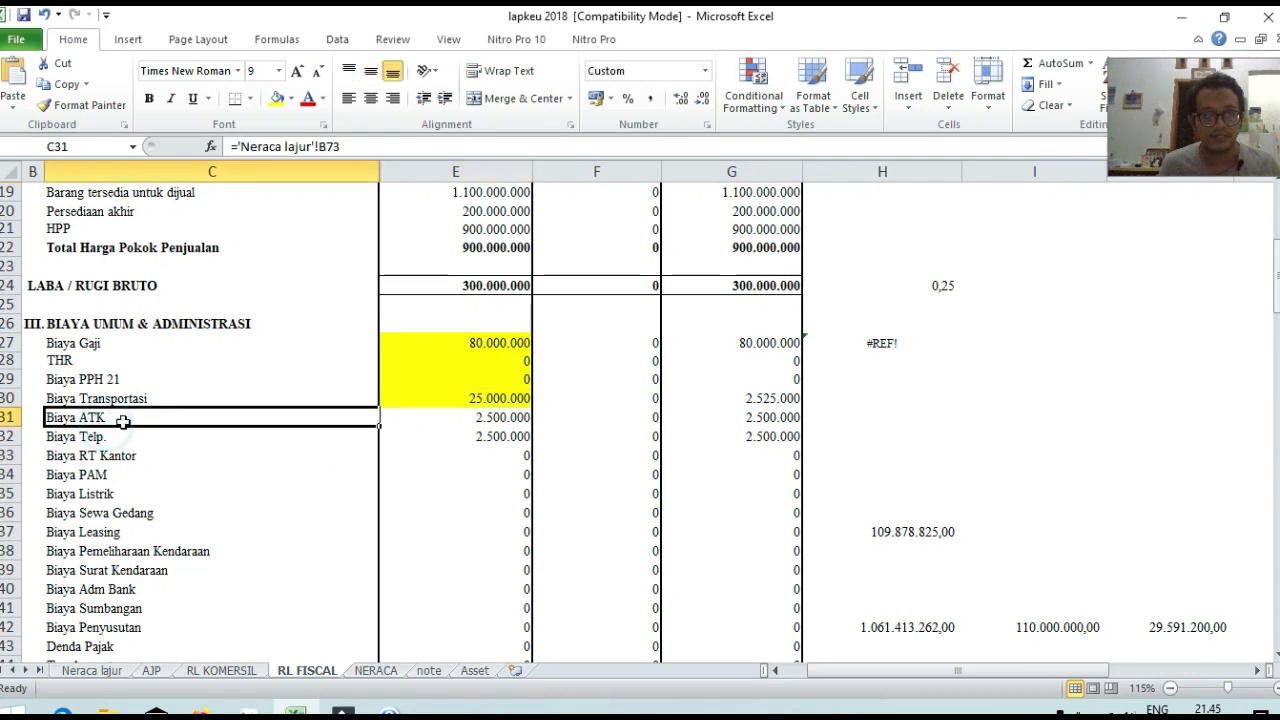
pyautogui.click(475, 418)
pyautogui.moveTo(475, 418); pyautogui.dragTo(479, 433)
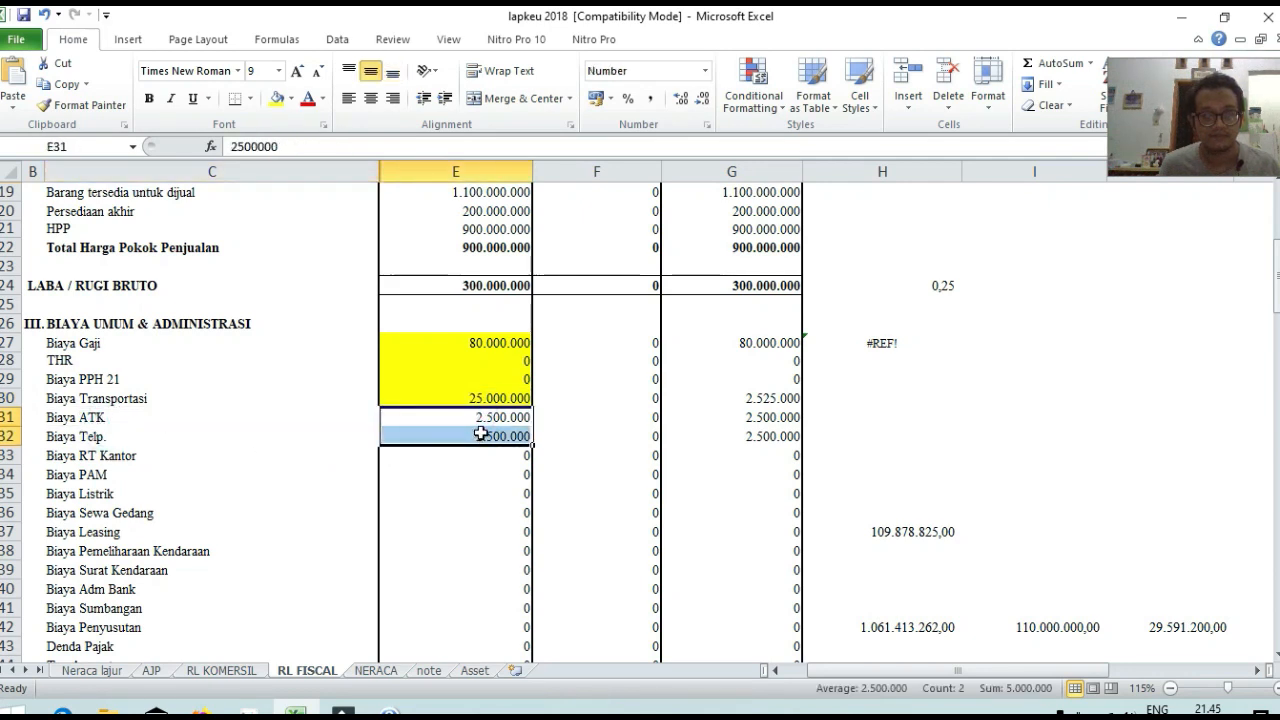
pyautogui.scroll(-1, 481, 432)
pyautogui.hotkey('alt', 'Tab')
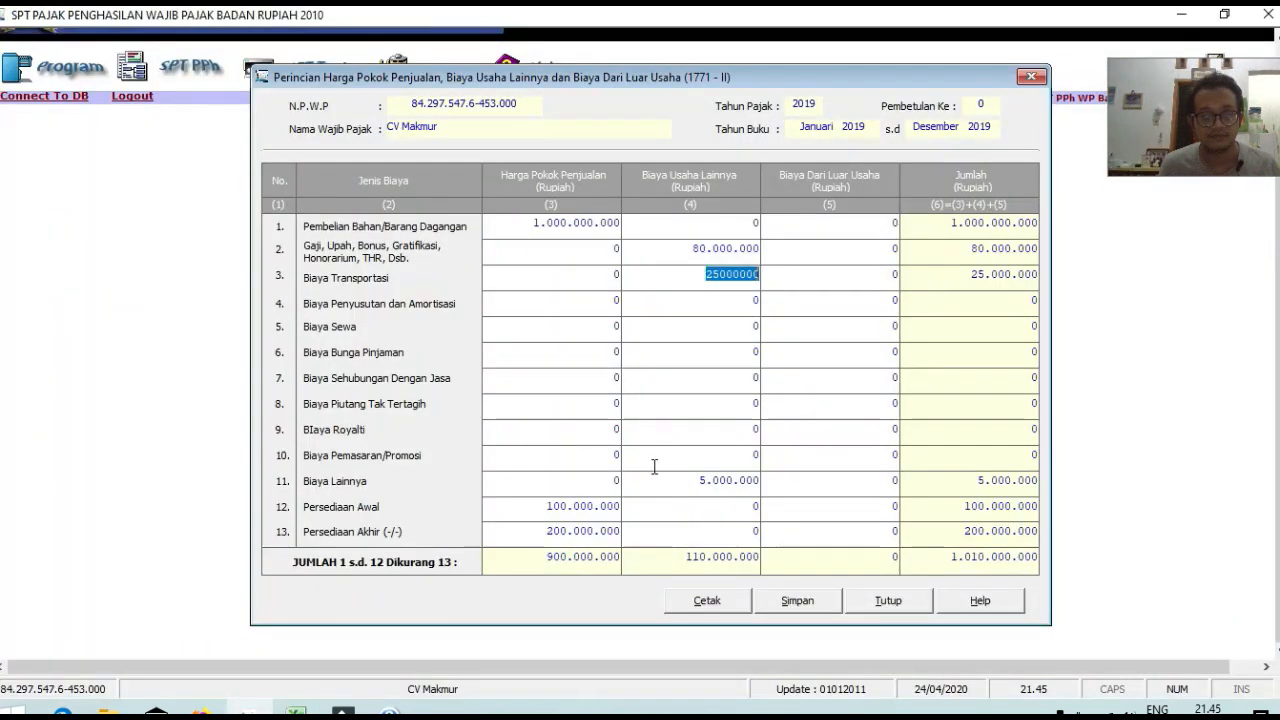
pyautogui.click(697, 531)
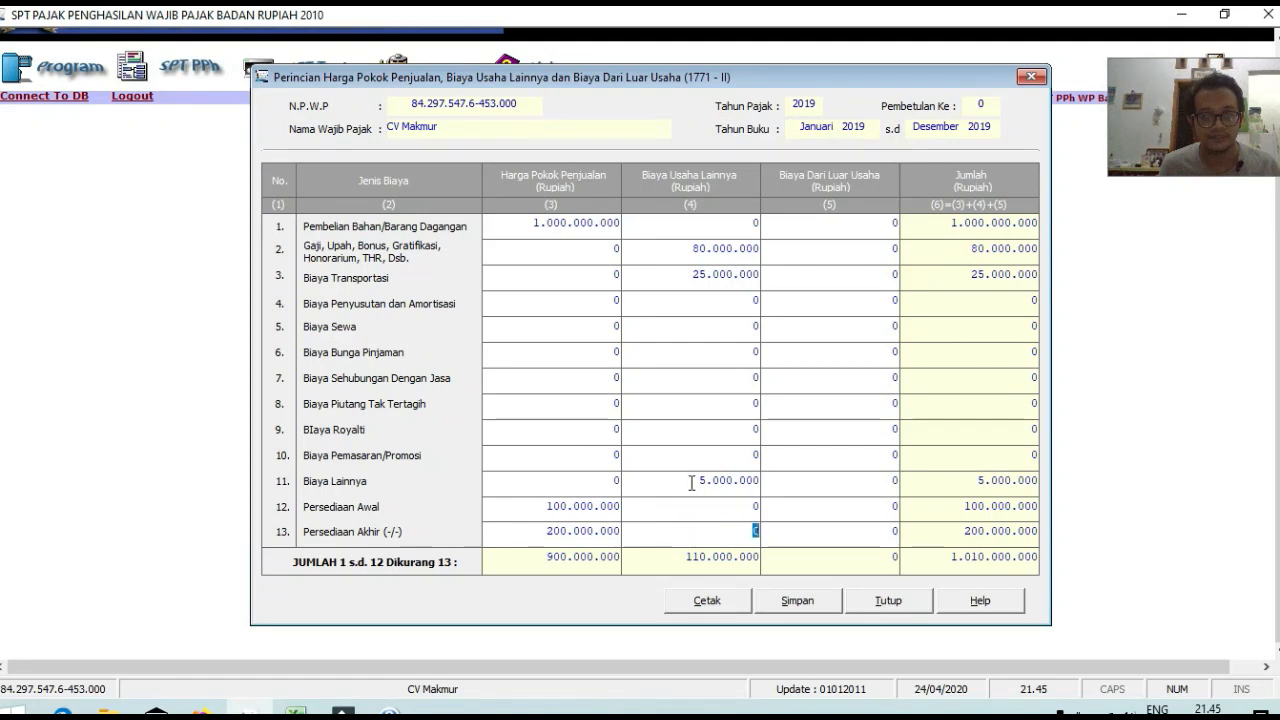
pyautogui.click(690, 480)
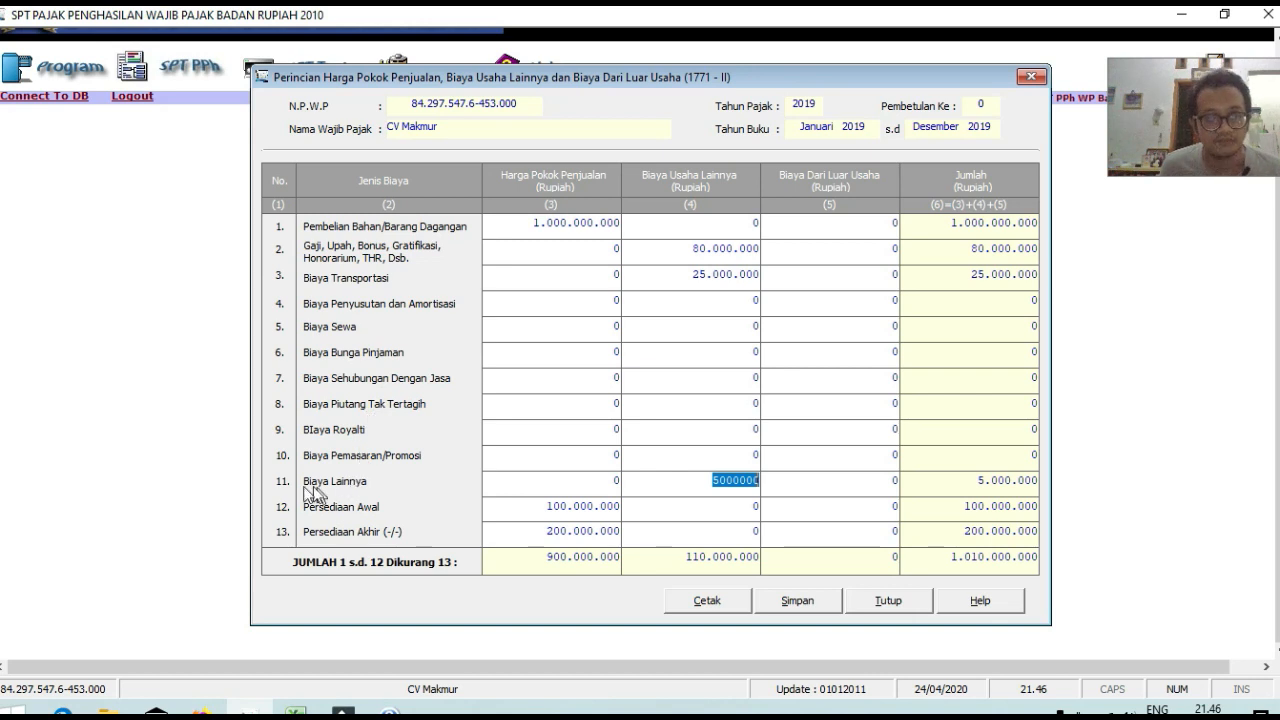
pyautogui.moveTo(673, 495); pyautogui.dragTo(704, 481)
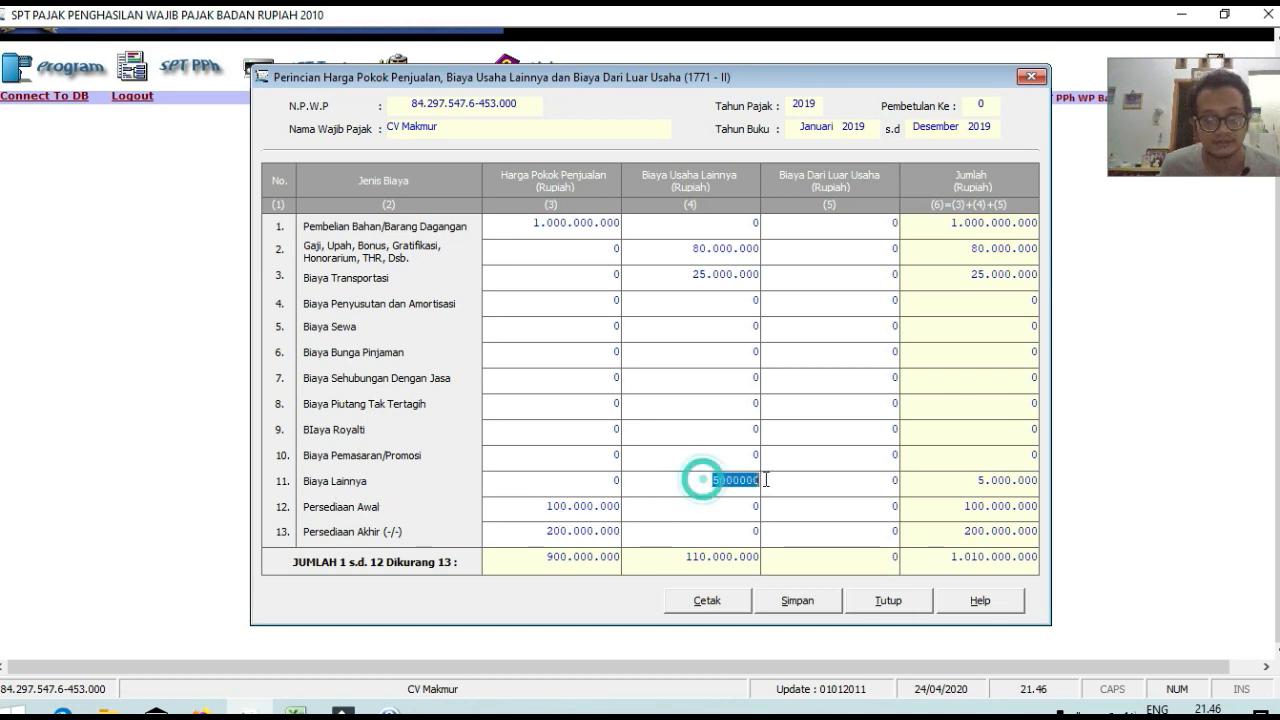
# Compare the Biaya Usaha Lainnya total in Formulir 1771-II with Jumlah Biaya Umum & Administrasi in the RL FISCAL sheet
pyautogui.click(716, 560)
pyautogui.hotkey('alt', 'Tab')
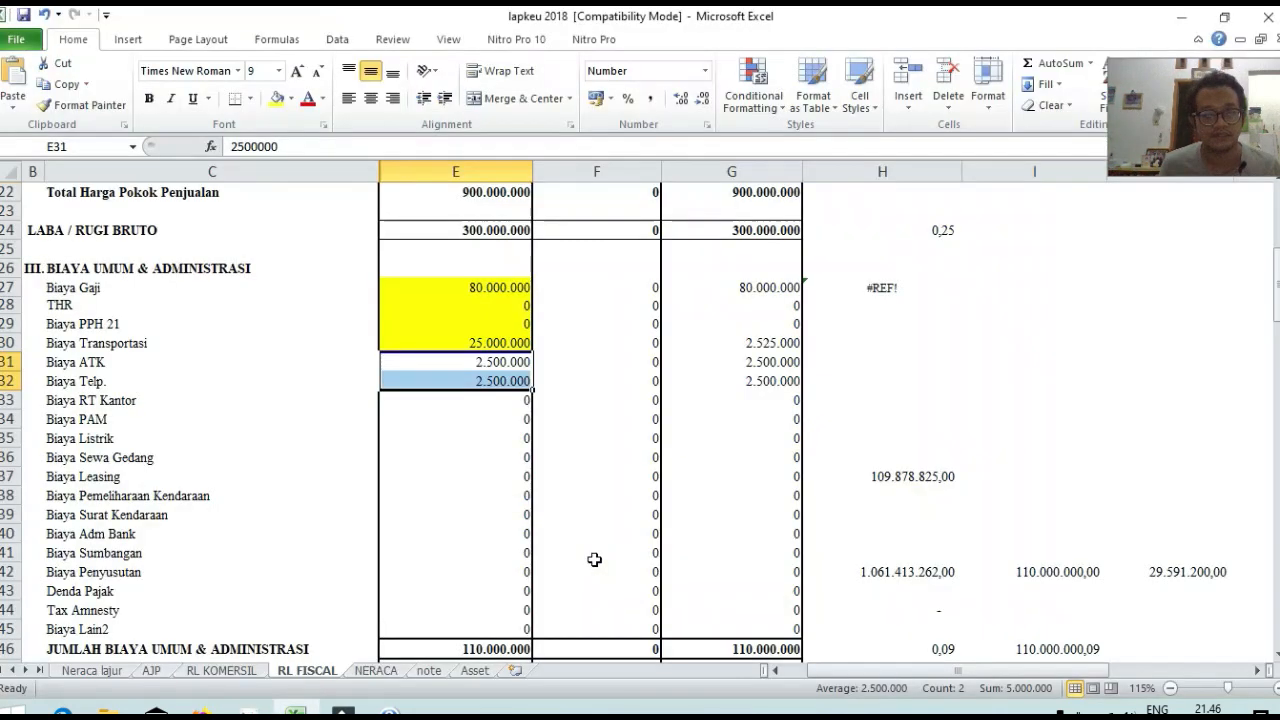
pyautogui.scroll(-1, 554, 580)
pyautogui.click(504, 592)
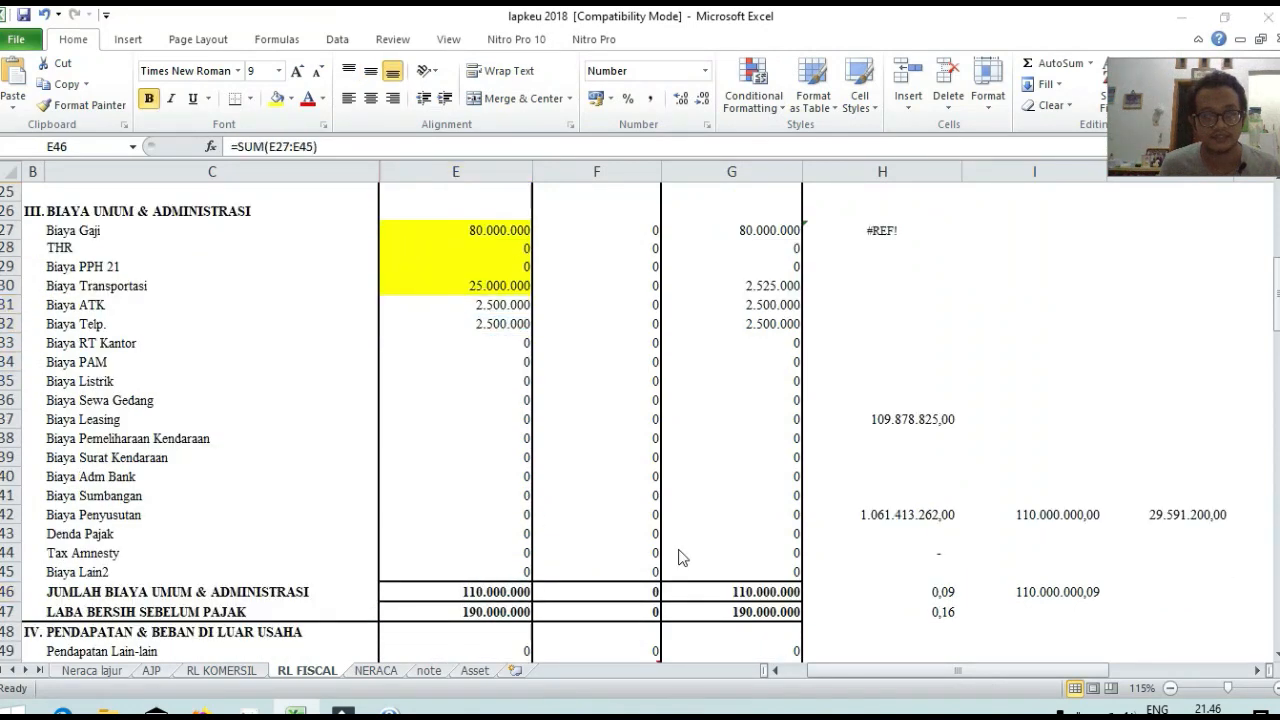
pyautogui.hotkey('alt', 'Tab')
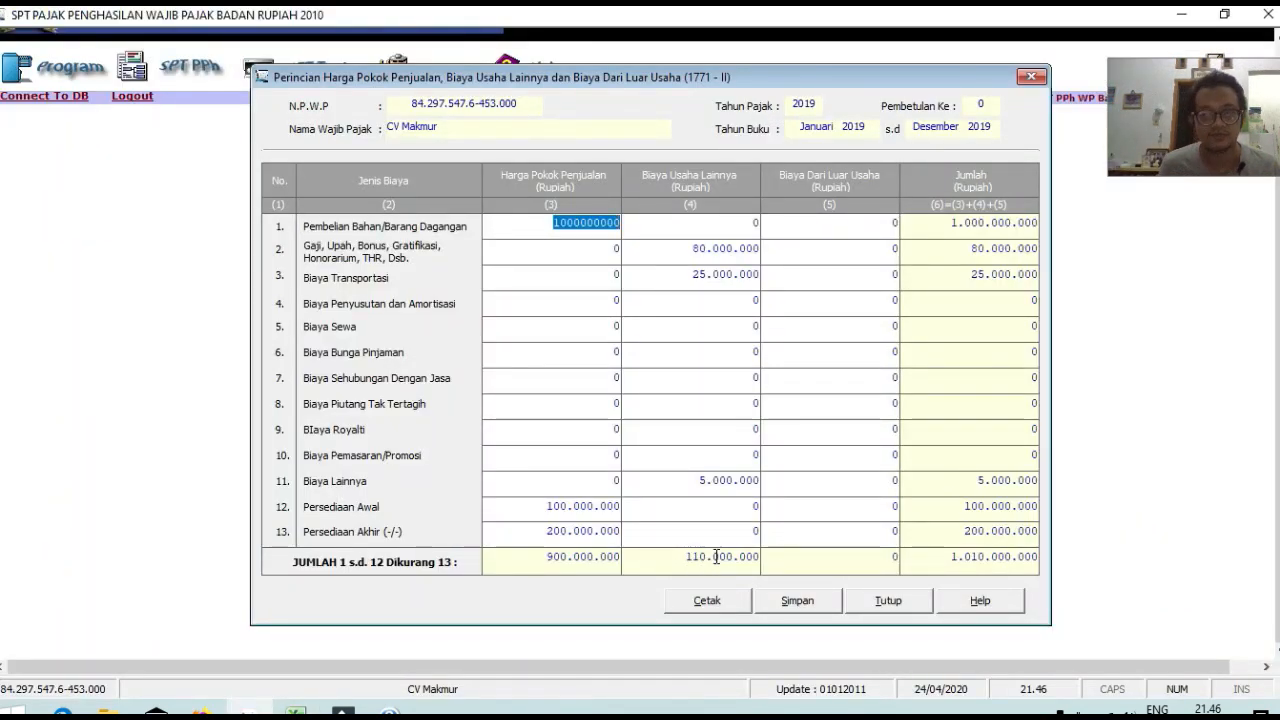
# Add up Total Harga Pokok Penjualan and Jumlah Biaya Umum & Administrasi in Excel and compare the sum with the overall Jumlah in Formulir 1771-II
pyautogui.click(572, 558)
pyautogui.click(958, 566)
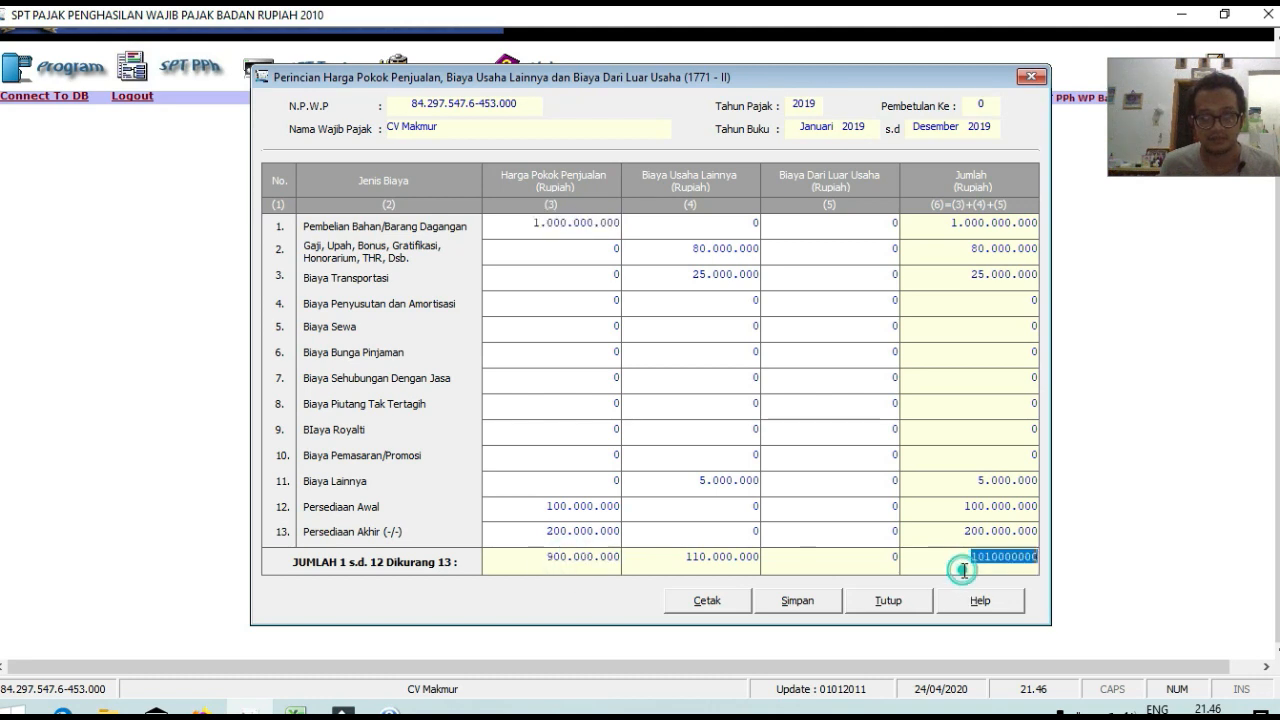
pyautogui.click(905, 566)
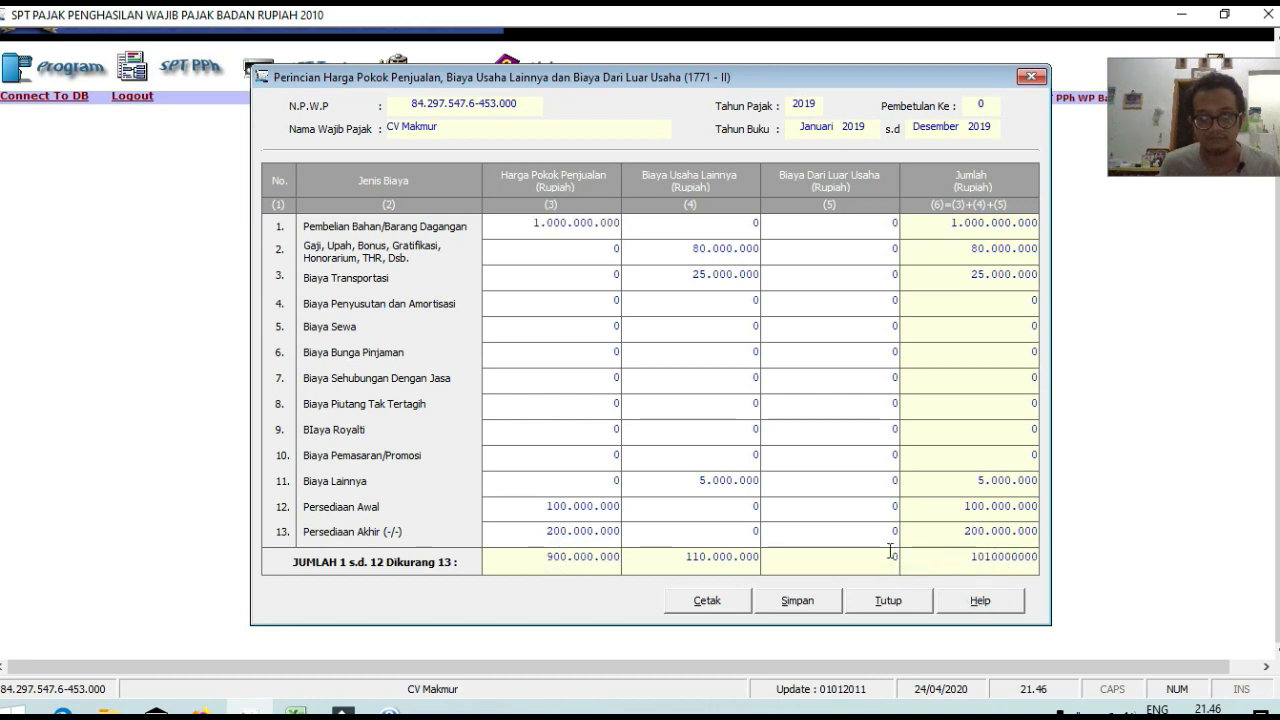
pyautogui.click(962, 481)
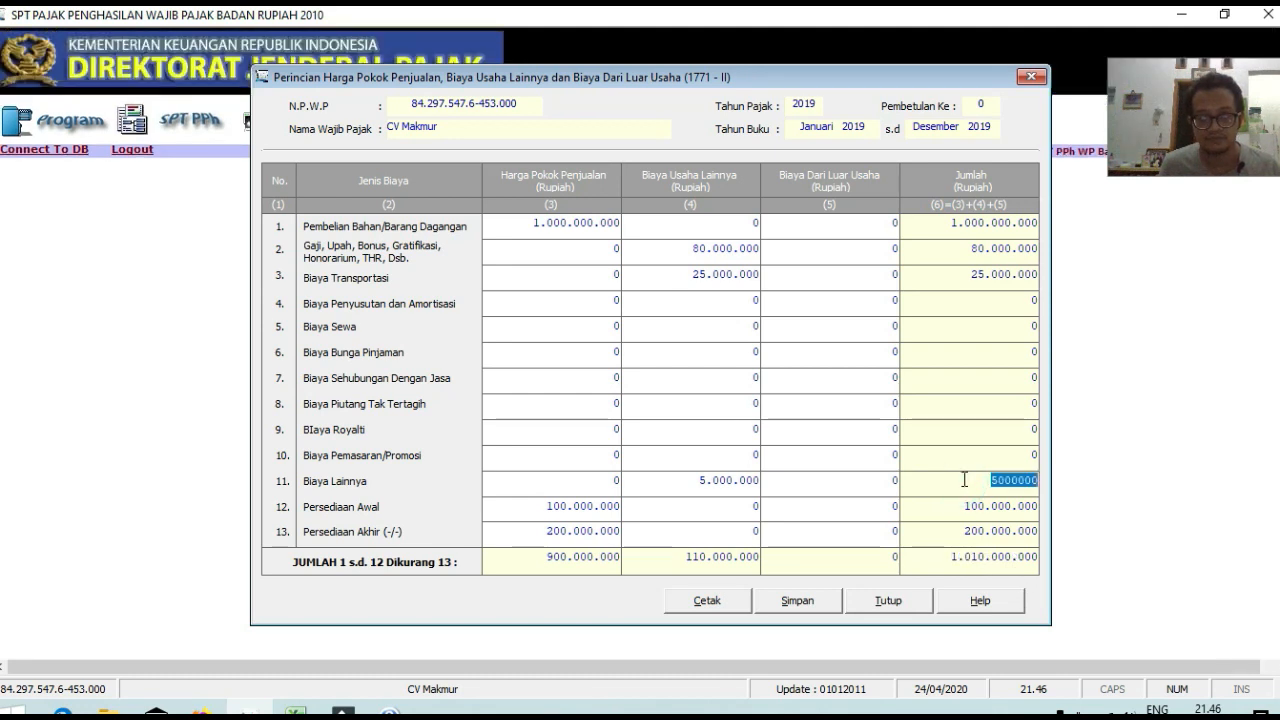
pyautogui.hotkey('alt', 'Tab')
pyautogui.scroll(3, 470, 330)
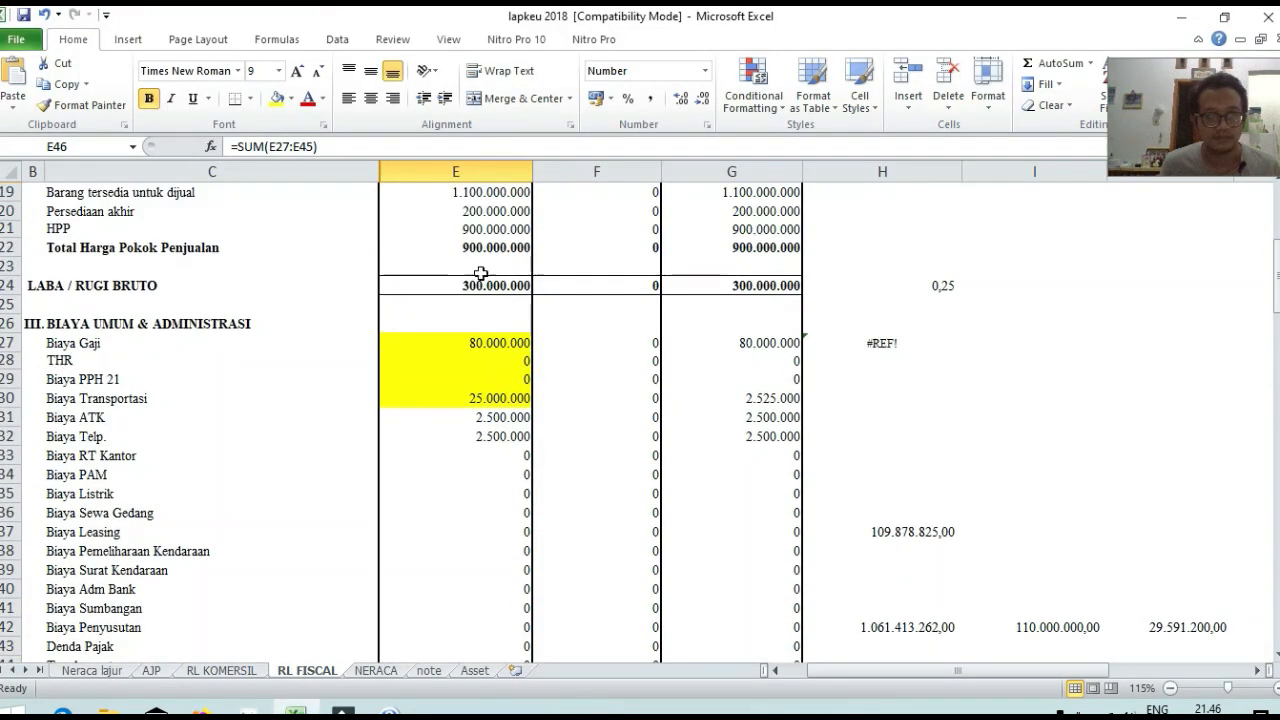
pyautogui.keyDown('ctrl'); pyautogui.click(480, 249); pyautogui.keyUp('ctrl')
pyautogui.scroll(-2, 490, 300)
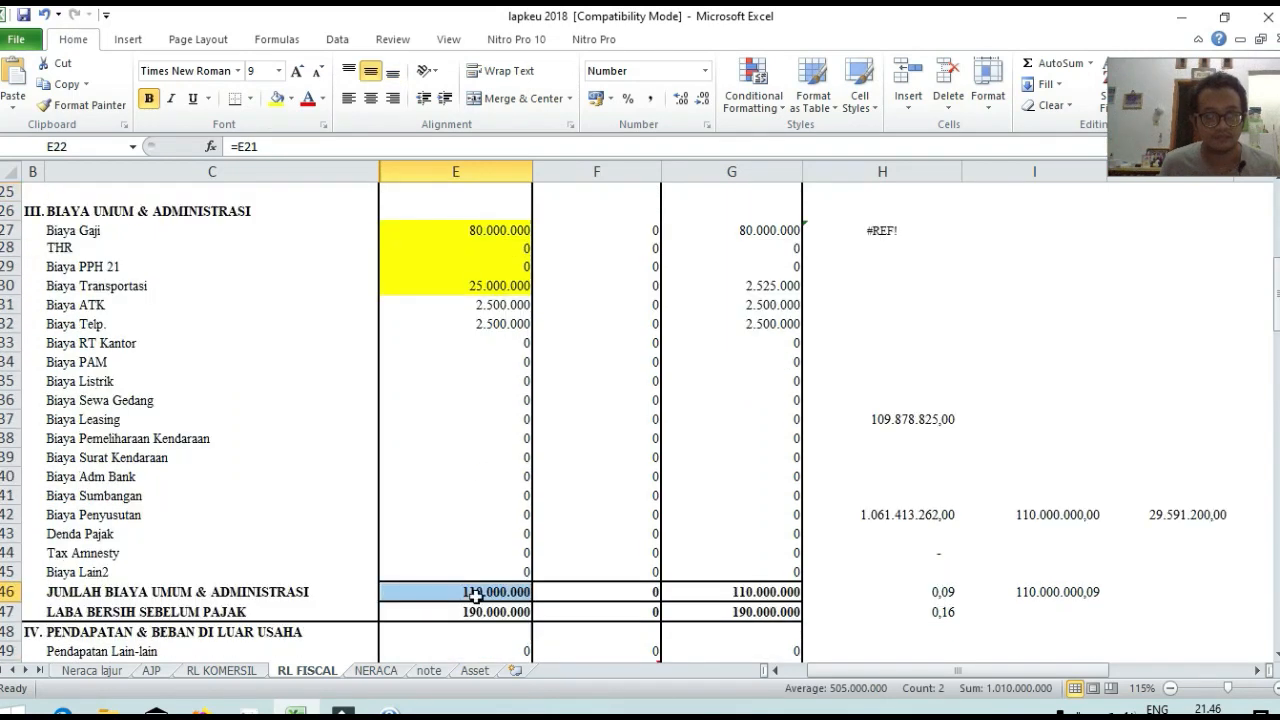
pyautogui.click(476, 593)
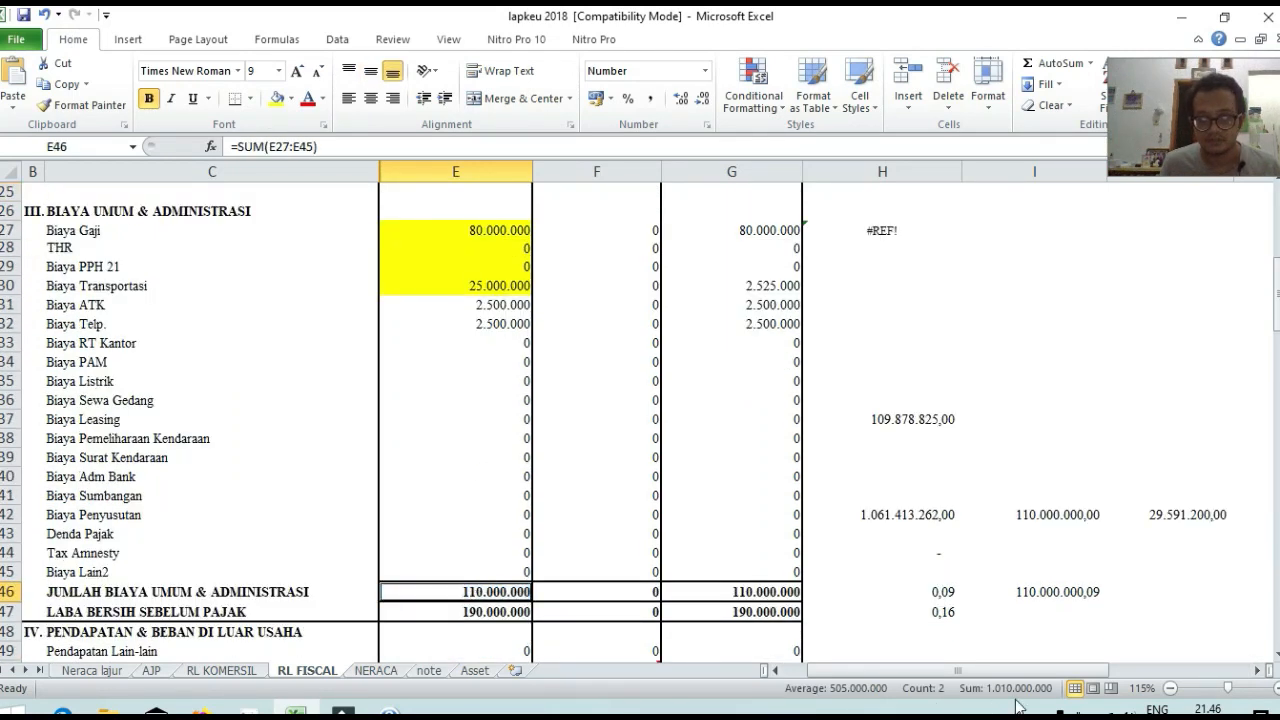
pyautogui.hotkey('alt', 'Tab')
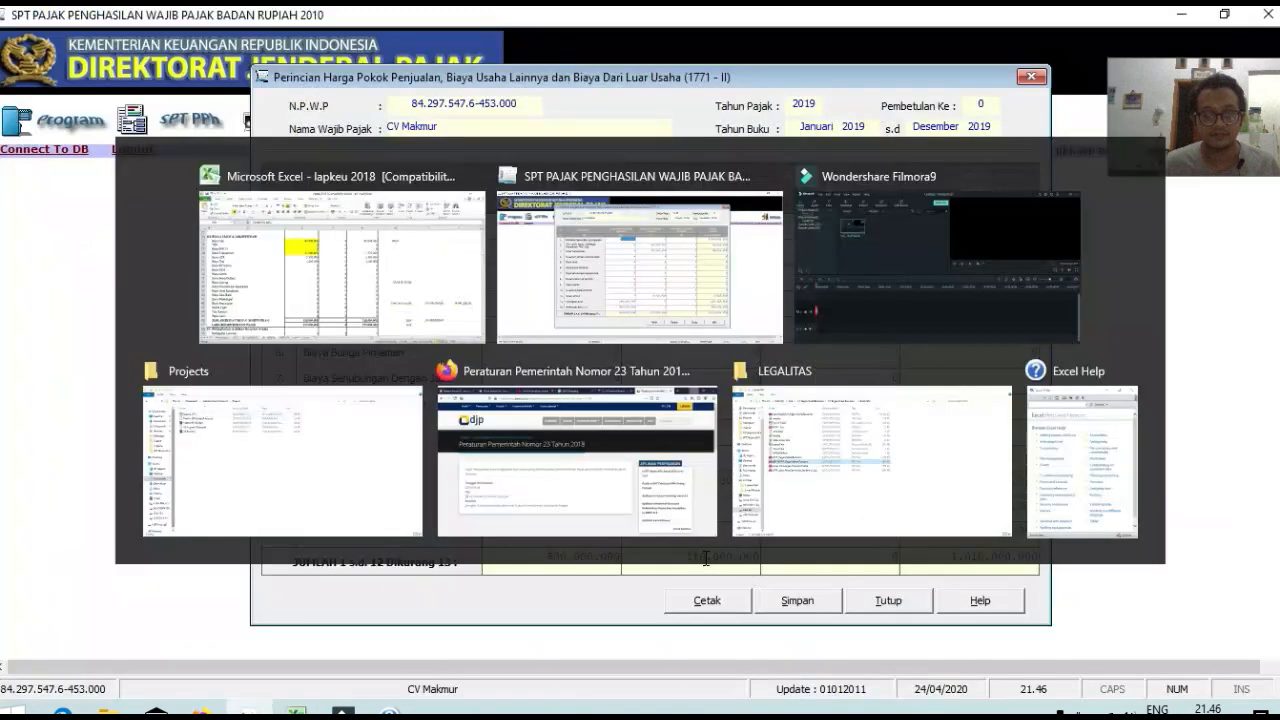
# Save Formulir 1771-II, confirming the prompts, and close the form
pyautogui.click(797, 602)
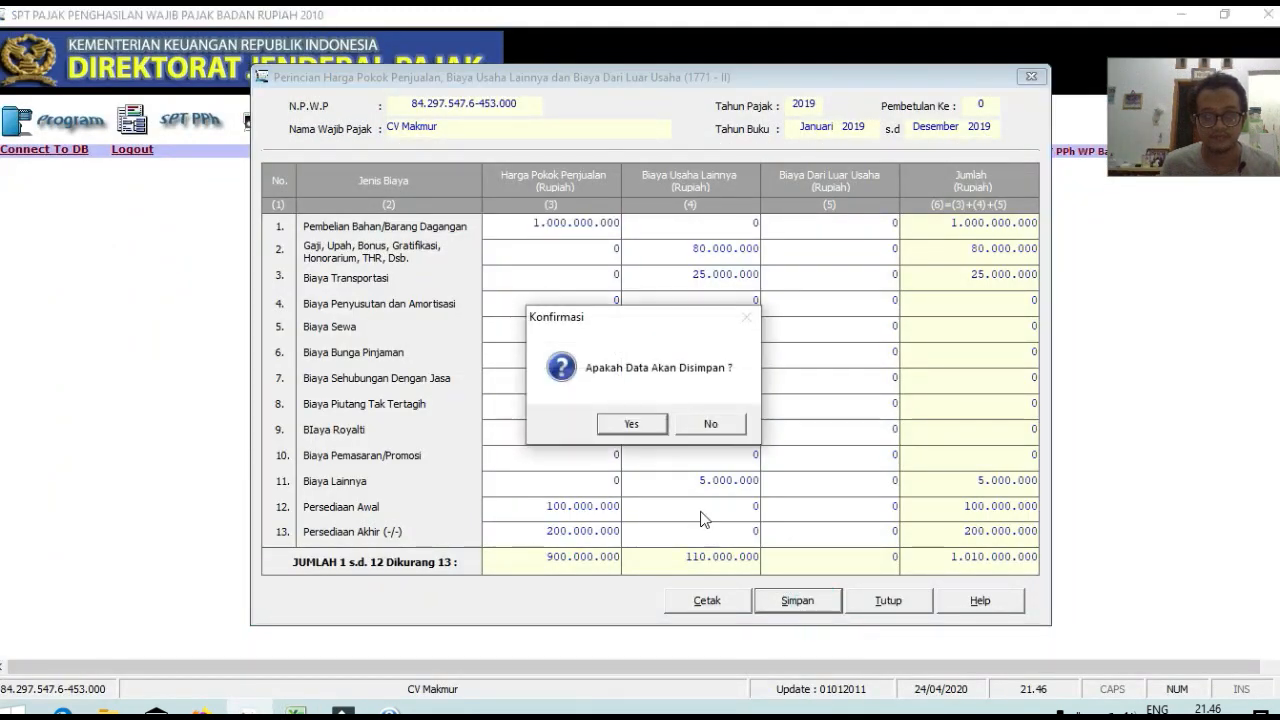
pyautogui.click(638, 430)
pyautogui.click(663, 428)
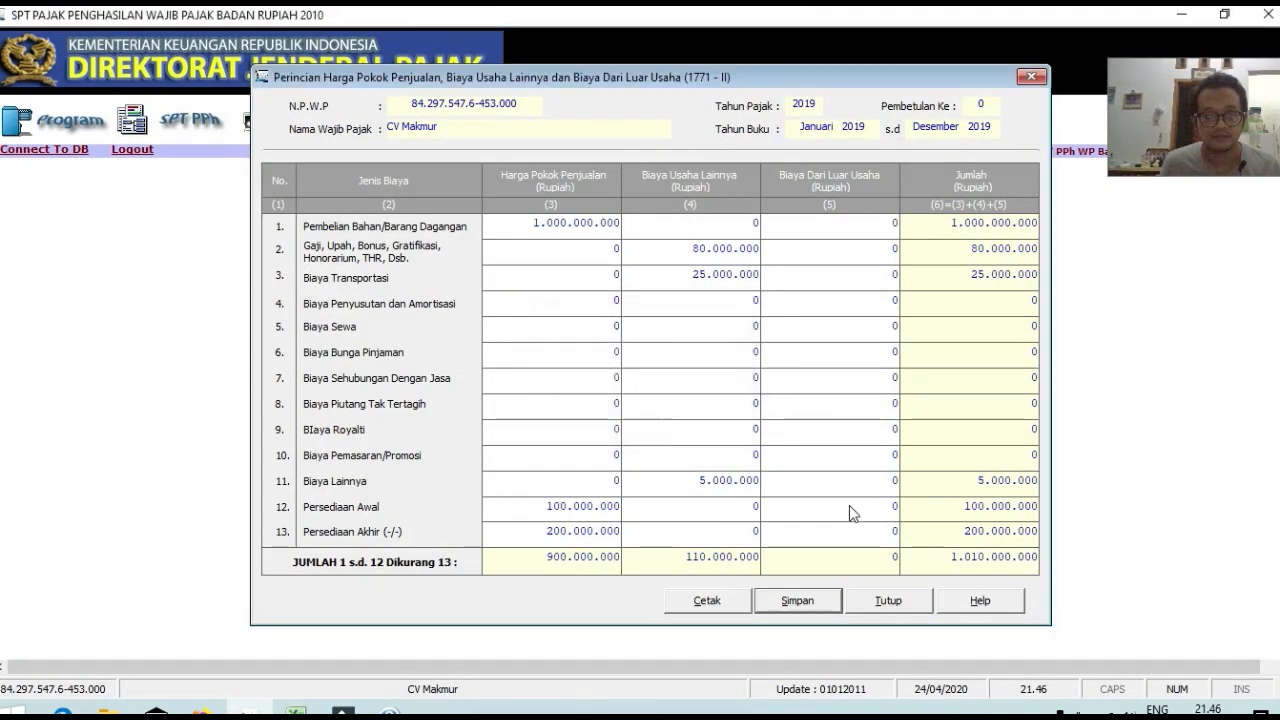
pyautogui.click(888, 602)
# Open Formulir 1771-I and re-enter Peredaran Usaha in item 1a as 1.200.000.000
pyautogui.click(212, 130)
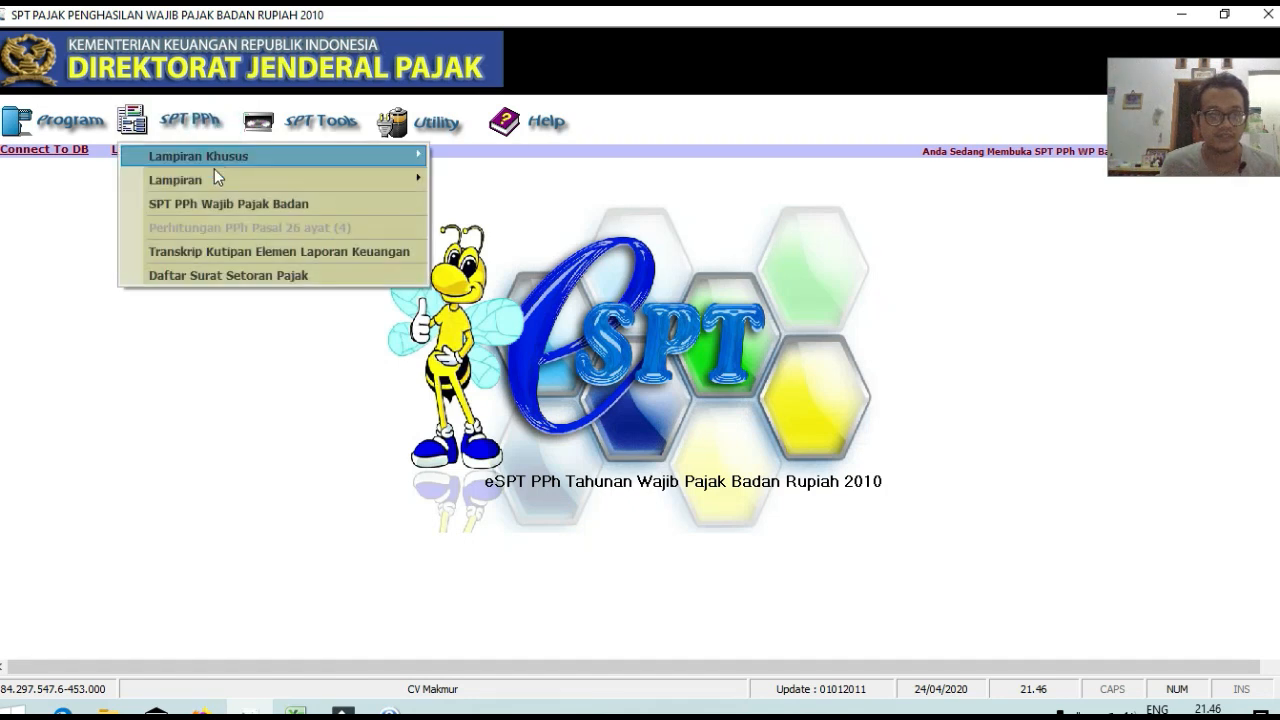
pyautogui.moveTo(213, 178)
pyautogui.click(516, 182)
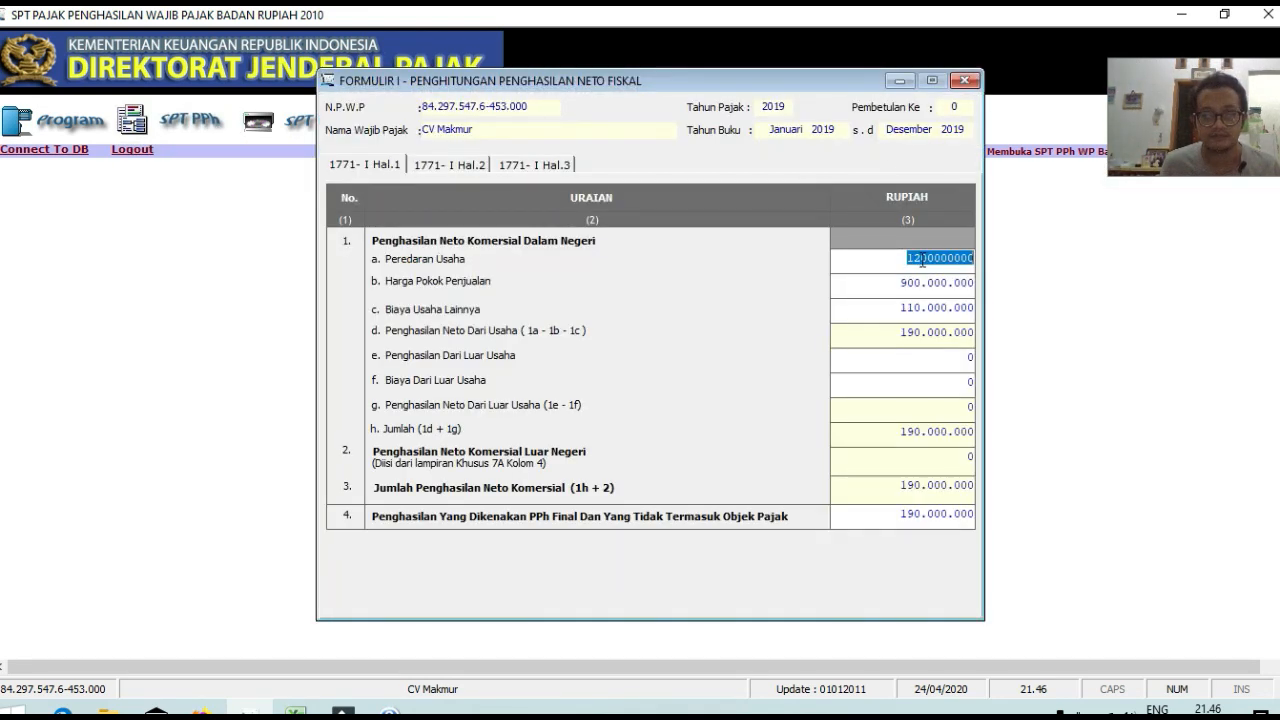
pyautogui.write('12')
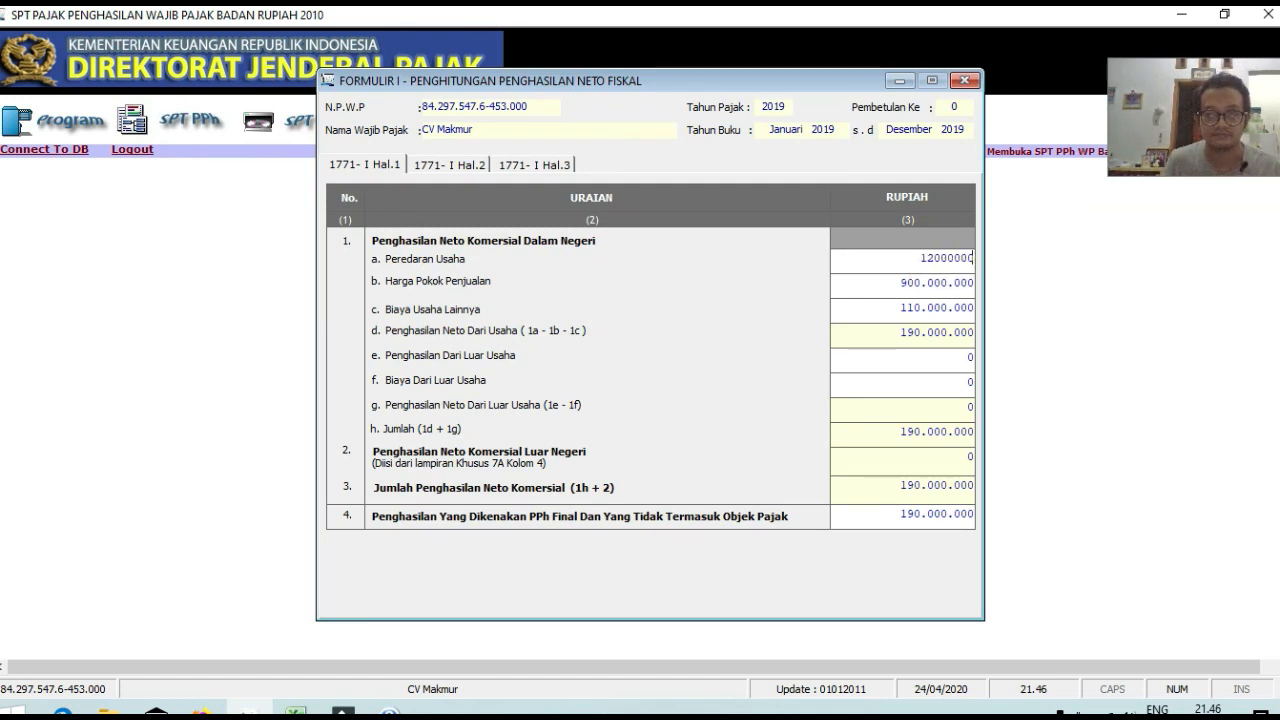
pyautogui.press('Tab')
pyautogui.click(936, 258)
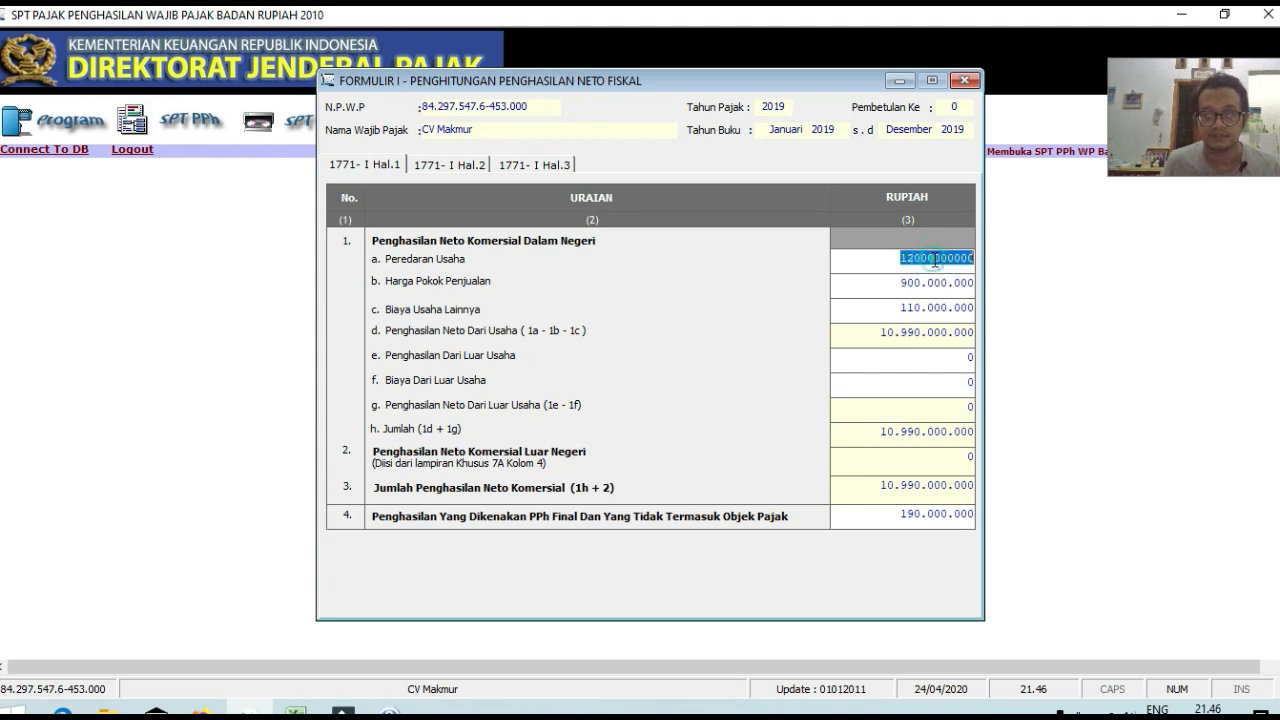
pyautogui.click(941, 257)
pyautogui.press('Tab')
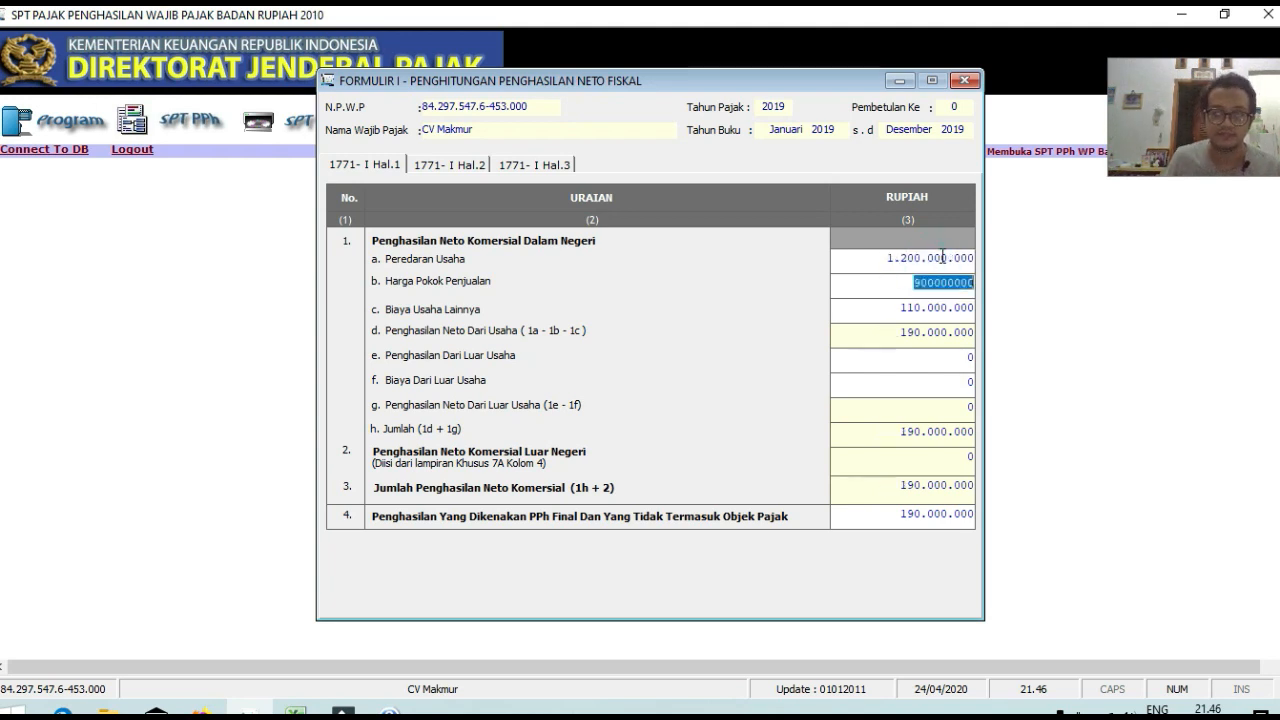
# Review items 1b to 1h of Formulir 1771-I, from Harga Pokok Penjualan through Jumlah
pyautogui.press('Tab')
pyautogui.press('Tab')
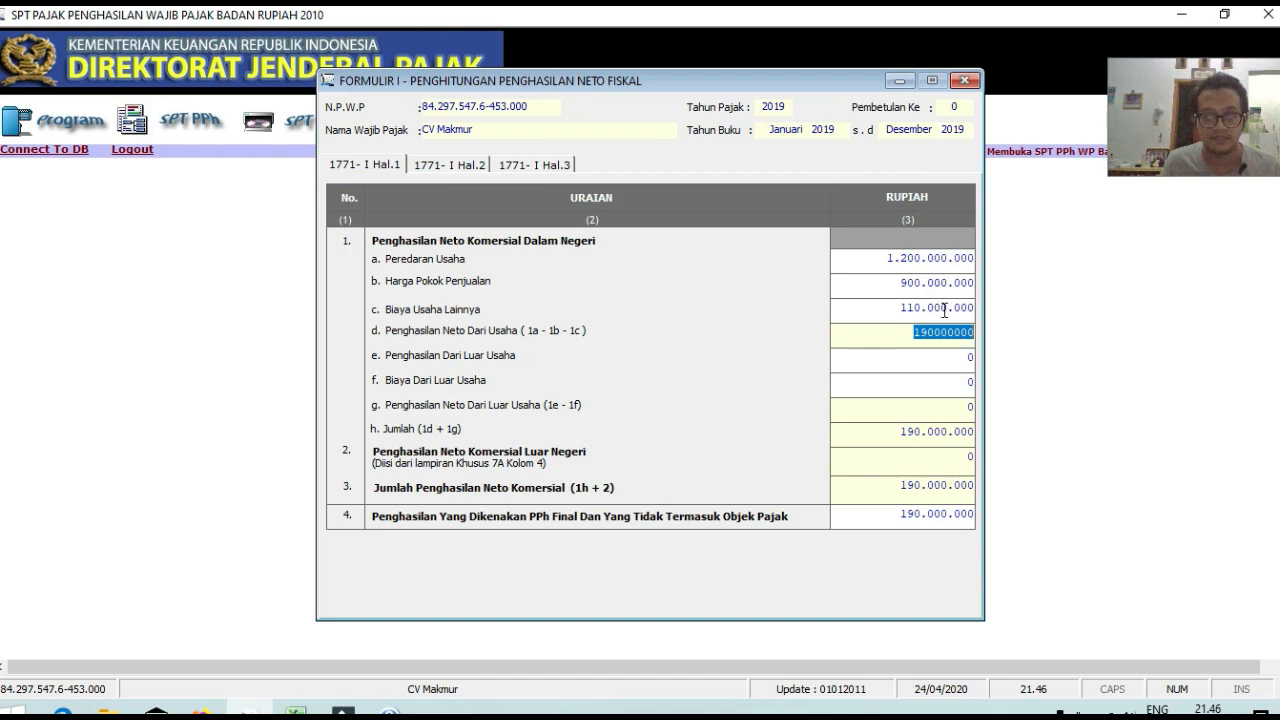
pyautogui.click(925, 313)
pyautogui.click(928, 326)
pyautogui.click(930, 350)
pyautogui.click(934, 380)
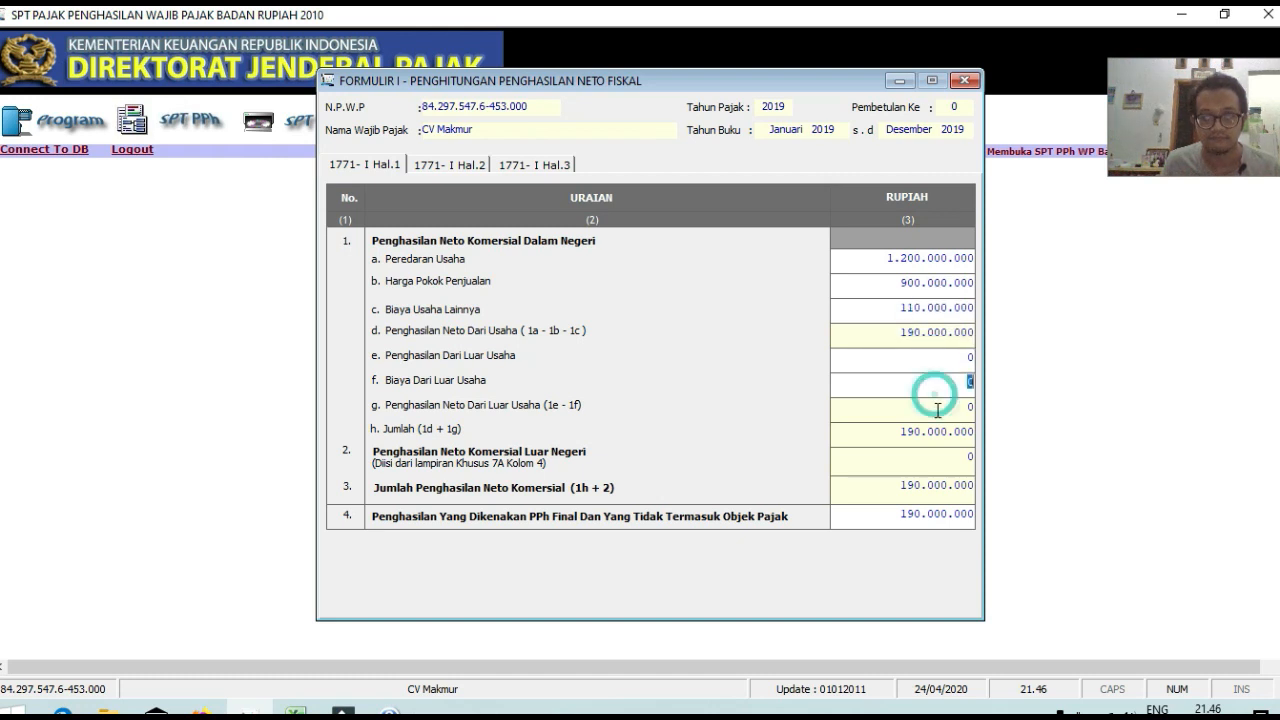
pyautogui.click(937, 404)
pyautogui.click(938, 427)
# Clear item 4, income subject to PPh Final and non-taxable income, and re-enter it as 190.000.000 to match item 3
pyautogui.click(905, 516)
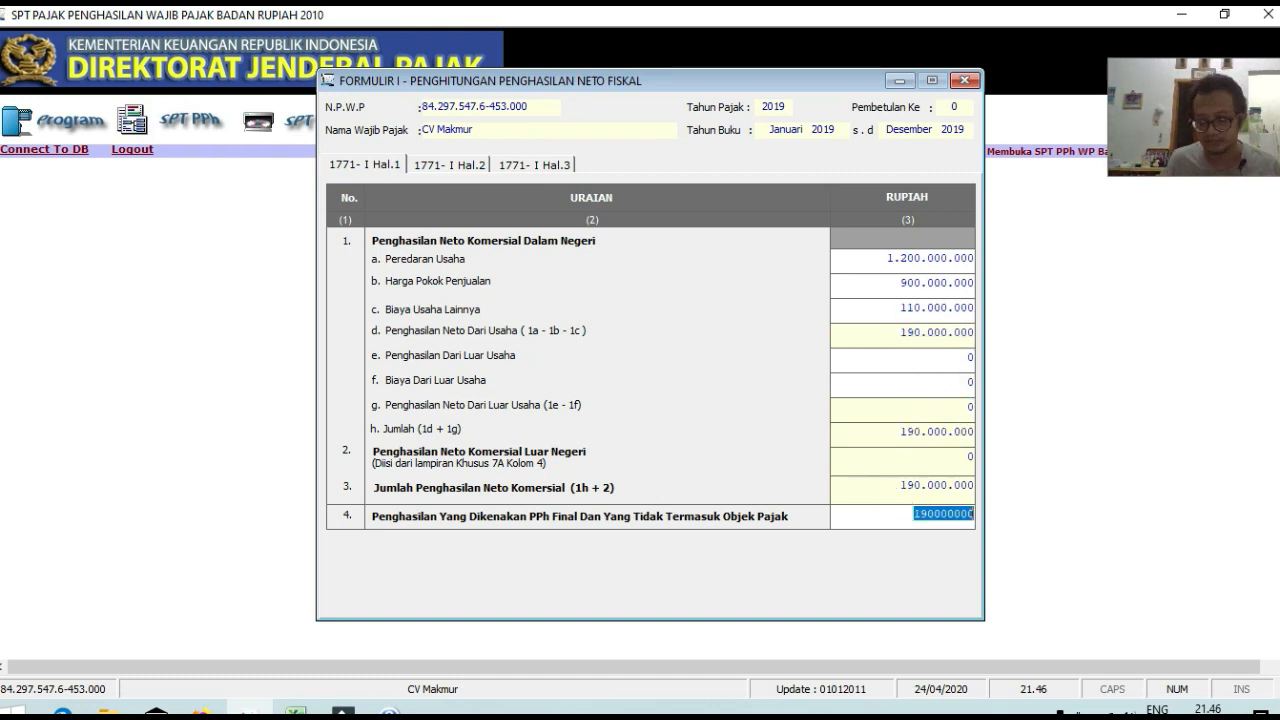
pyautogui.write('0')
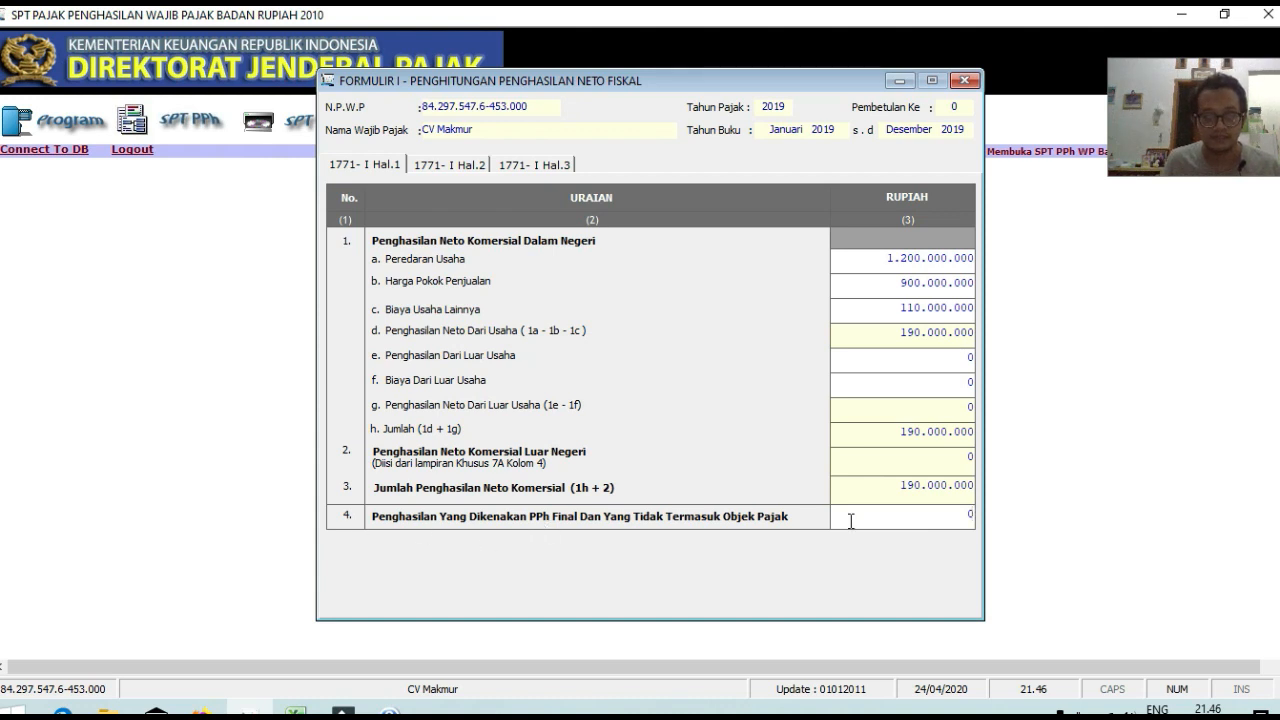
pyautogui.click(929, 515)
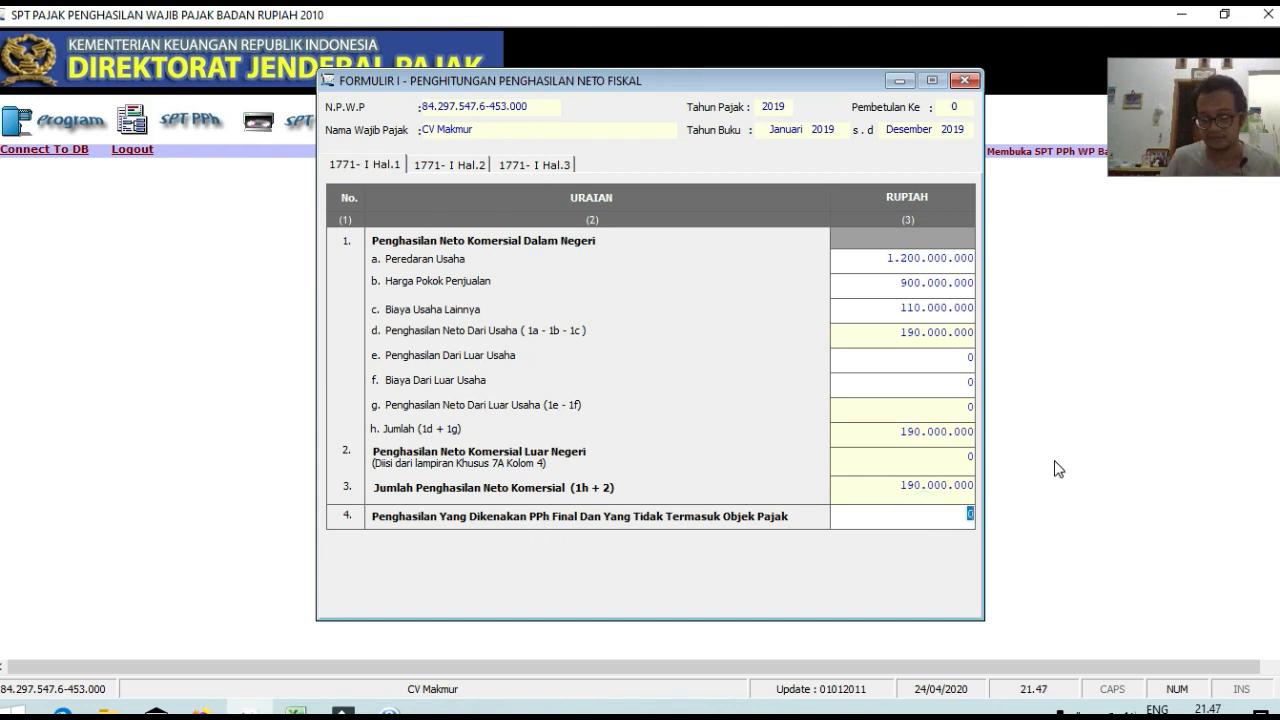
pyautogui.click(905, 489)
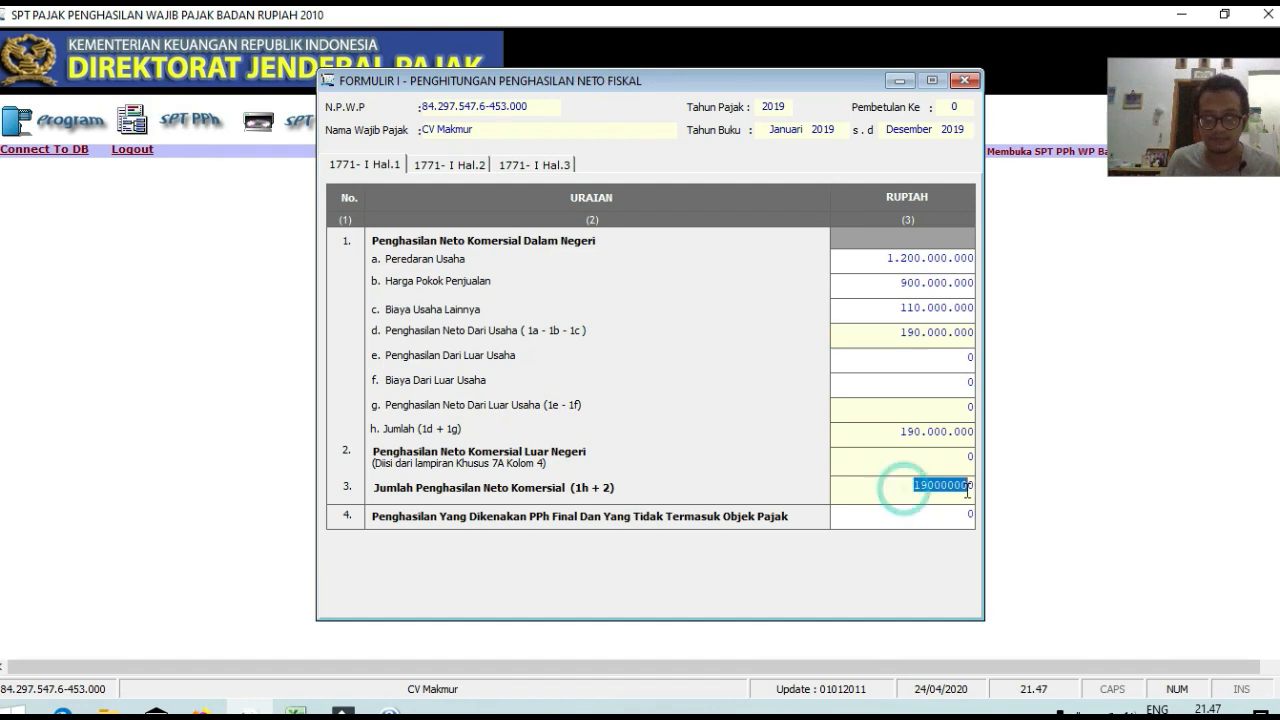
pyautogui.click(903, 487)
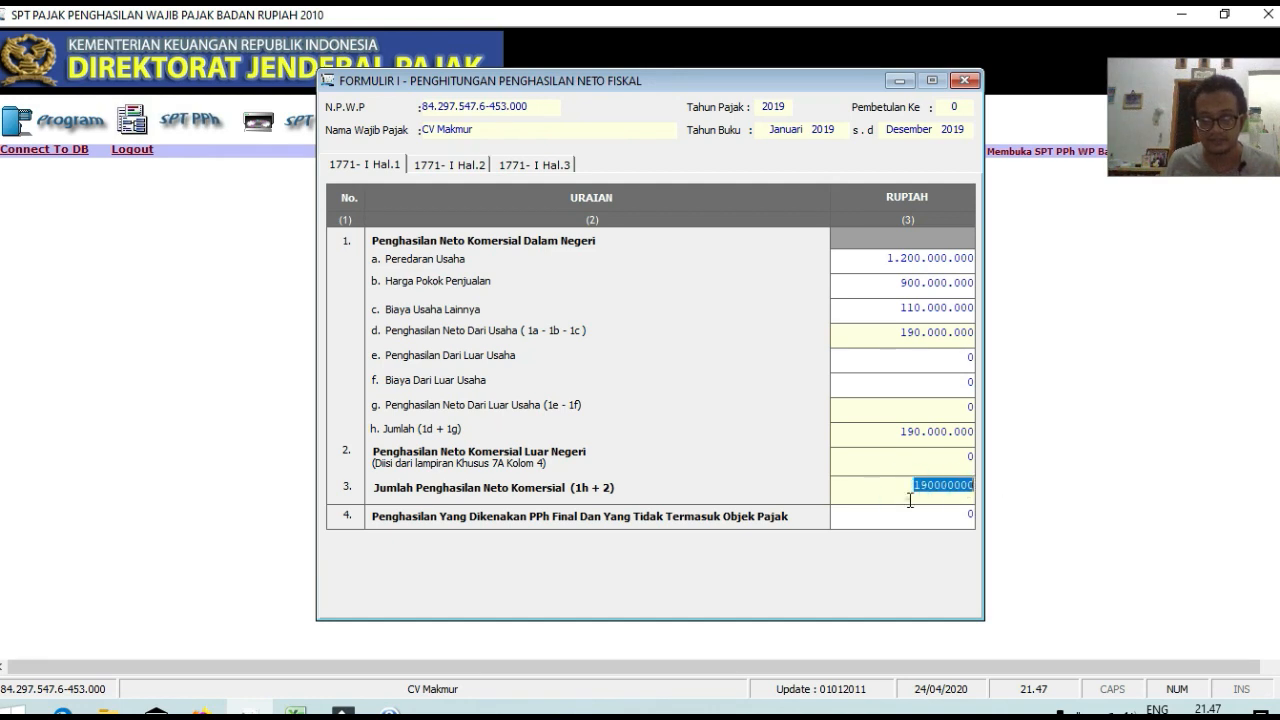
pyautogui.click(955, 516)
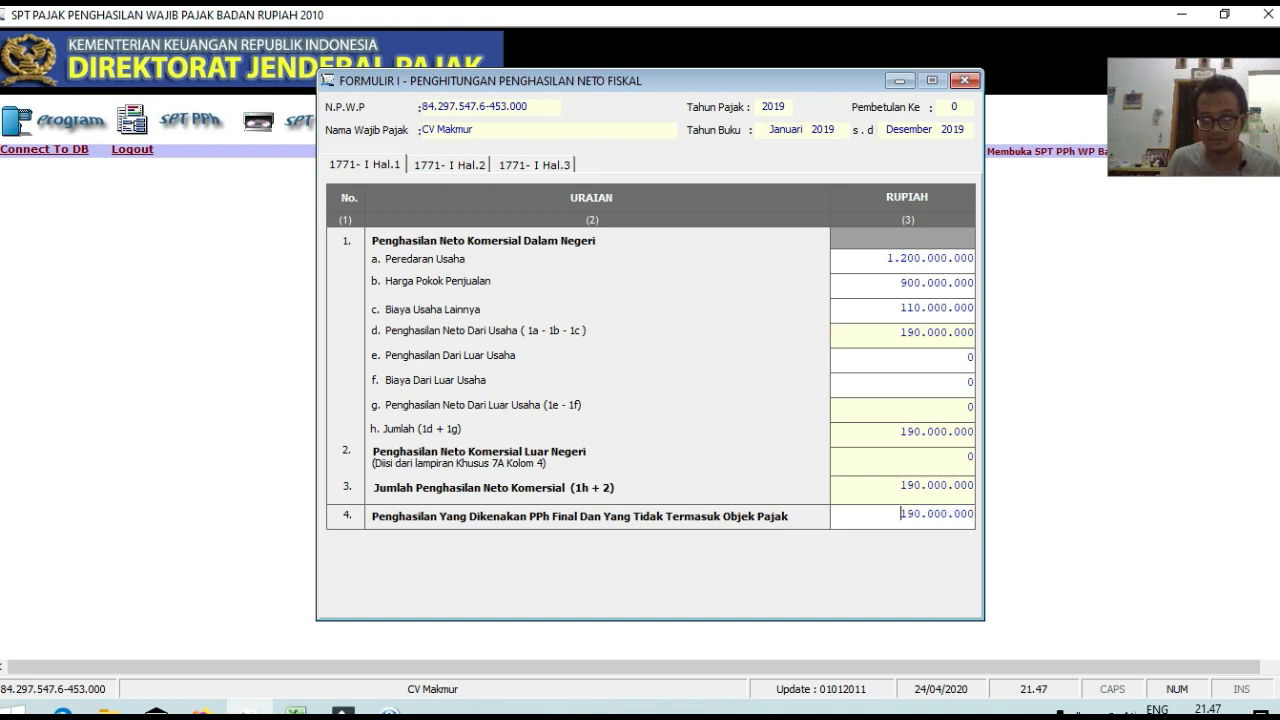
# Go through pages 2 and 3 of Formulir 1771-I, check item 8, Penghasilan Neto Fiskal, and save the form
pyautogui.click(465, 168)
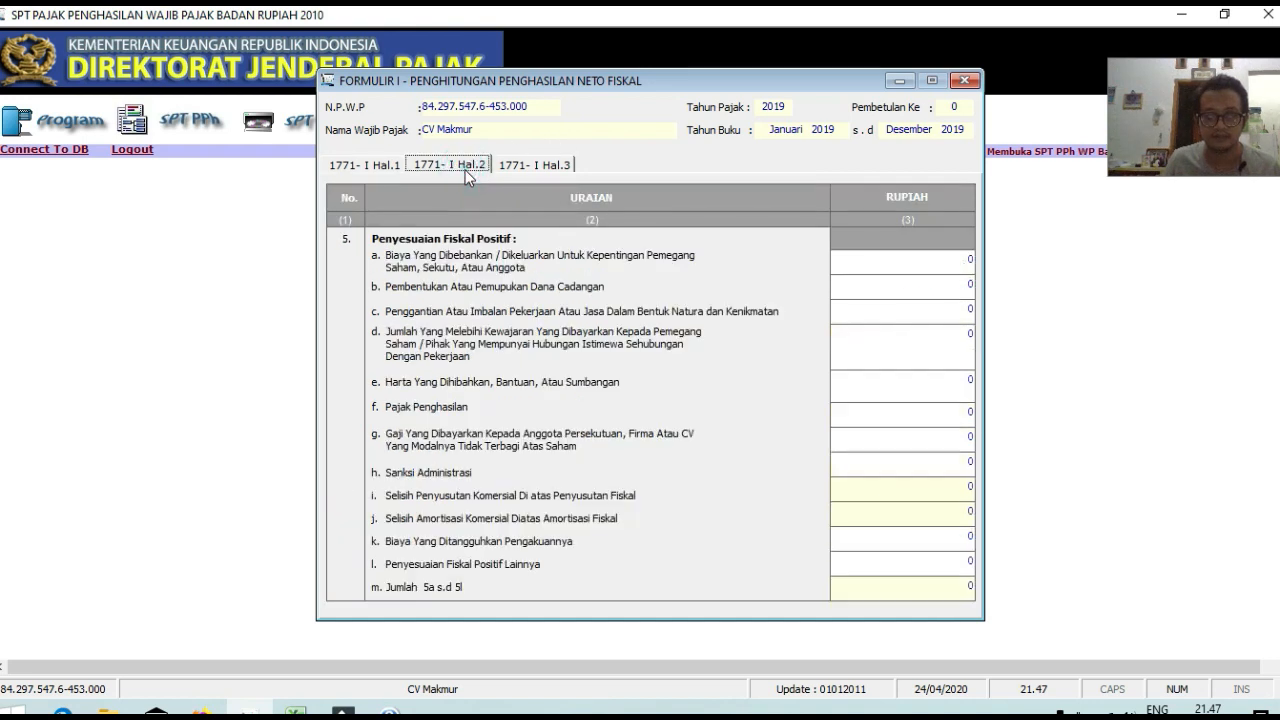
pyautogui.click(566, 166)
pyautogui.click(924, 430)
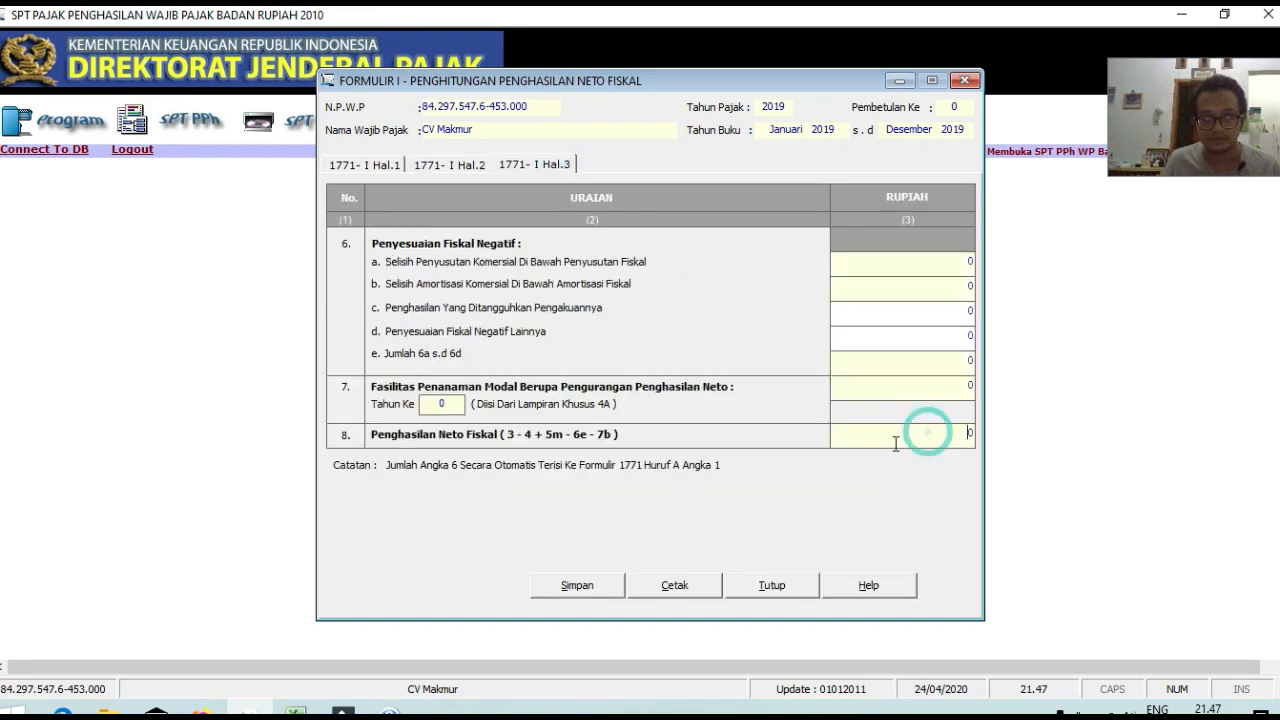
pyautogui.click(582, 590)
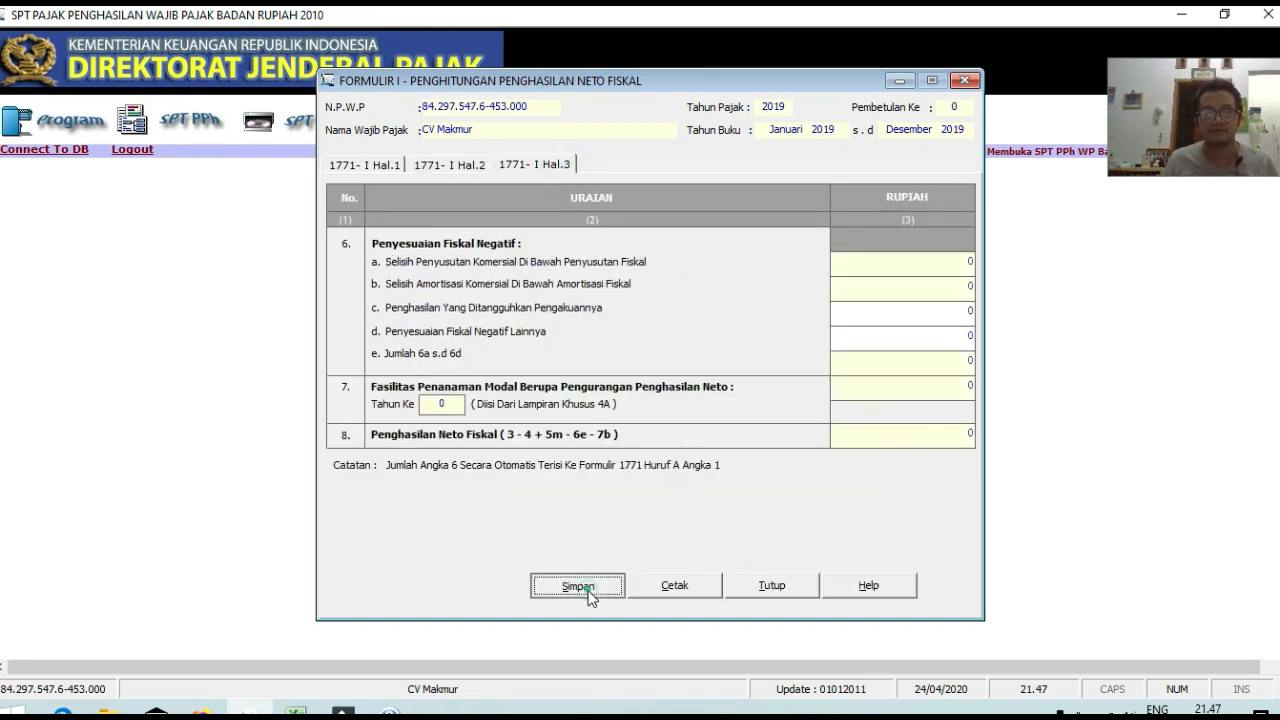
pyautogui.click(627, 424)
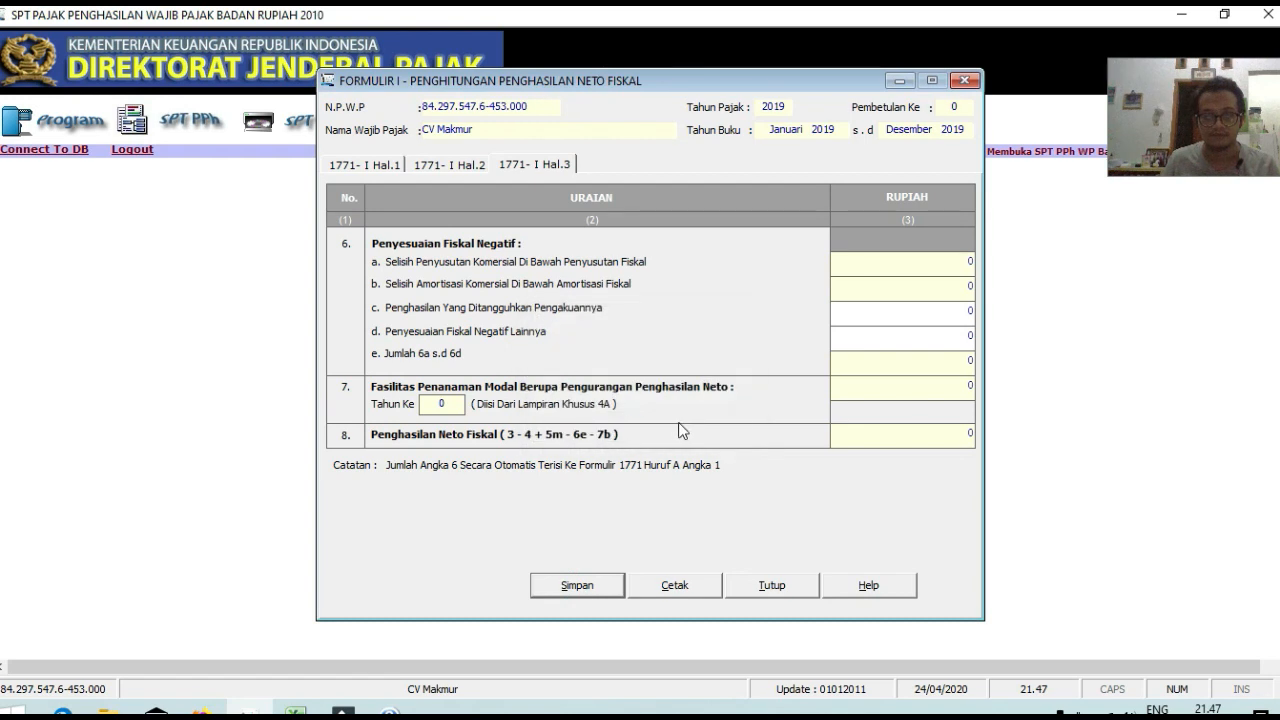
pyautogui.click(380, 168)
pyautogui.click(700, 425)
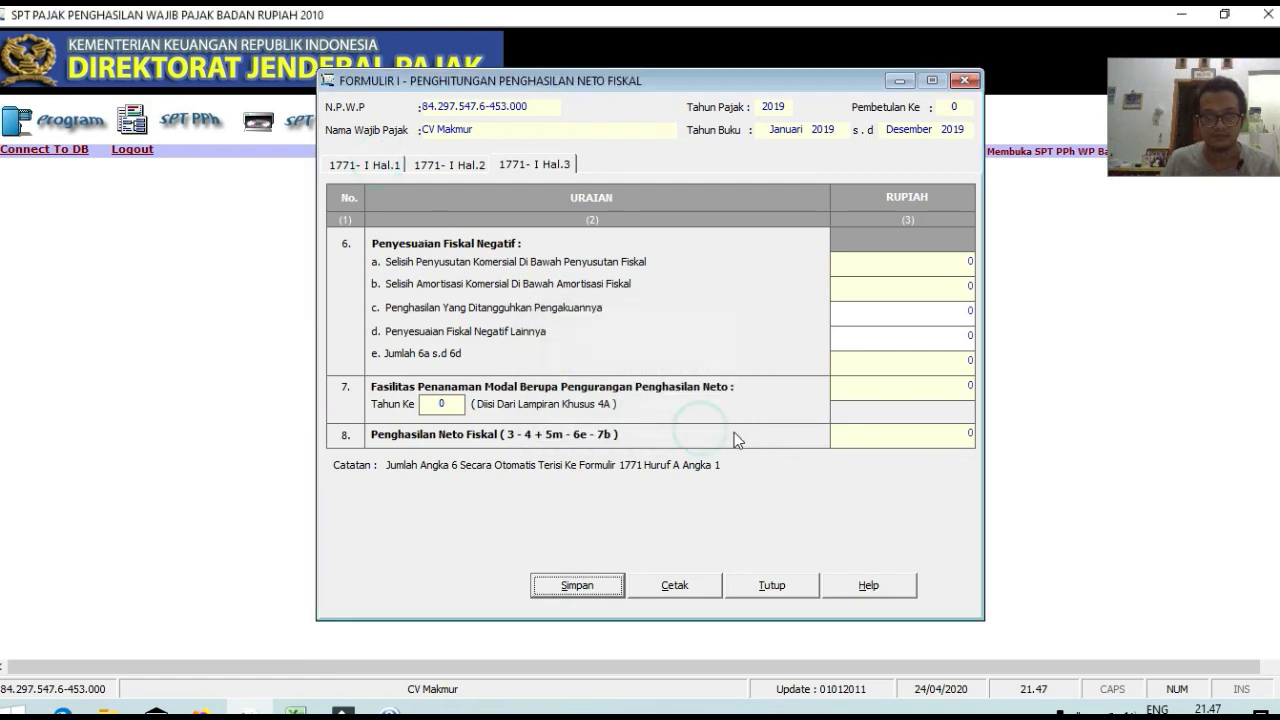
# Return to page 1 of Formulir 1771-I and compare item 4 with item 3, Jumlah Penghasilan Neto Komersial
pyautogui.click(372, 164)
pyautogui.click(900, 518)
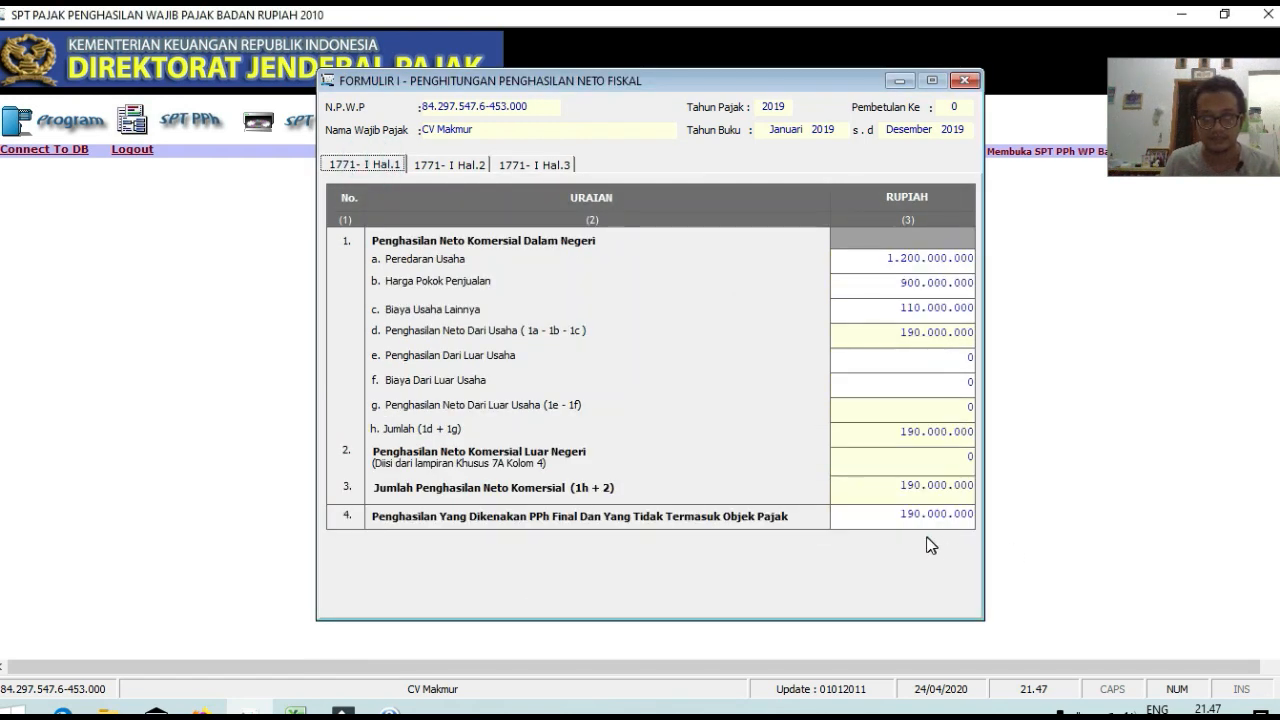
pyautogui.moveTo(898, 516); pyautogui.dragTo(961, 546)
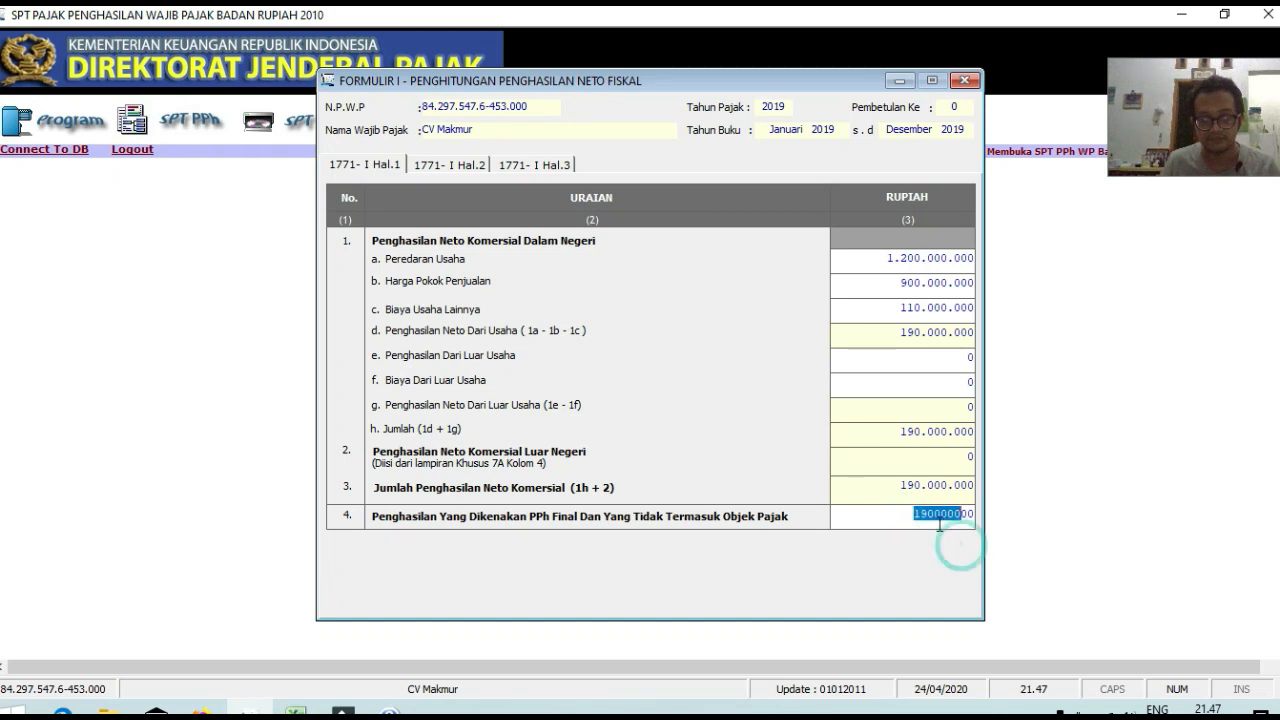
pyautogui.click(875, 490)
pyautogui.moveTo(894, 517); pyautogui.dragTo(970, 516)
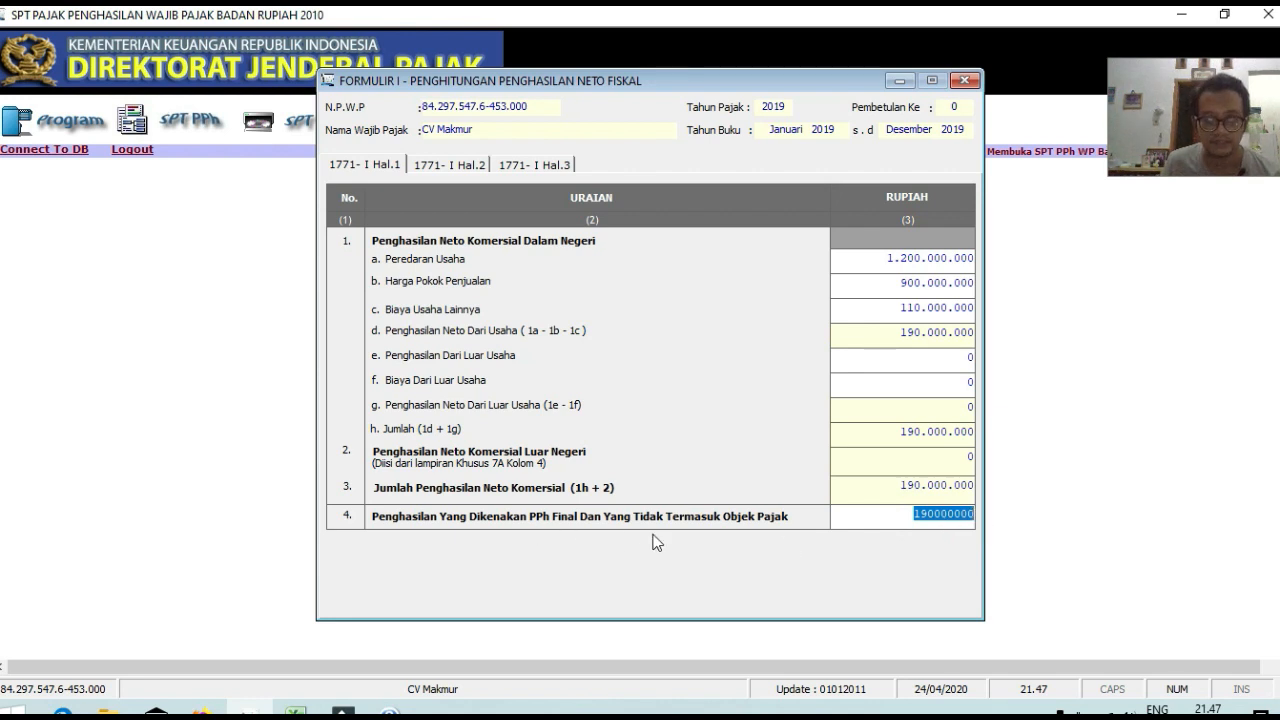
pyautogui.moveTo(894, 527); pyautogui.dragTo(997, 523)
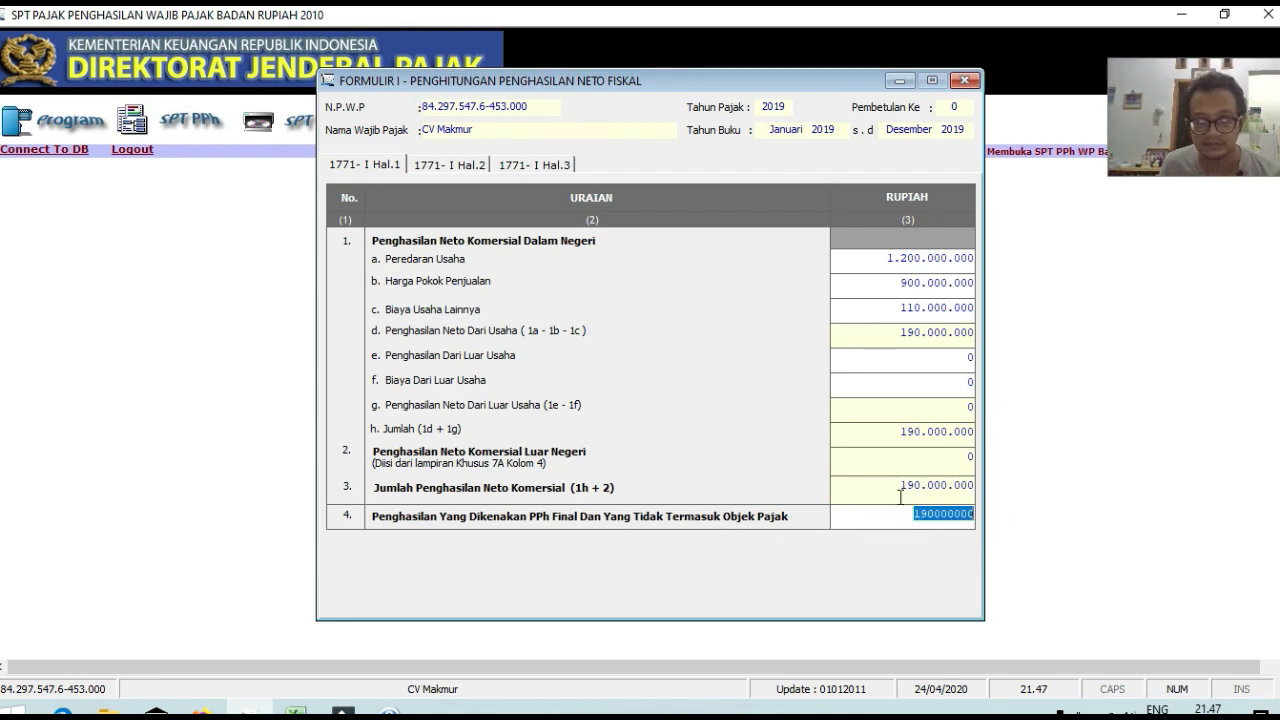
pyautogui.moveTo(900, 487); pyautogui.dragTo(965, 490)
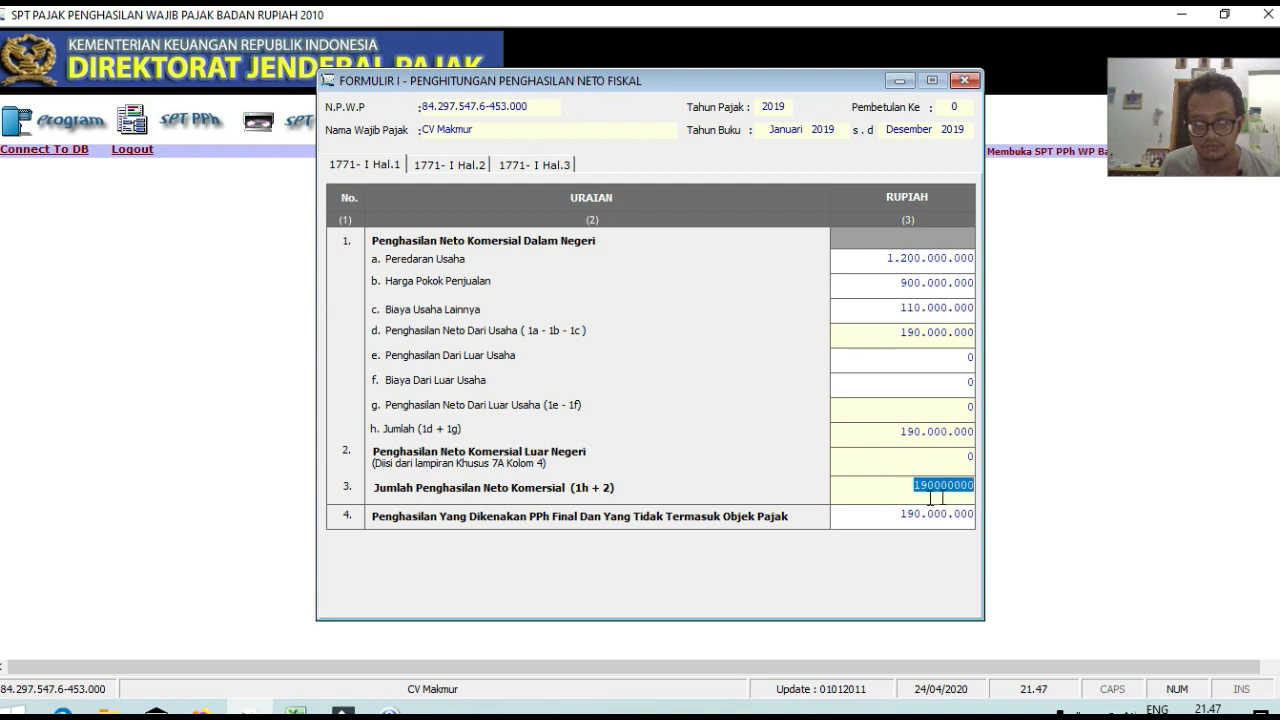
# Check item 4 of Formulir 1771-I, go through pages 2 and 3, then save and close the form
pyautogui.moveTo(896, 514); pyautogui.dragTo(985, 530)
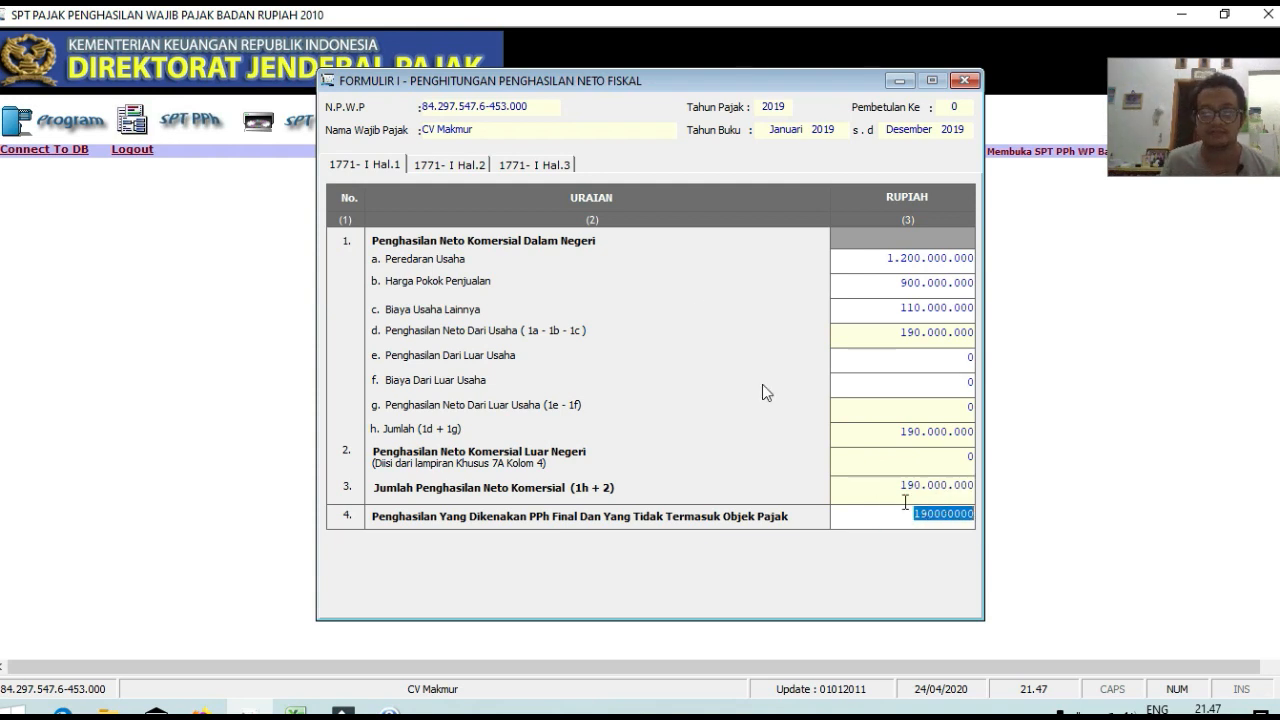
pyautogui.click(443, 168)
pyautogui.click(533, 167)
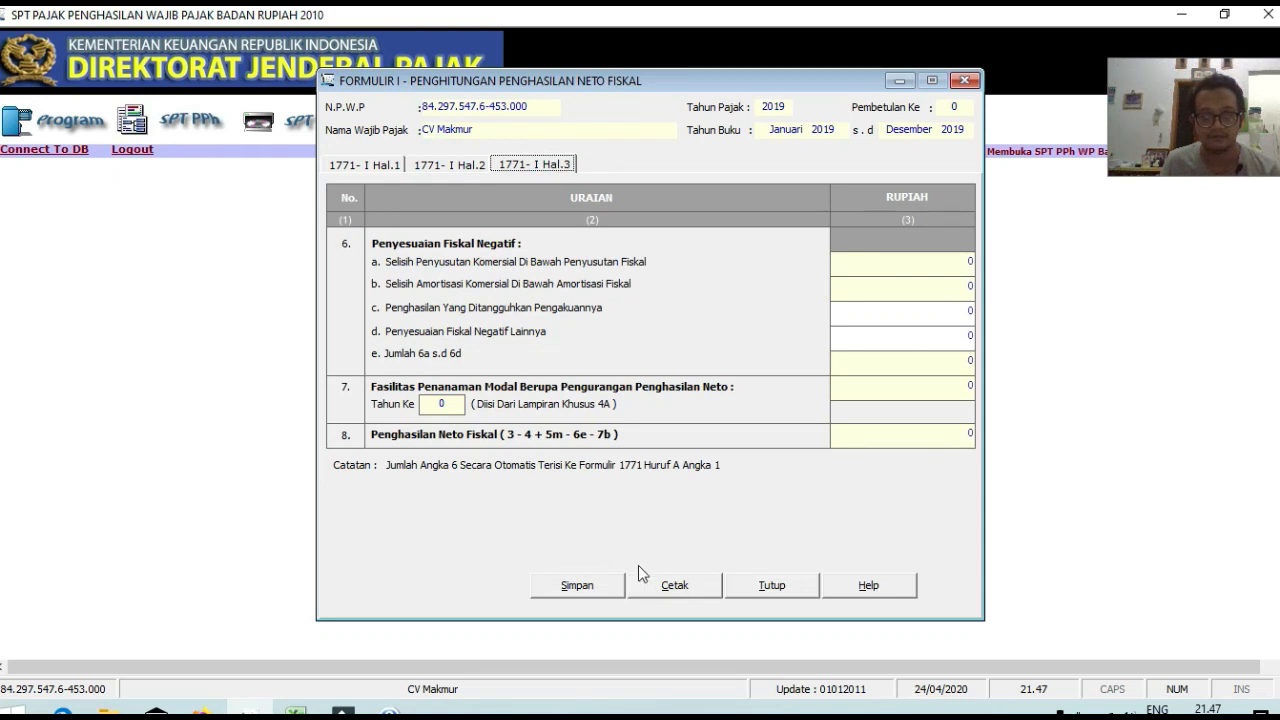
pyautogui.click(595, 587)
pyautogui.click(632, 425)
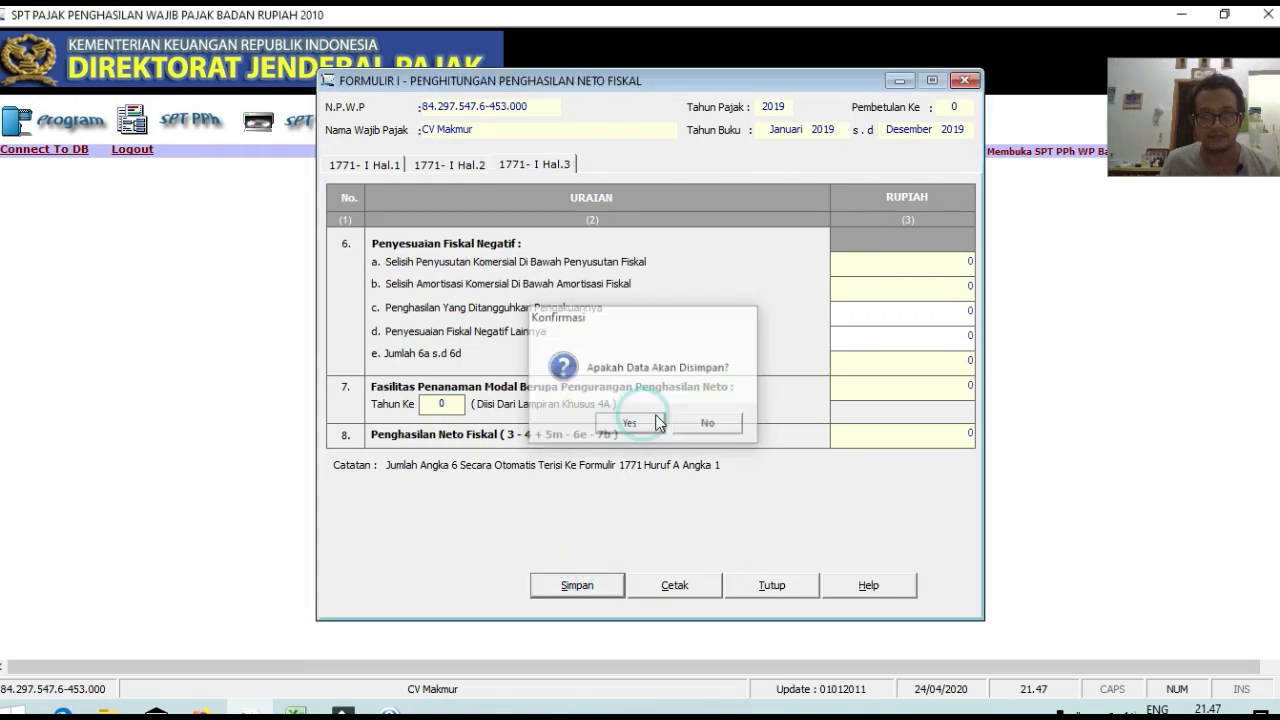
pyautogui.click(697, 427)
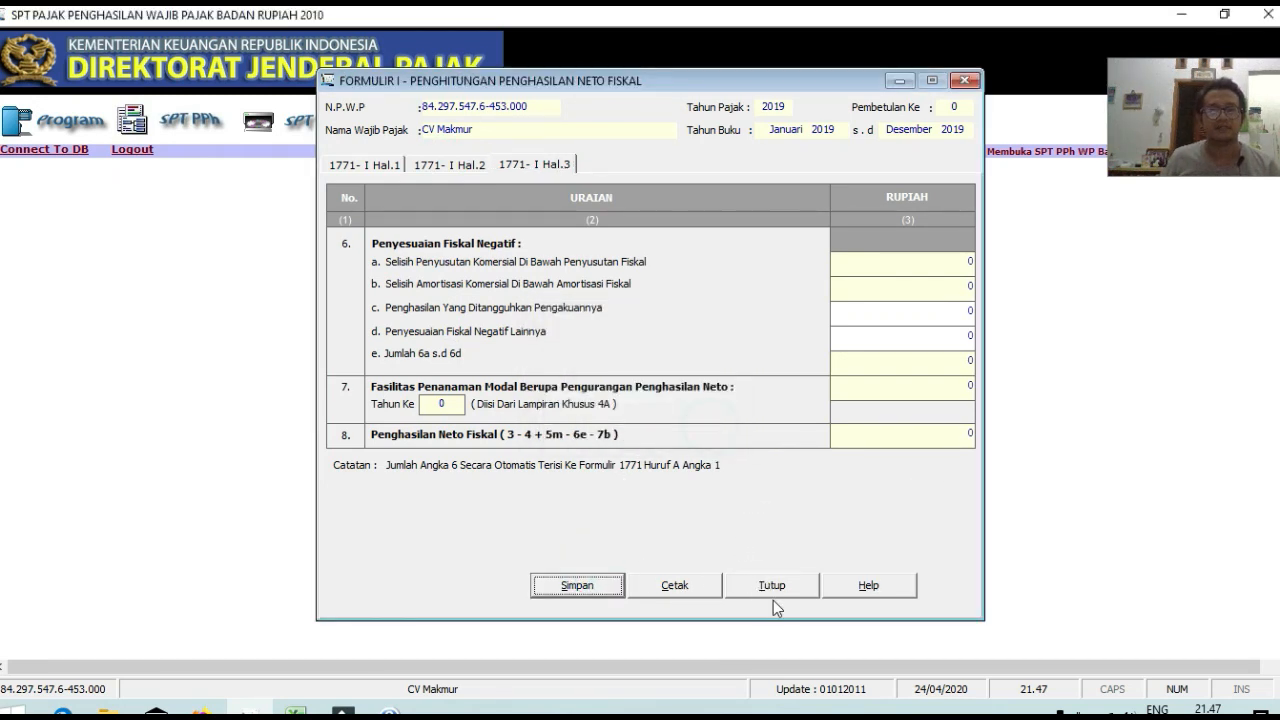
pyautogui.click(775, 595)
# Open the main SPT PPh Wajib Pajak Badan form and review the bookkeeping section and parts A to G
pyautogui.click(190, 121)
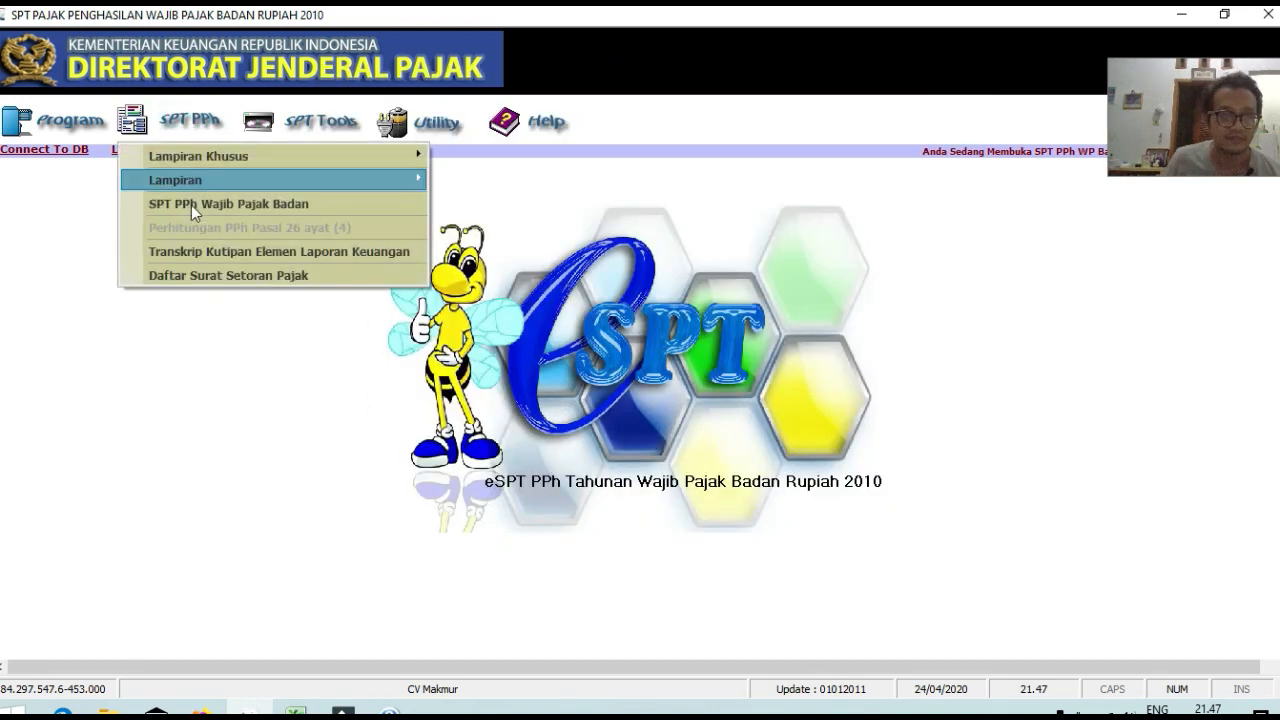
pyautogui.click(194, 207)
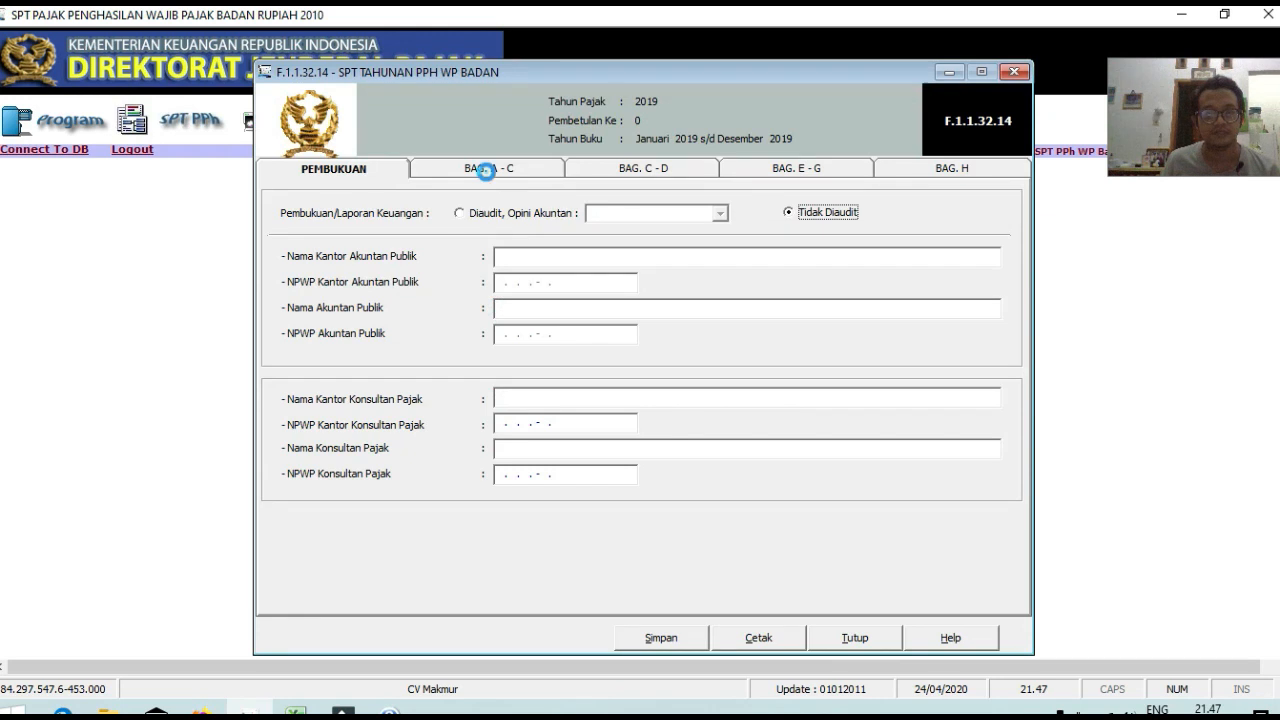
pyautogui.click(485, 170)
pyautogui.click(670, 168)
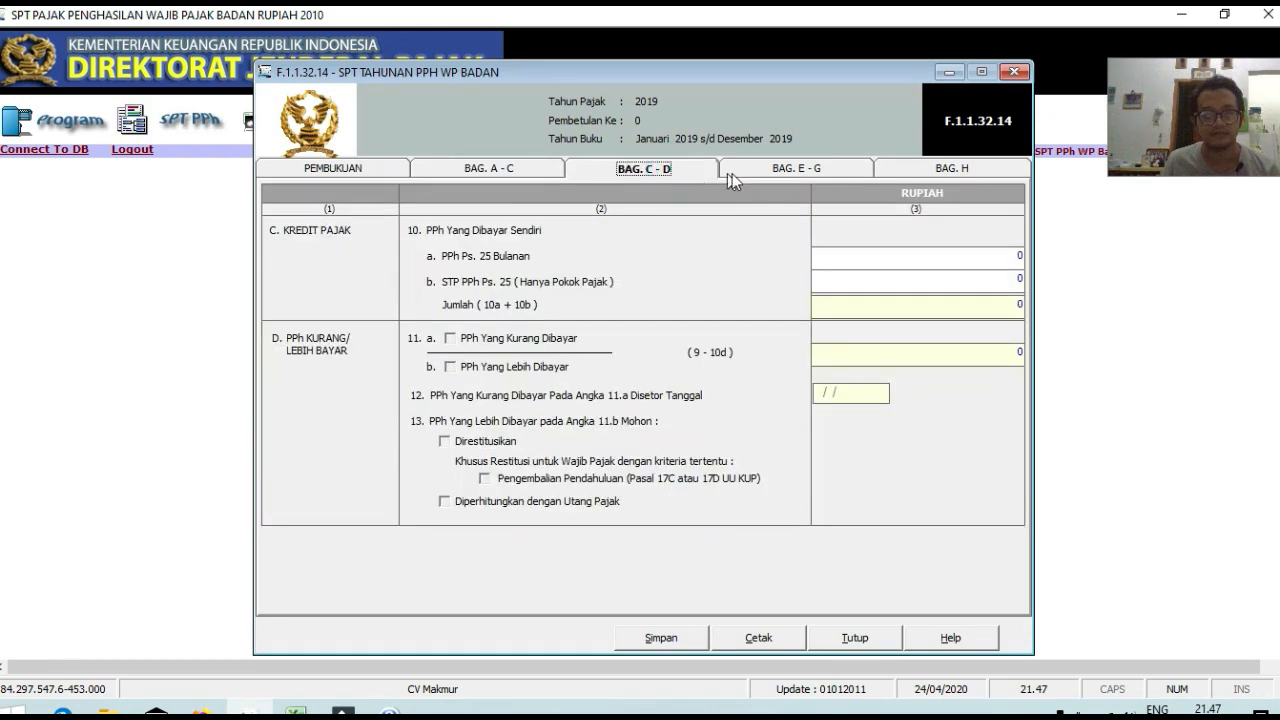
pyautogui.click(773, 172)
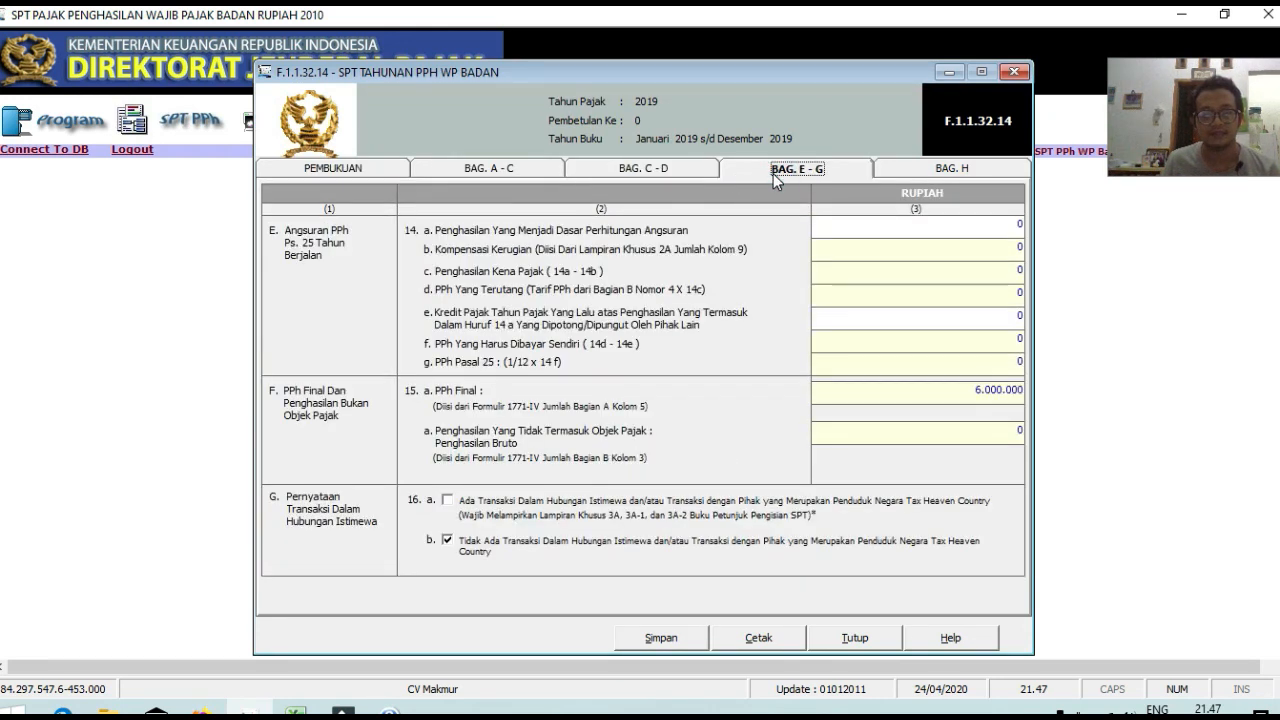
pyautogui.click(345, 172)
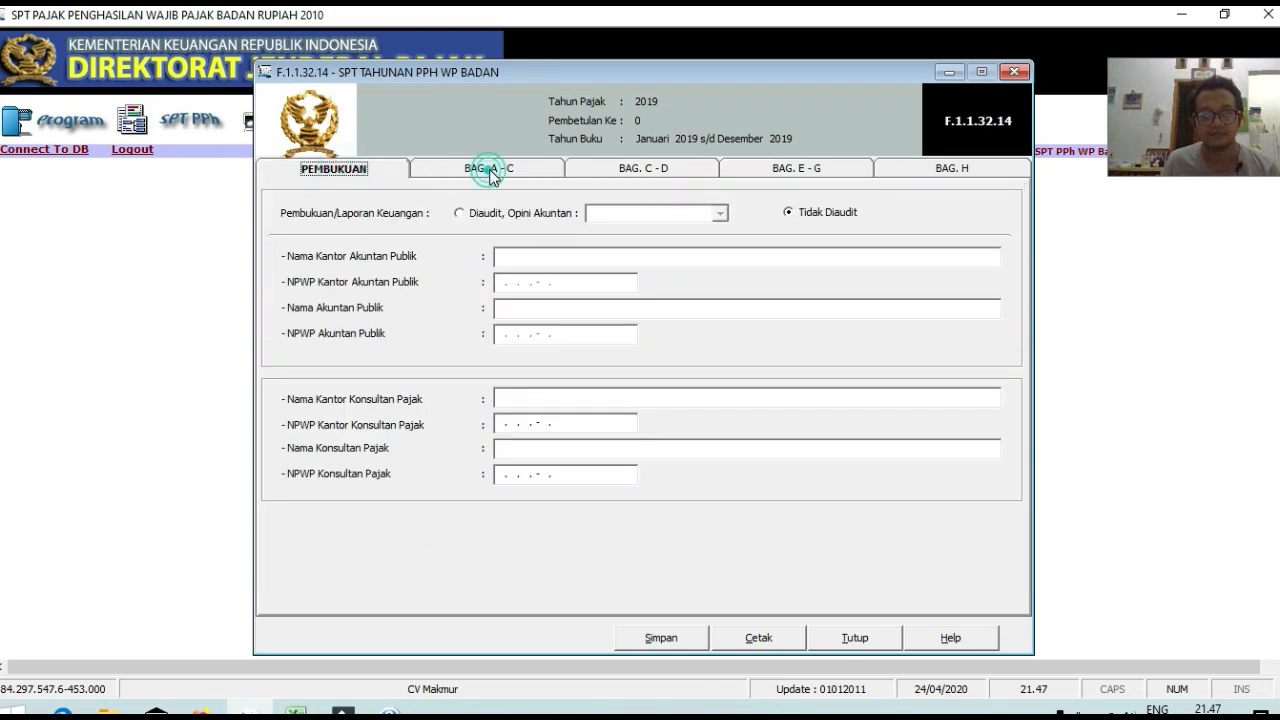
pyautogui.click(486, 170)
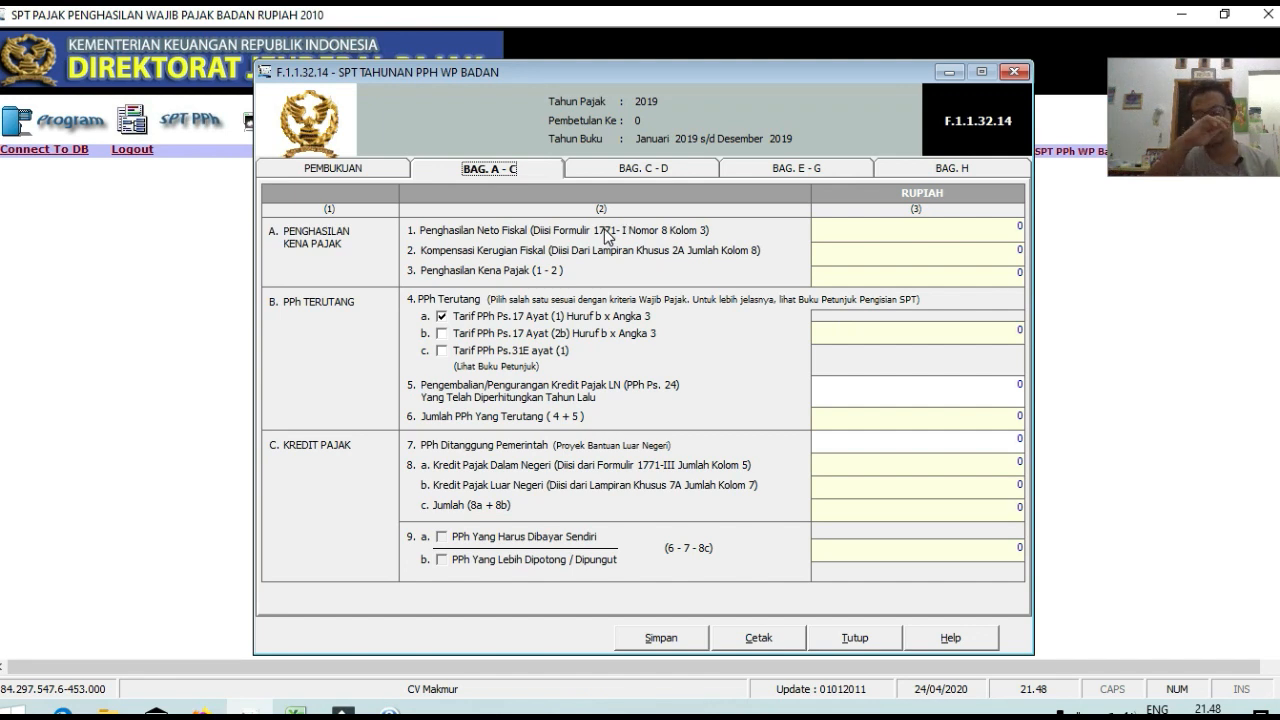
pyautogui.click(634, 171)
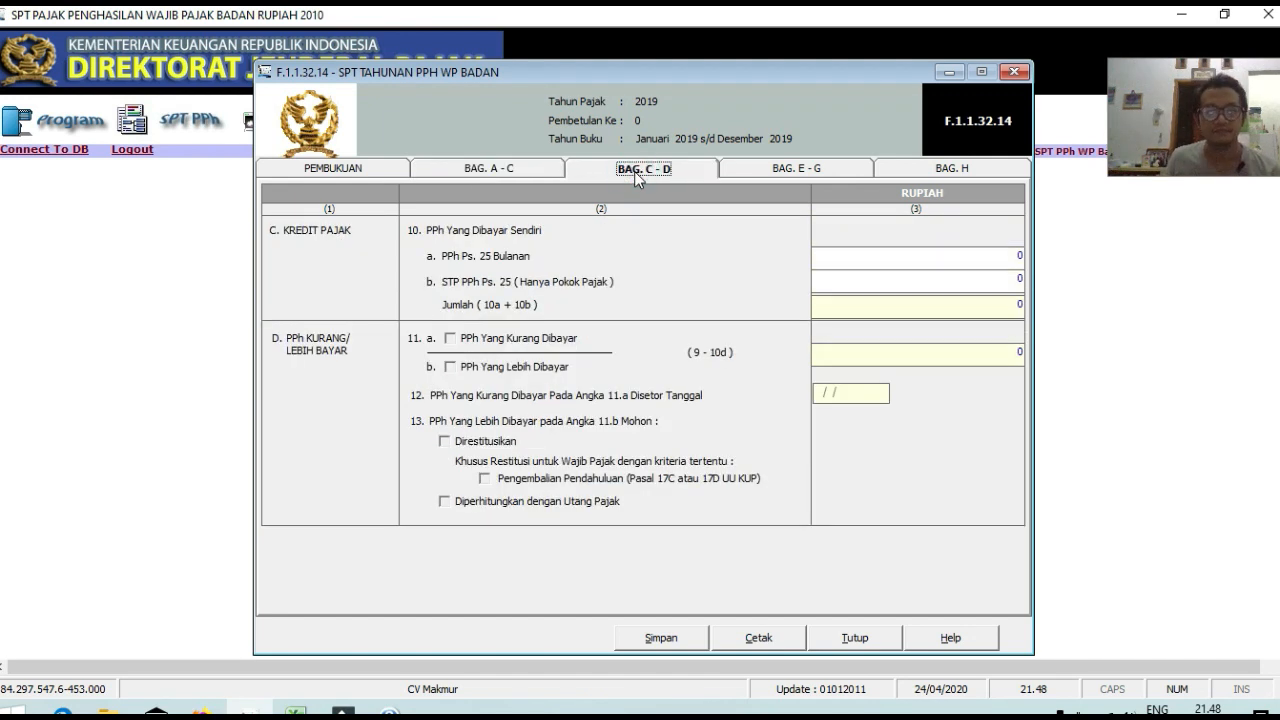
# Check the PPh Final and non-taxable income amounts in item 15 of part F, and the attachment list in part H
pyautogui.click(772, 170)
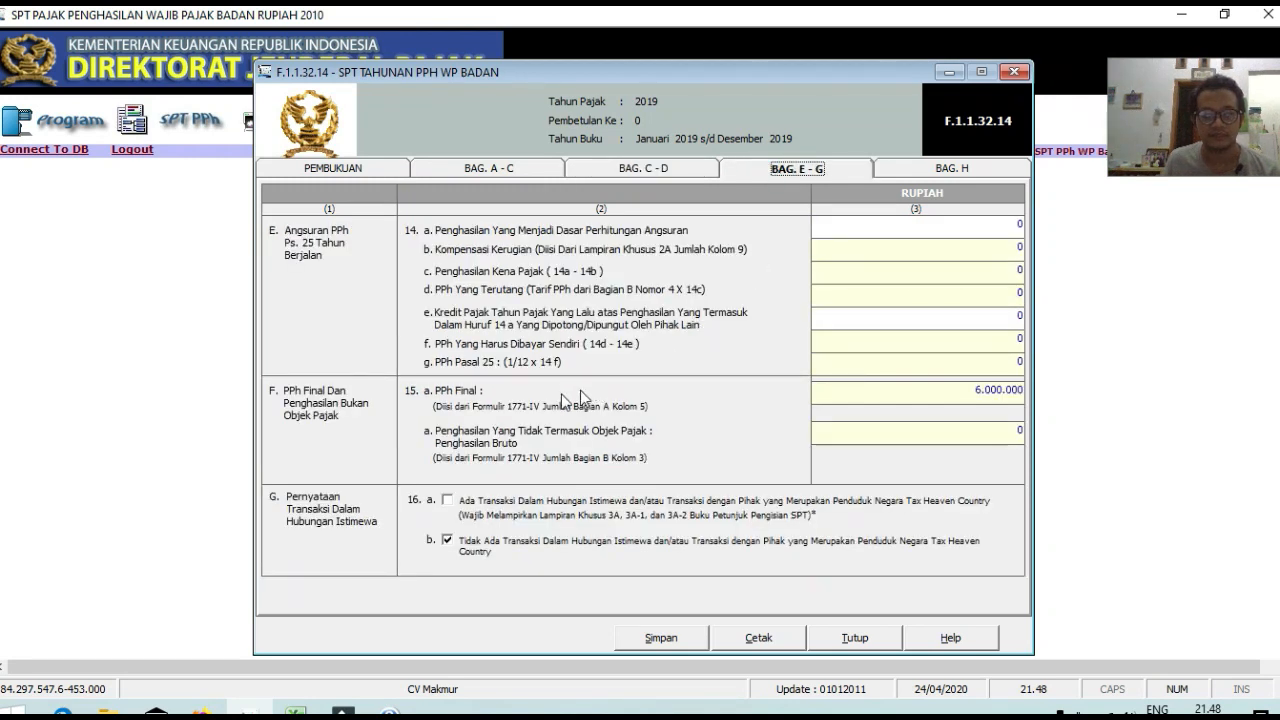
pyautogui.click(889, 394)
pyautogui.click(1014, 431)
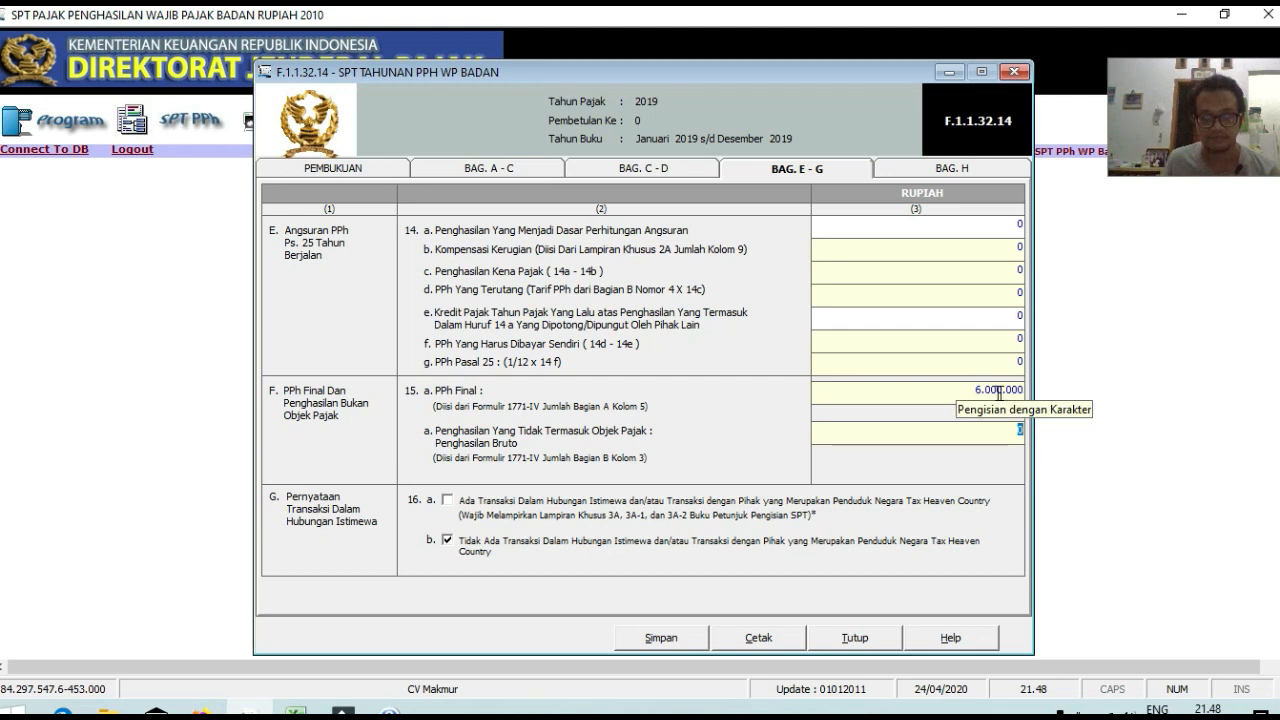
pyautogui.click(911, 158)
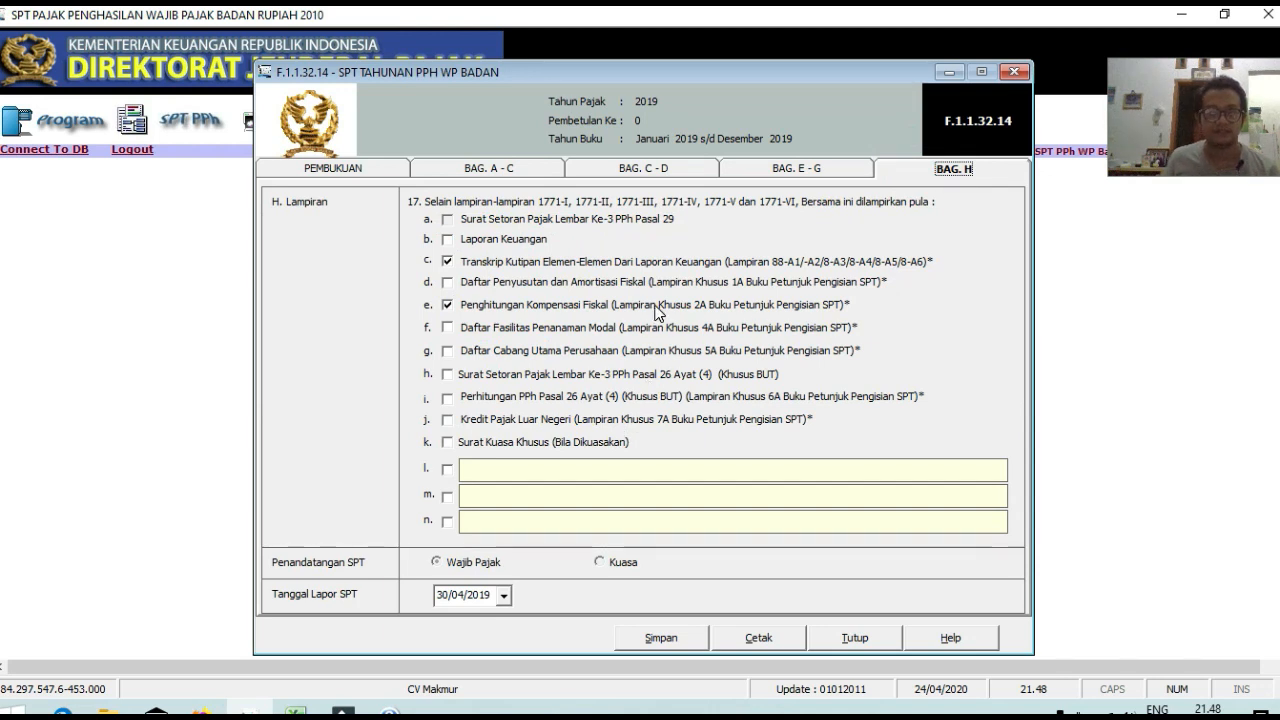
# Return to parts E to G of the main SPT form, save the return and close it
pyautogui.click(789, 170)
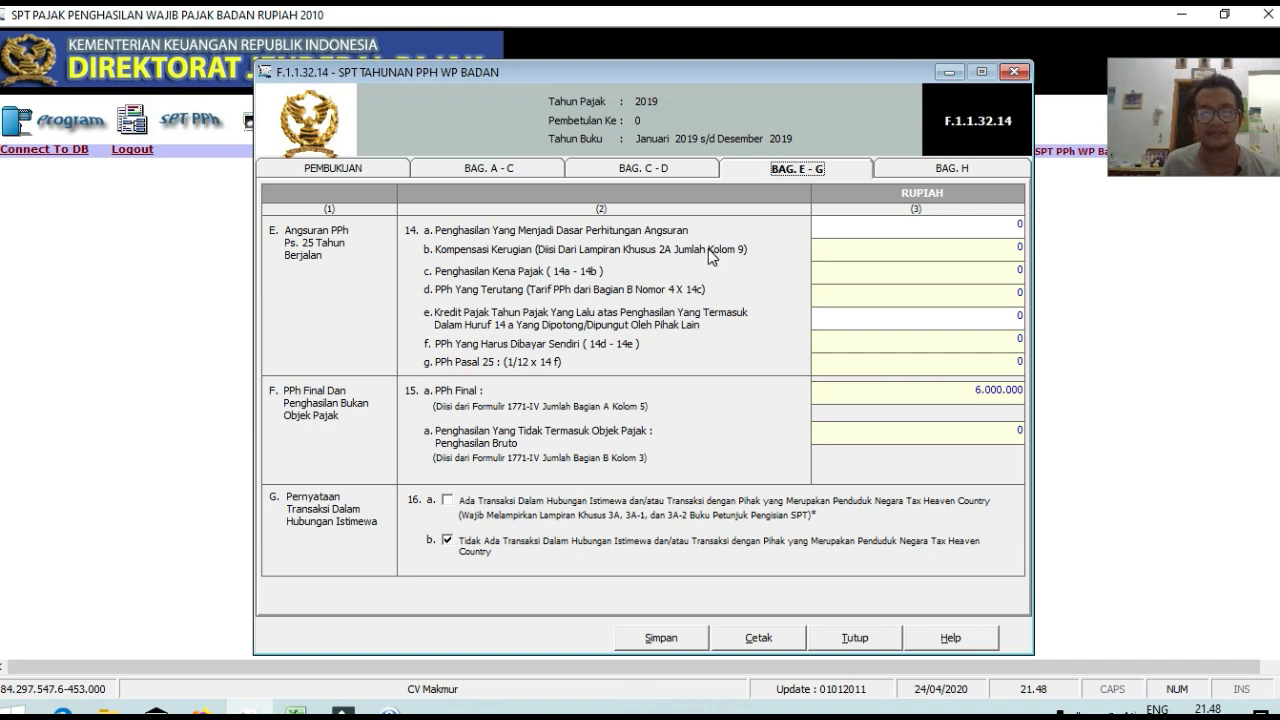
pyautogui.click(662, 634)
pyautogui.click(694, 423)
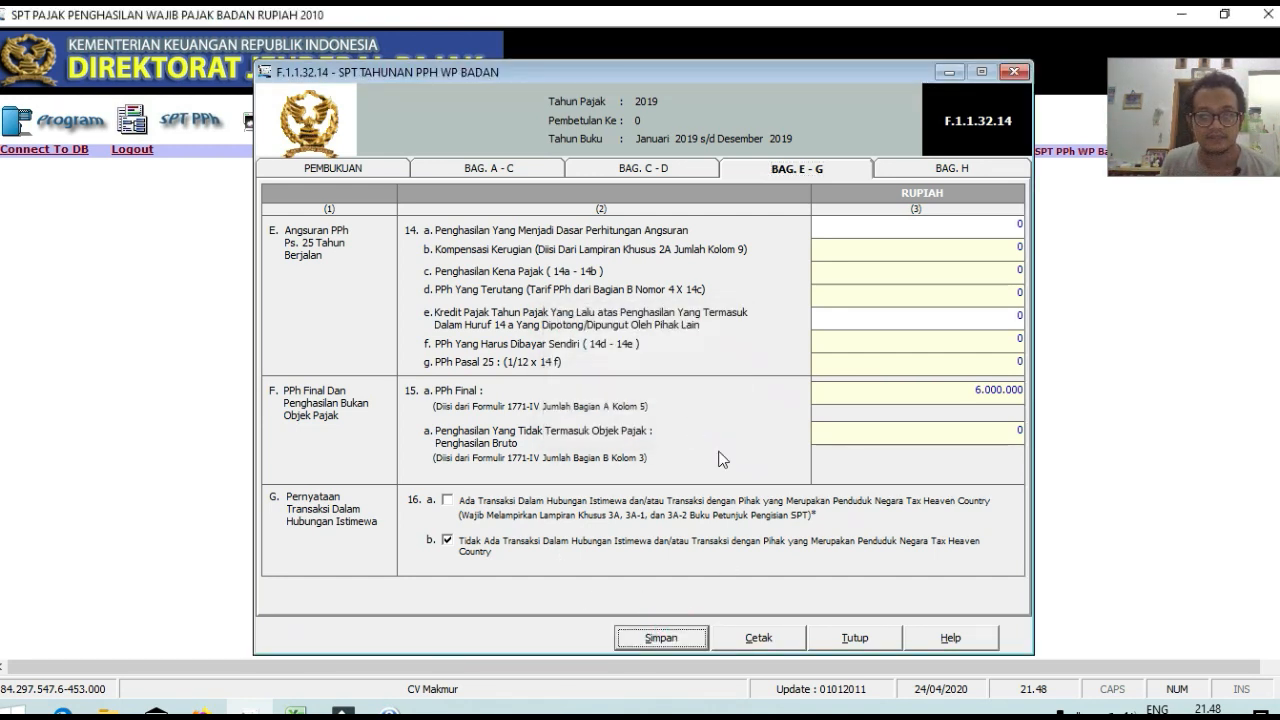
pyautogui.click(855, 637)
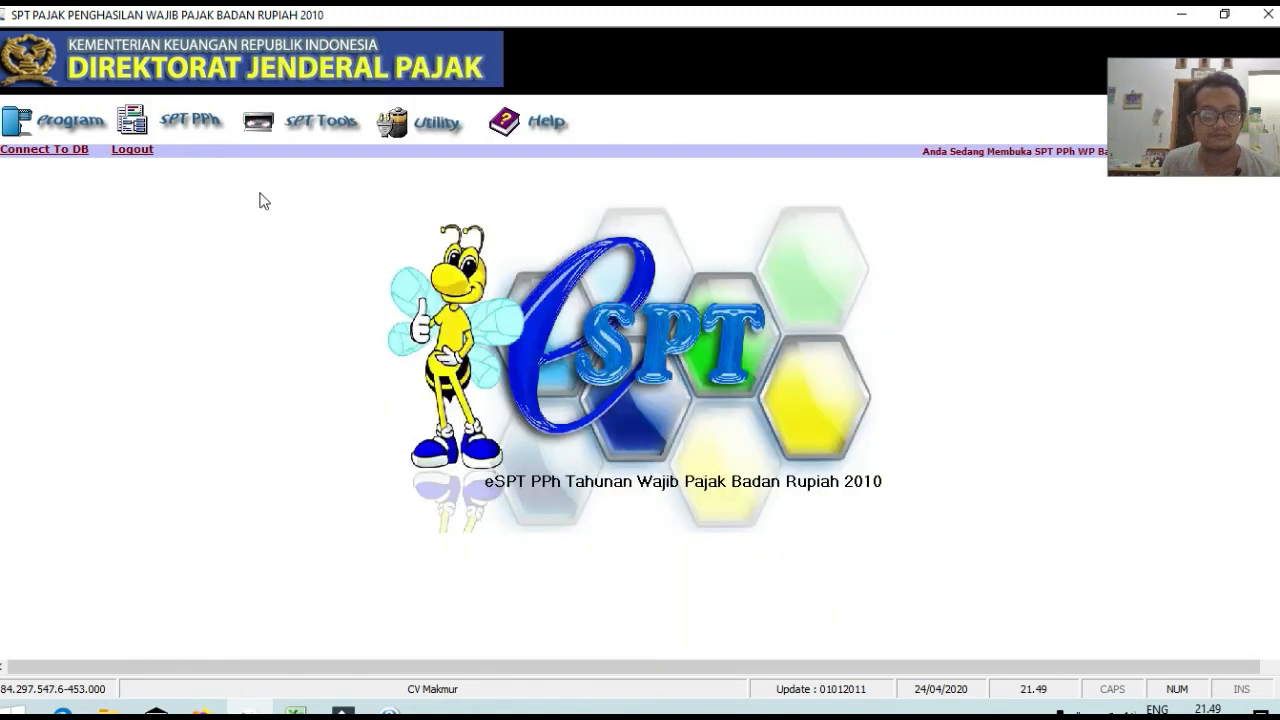
# Look at the Daftar Surat Setoran Pajak, the list of tax payment slips, and close it
pyautogui.click(208, 130)
pyautogui.click(231, 275)
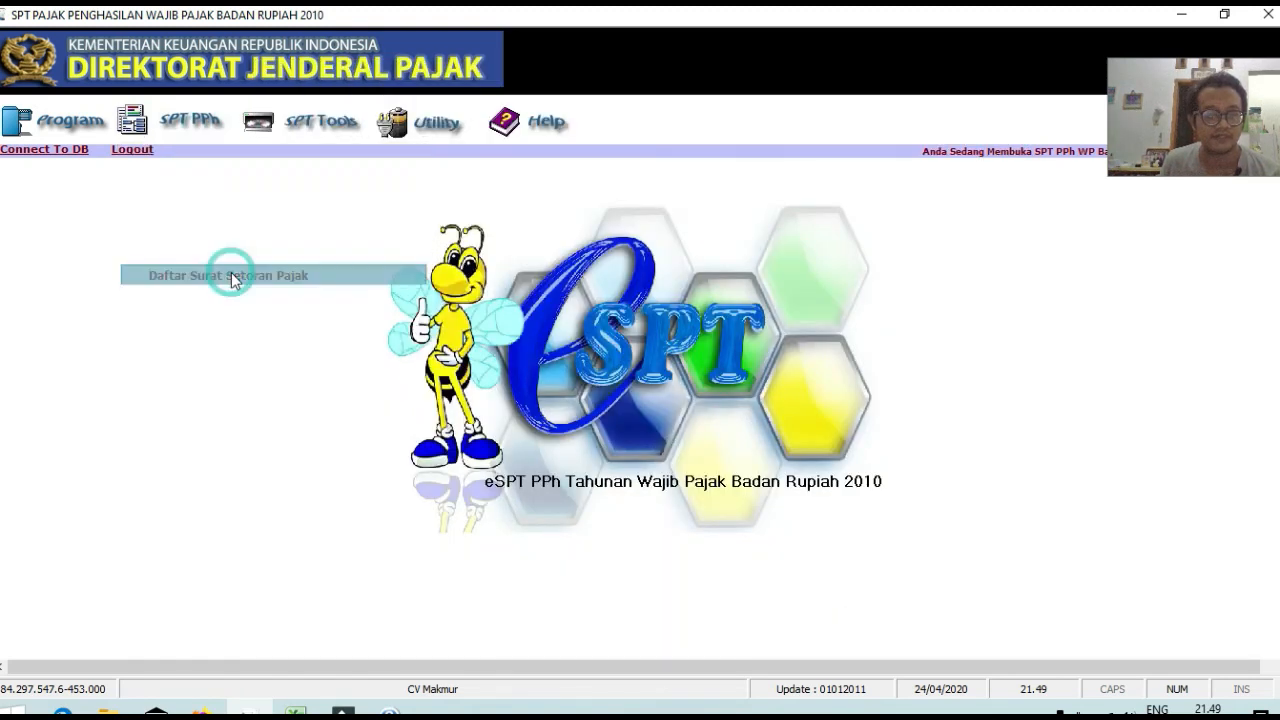
pyautogui.click(604, 614)
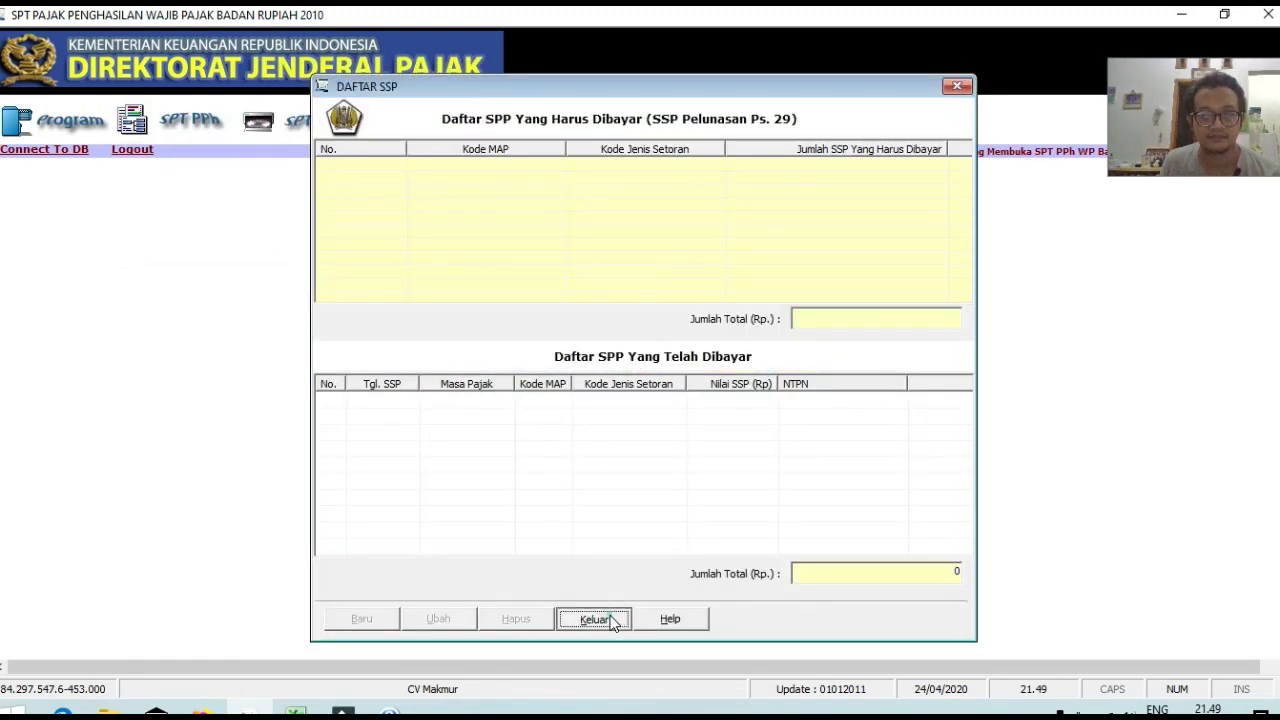
# Open Lapor Data SPT ke KPP and display the return data for tax year 2019
pyautogui.click(190, 124)
pyautogui.click(320, 121)
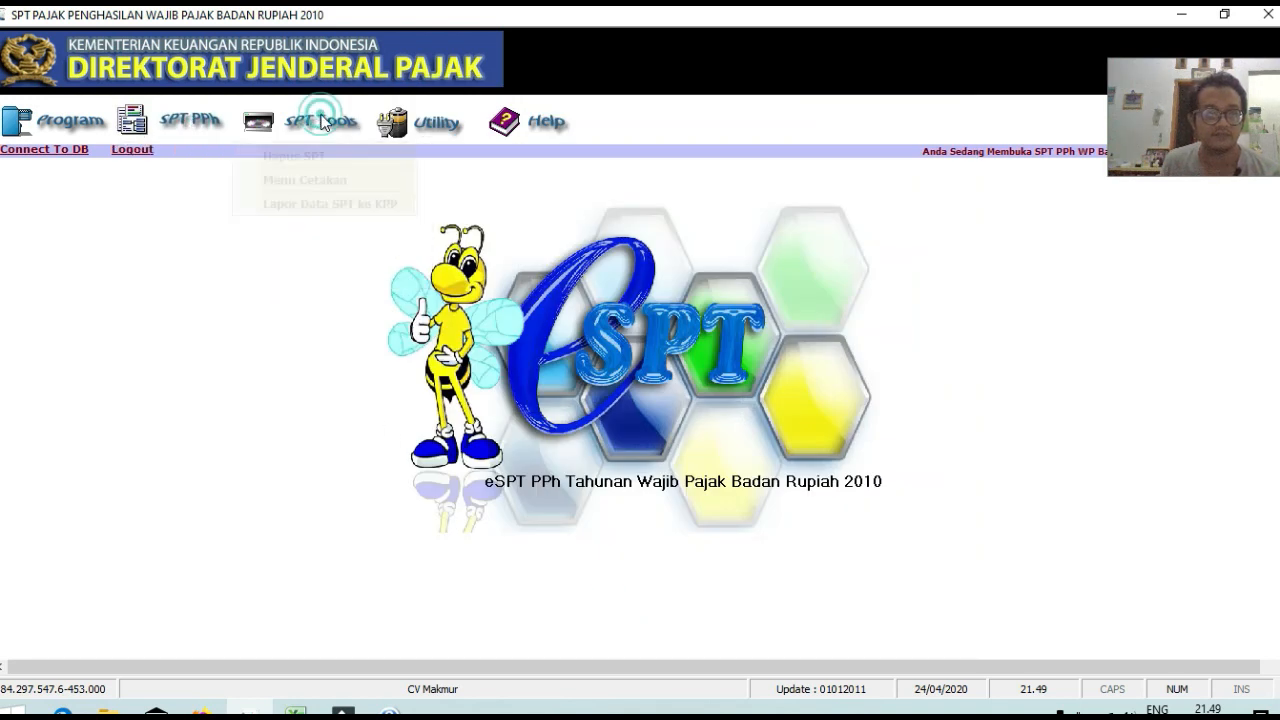
pyautogui.click(343, 204)
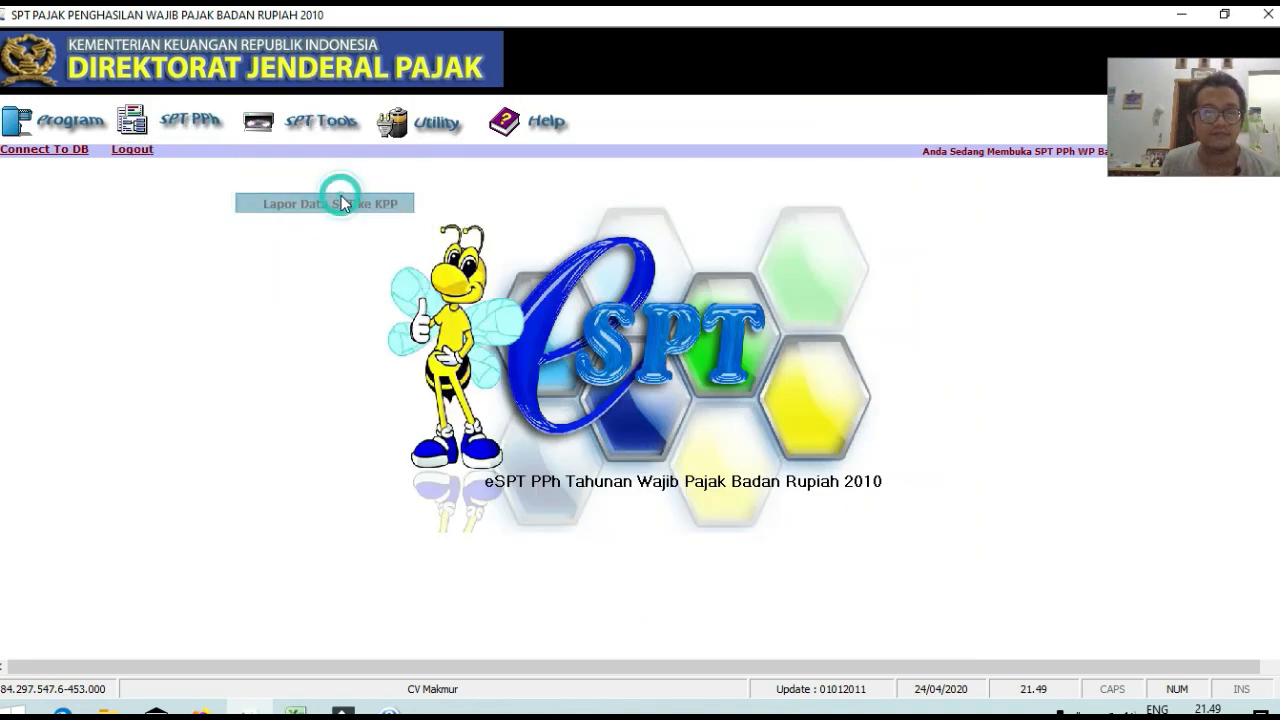
pyautogui.click(778, 185)
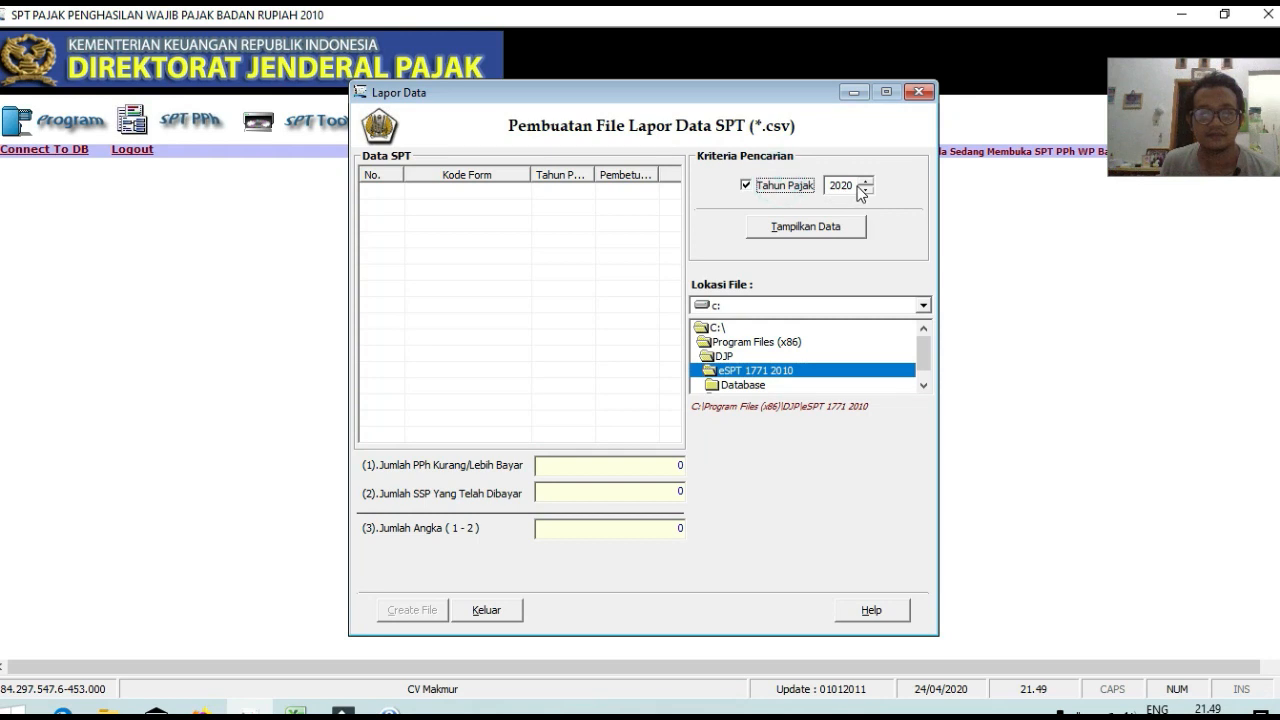
pyautogui.click(848, 187)
pyautogui.click(864, 191)
pyautogui.click(840, 224)
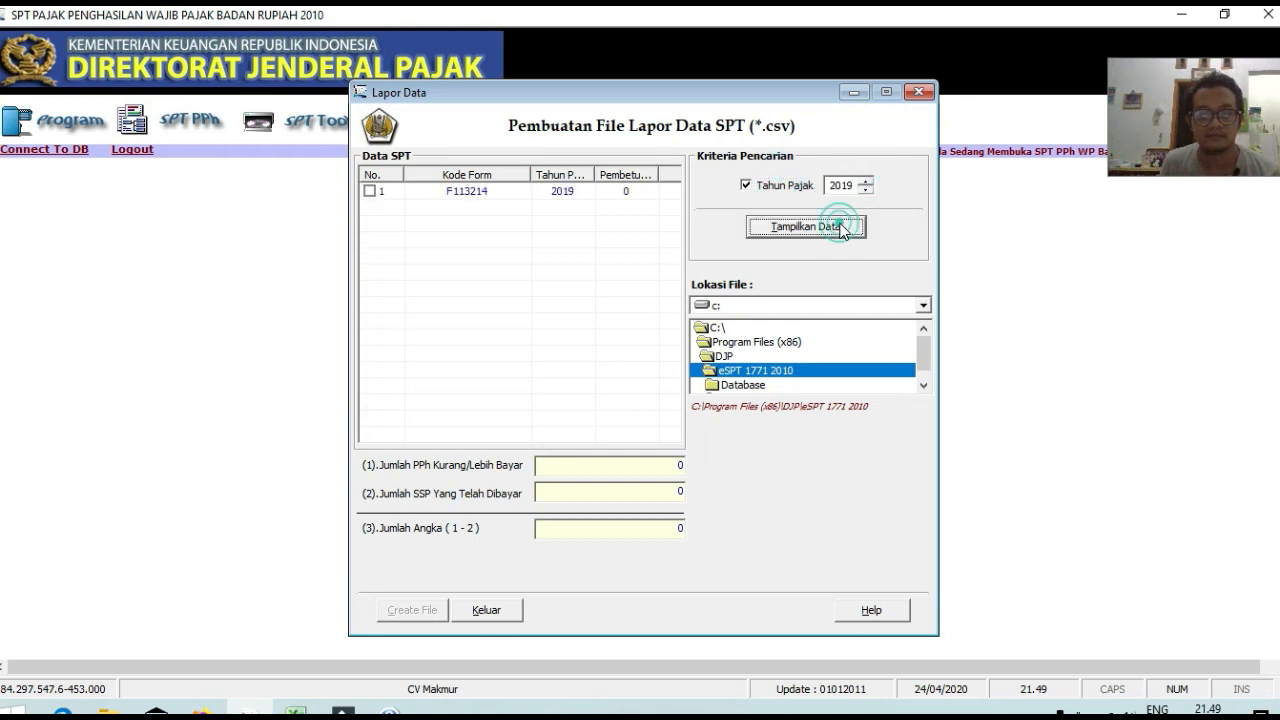
# Select the F113214 return for 2019, create its CSV report file in the eSPT 1771 2010 folder, and close the reporting window
pyautogui.click(368, 191)
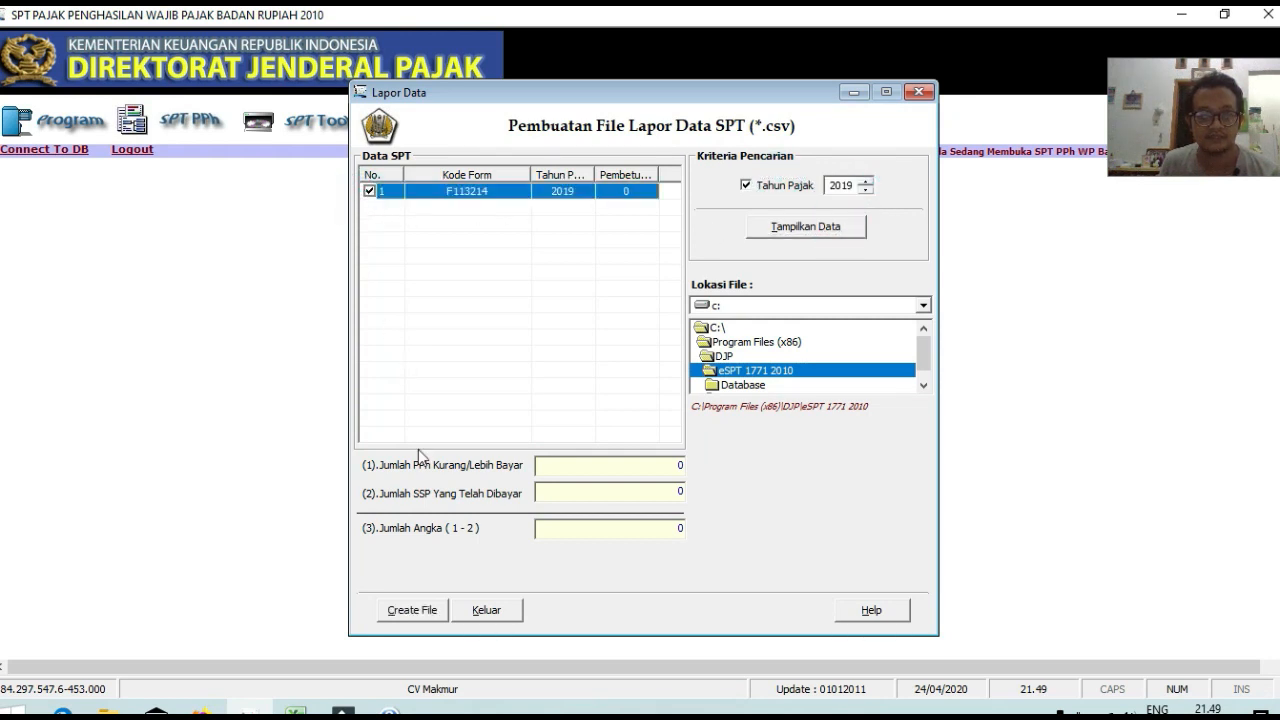
pyautogui.click(430, 609)
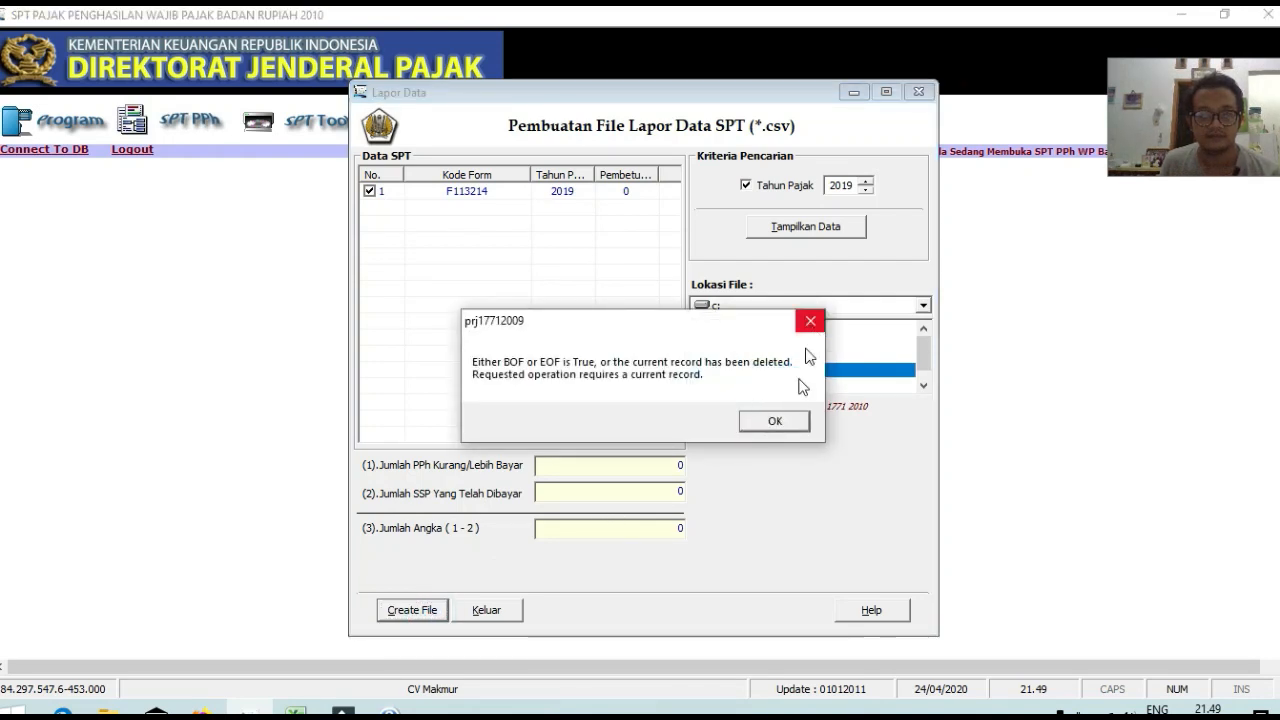
pyautogui.click(810, 321)
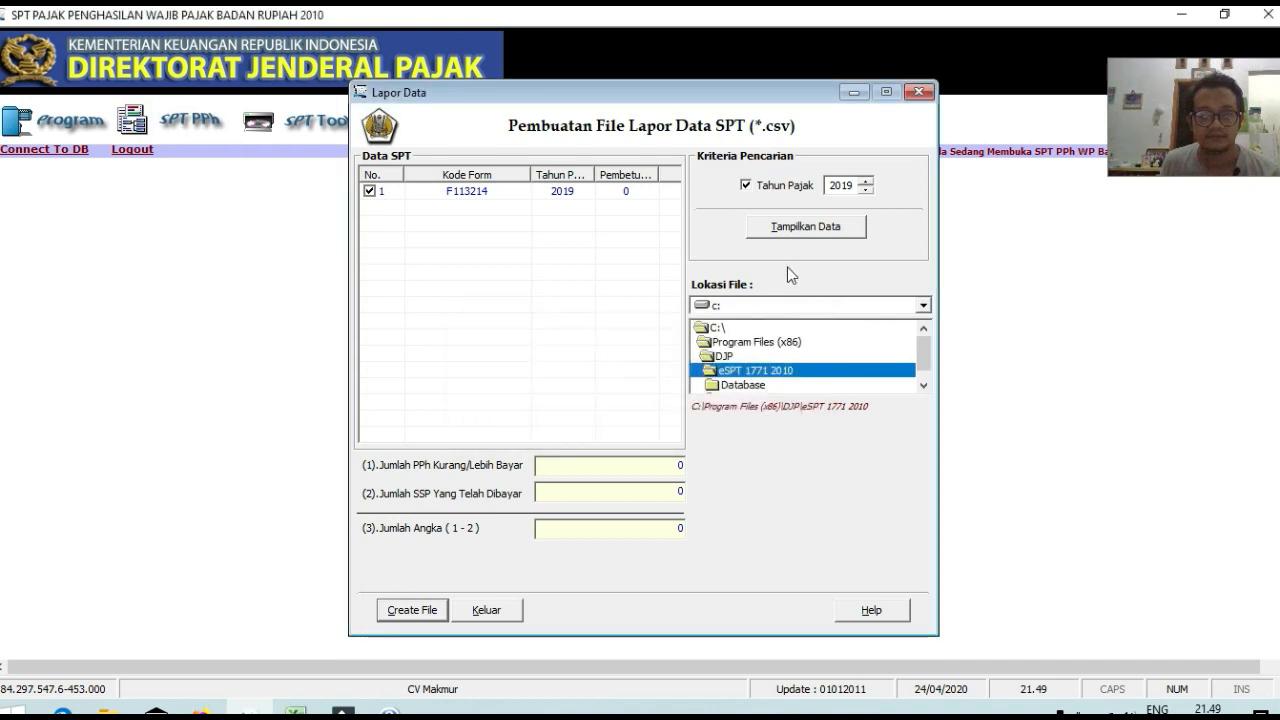
pyautogui.click(879, 308)
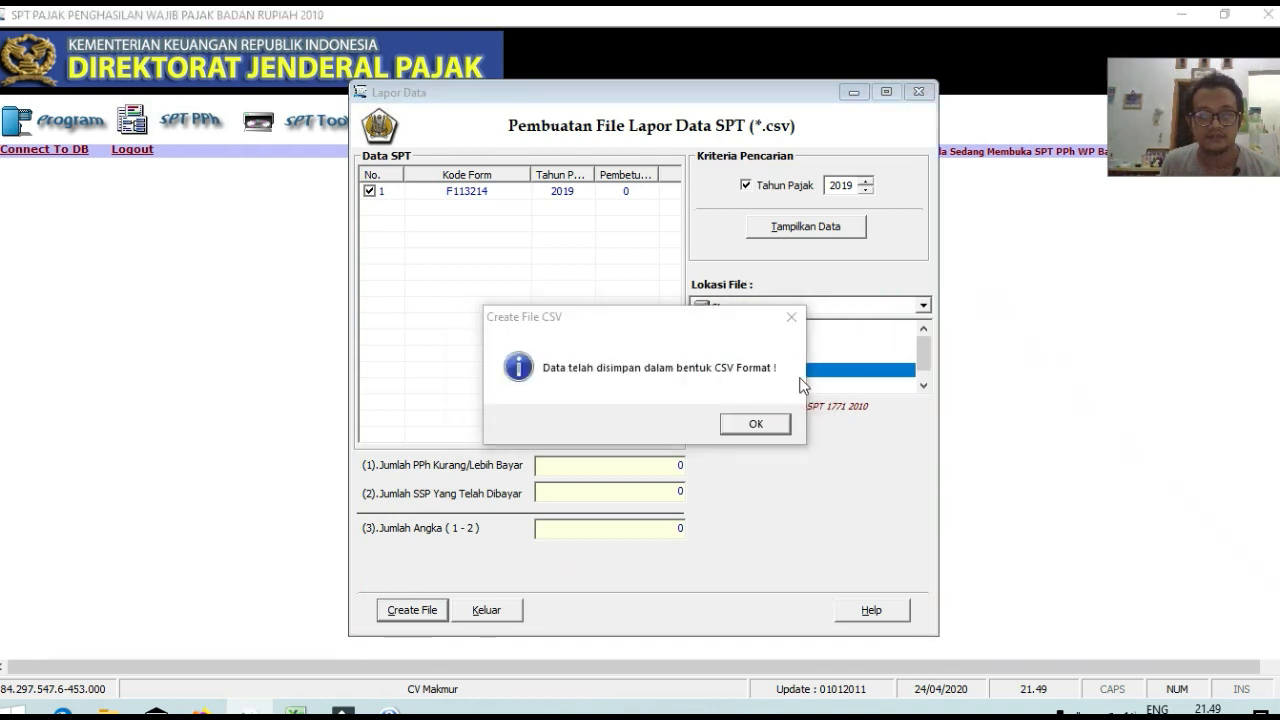
pyautogui.click(764, 425)
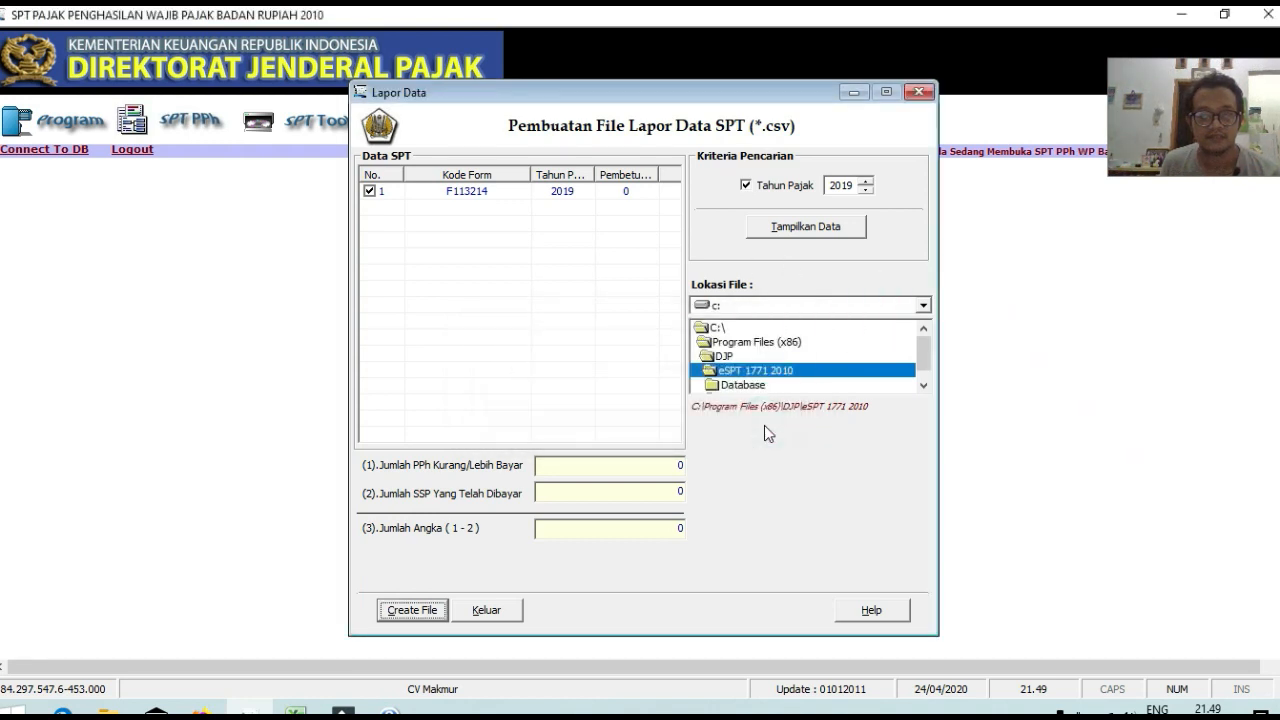
pyautogui.click(510, 612)
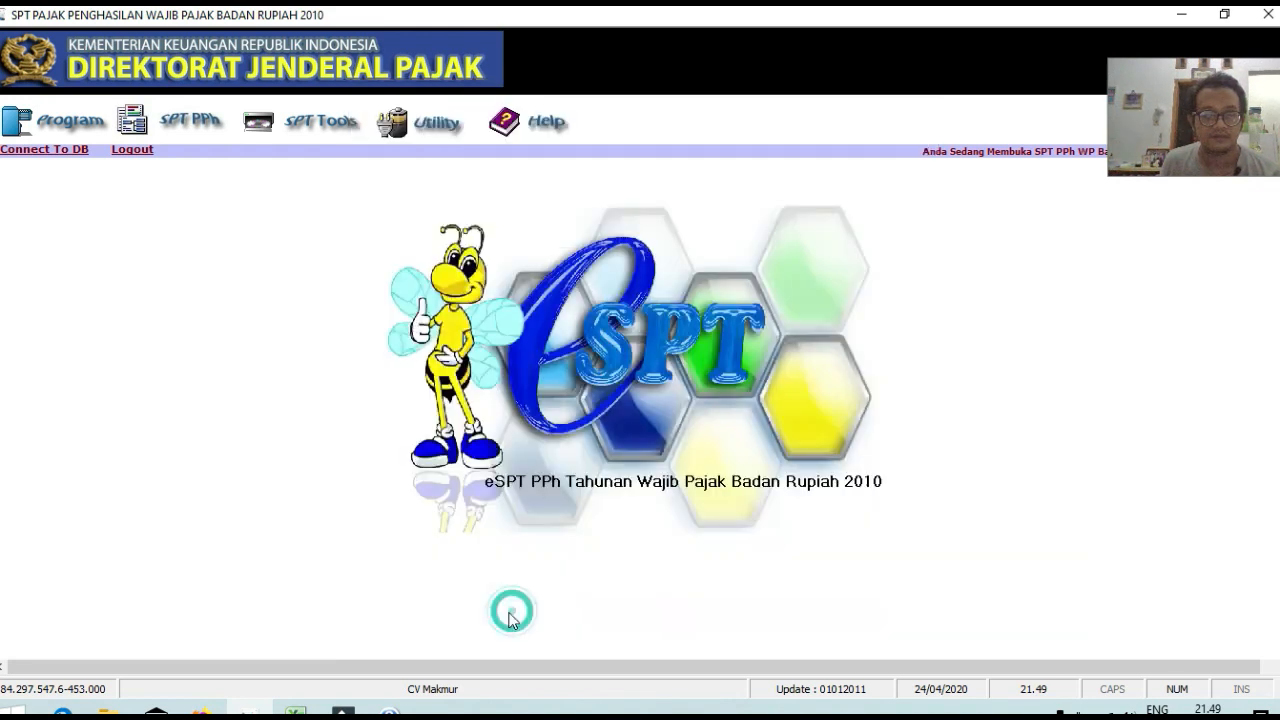